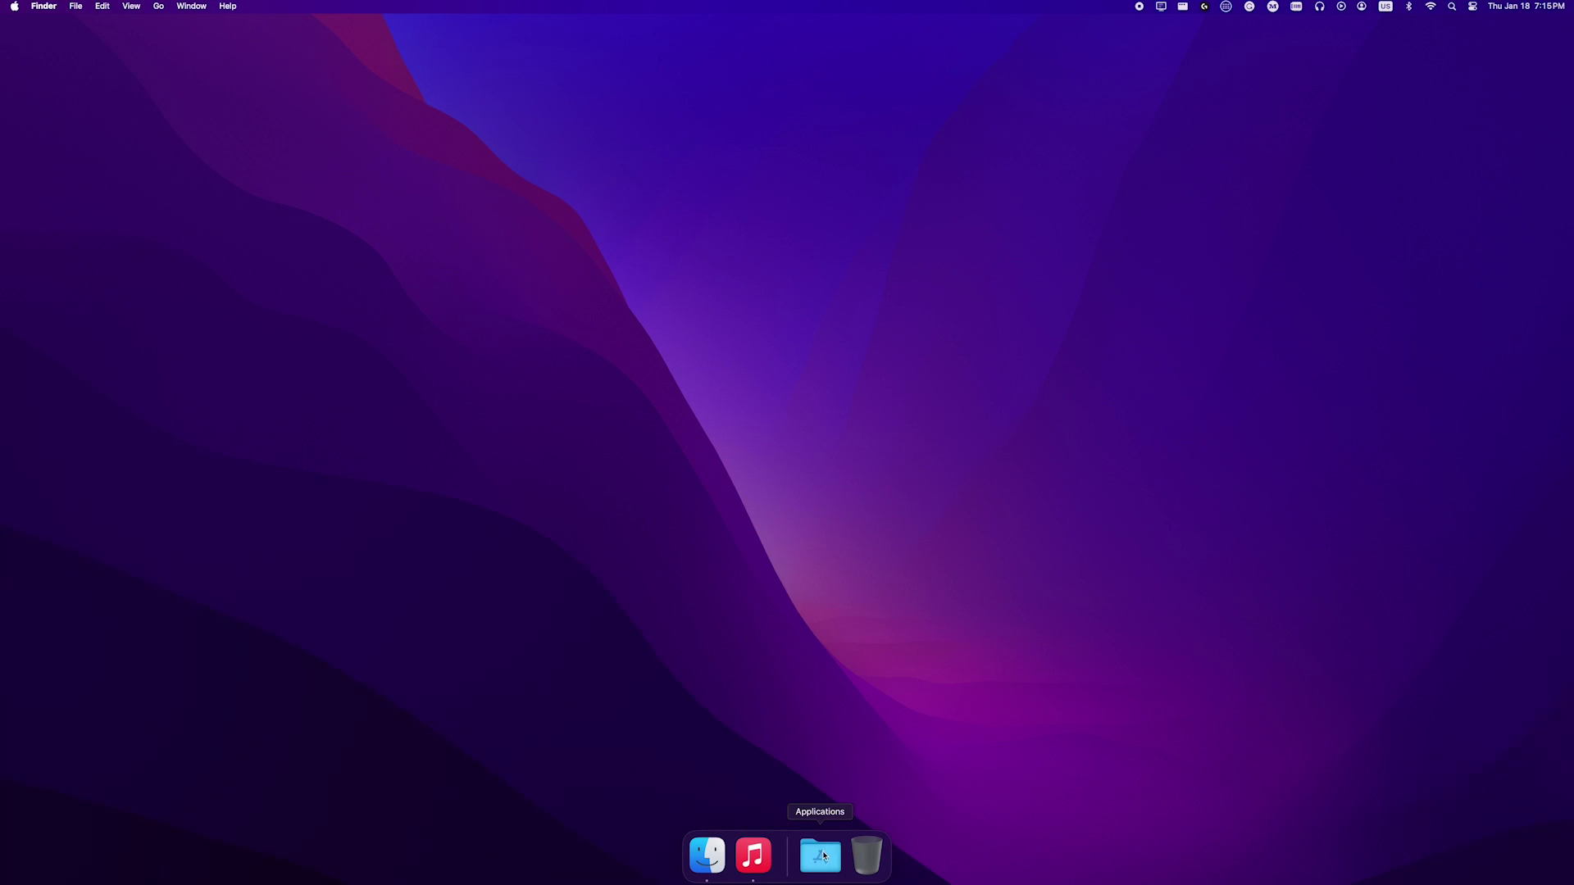
Launch CueMix 5 from the Applications folder
click(822, 855)
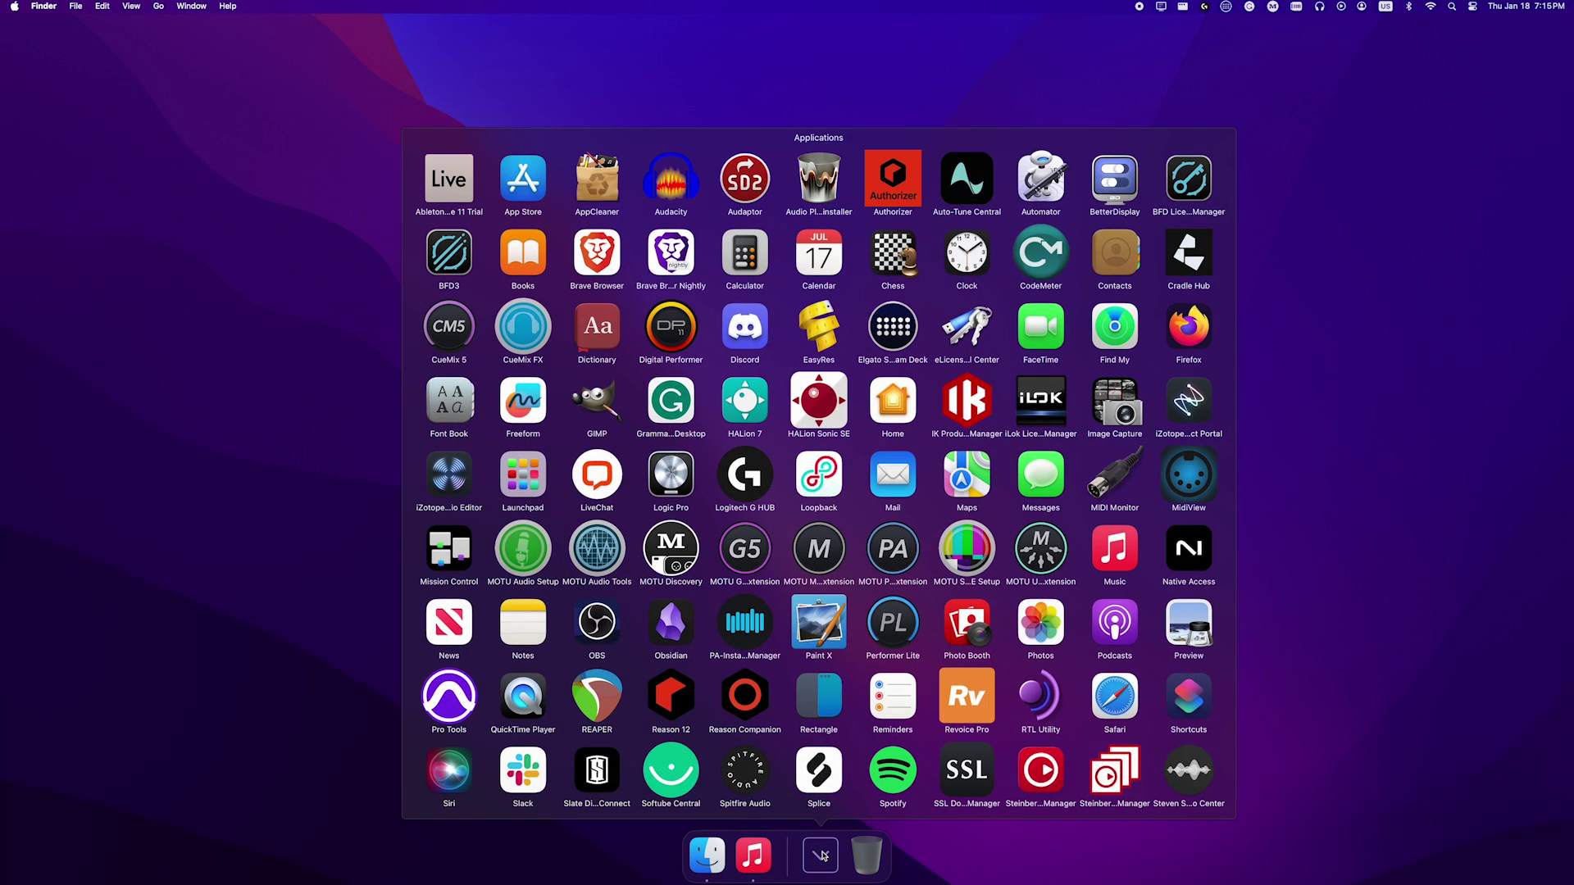
click(456, 341)
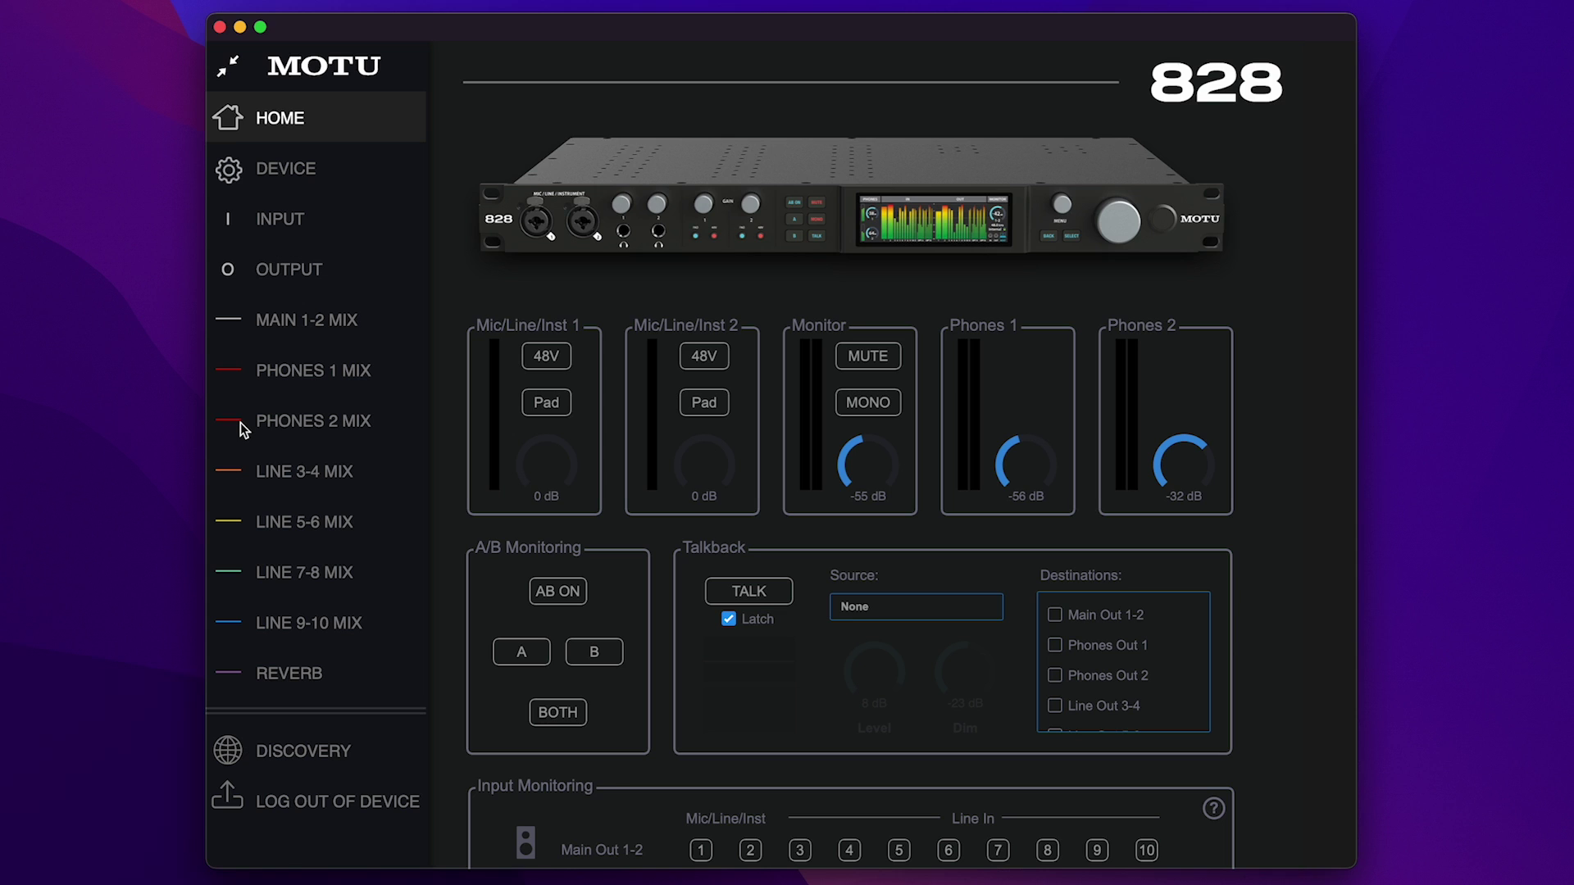
Switch 48V phantom power and the pad on Mic/Line/Inst 2 on and back off
click(715, 361)
click(718, 367)
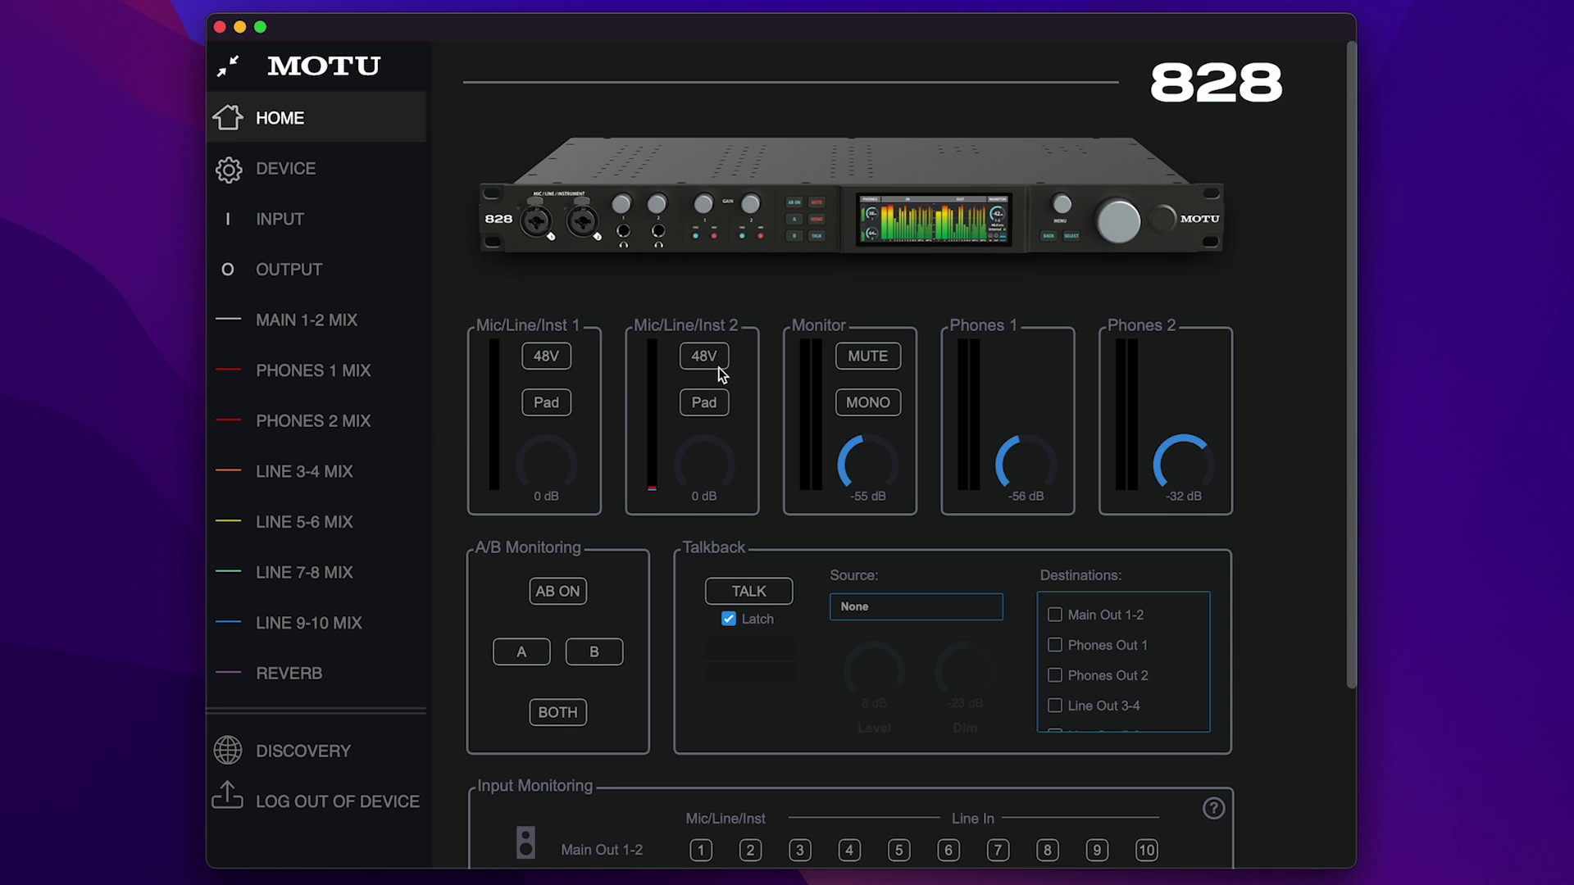
click(705, 402)
click(705, 403)
Set the Mic/Line/Inst 1 gain to 50 dB, Monitor to -71 dB, Phones 1 to -67 dB and Phones 2 to -35 dB
drag(553, 479, 607, 341)
drag(872, 453, 865, 495)
drag(1031, 455, 1051, 482)
drag(1189, 482, 1180, 497)
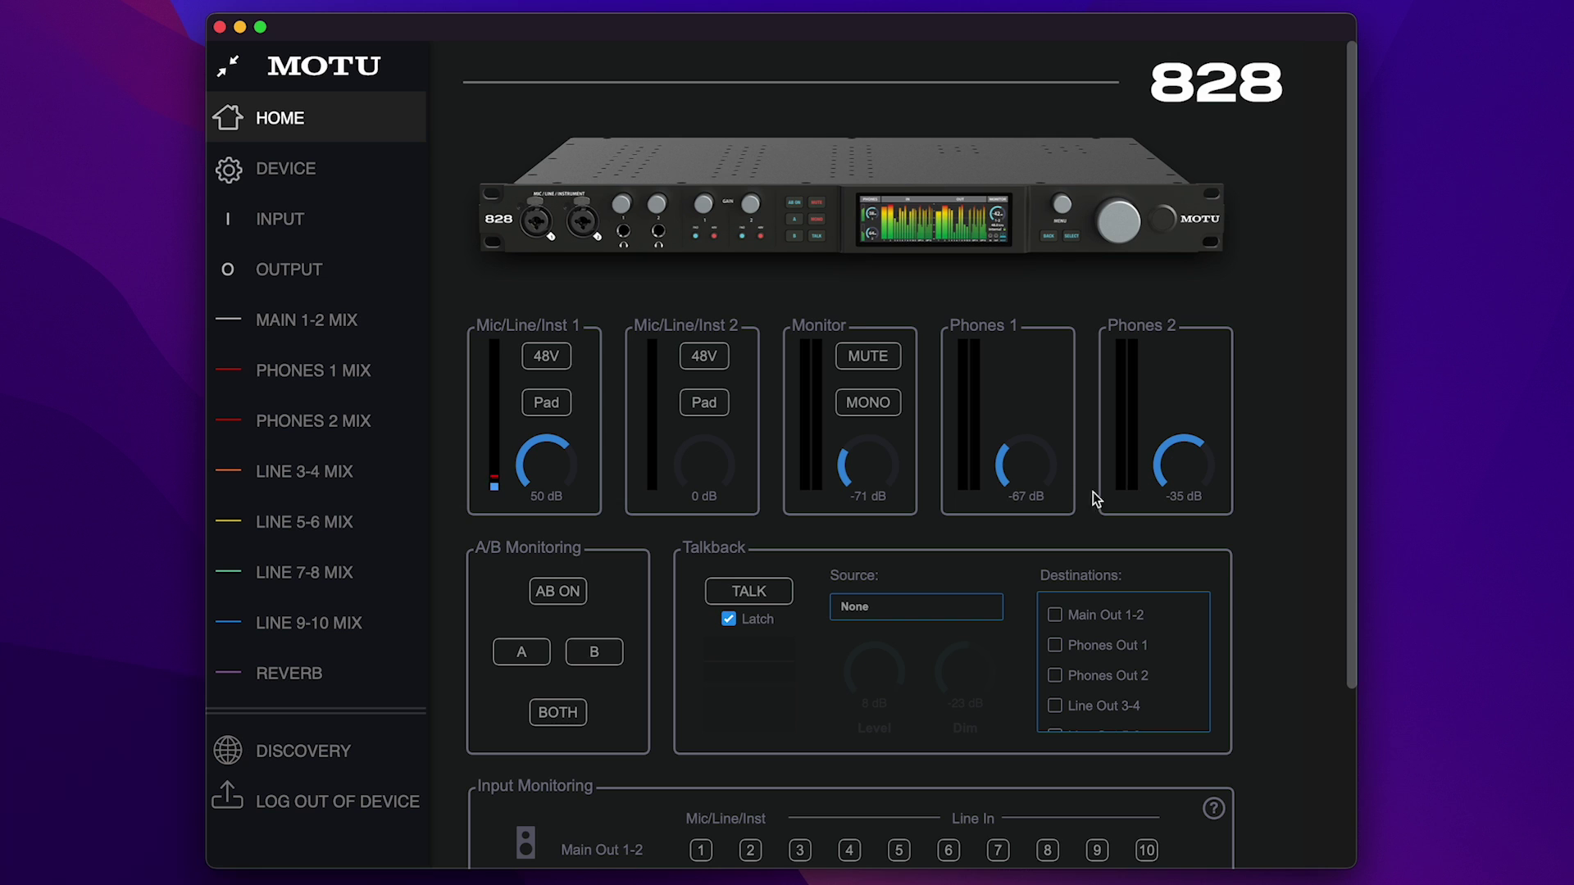
Turn on A/B monitoring and try the A, B and Both speaker selections
click(552, 601)
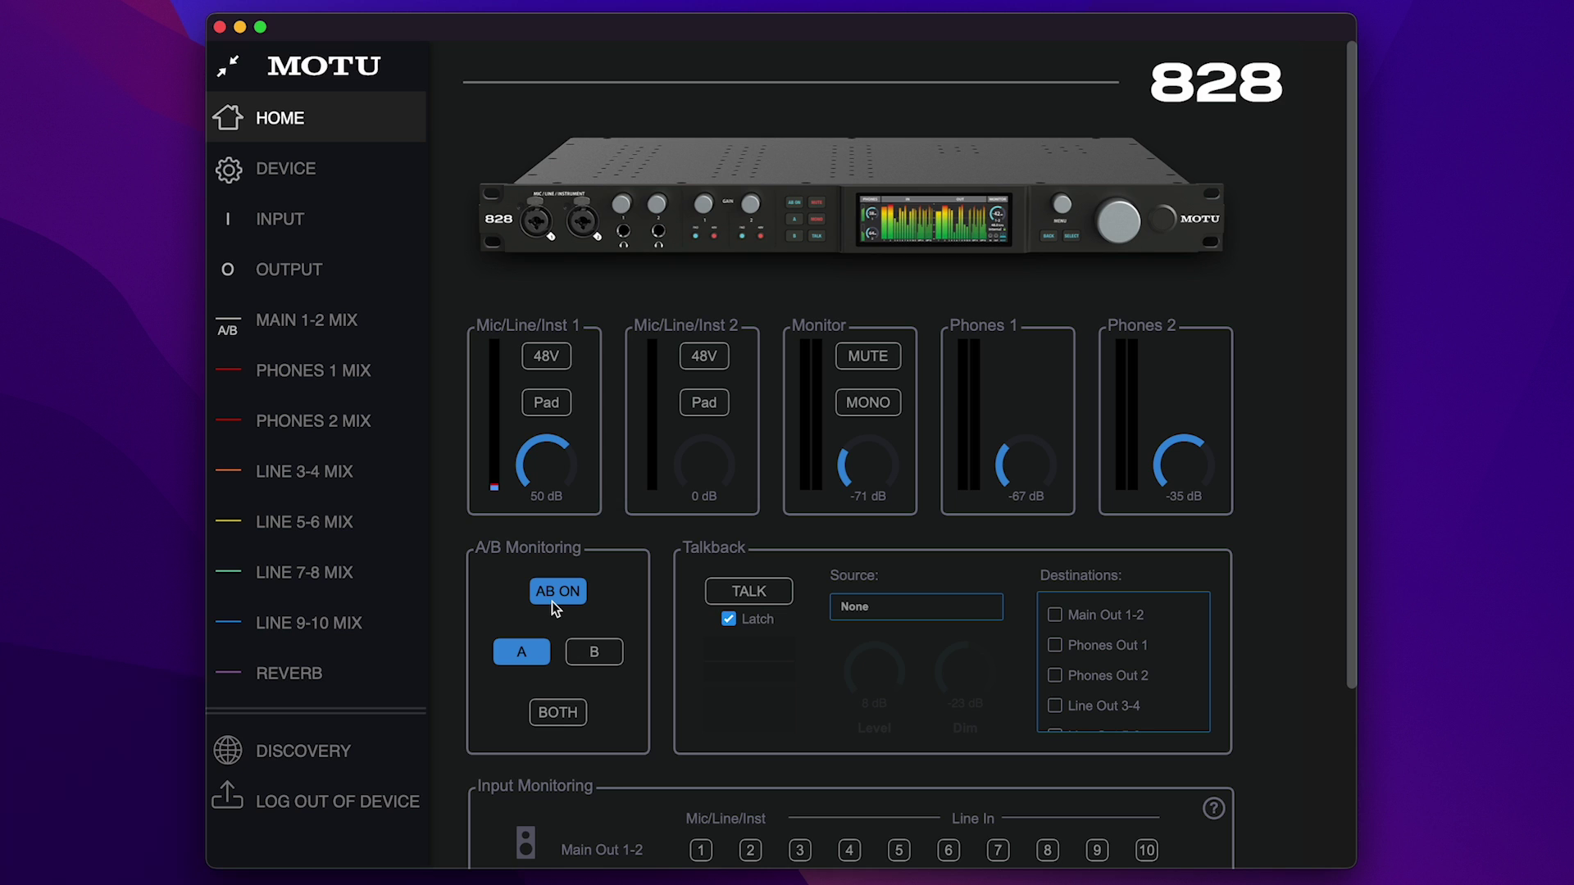
click(577, 657)
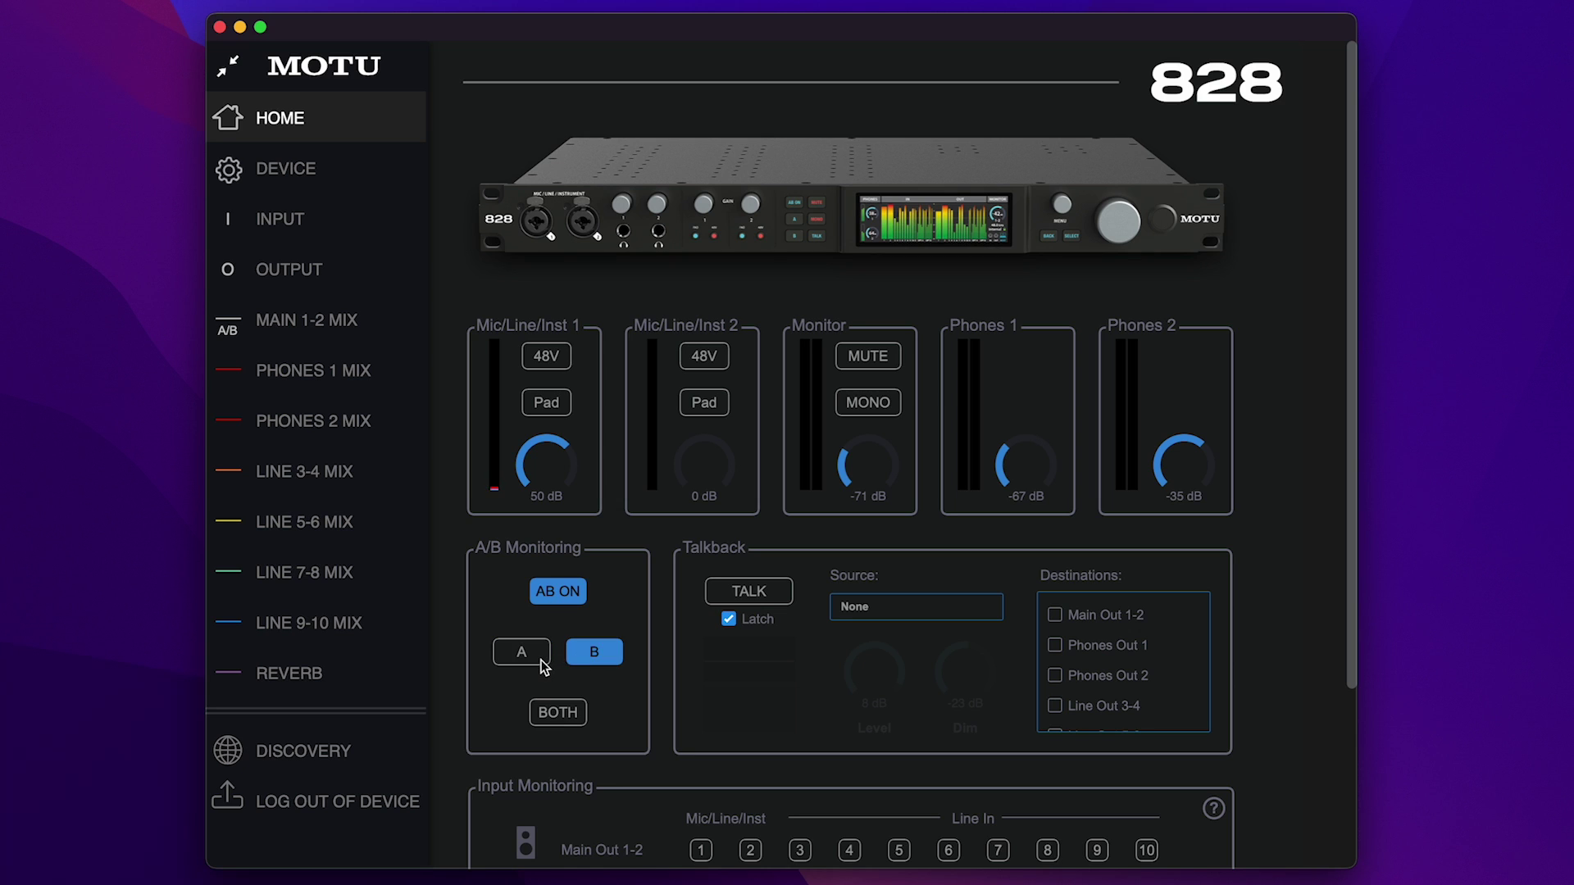
click(541, 664)
click(586, 664)
click(565, 716)
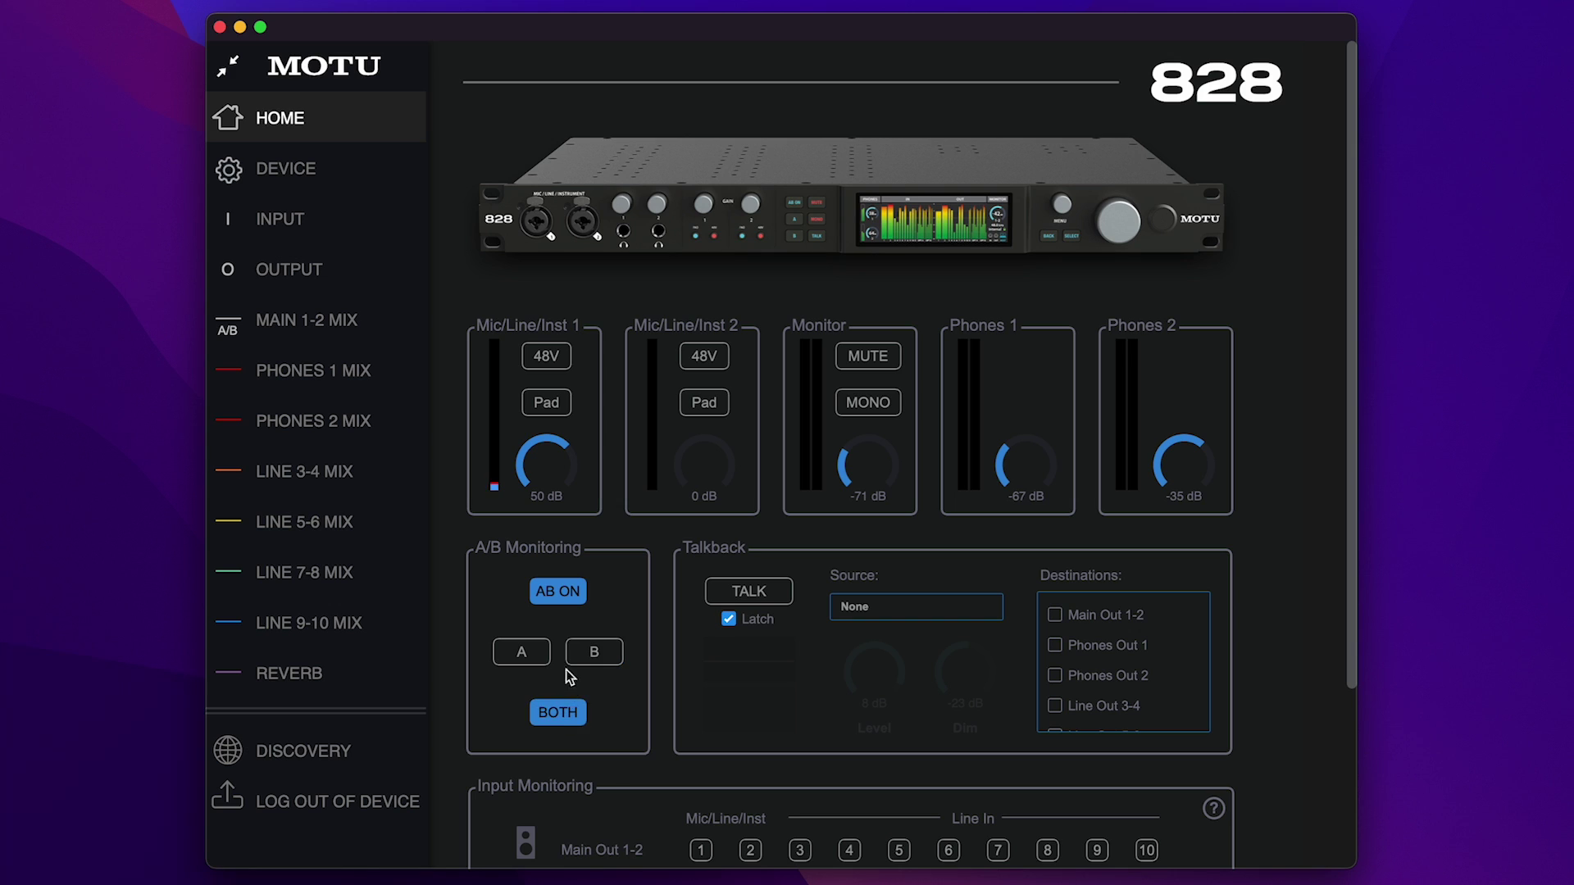
Toggle A/B monitoring off and on several times, leaving it enabled
click(559, 604)
click(559, 603)
click(559, 603)
click(559, 603)
click(559, 603)
click(559, 604)
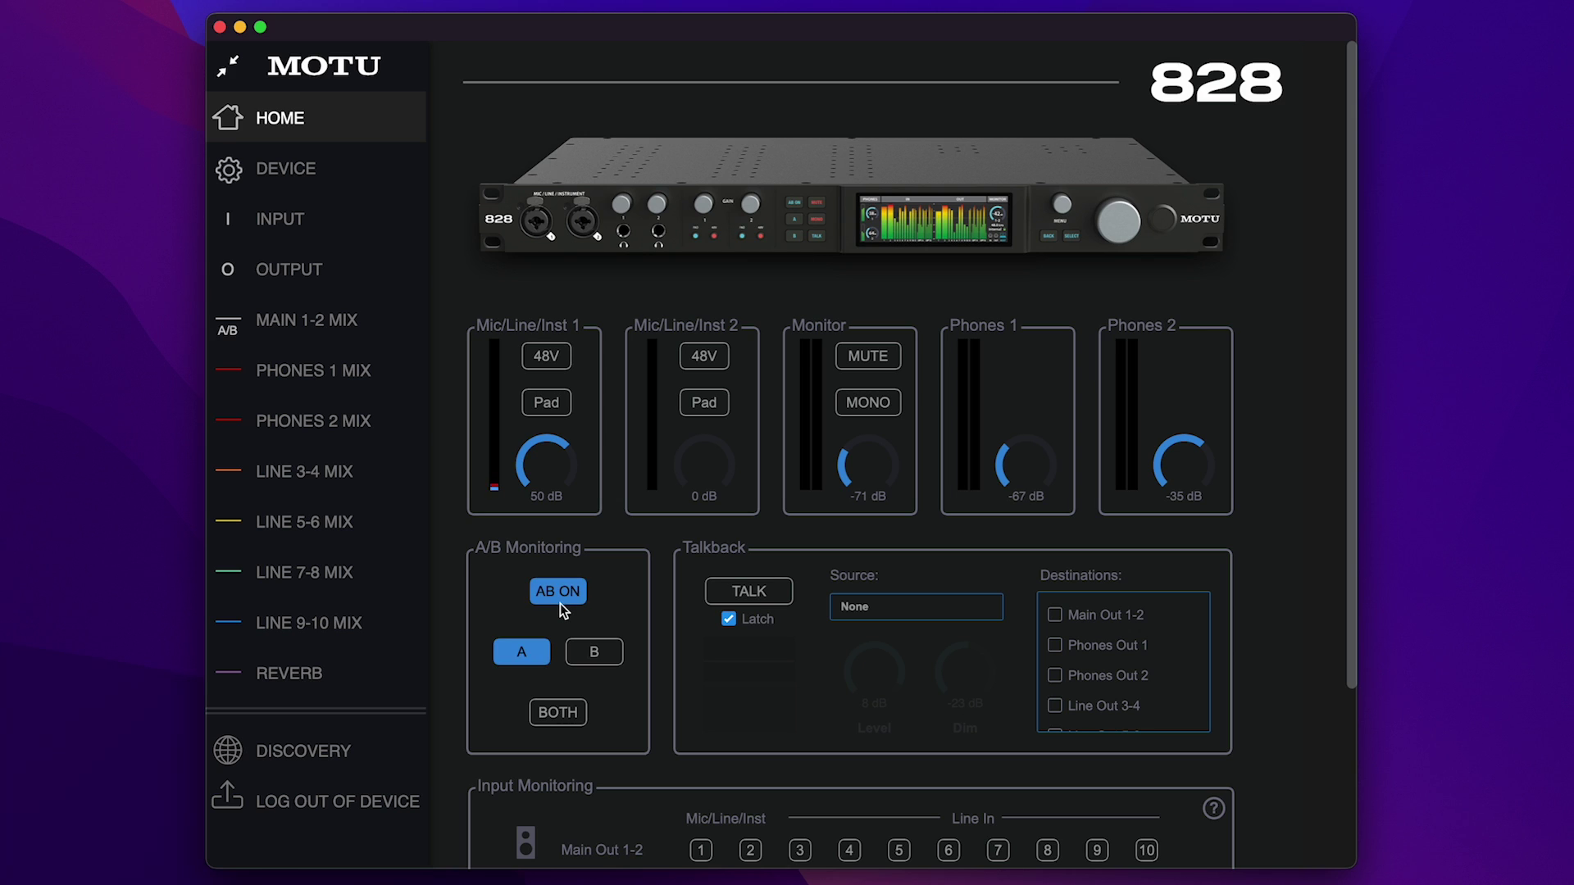
Cycle the monitoring outputs through B, Both and A, and turn A/B monitoring off
click(573, 650)
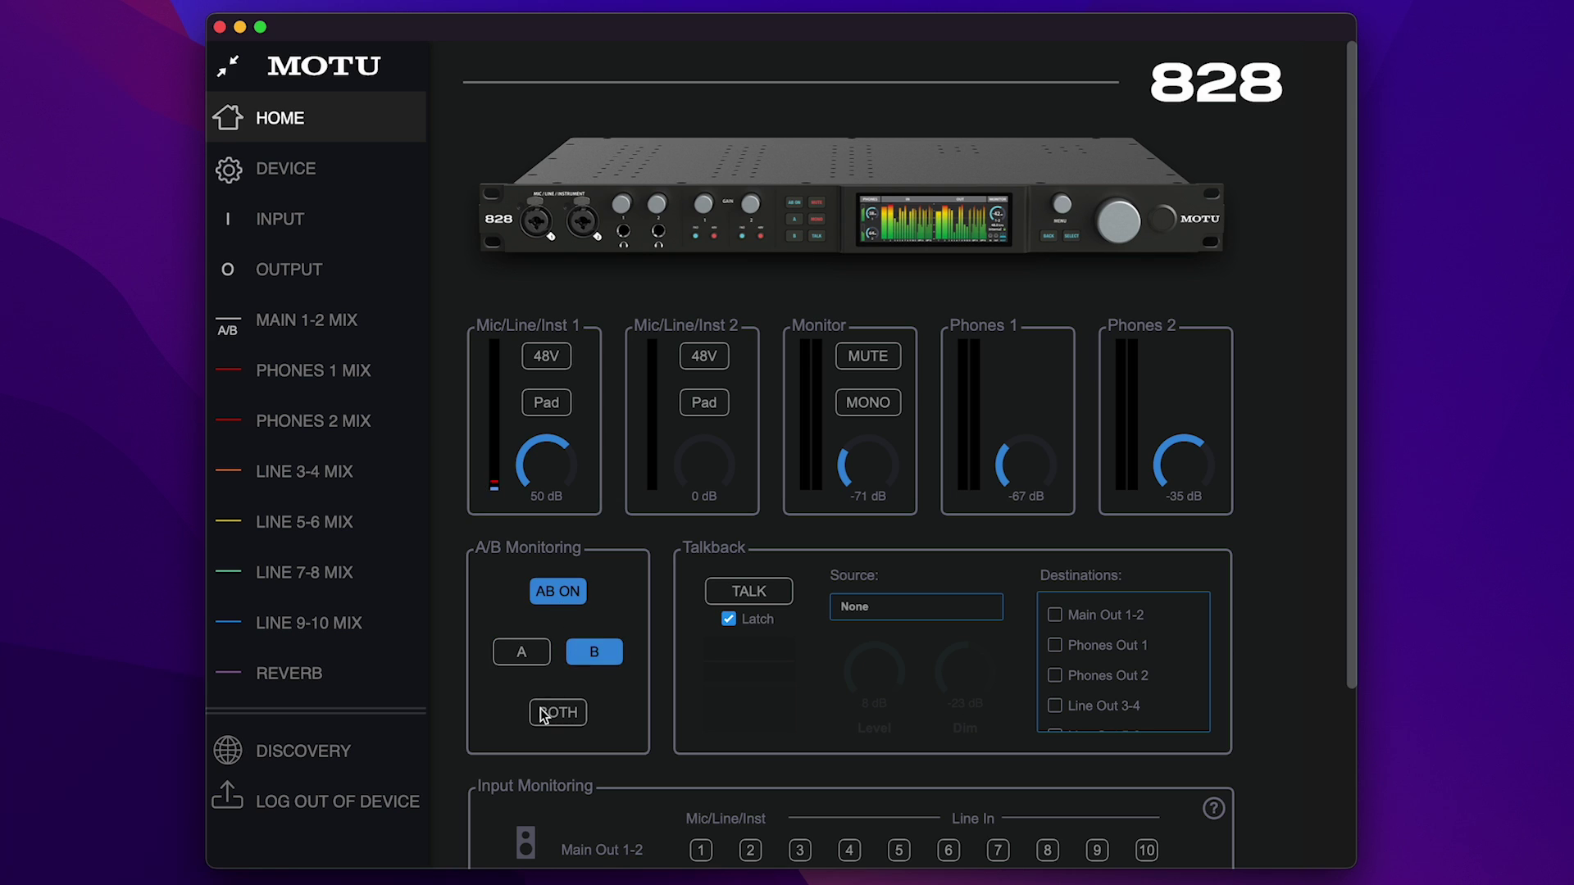
click(543, 711)
click(545, 660)
click(577, 652)
click(574, 710)
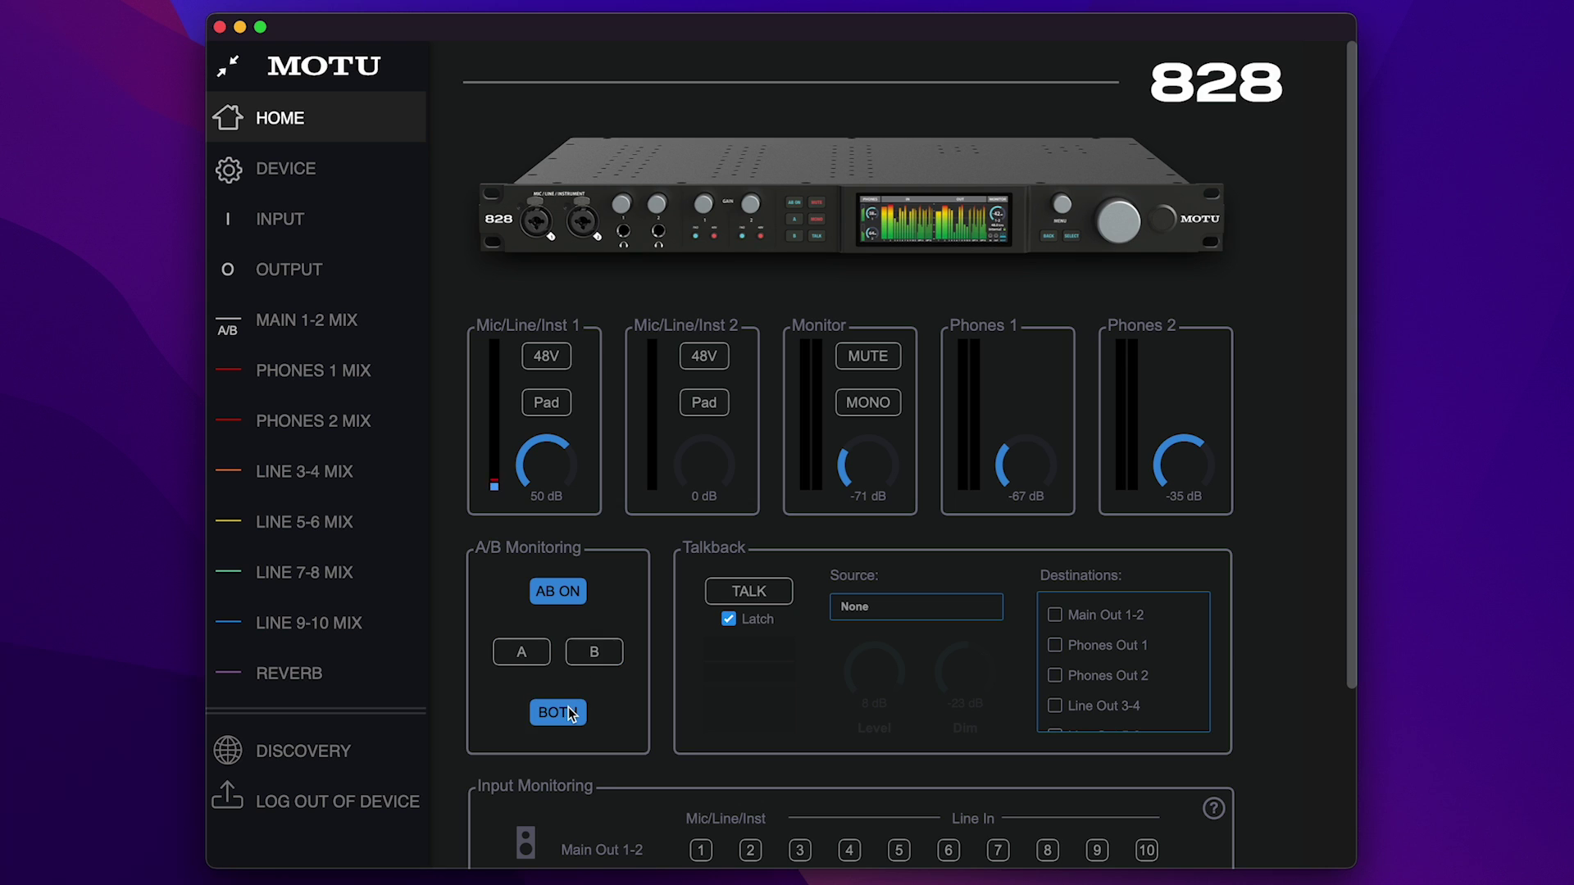
click(564, 604)
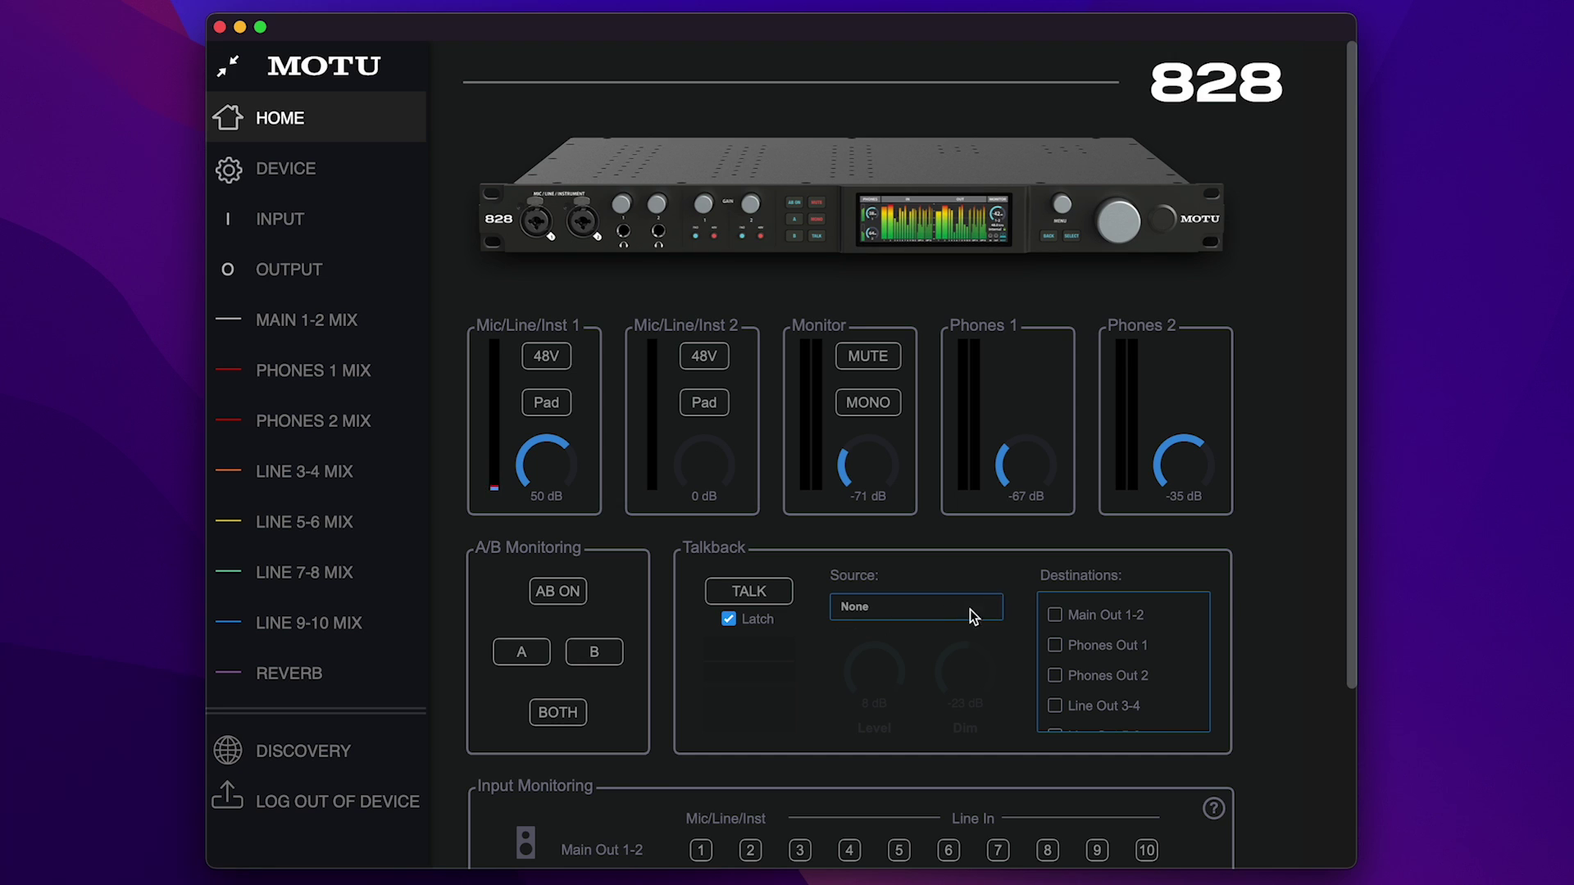
Set the talkback source to Mic Input 1 with Main Out 1-2, Phones Out 1, Phones Out 2 and Line Out 3-4 as destinations
click(931, 612)
click(929, 624)
click(925, 607)
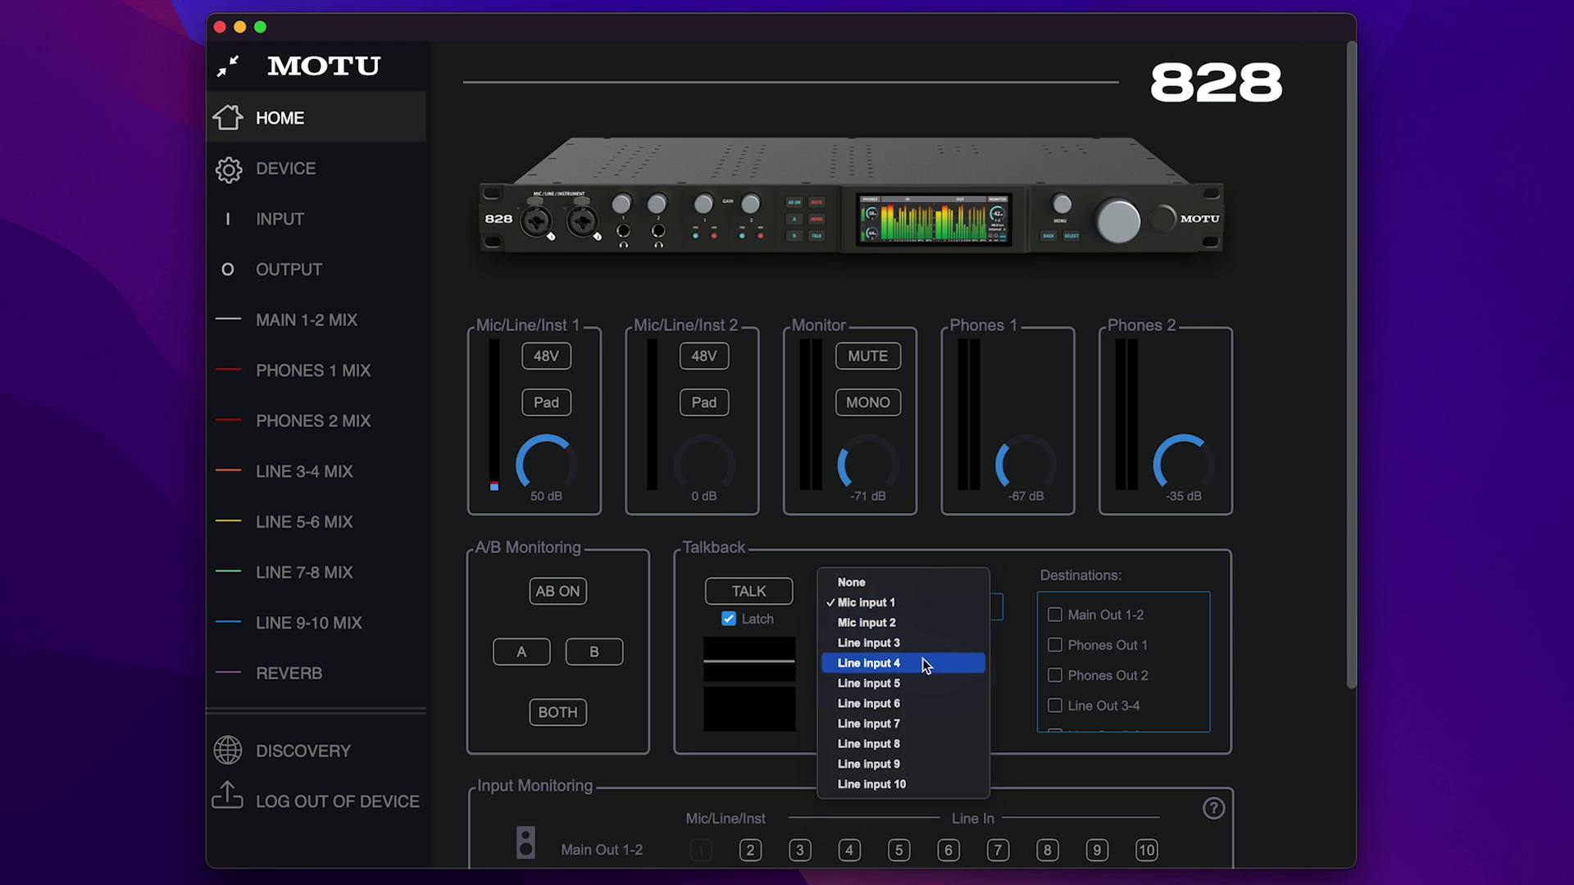
click(1016, 668)
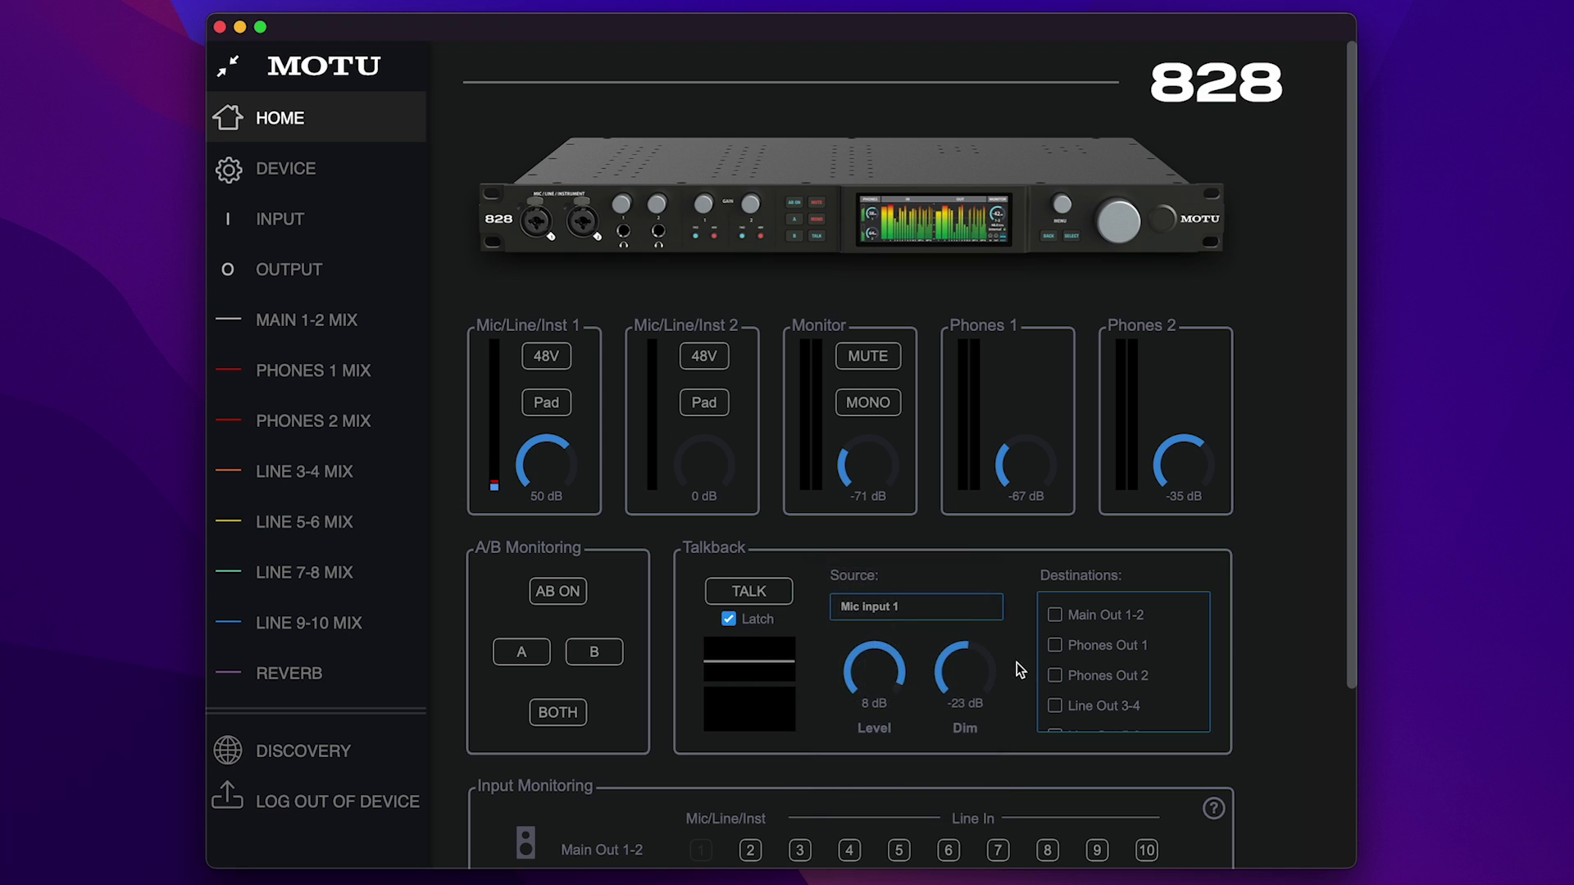
click(1055, 614)
click(1054, 645)
click(1055, 676)
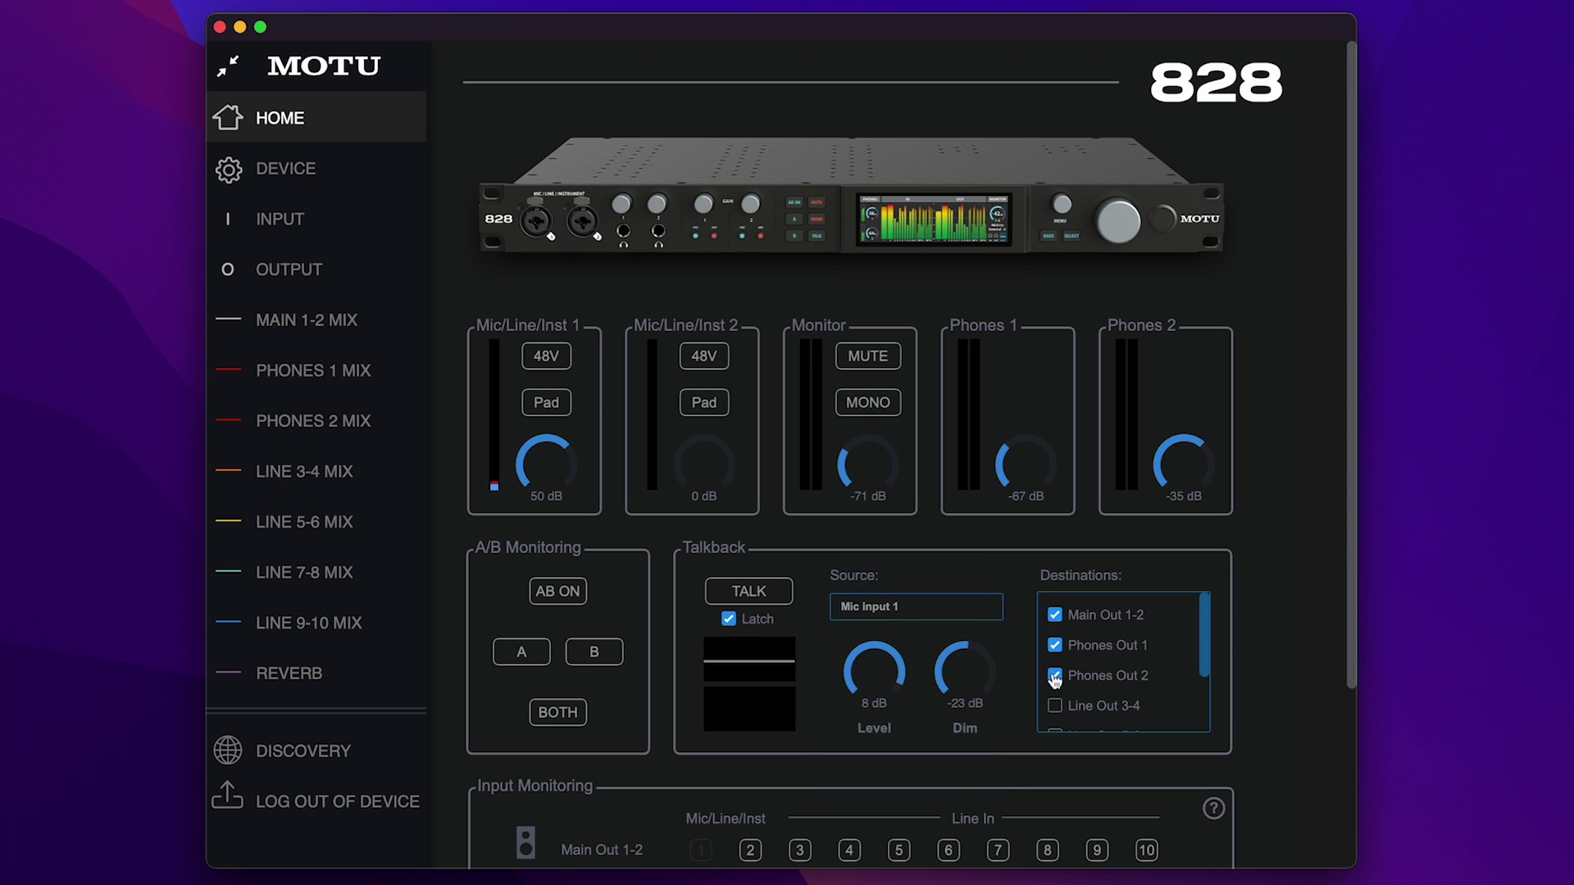
click(1055, 706)
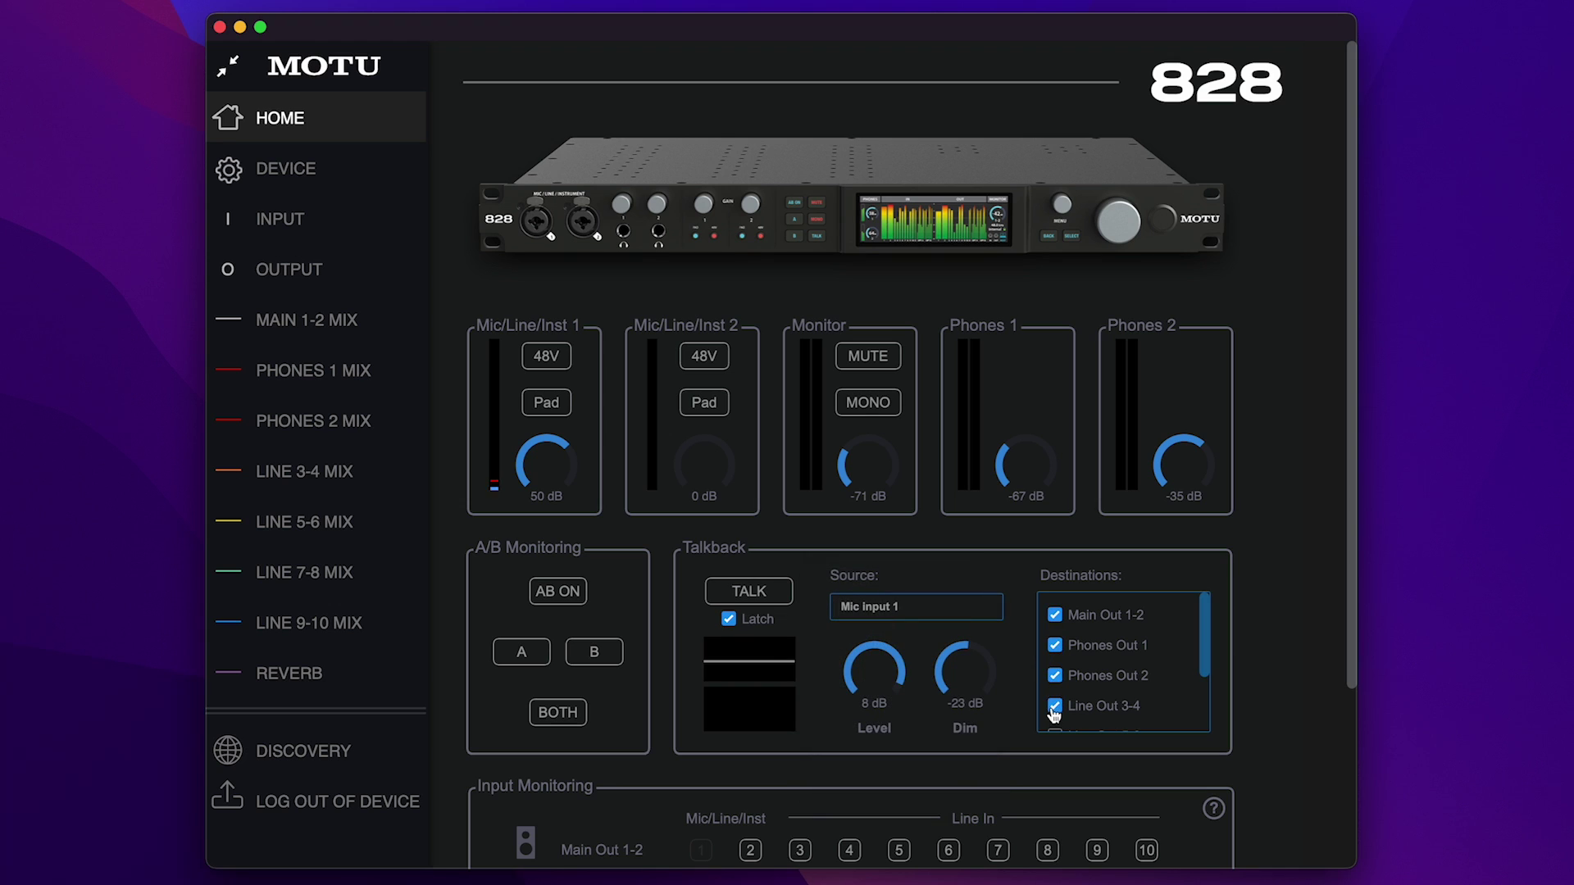
Engage talkback to adjust its level and dim amount, and set the talkback source back to None
click(776, 602)
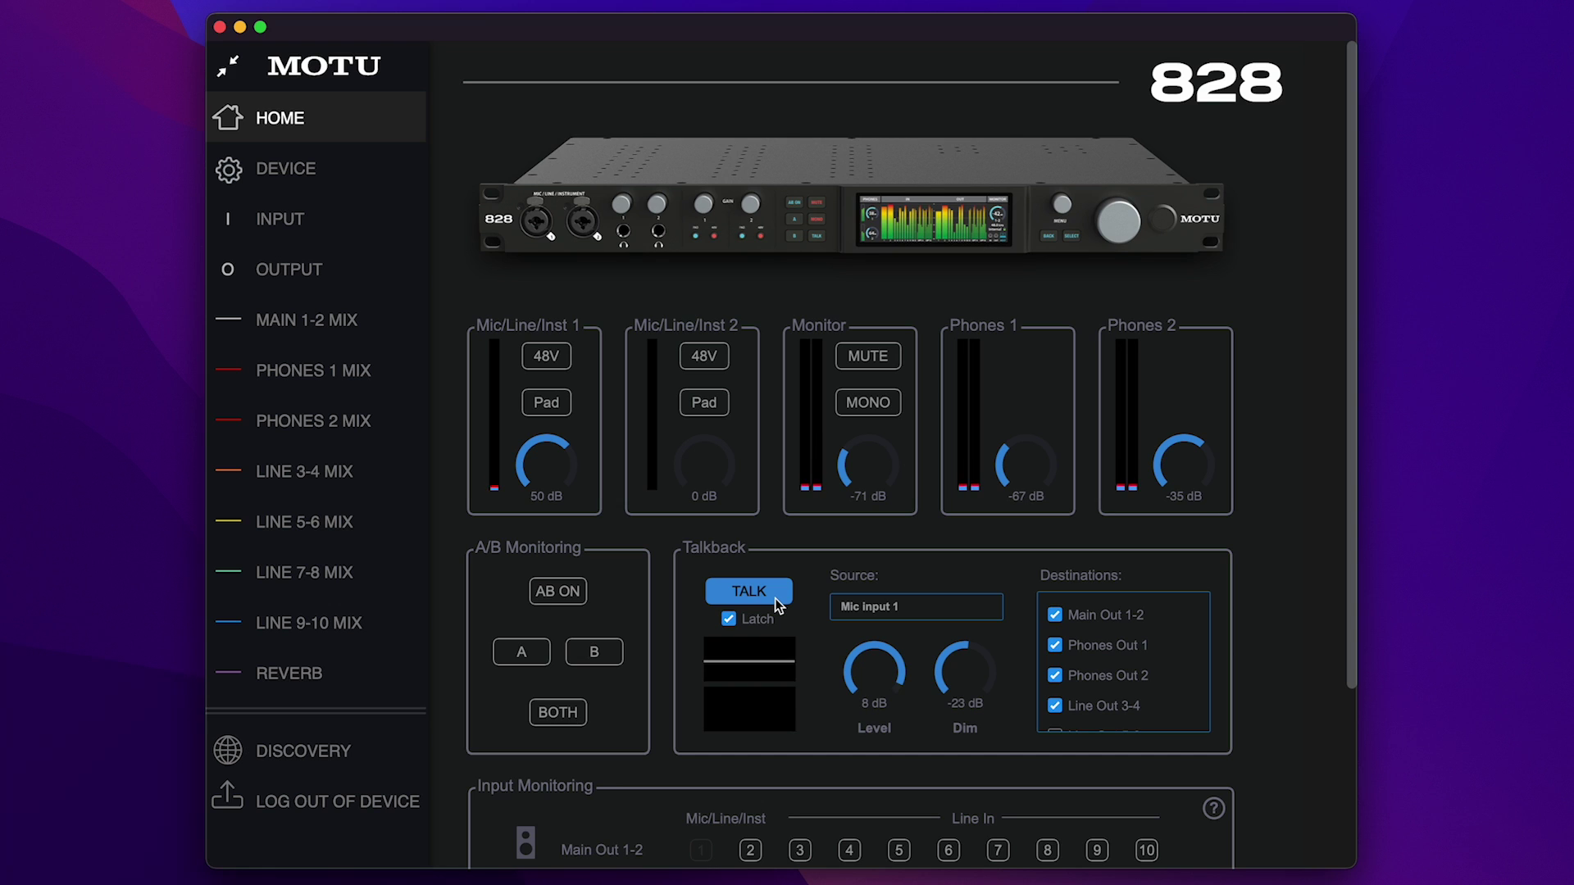
drag(889, 668, 955, 762)
click(917, 607)
click(833, 585)
Enable direct input monitoring of Mic/Line/Inst 1 on both Phones 2 and Phones 1
drag(1353, 590, 1276, 754)
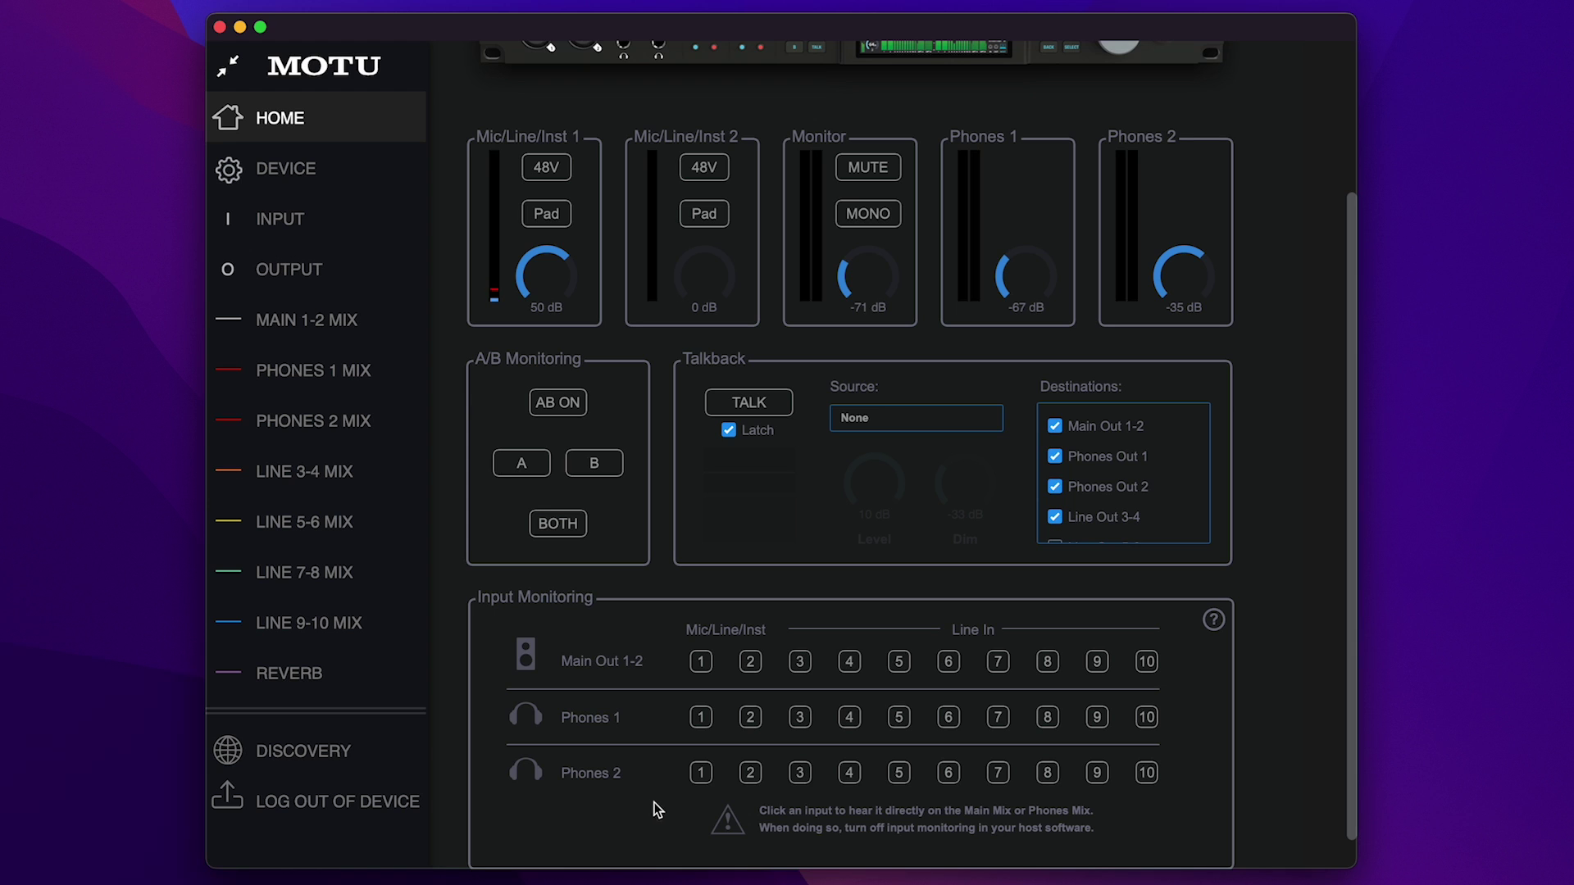
click(702, 774)
click(702, 718)
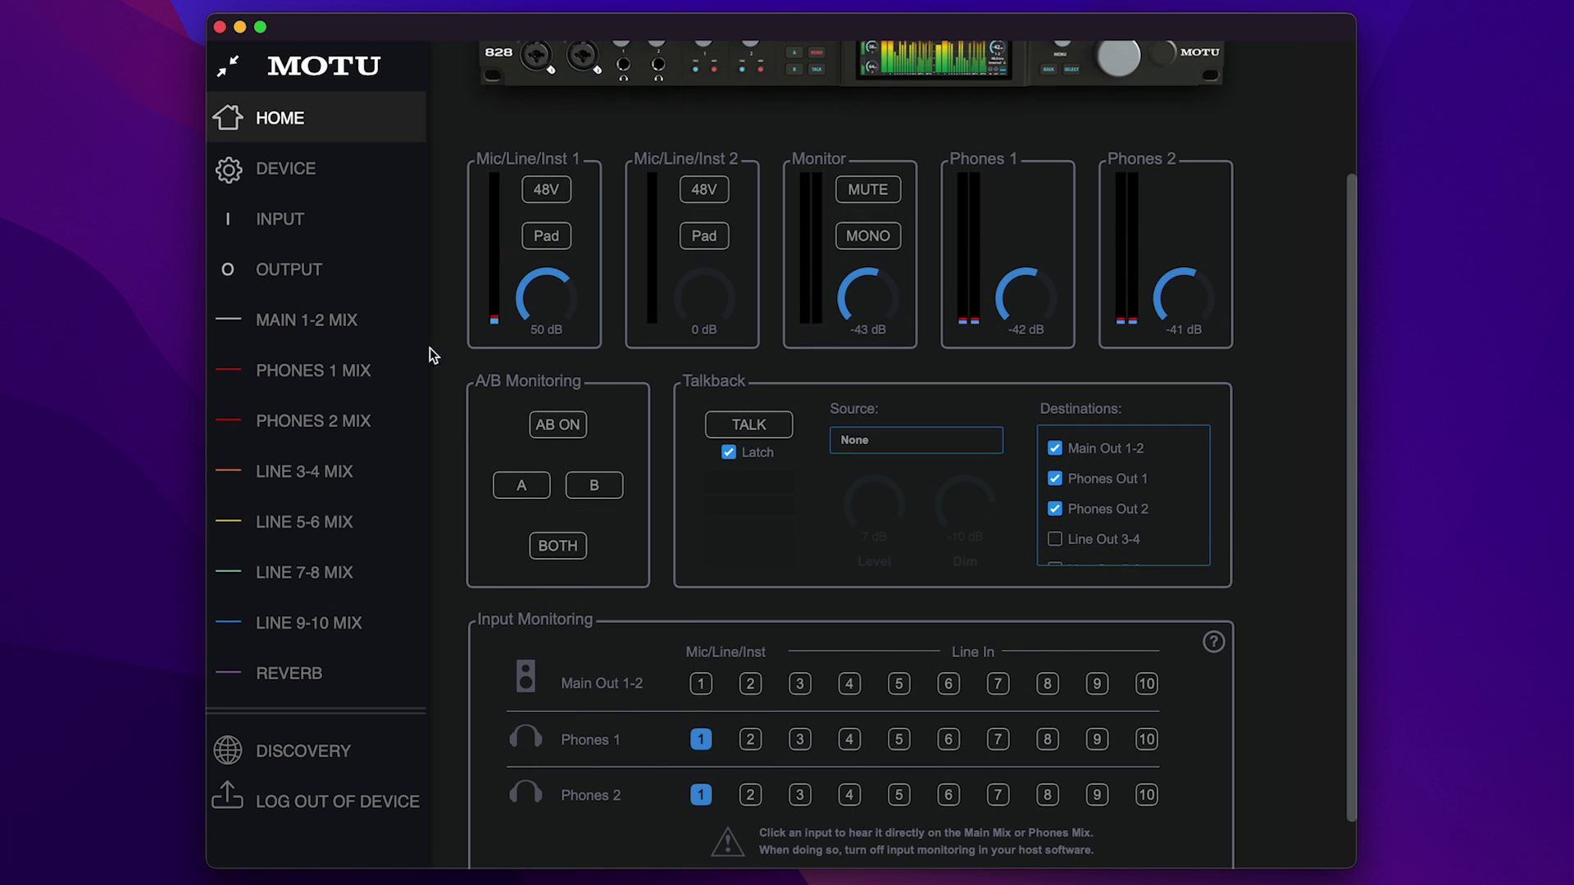
Examine the Sample Rate, Clock Source and Mix Input Meters options in the device settings without changing them
click(355, 166)
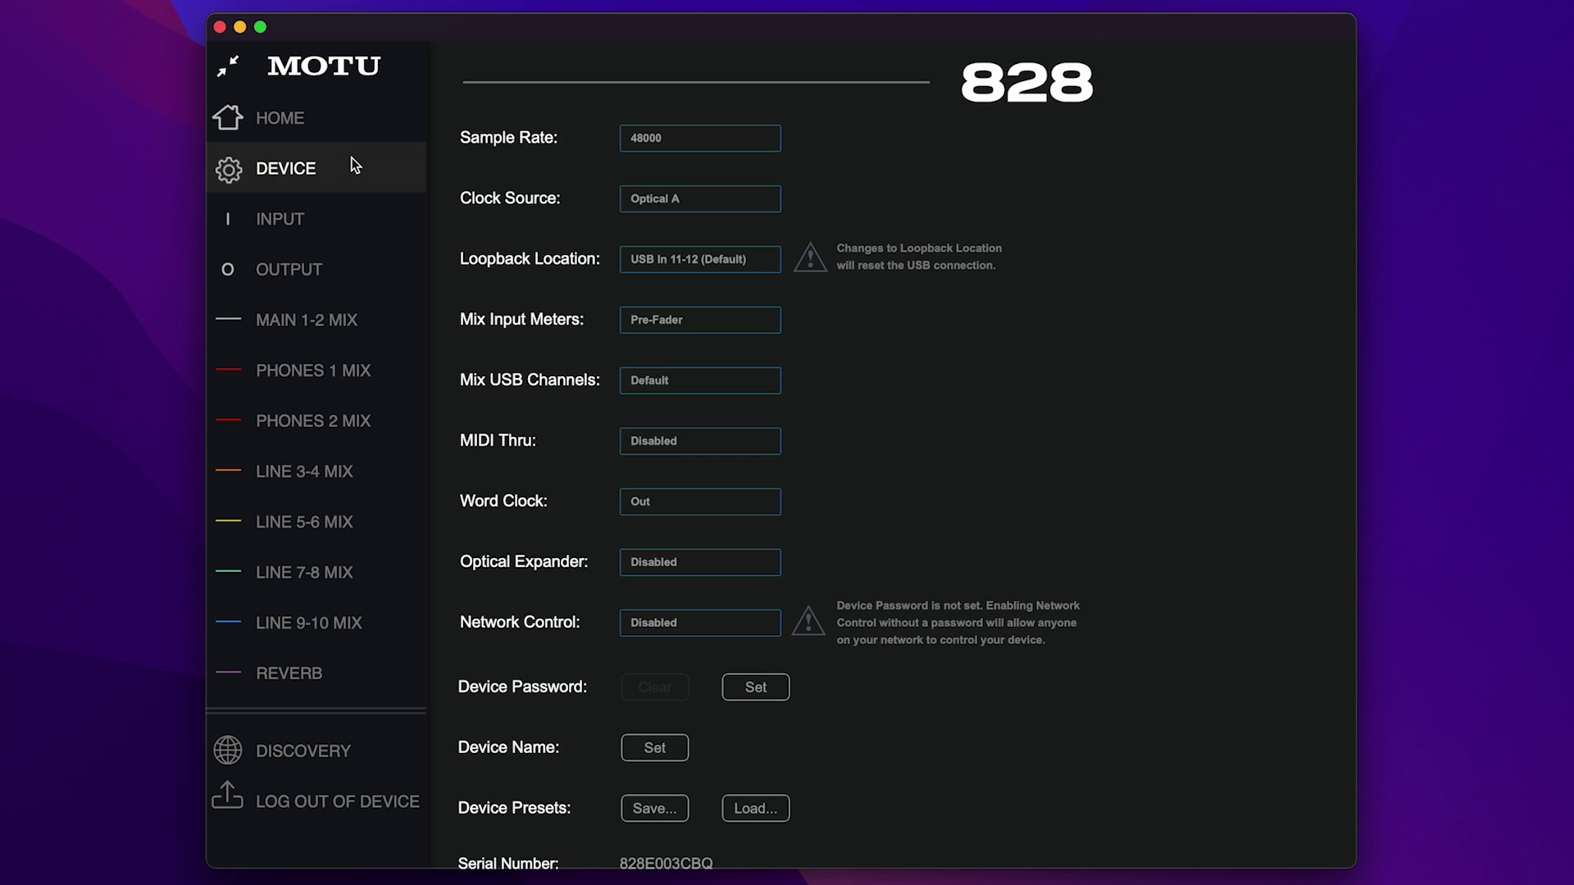
click(709, 144)
click(844, 152)
click(740, 198)
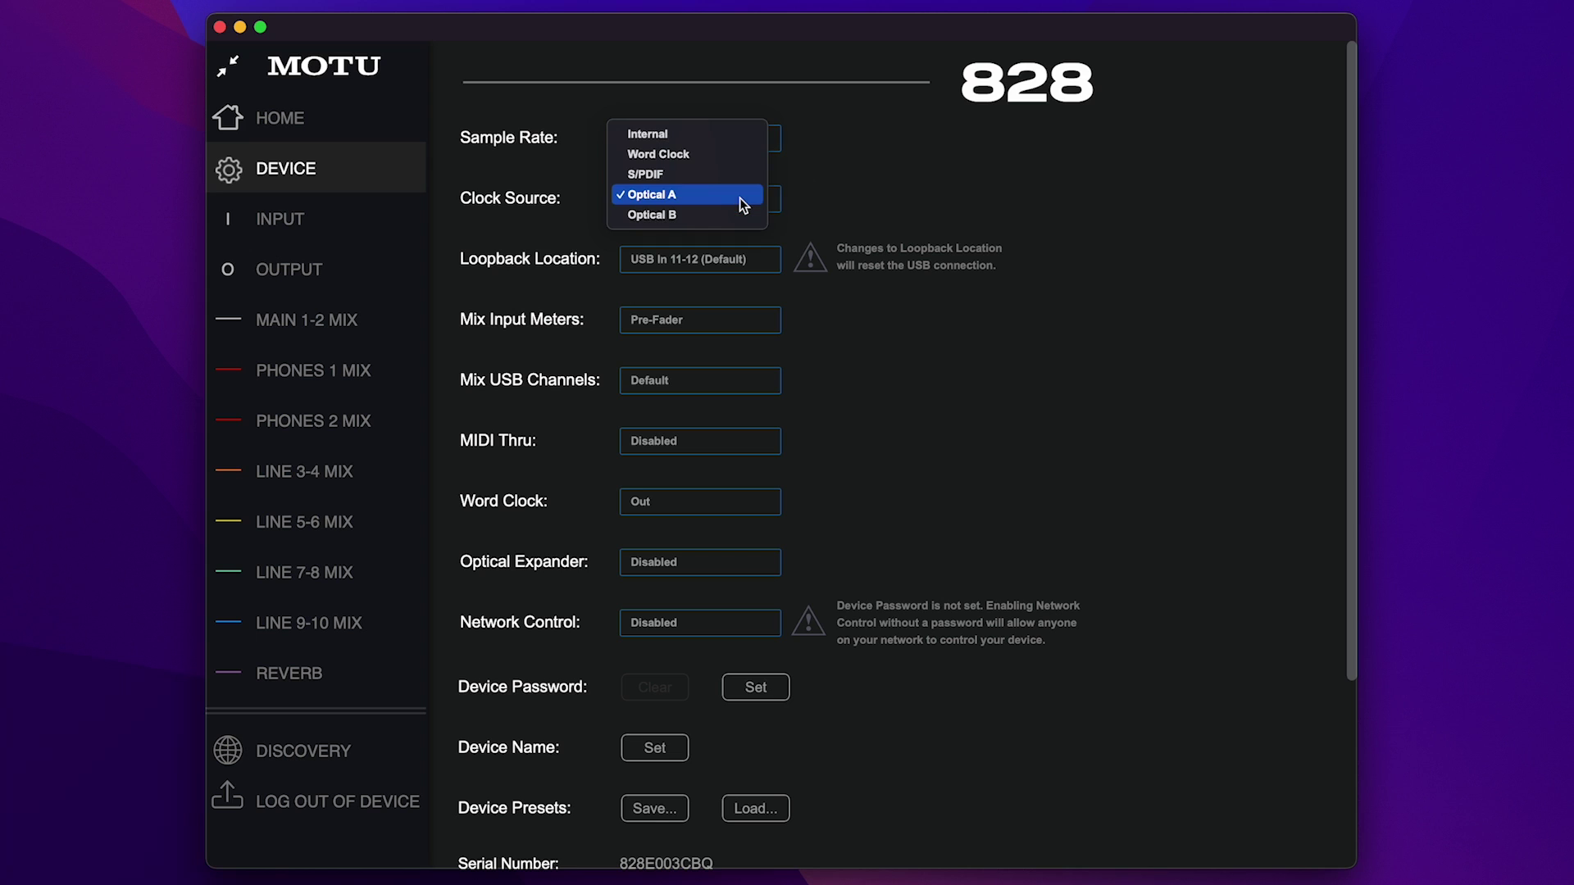
click(868, 197)
click(739, 322)
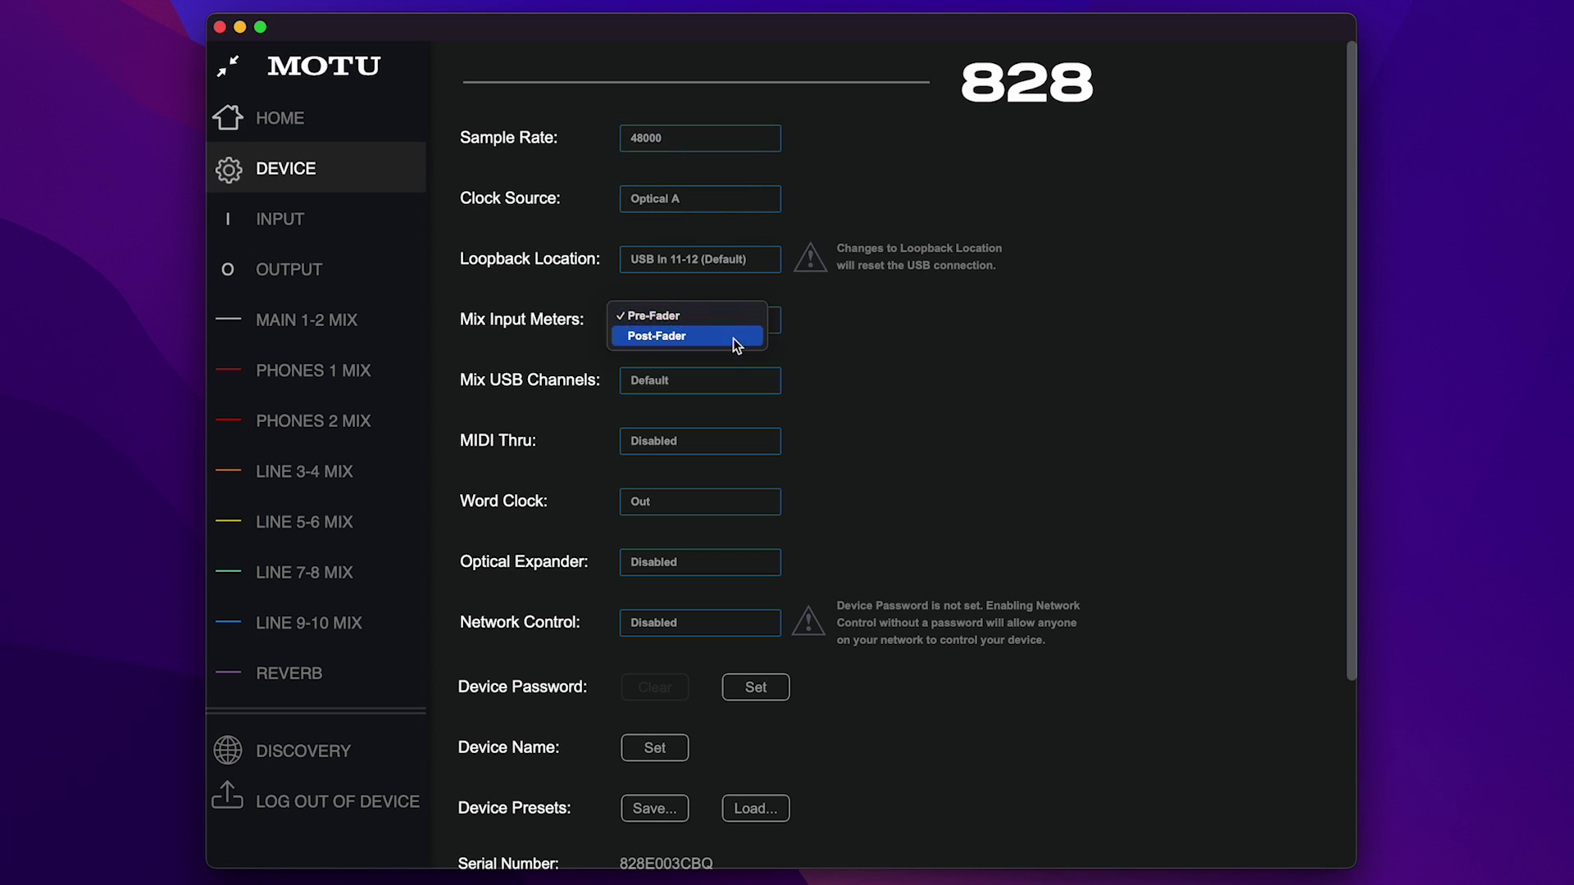
click(884, 319)
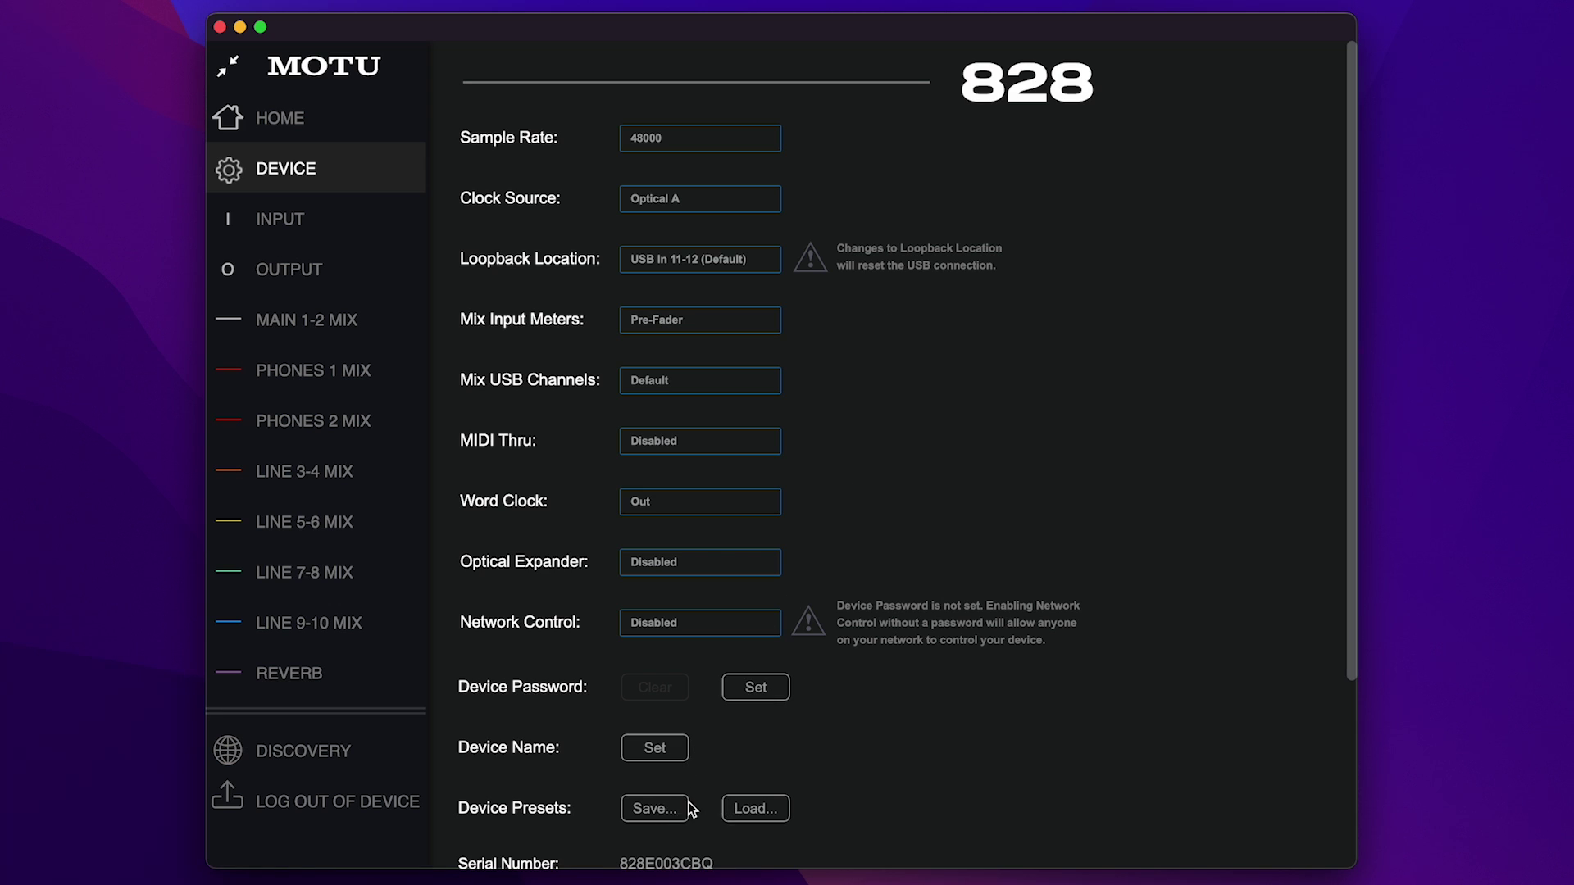
Examine the Loopback Location choices in the device settings, keeping USB In 11-12 (Default)
mouse_move(1354, 654)
mouse_down()
mouse_move(1338, 811)
mouse_move(1344, 642)
mouse_up()
click(762, 263)
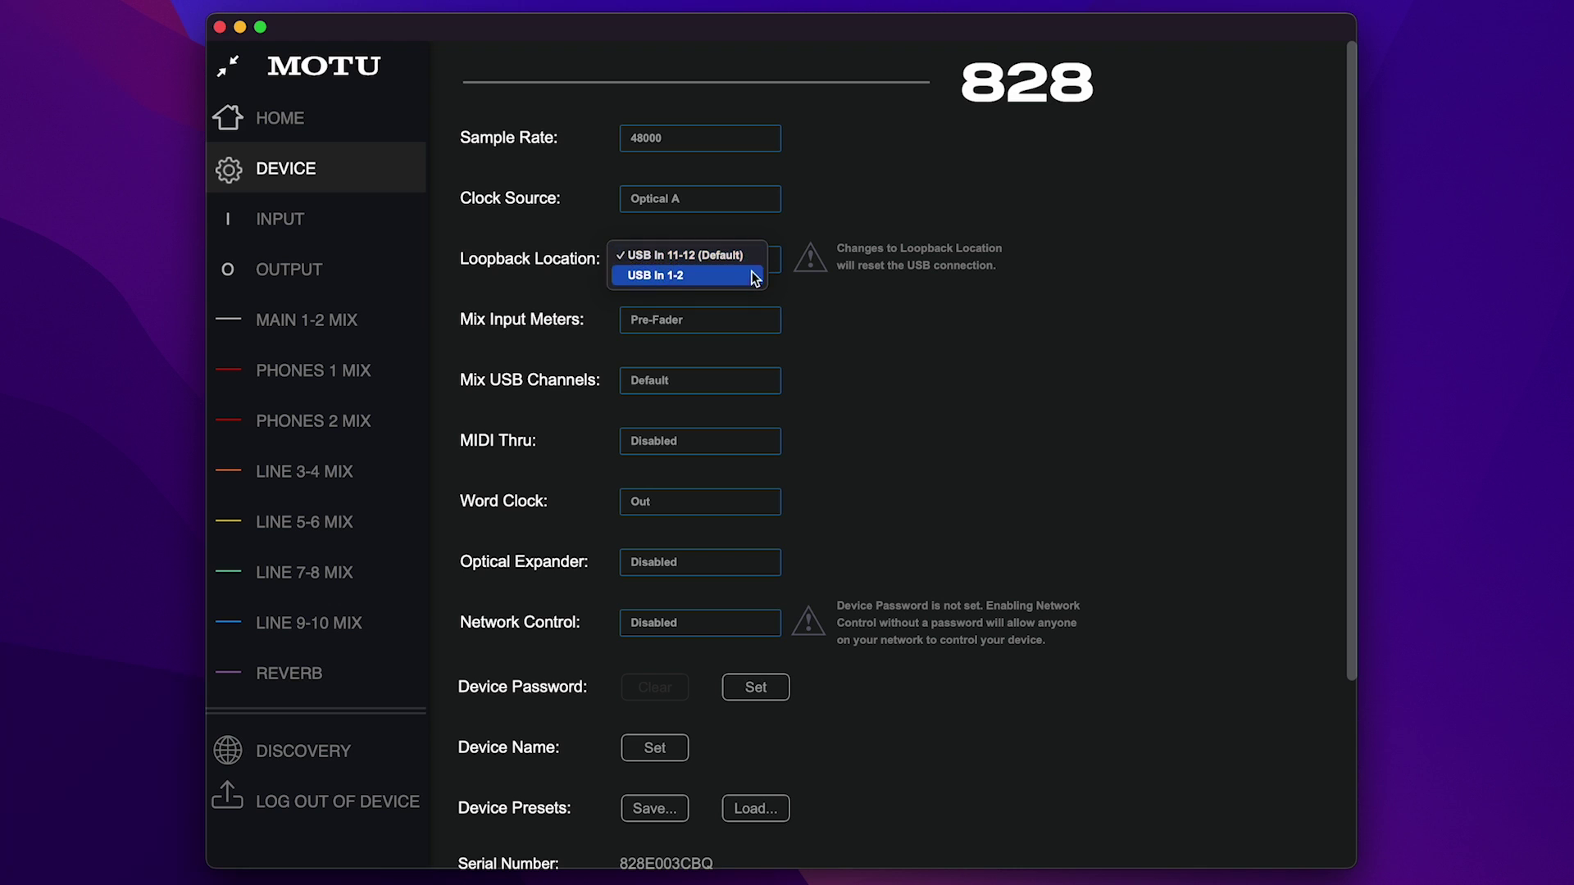
click(814, 293)
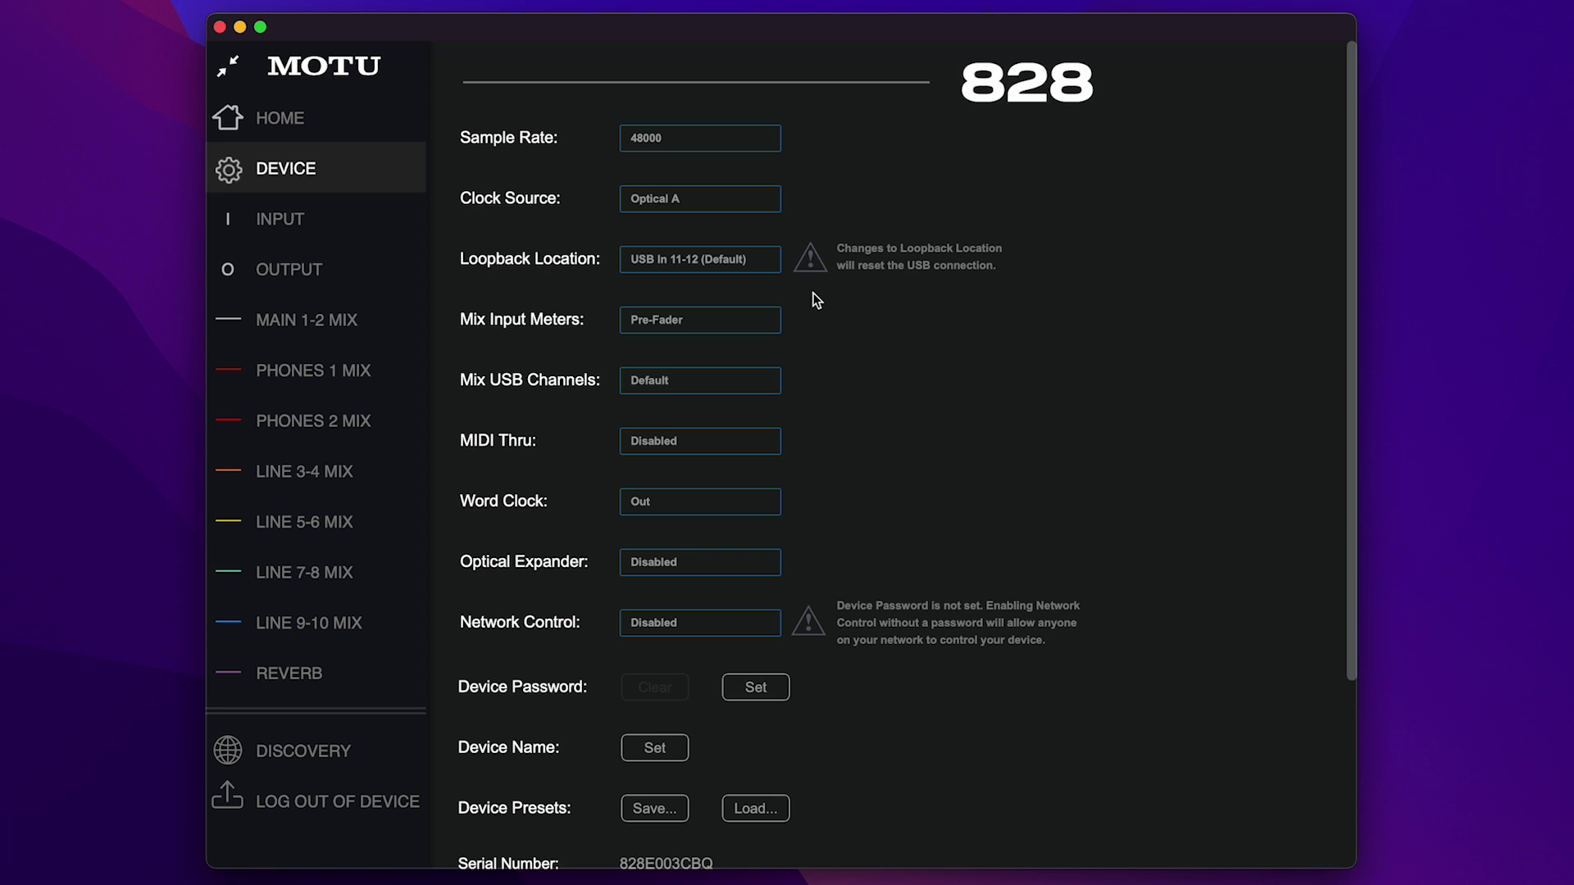
click(771, 260)
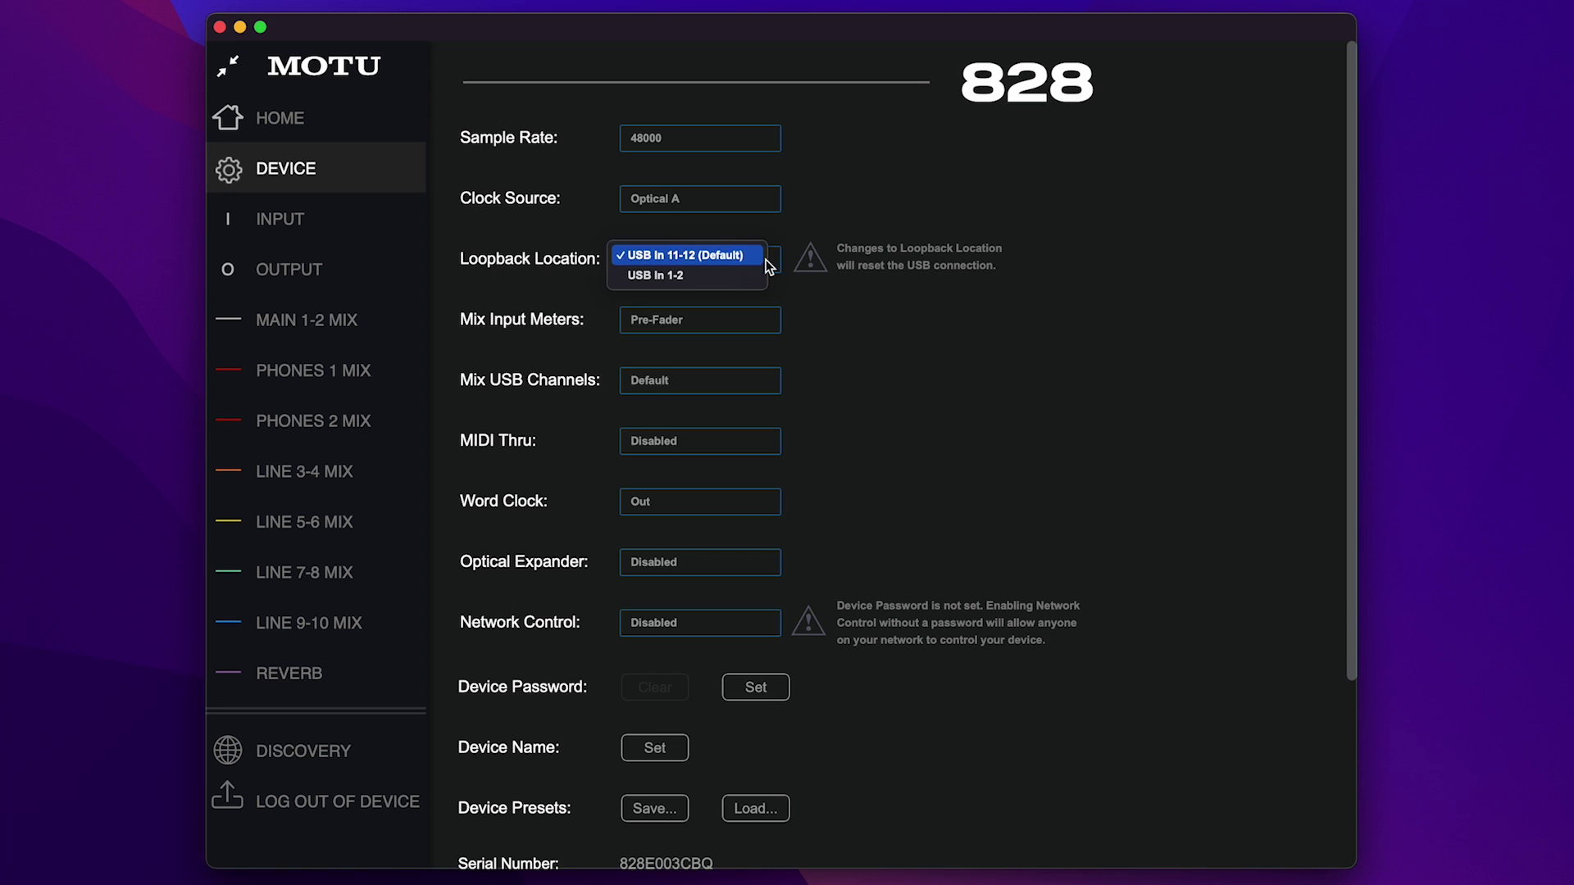
click(836, 283)
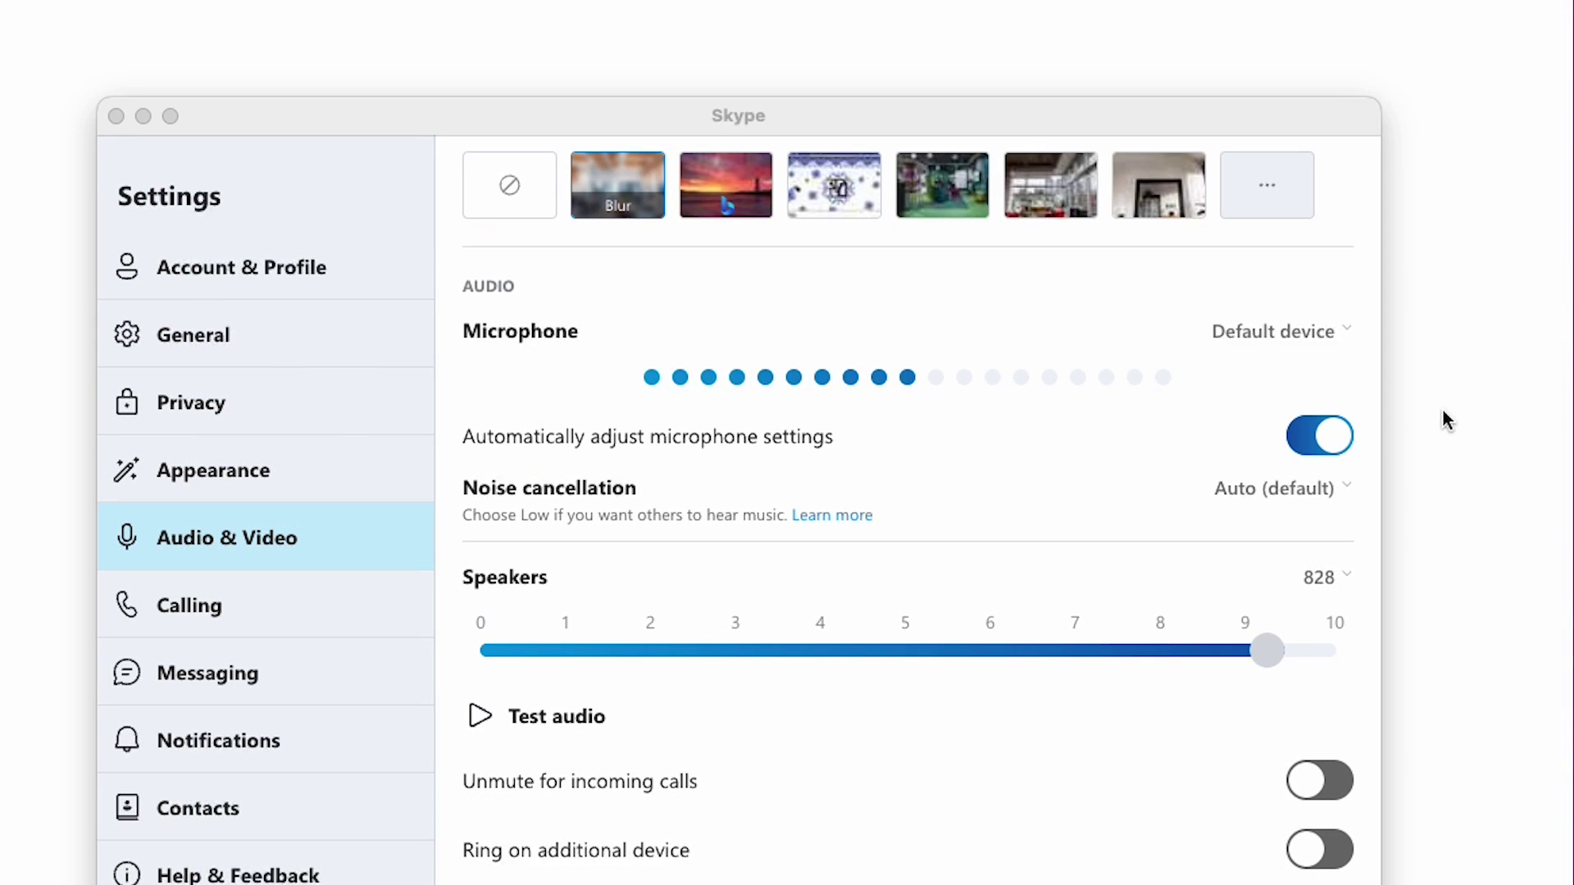
Switch to Skype's Audio & Video settings and choose a device for the microphone
click(1303, 334)
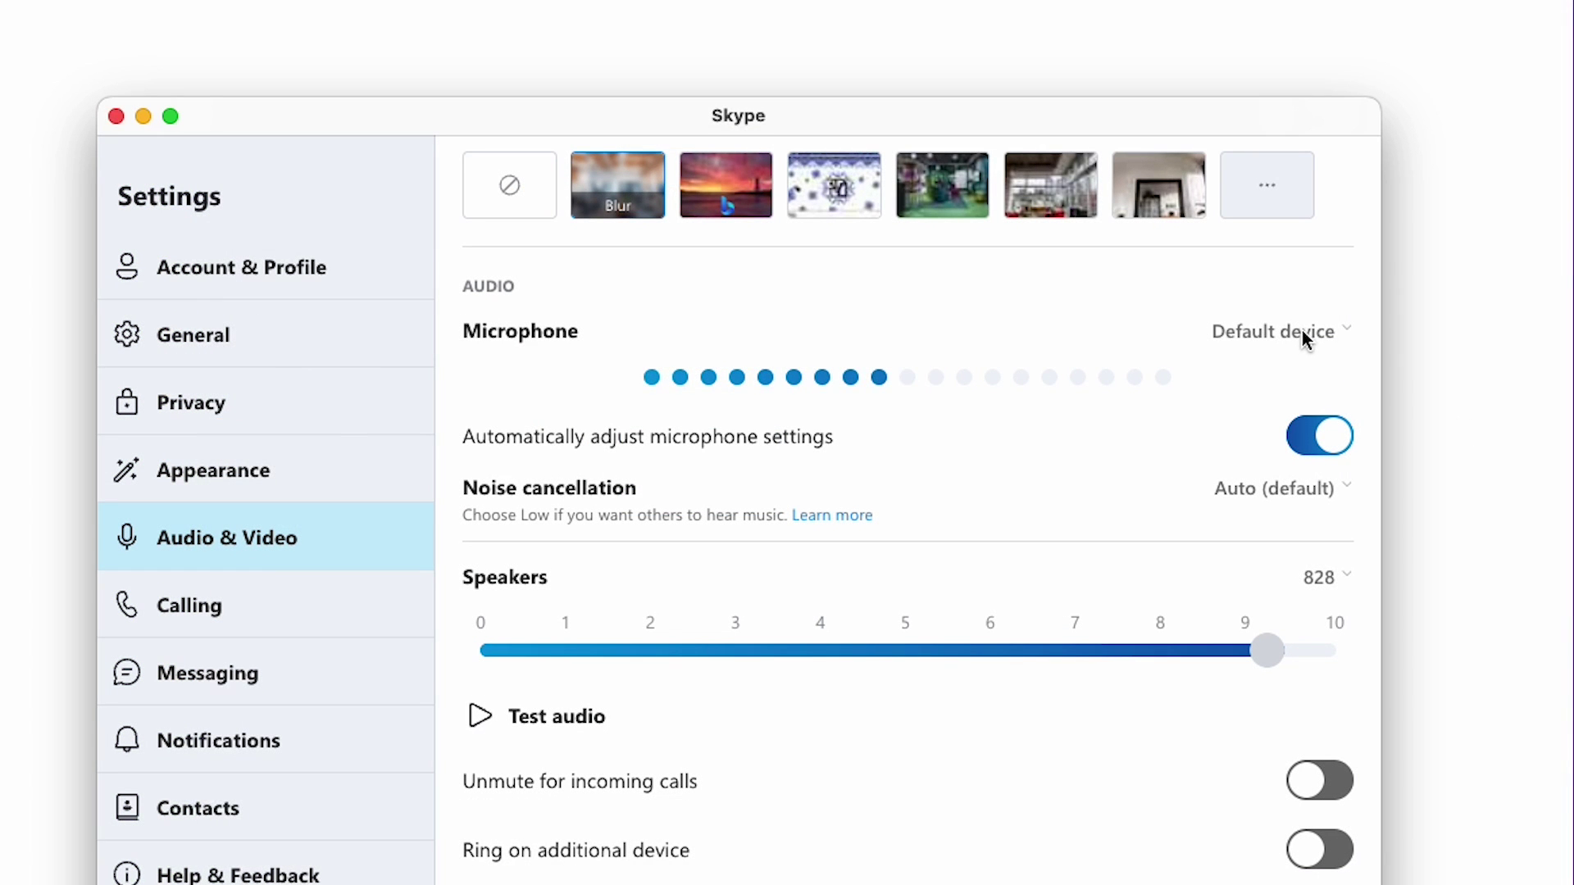
click(1302, 331)
click(1328, 381)
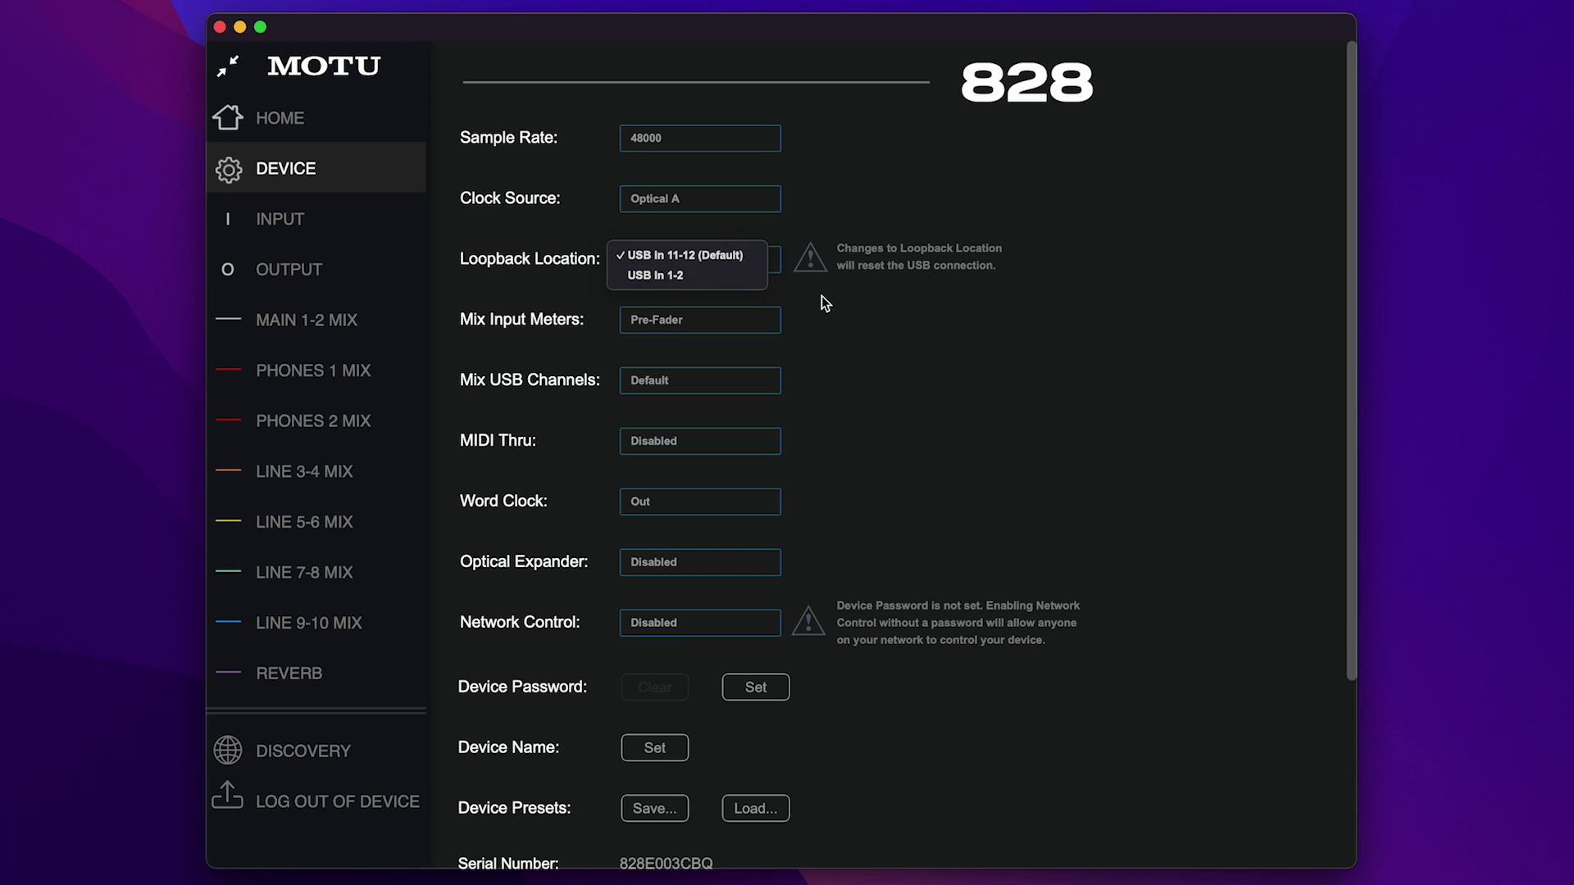
Adjust the Computer USB Main 1-2 fader in the Main 1-2 mix to about 0 dB
click(878, 310)
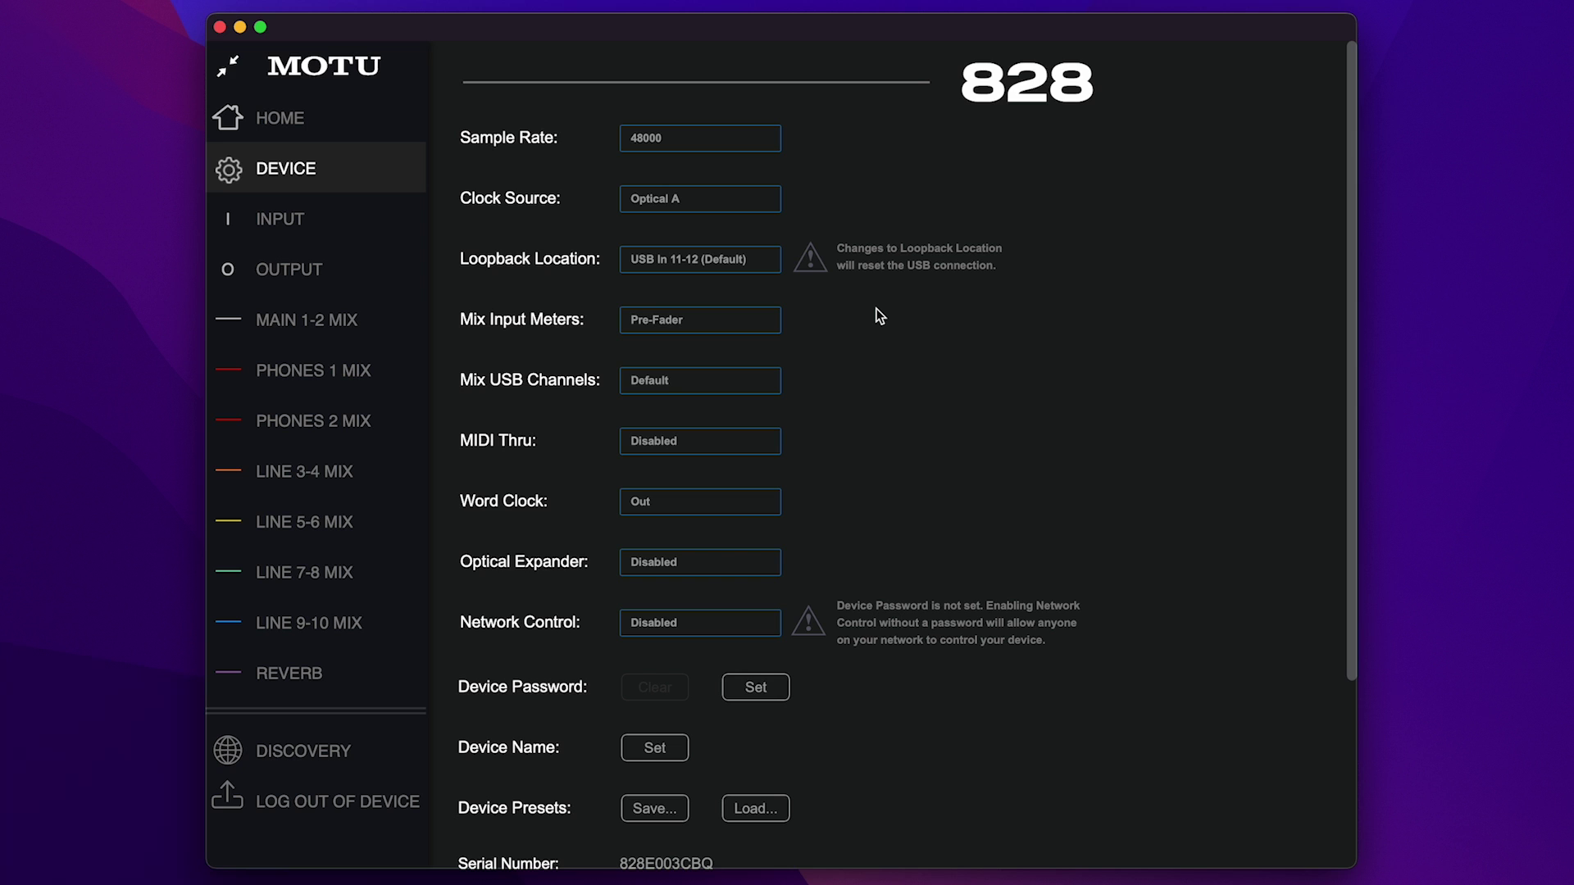
click(402, 328)
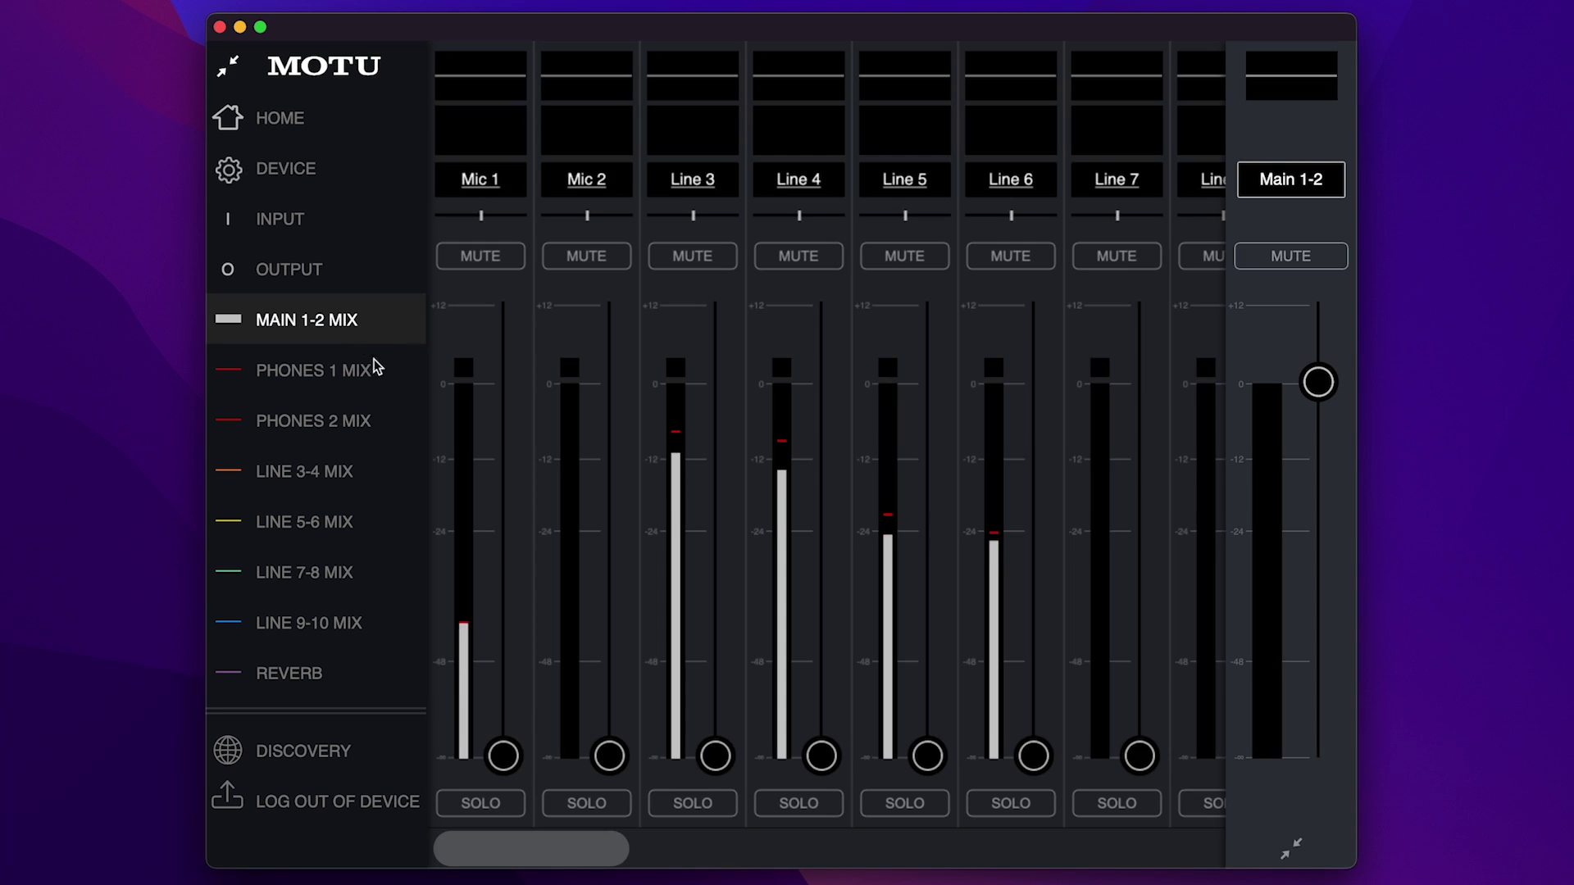
drag(492, 845, 1129, 854)
mouse_move(1089, 382)
mouse_down()
mouse_move(1092, 460)
mouse_move(1095, 393)
mouse_up()
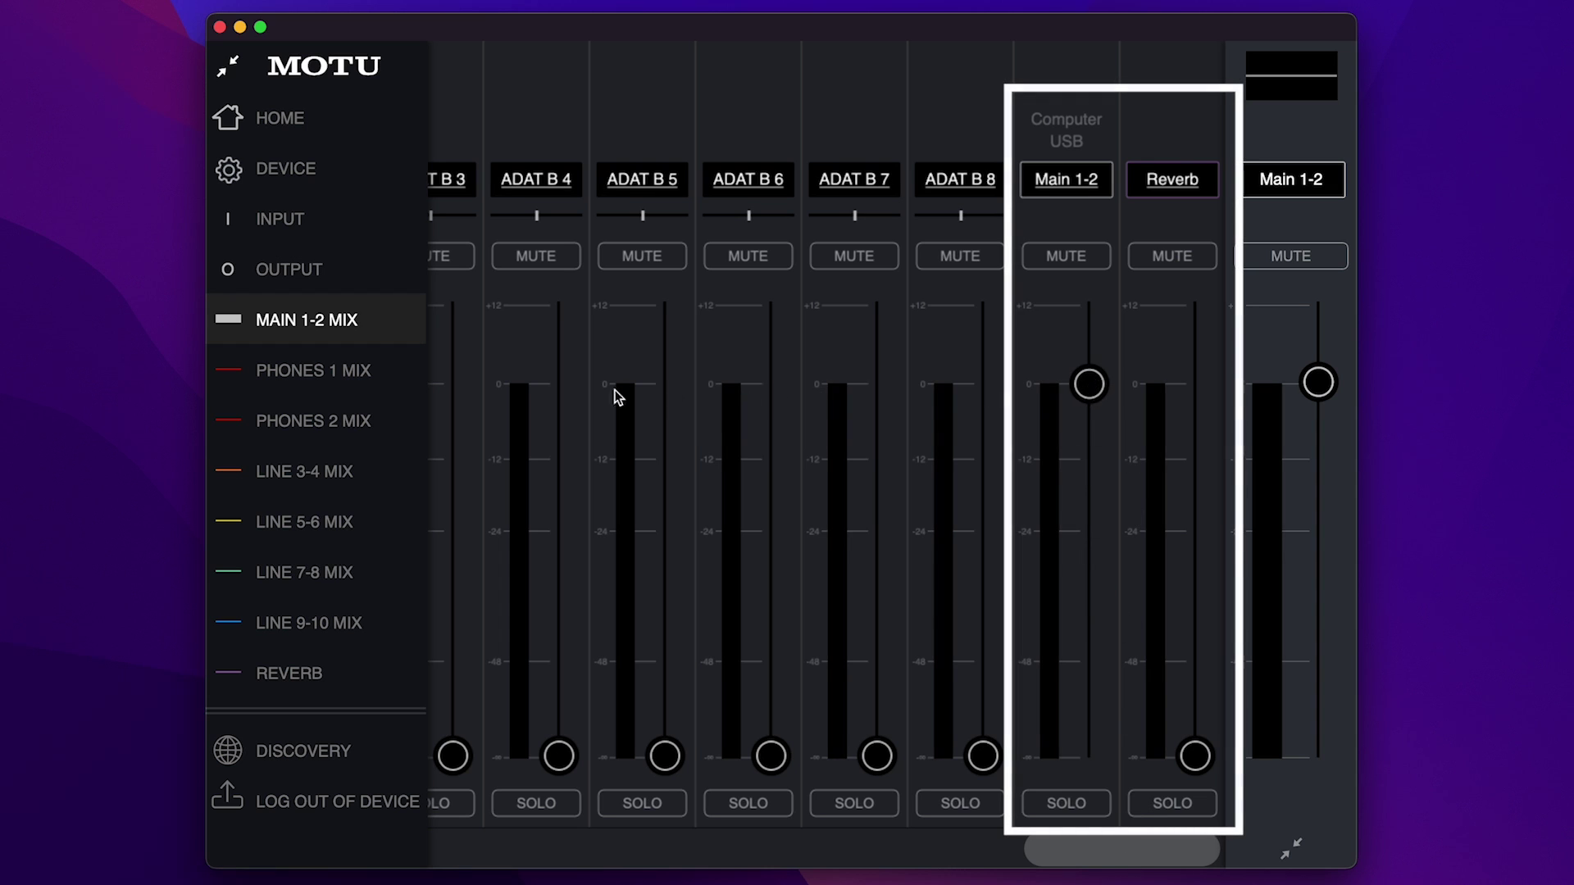
Adjust the Computer USB Main 1-2 and Phones 1 faders in the Phones 1 mix
click(379, 370)
mouse_move(1102, 391)
mouse_down()
mouse_move(1093, 558)
mouse_move(1090, 388)
mouse_up()
mouse_move(1195, 383)
mouse_down()
mouse_move(1194, 573)
mouse_move(1194, 382)
mouse_up()
In the Phones 2 mix, set the Computer USB Main 1-2 fader to about 0 dB and lower the Phones 2 fader to about -6 dB
click(396, 426)
mouse_move(1082, 392)
mouse_down()
mouse_move(1089, 446)
mouse_move(1089, 382)
mouse_up()
drag(1194, 380, 1184, 414)
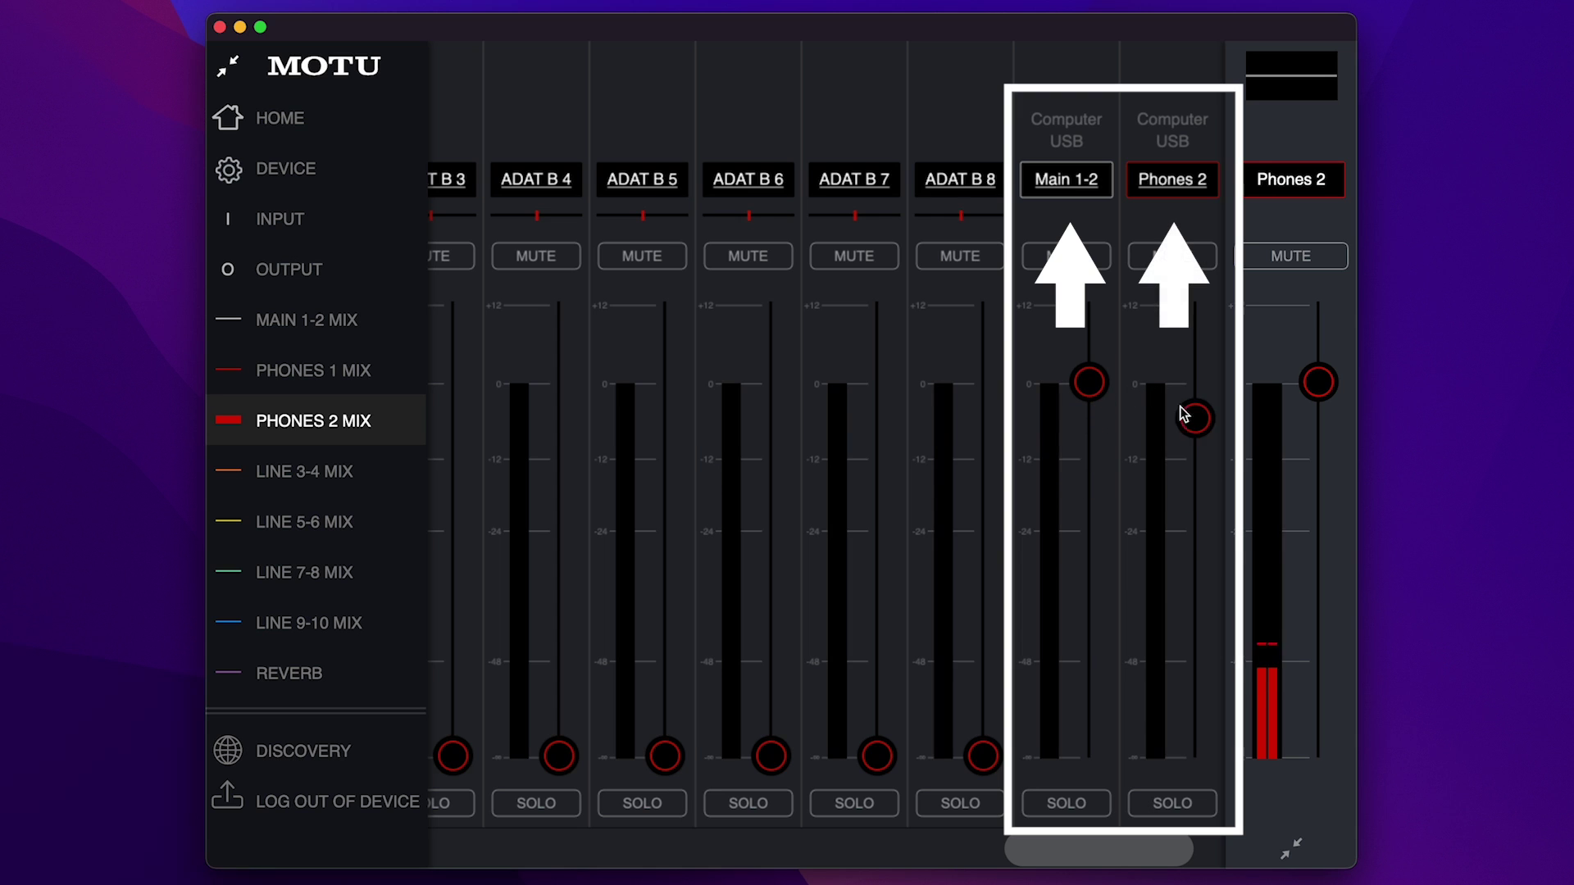
Raise the Computer USB Main 1-2 fader in the Line 3-4 mix to slightly above 0 dB
click(361, 474)
drag(1084, 765, 1108, 378)
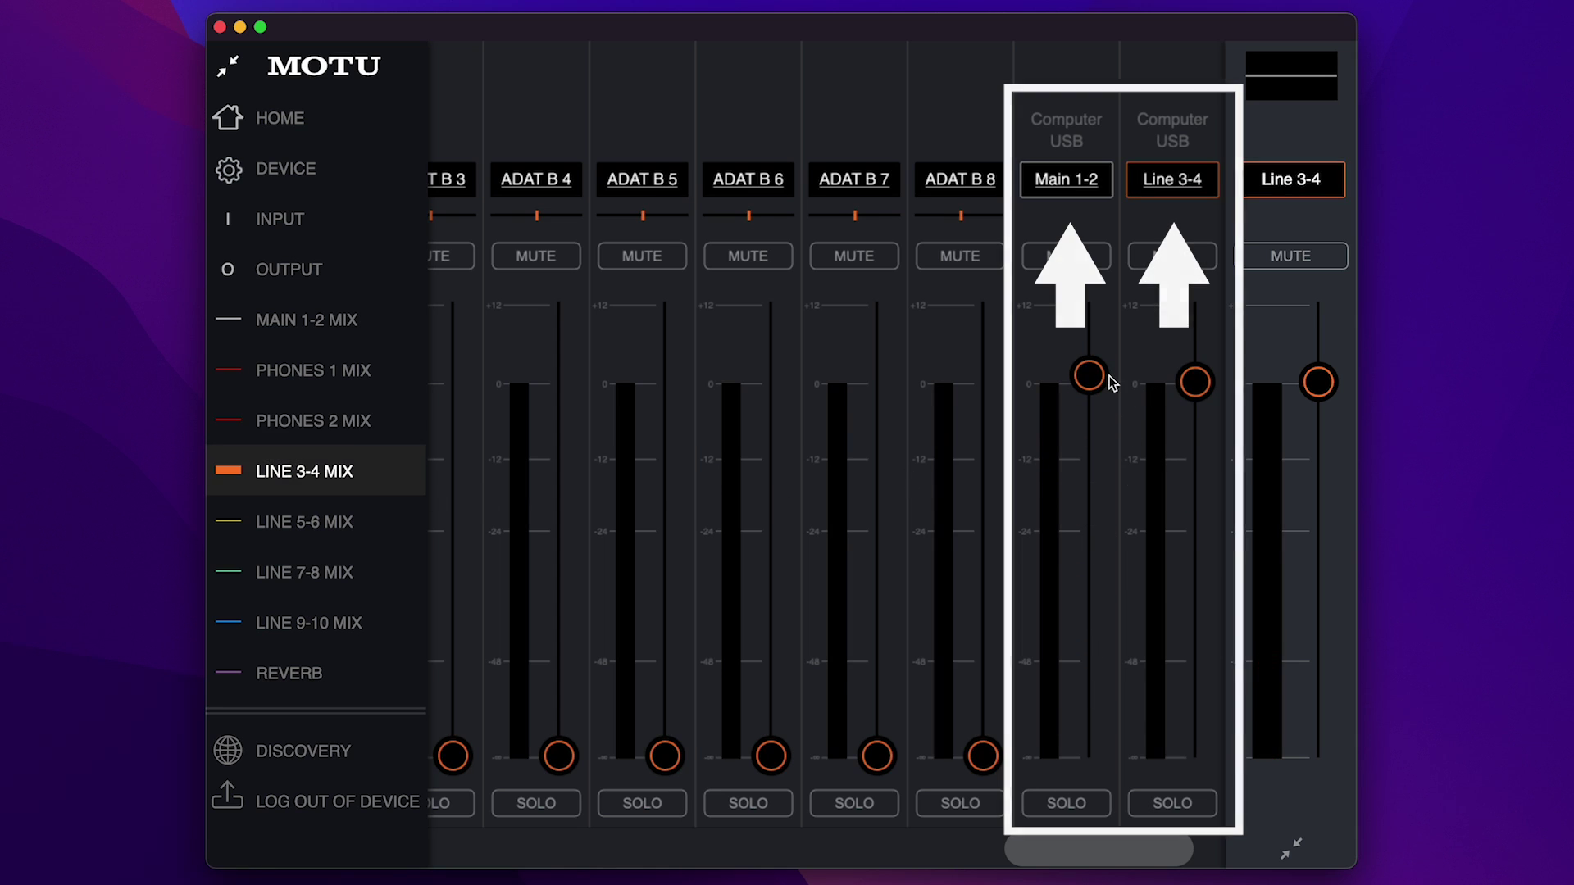
Set Mix USB Channels to Additional in the device settings
click(352, 173)
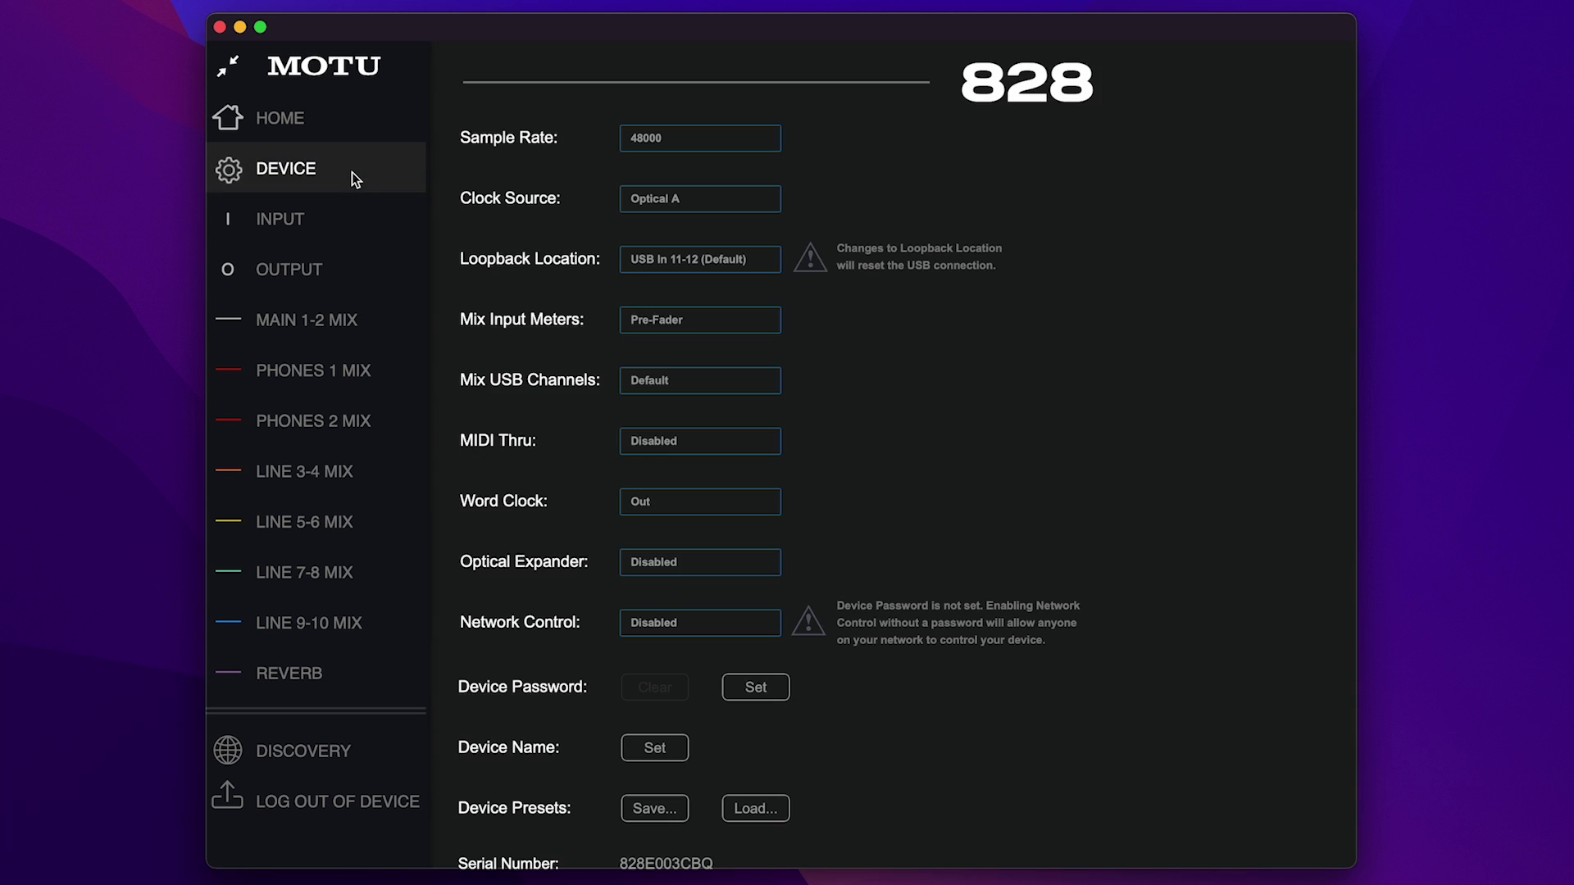
click(761, 381)
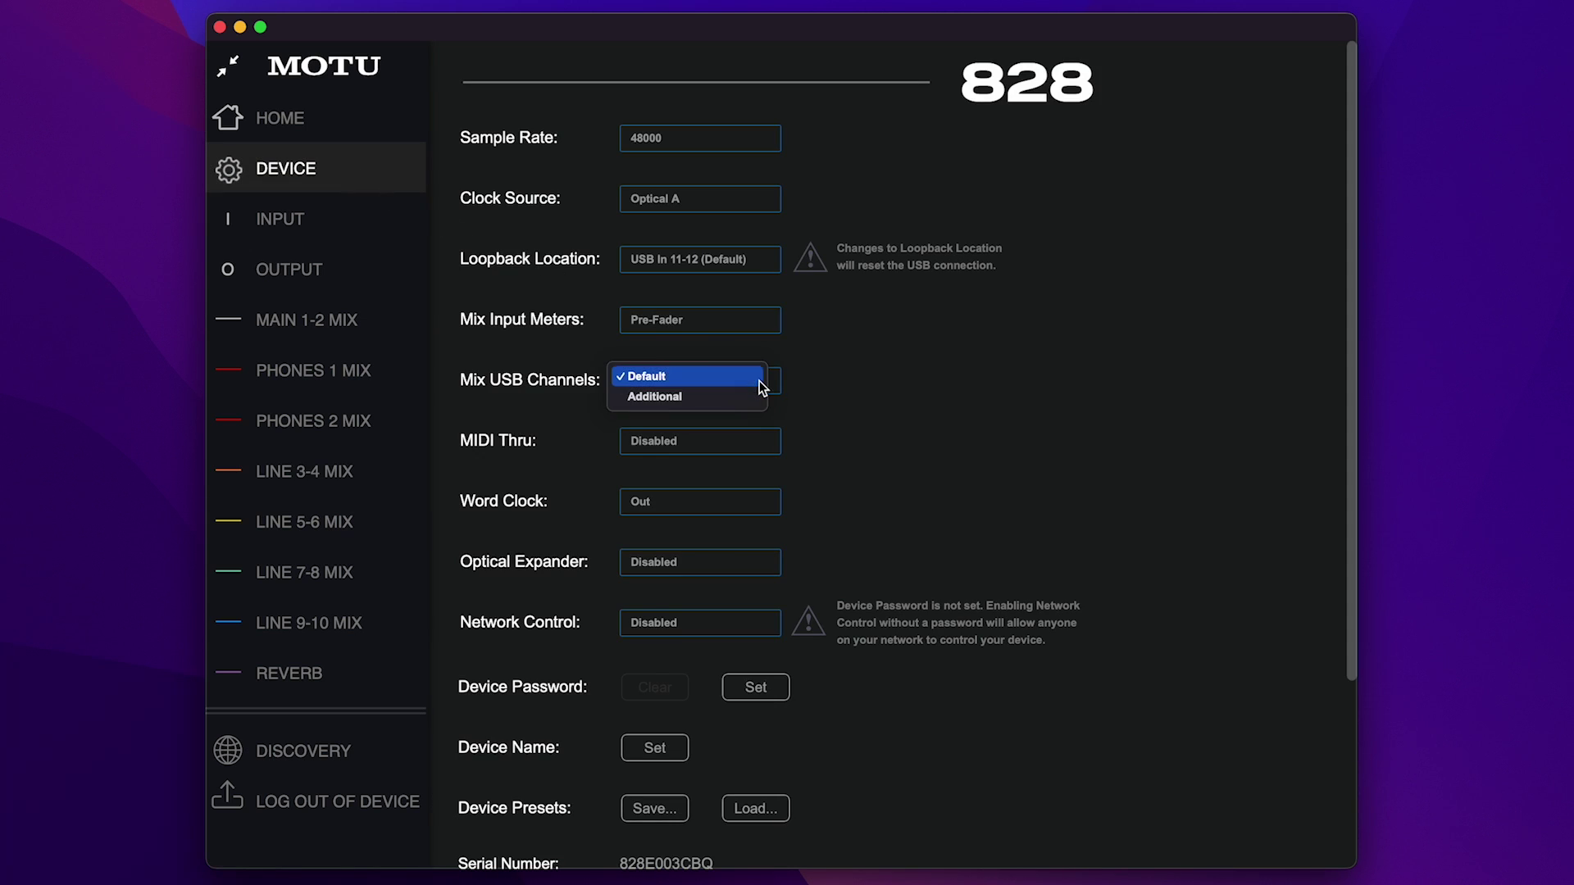
click(752, 396)
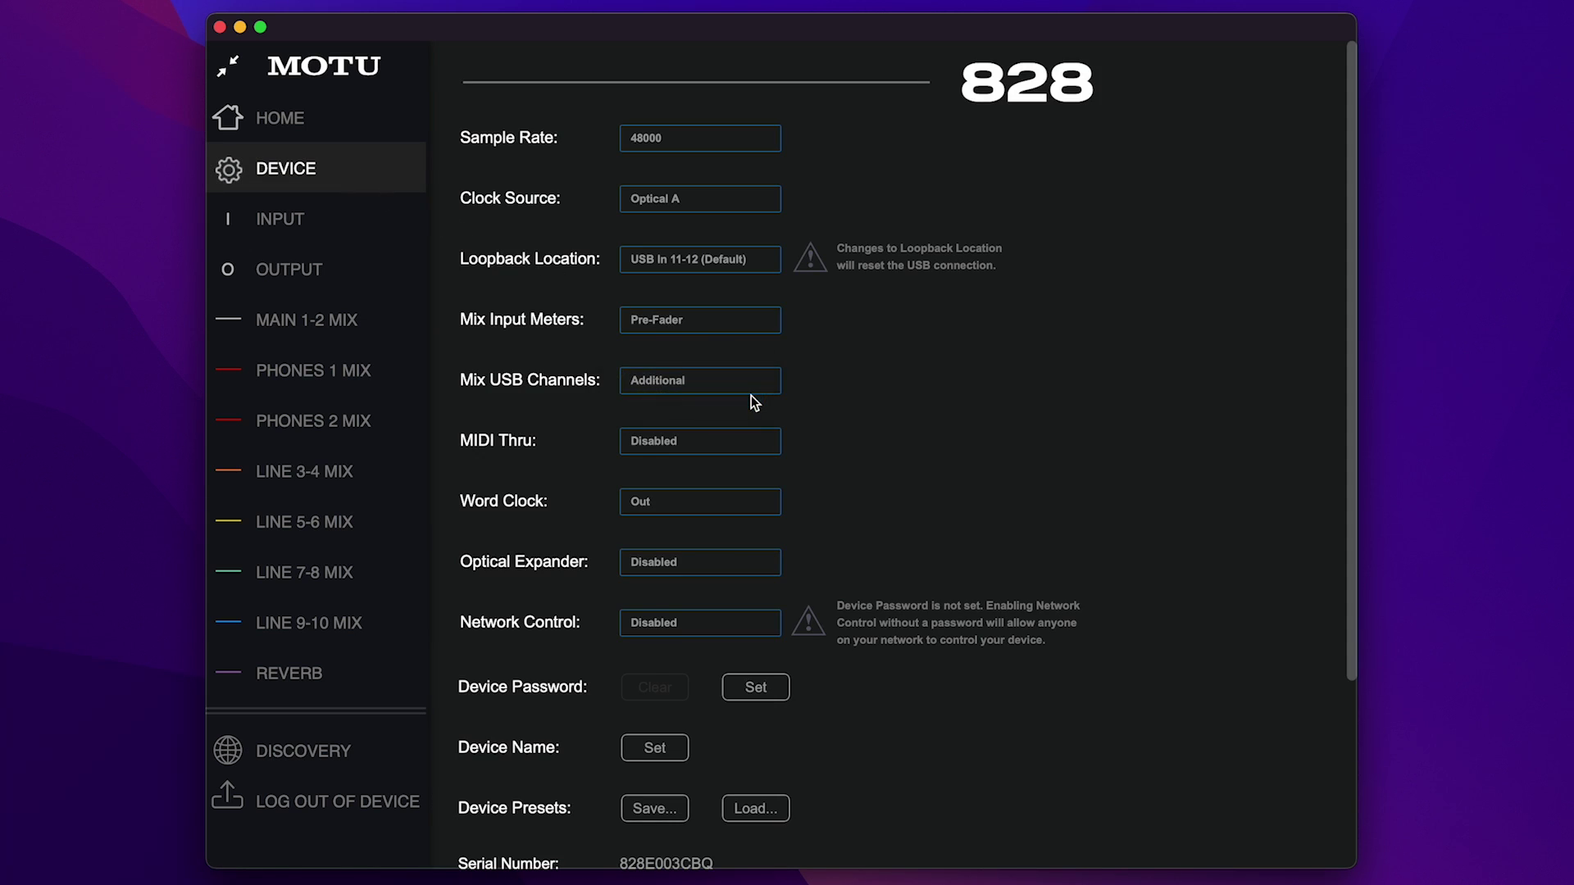
In the Main 1-2 mix, raise three Computer USB faders, two to about -10 dB and one to about -24 dB
click(362, 323)
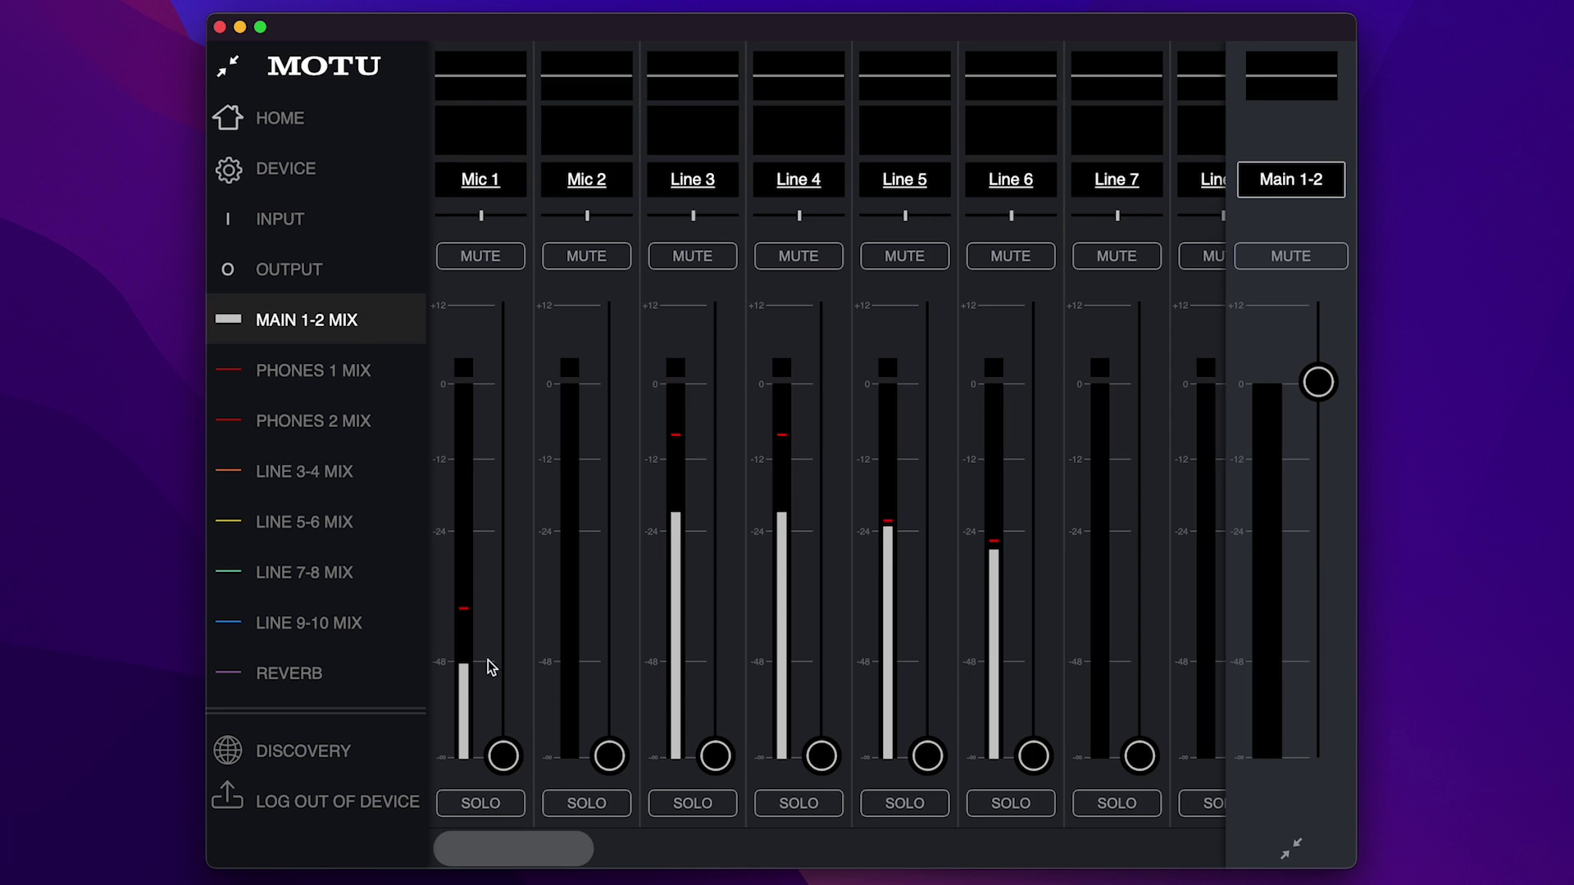
drag(506, 848, 1131, 850)
drag(665, 755, 667, 449)
drag(772, 756, 772, 446)
drag(890, 765, 875, 537)
Raise three Computer USB faders in the Phones 1 mix, two slightly above 0 dB and one to about -18 dB
click(355, 382)
drag(665, 756, 665, 365)
drag(877, 756, 877, 492)
drag(770, 756, 770, 373)
Raise two Computer USB faders in the Line 3-4 mix and the Computer USB Line 3-4 fader in the Line 5-6 mix to about -15 dB
click(288, 483)
drag(982, 756, 982, 480)
drag(876, 755, 877, 487)
click(311, 522)
drag(762, 758, 741, 485)
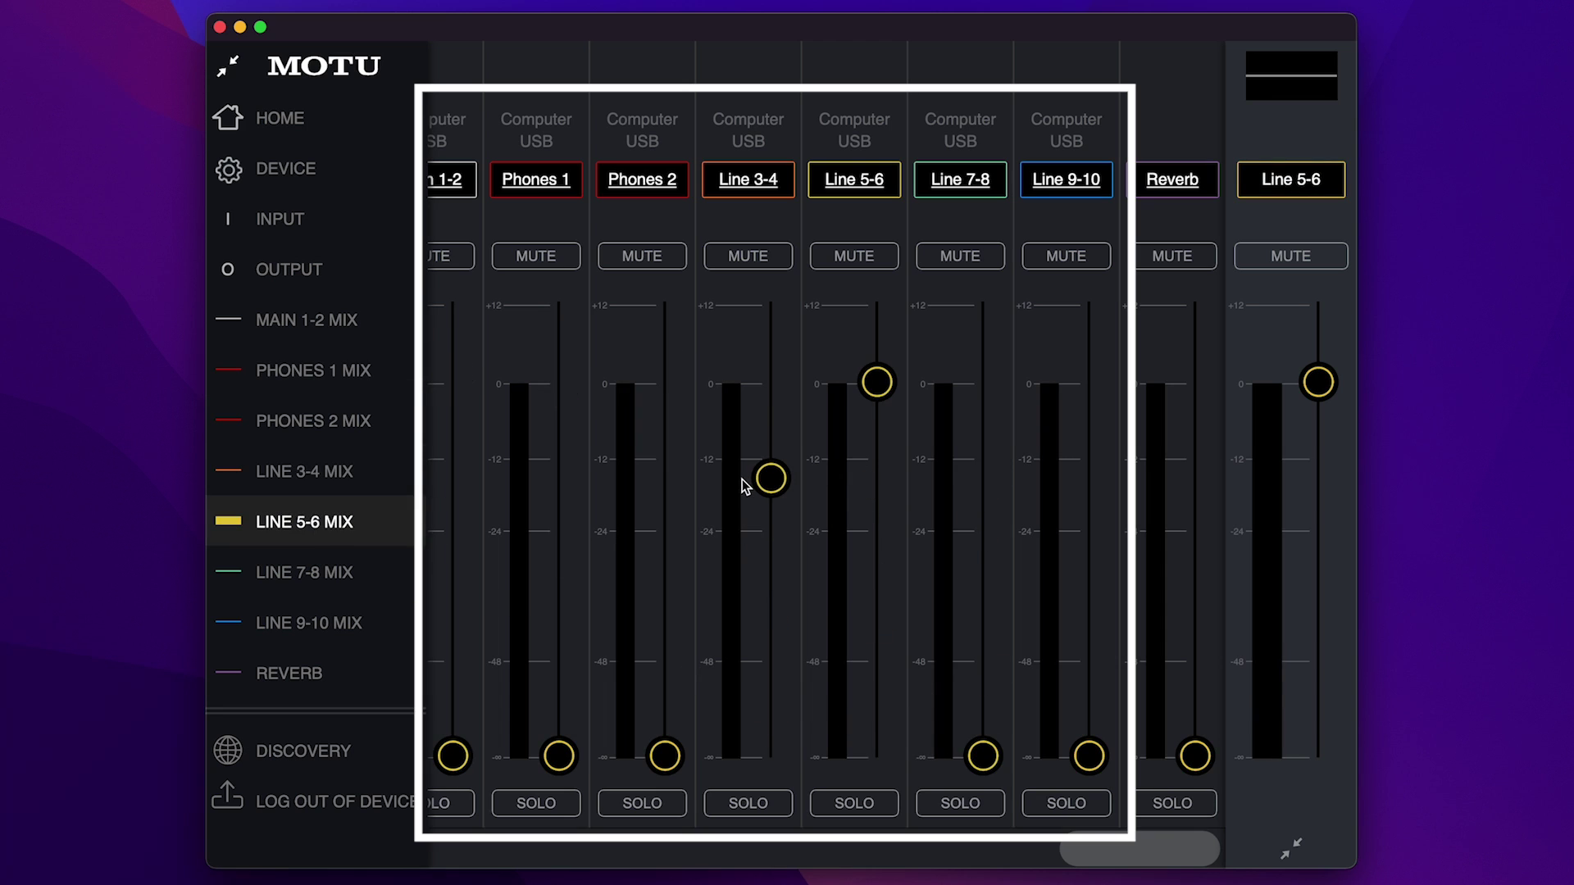
Set MIDI Thru to Enabled in the device settings
click(382, 167)
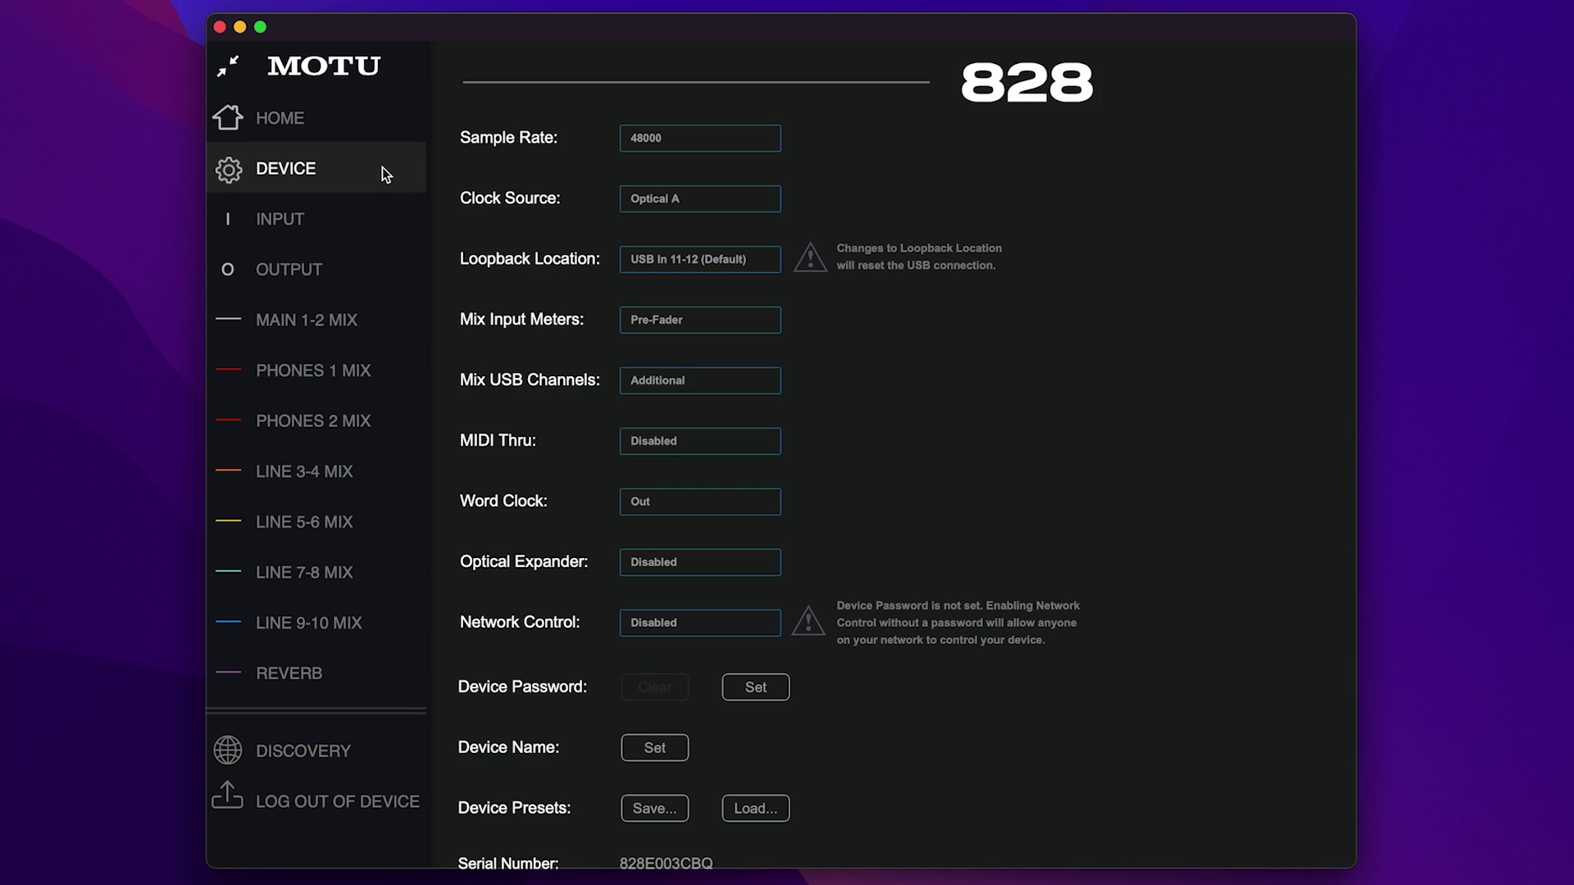
click(713, 441)
click(715, 451)
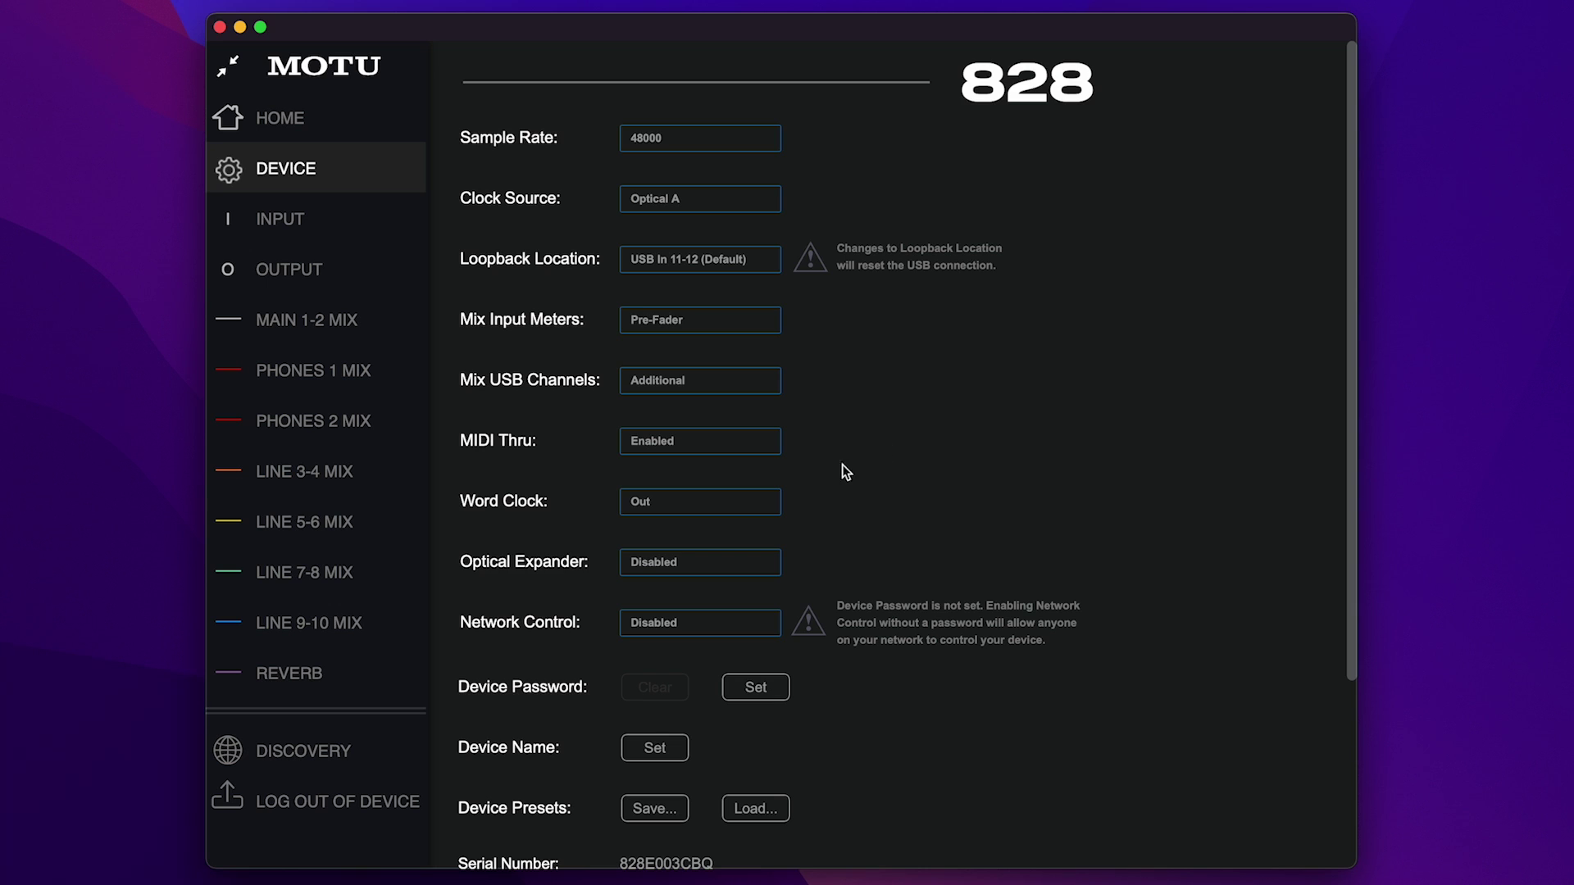
Check the Word Clock options without changing them, and set the Clock Source to Internal
click(762, 504)
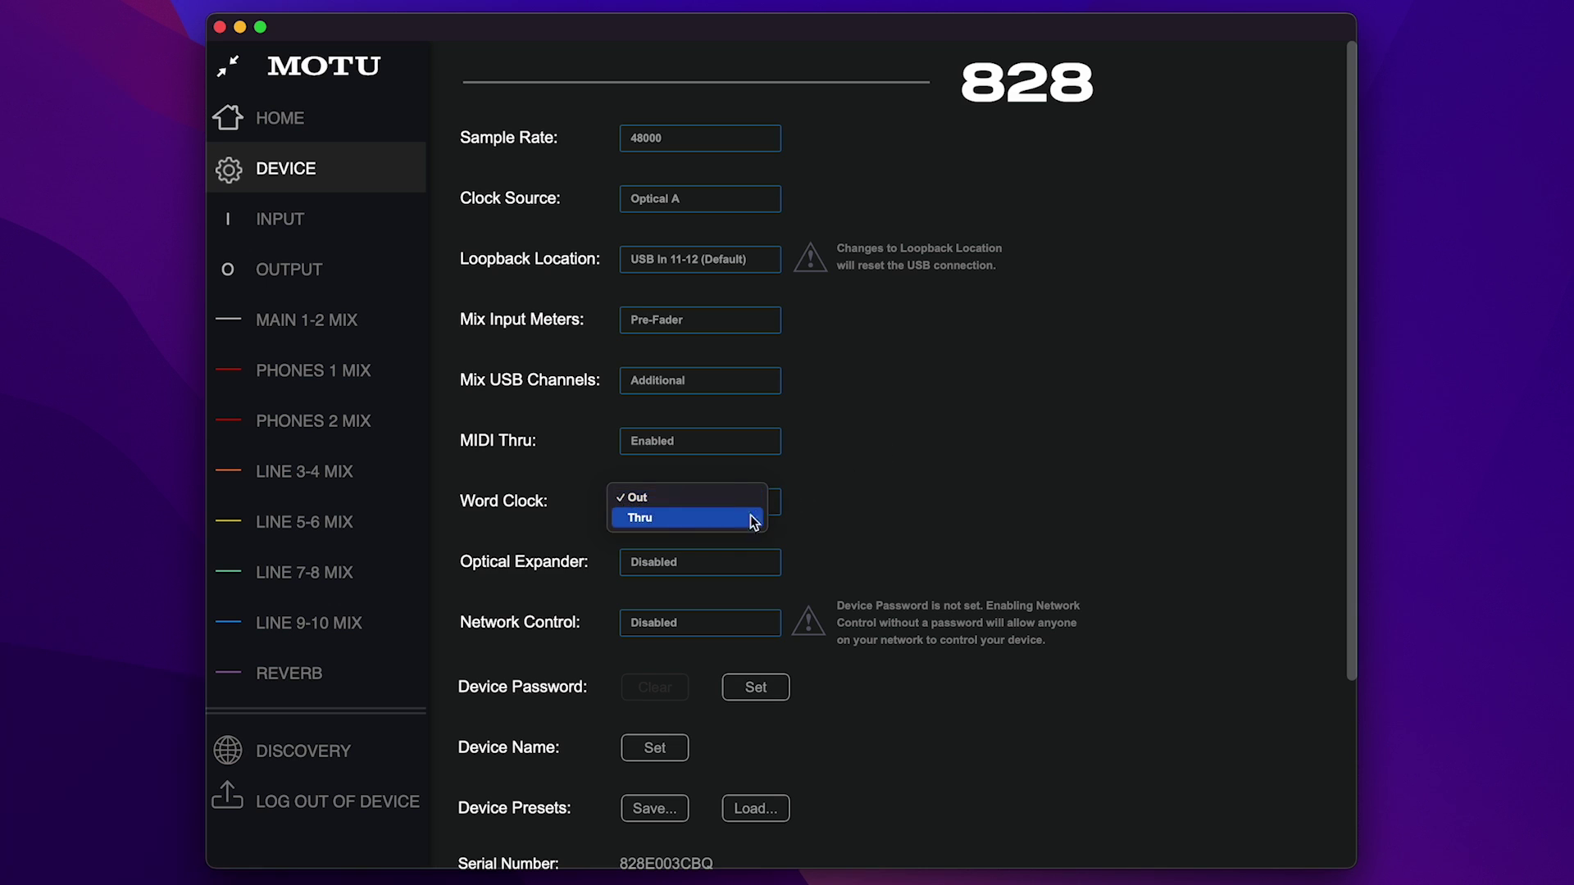
click(874, 484)
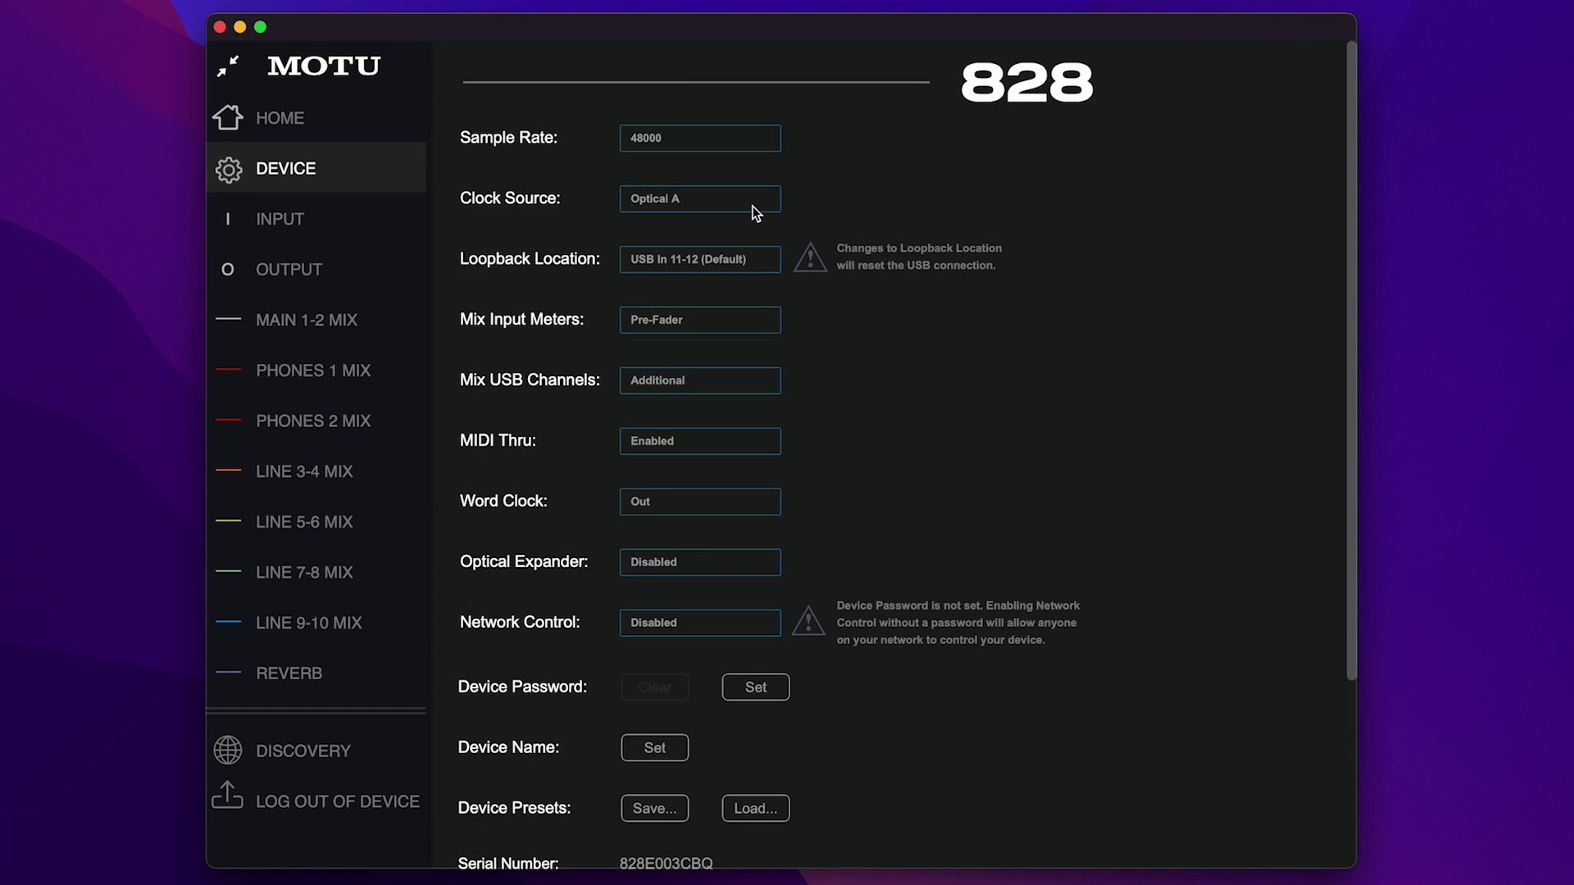
click(754, 209)
click(744, 136)
click(743, 203)
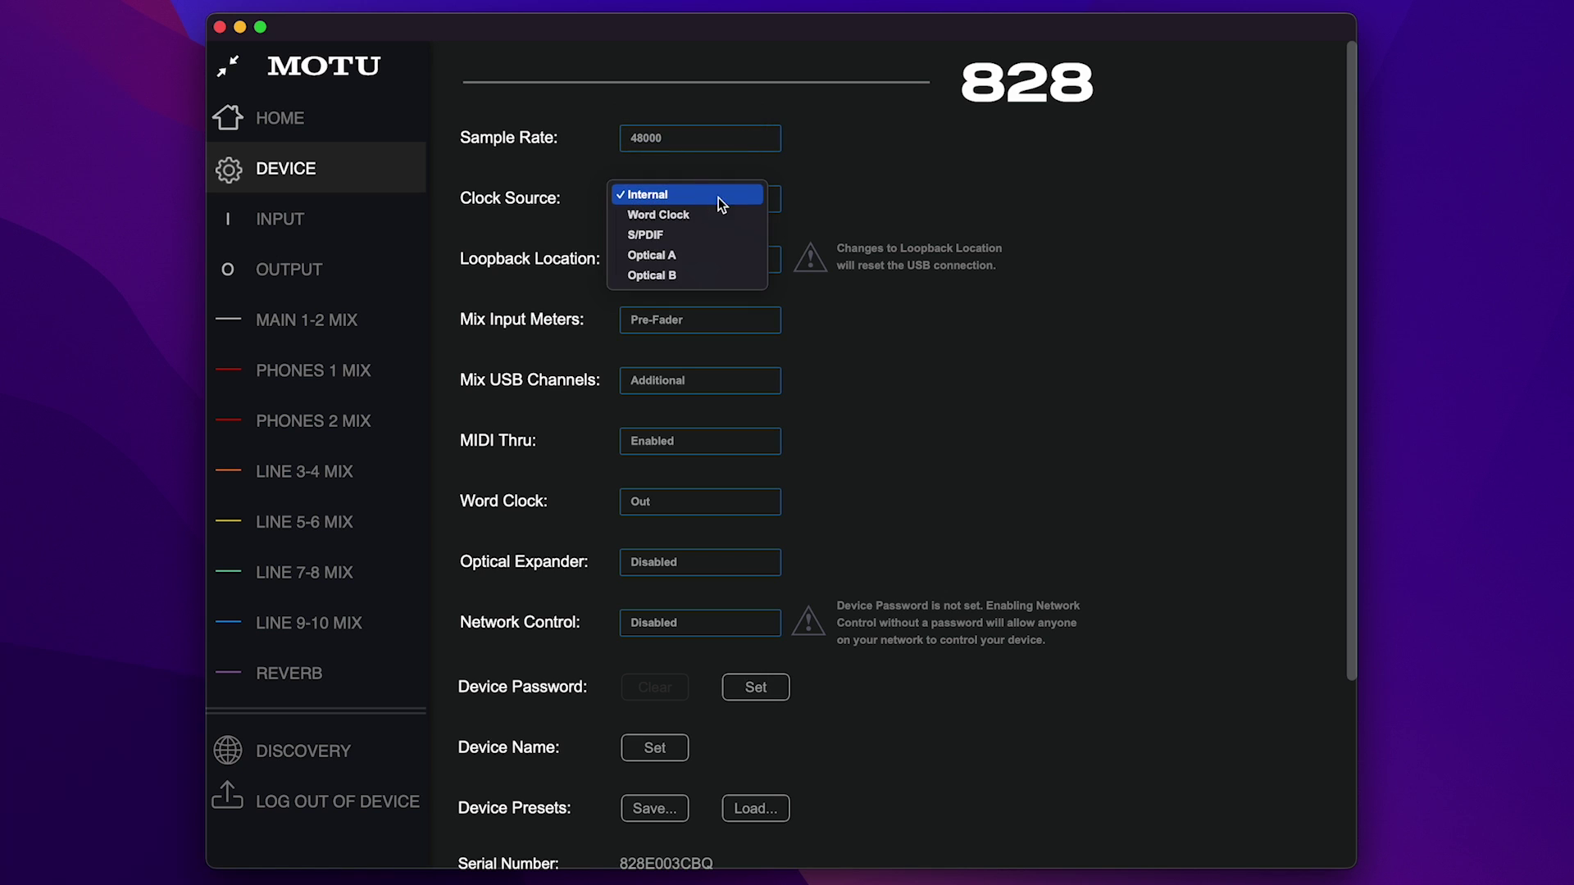
click(839, 197)
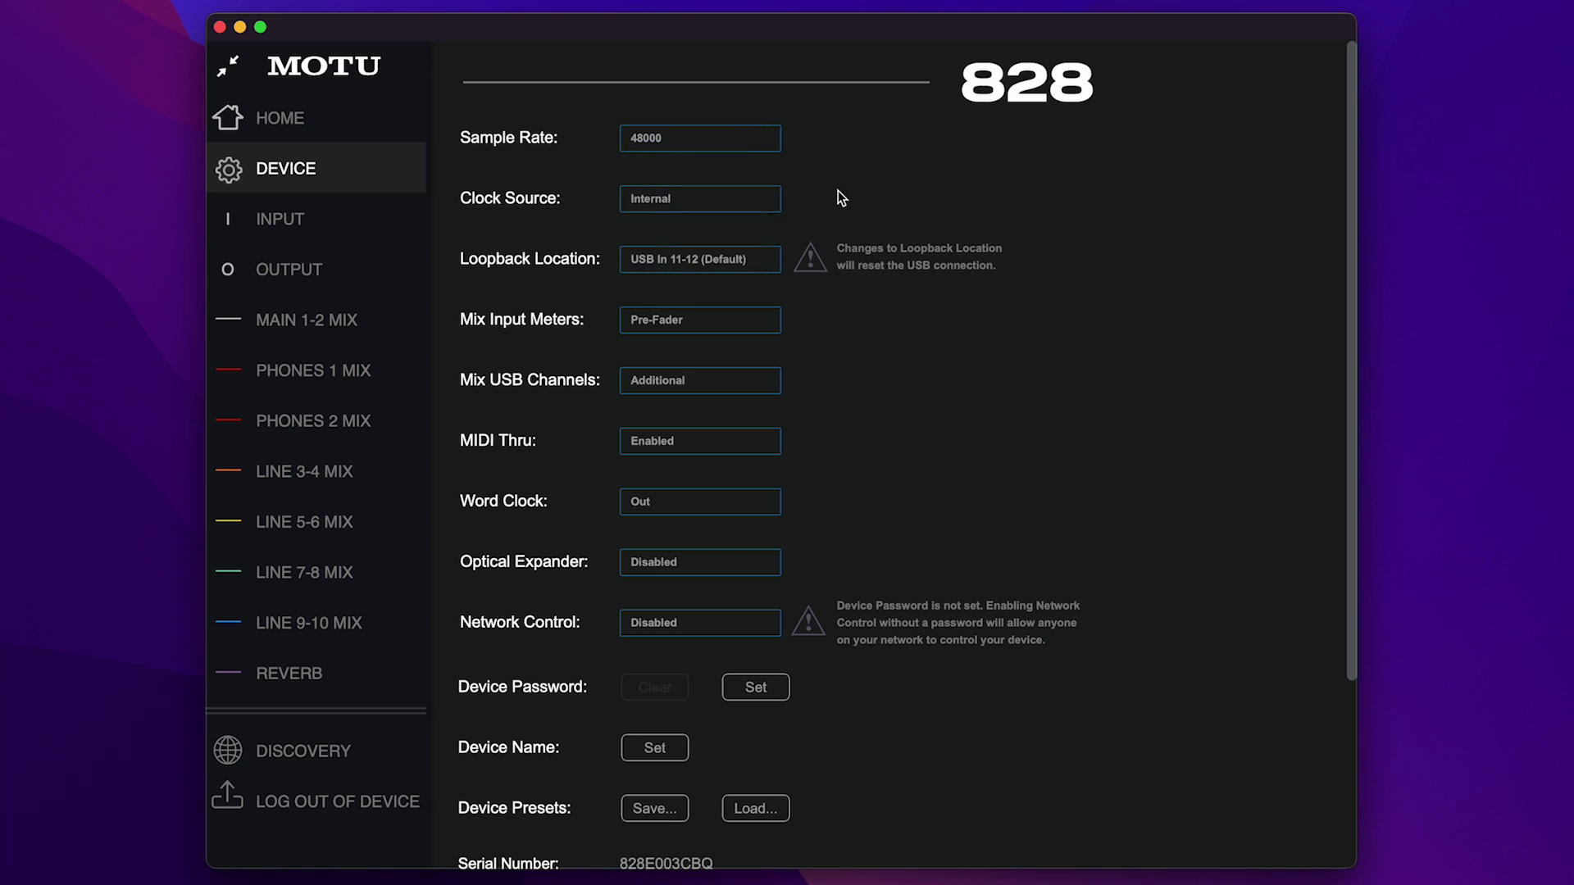
Choose Out for the Word Clock port and set the Clock Source to Word Clock
click(741, 501)
click(724, 500)
click(753, 196)
click(750, 213)
Set the Word Clock port to Thru and the Clock Source to Optical A
click(739, 501)
click(740, 509)
click(734, 205)
click(734, 236)
Enable the Optical Expander and Network Control
click(730, 570)
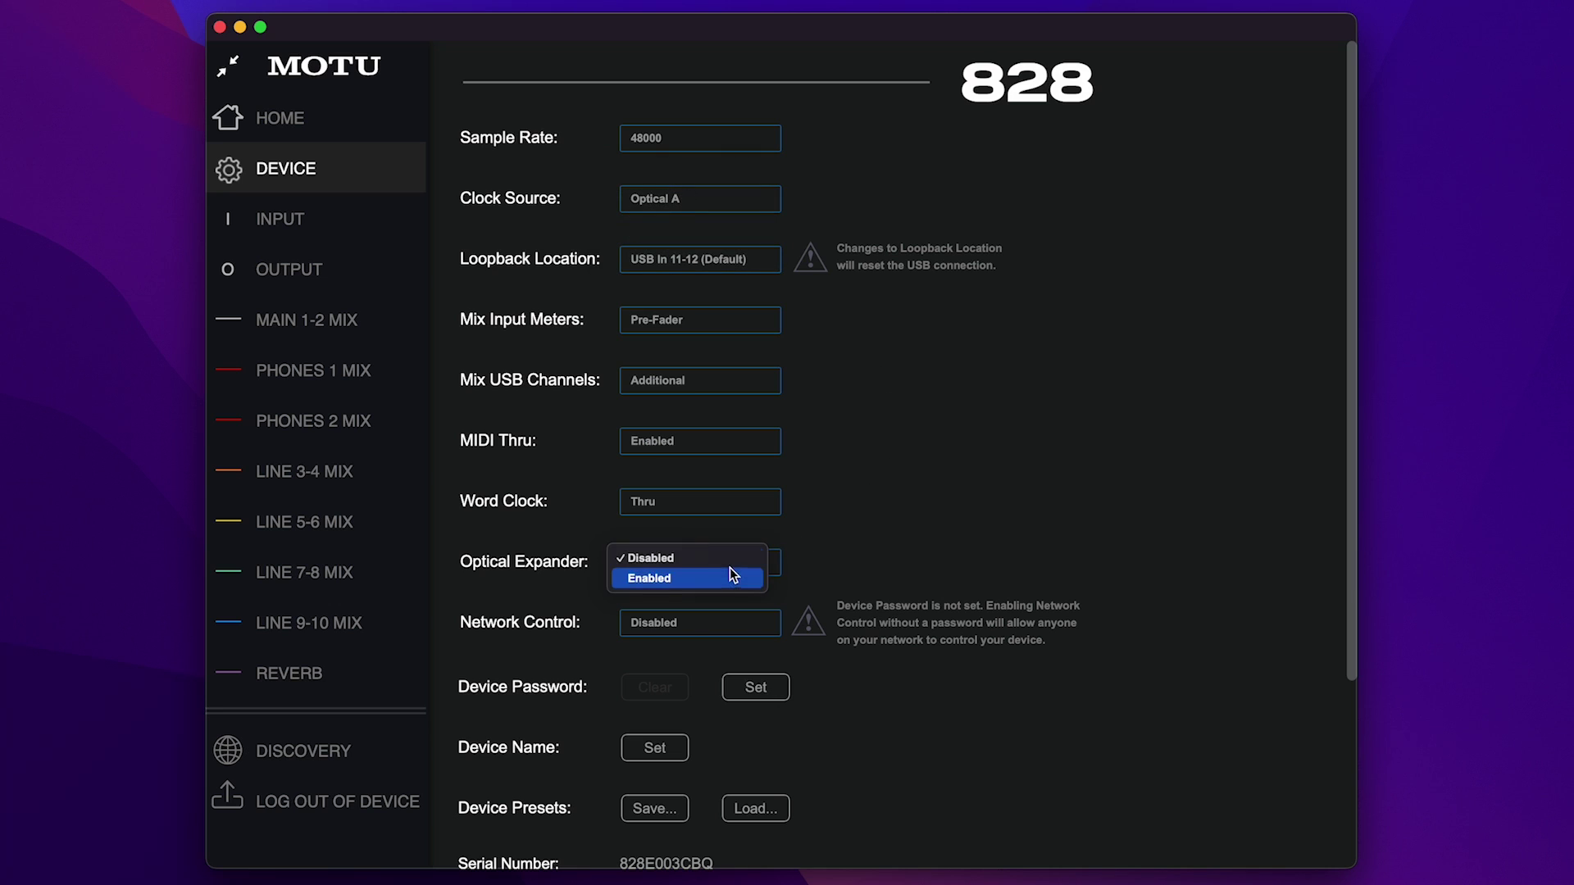
click(737, 581)
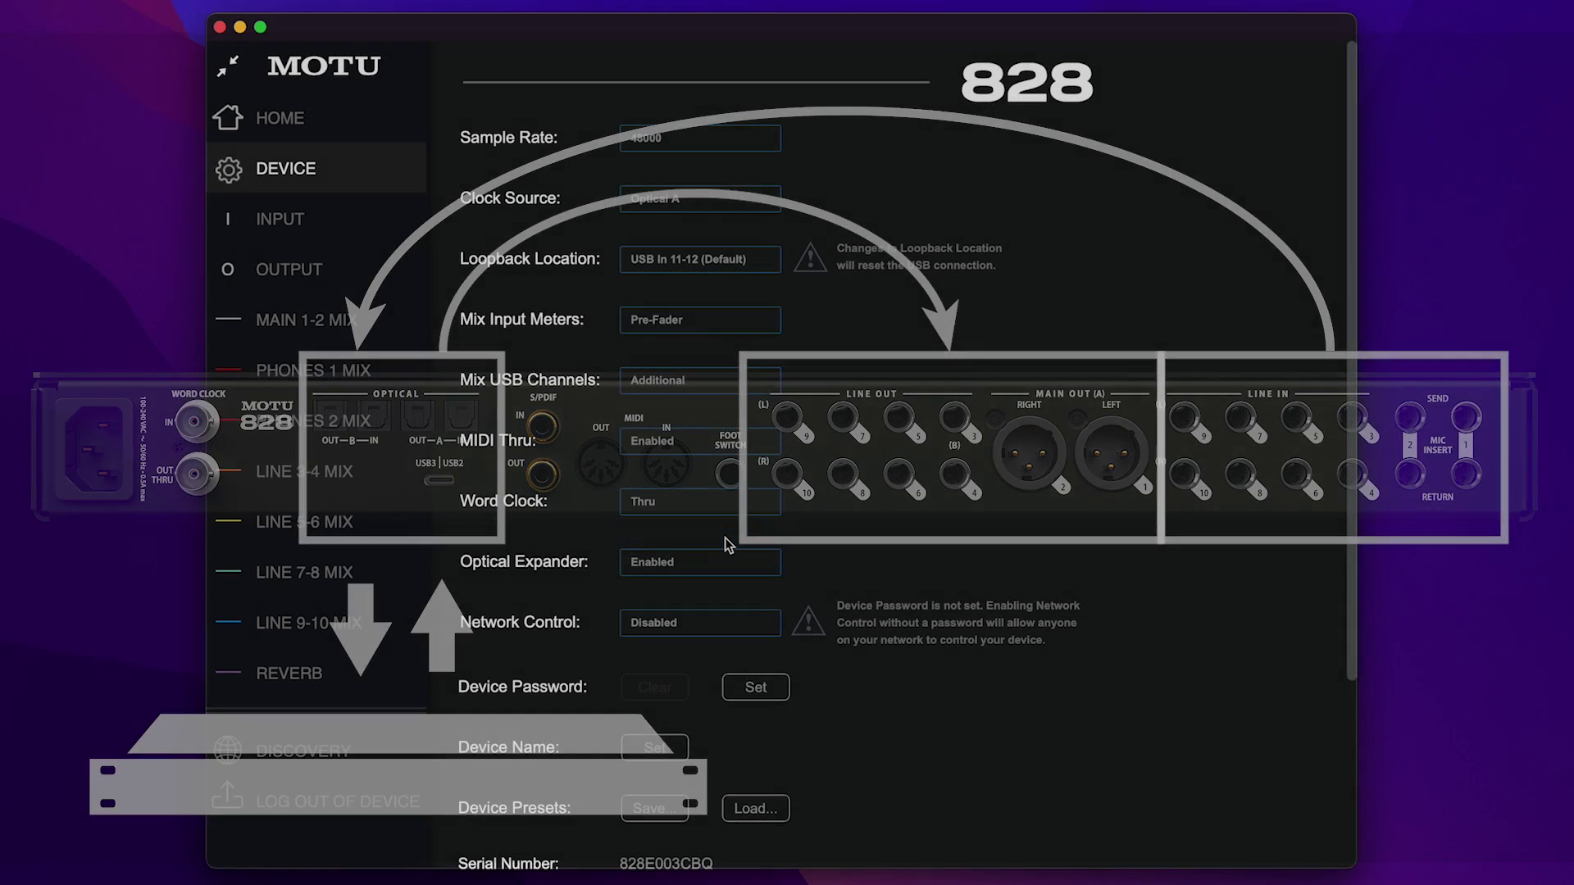
click(750, 623)
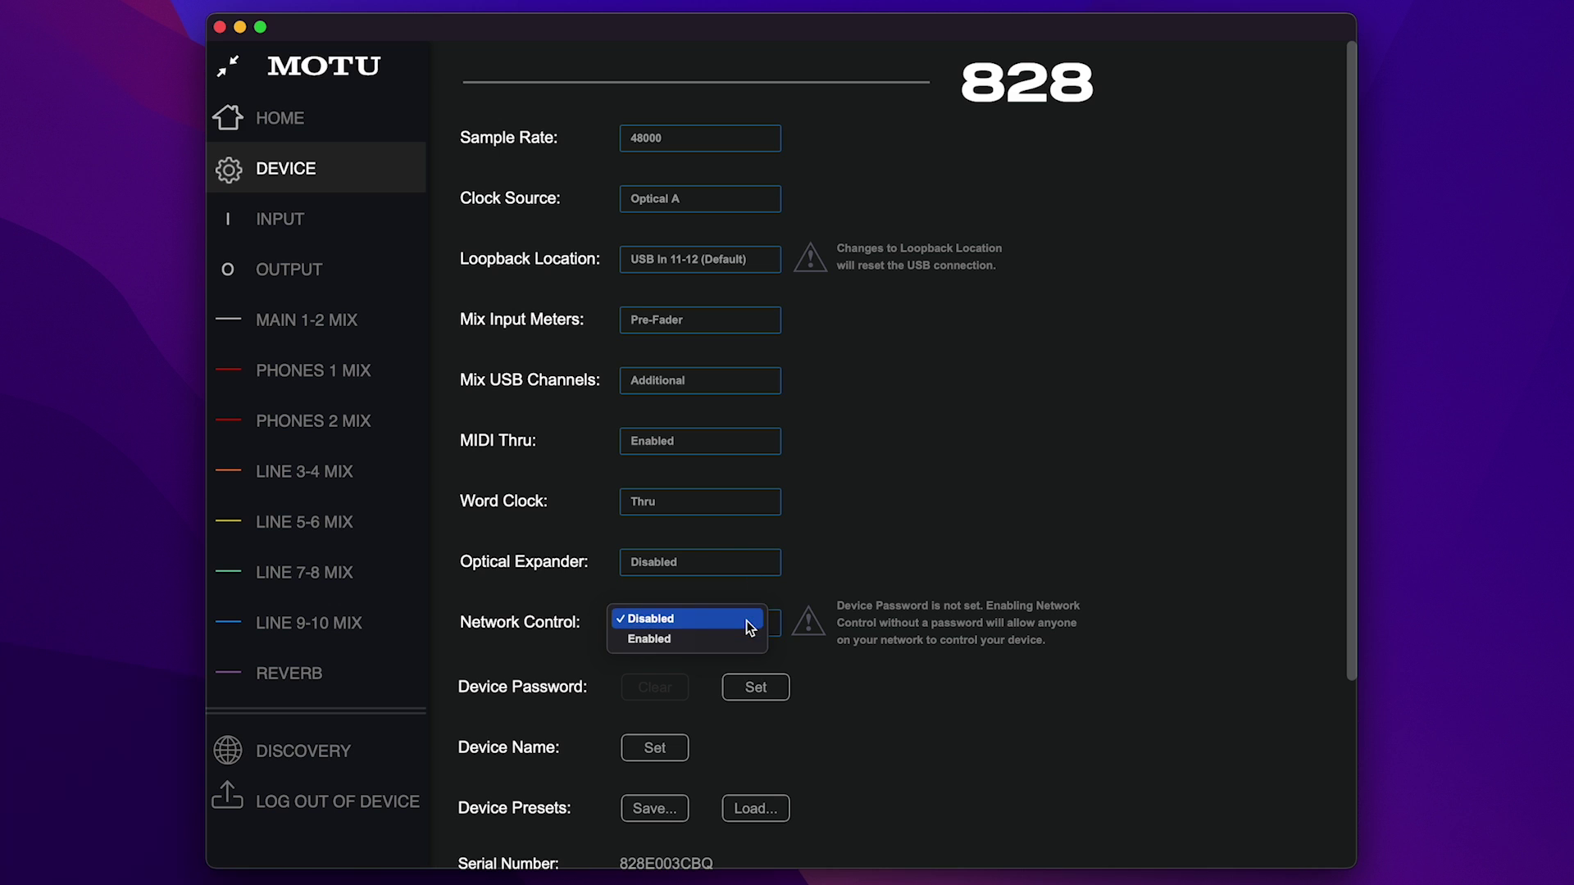
click(745, 636)
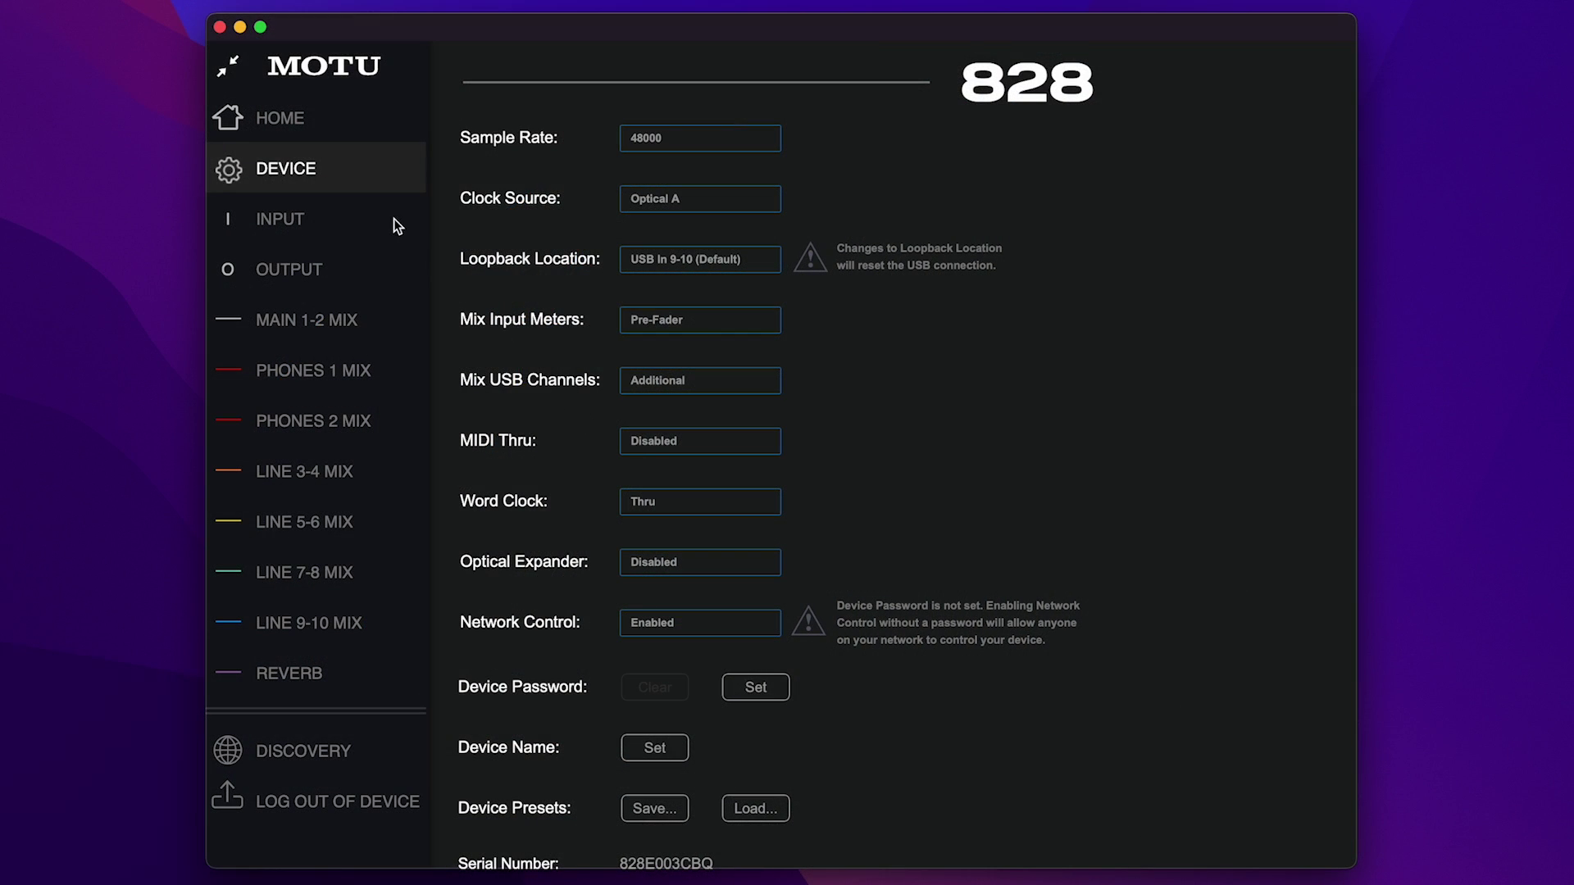
Open the input settings and try the gain controls of Line 3 and Line 5
click(392, 218)
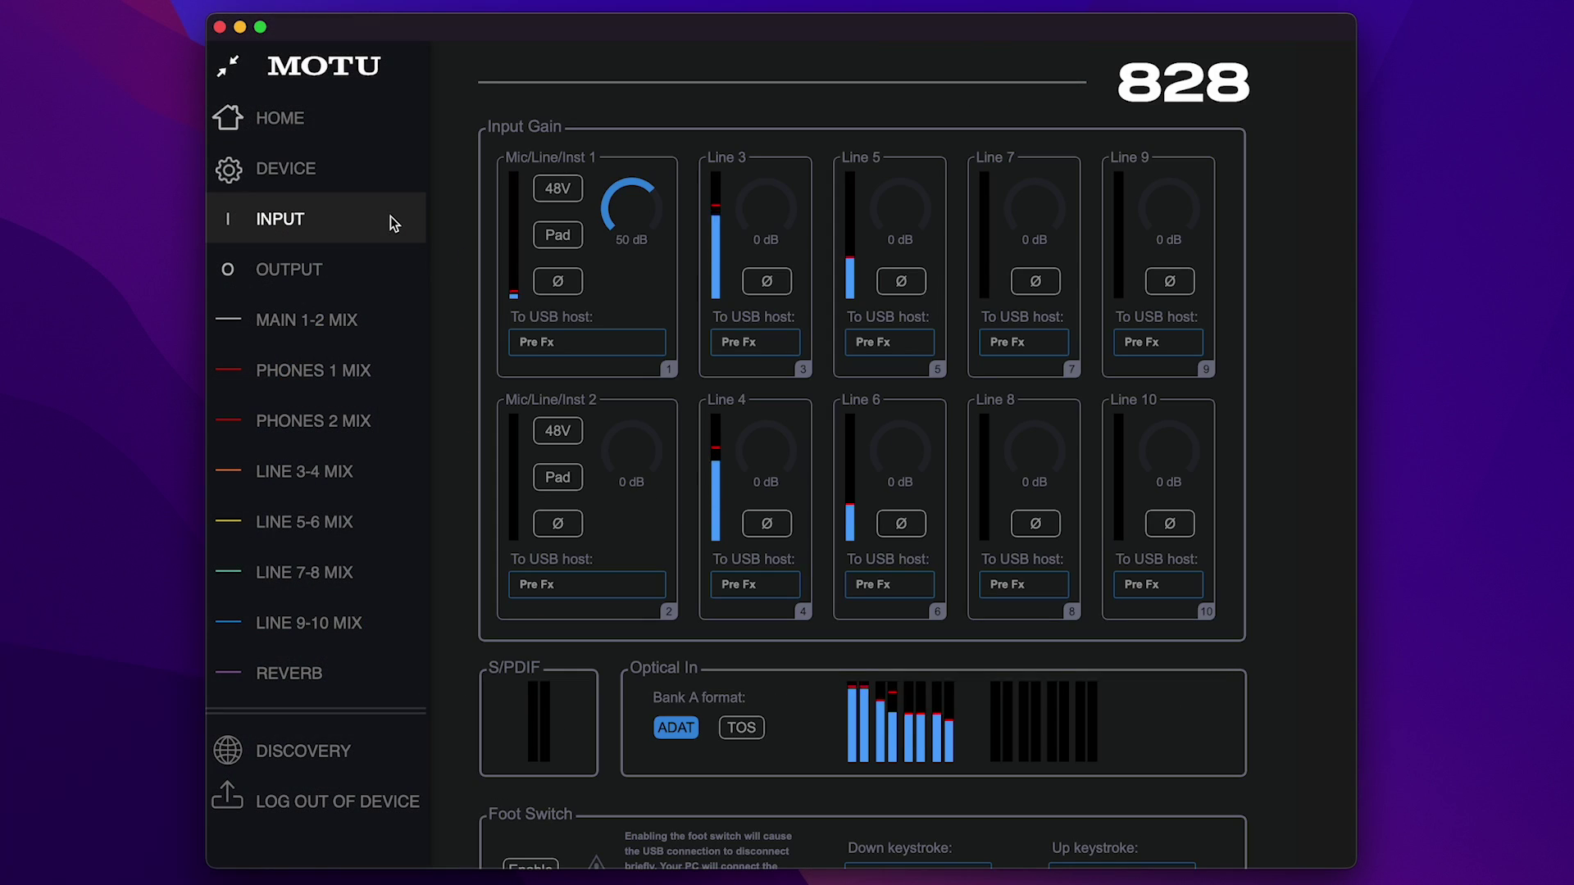
drag(748, 200, 790, 200)
mouse_move(888, 225)
mouse_down()
mouse_move(913, 47)
mouse_move(903, 246)
mouse_up()
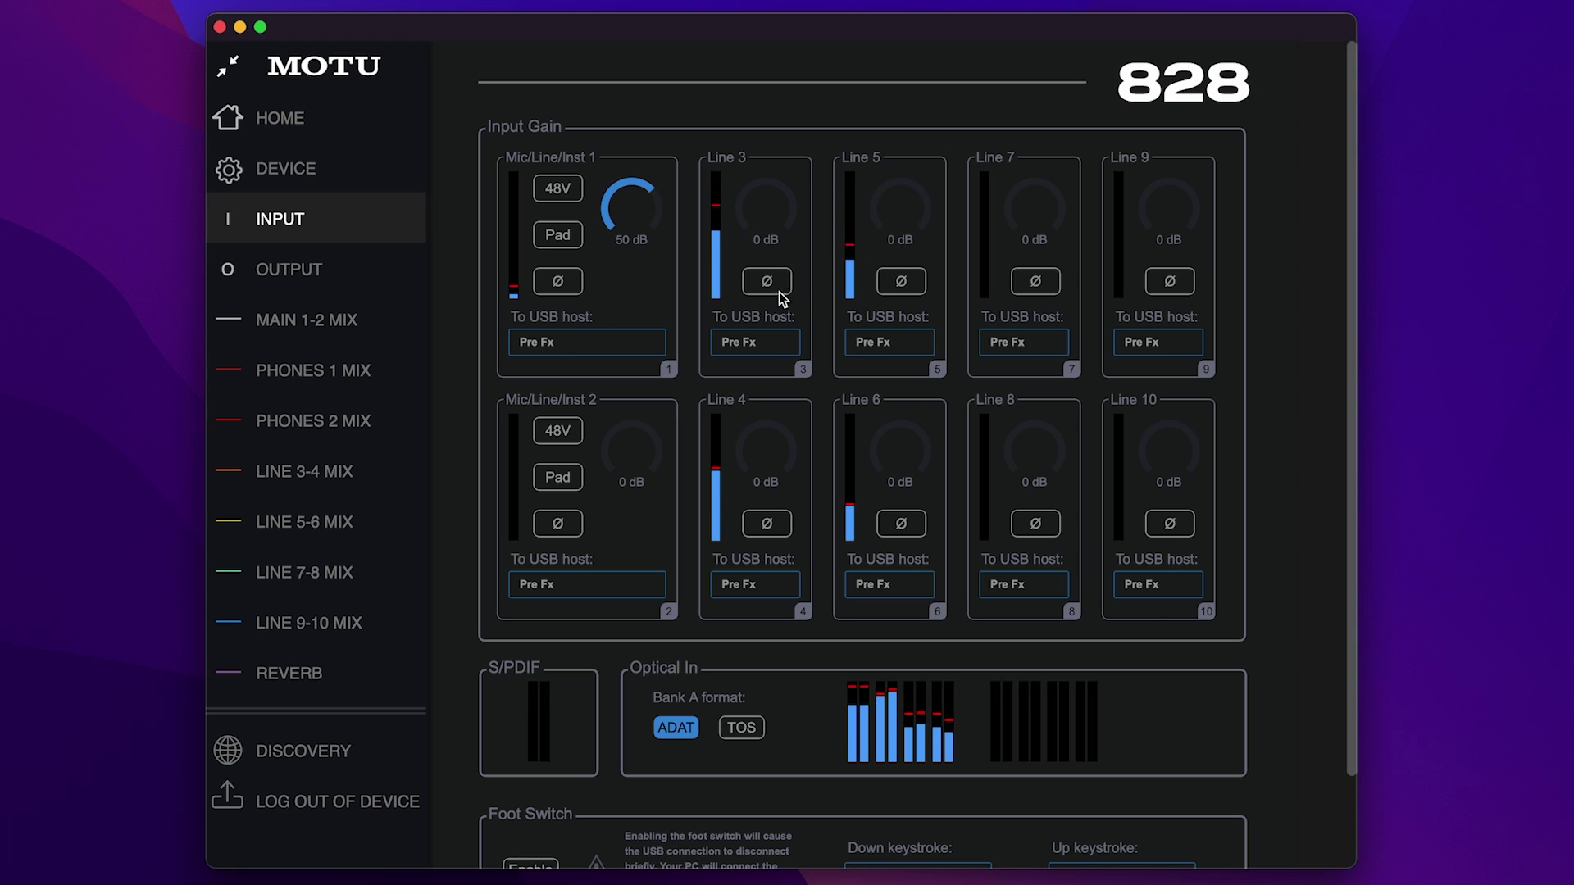
Toggle phase inversion on and back off for the Line 3 and Line 5 inputs
click(778, 285)
click(787, 286)
click(901, 283)
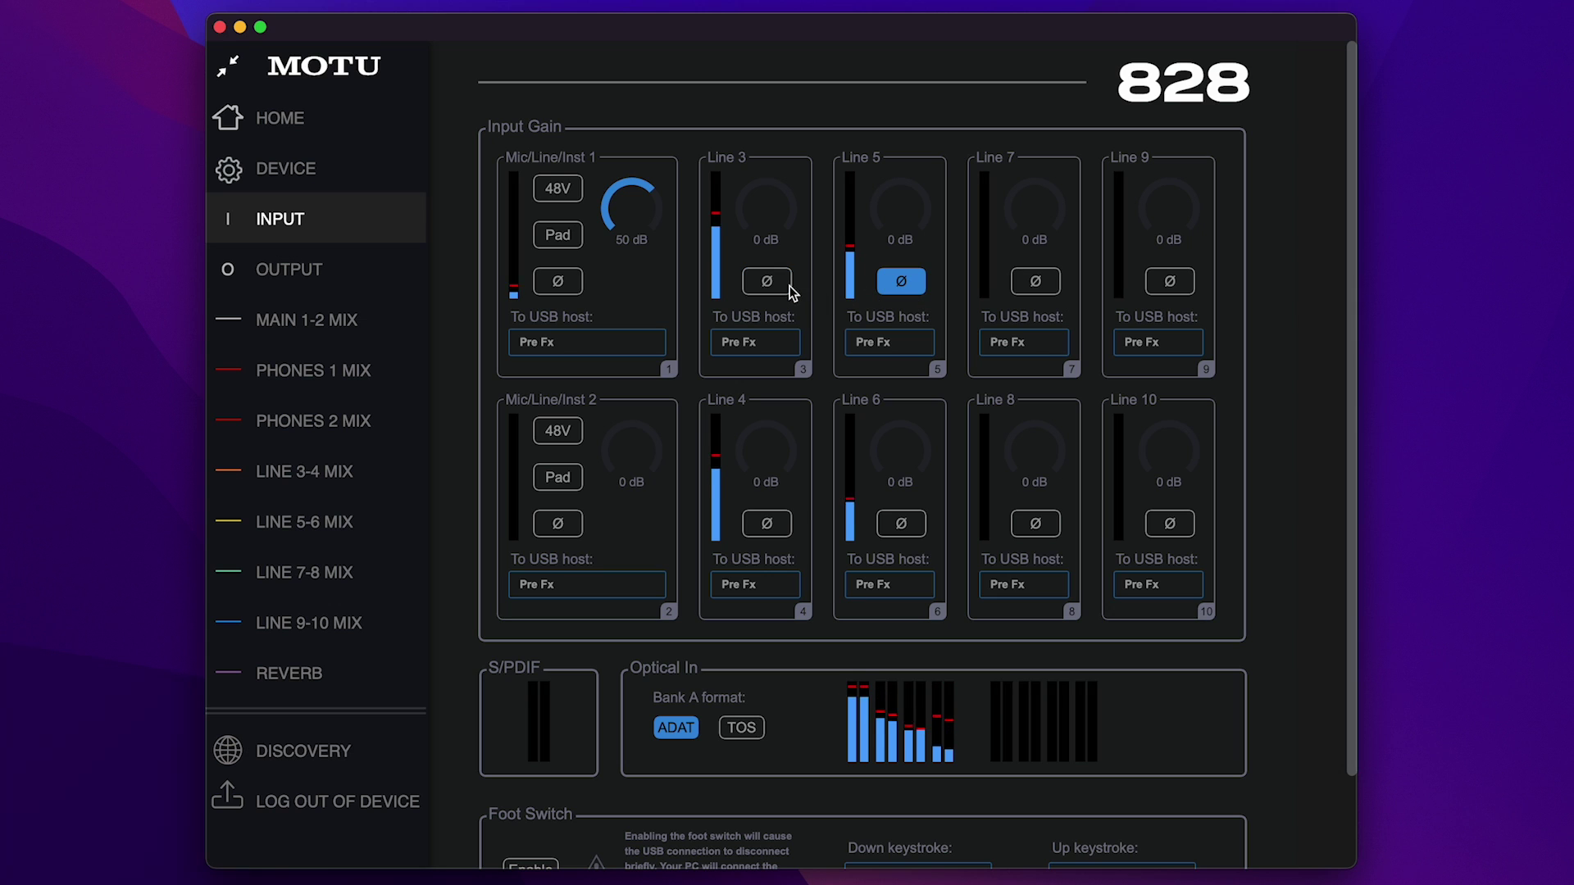
click(917, 288)
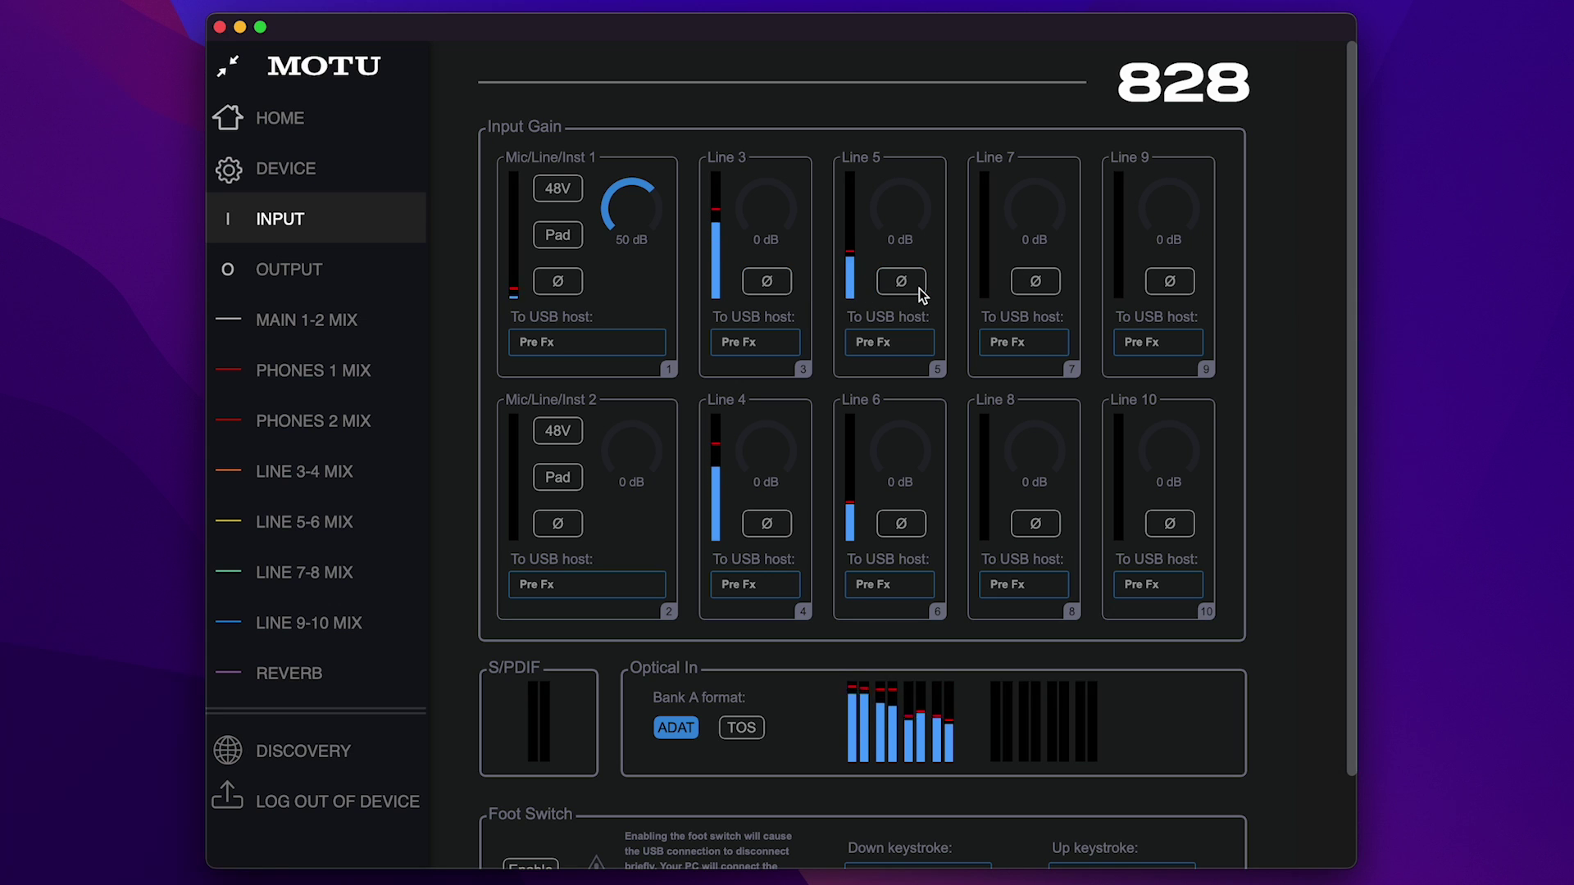
Set the signal sent to the USB host to Post Fx for the Line 5 and Line 6 inputs
click(790, 341)
click(914, 342)
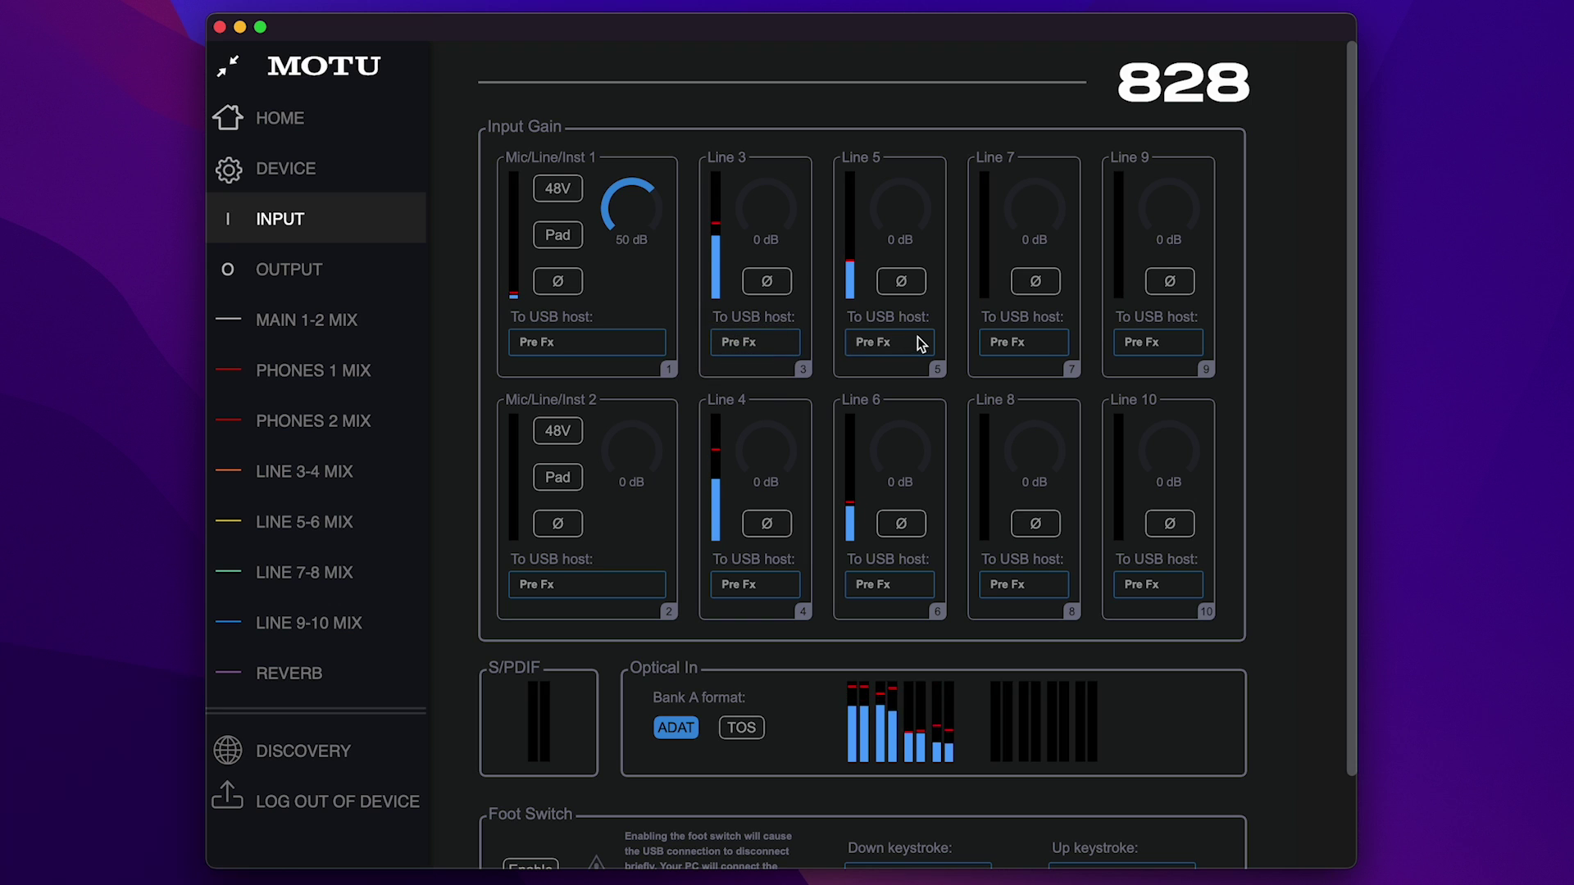
click(919, 343)
click(899, 356)
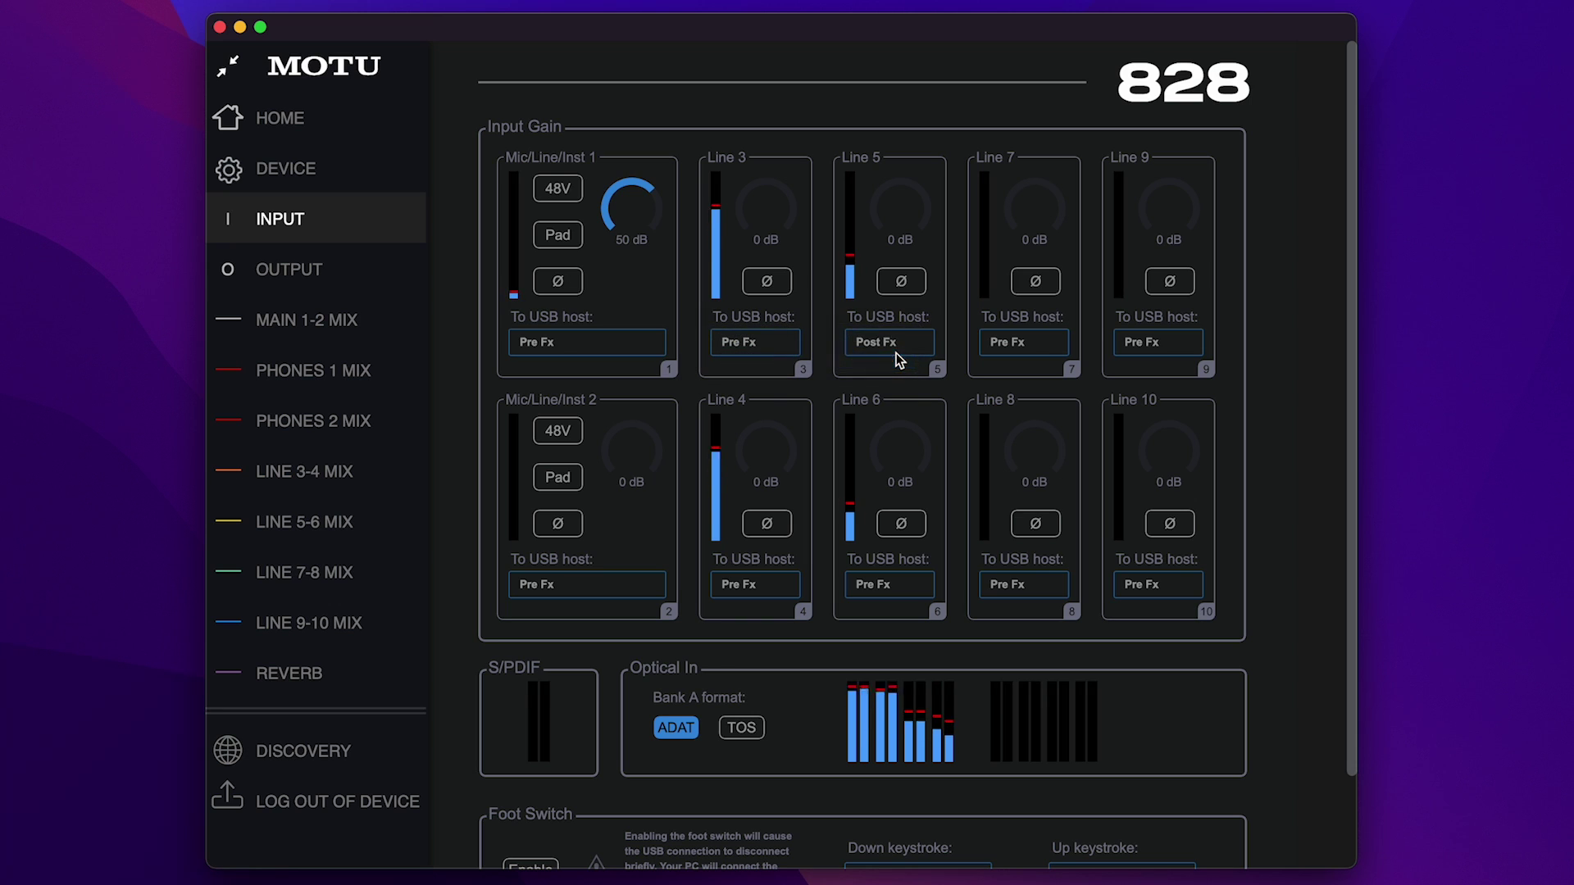
click(793, 584)
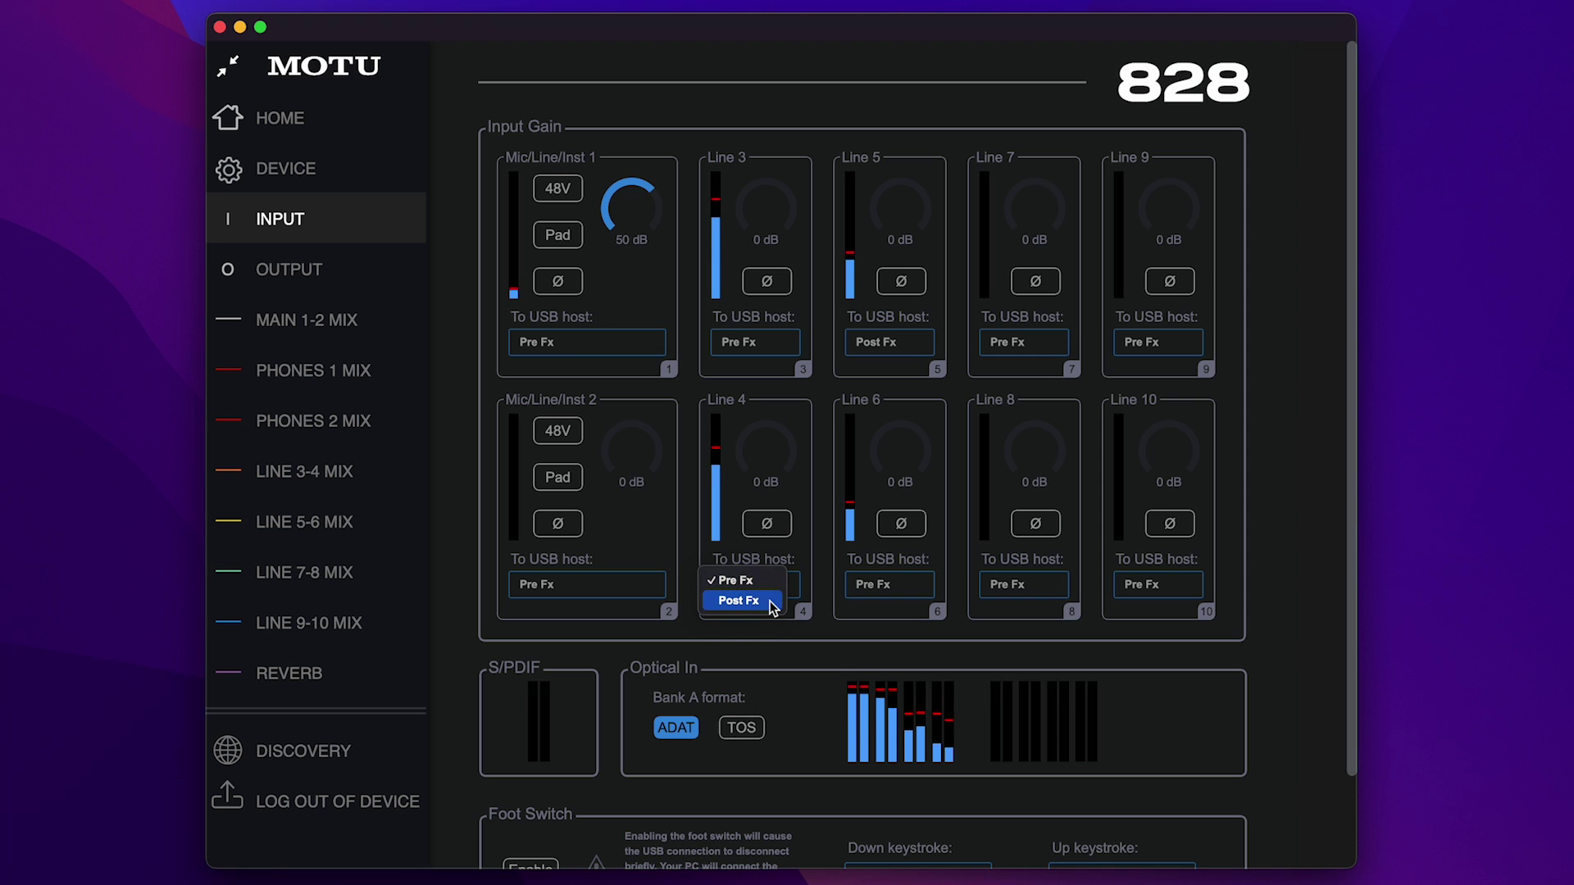
click(910, 581)
click(910, 582)
click(899, 601)
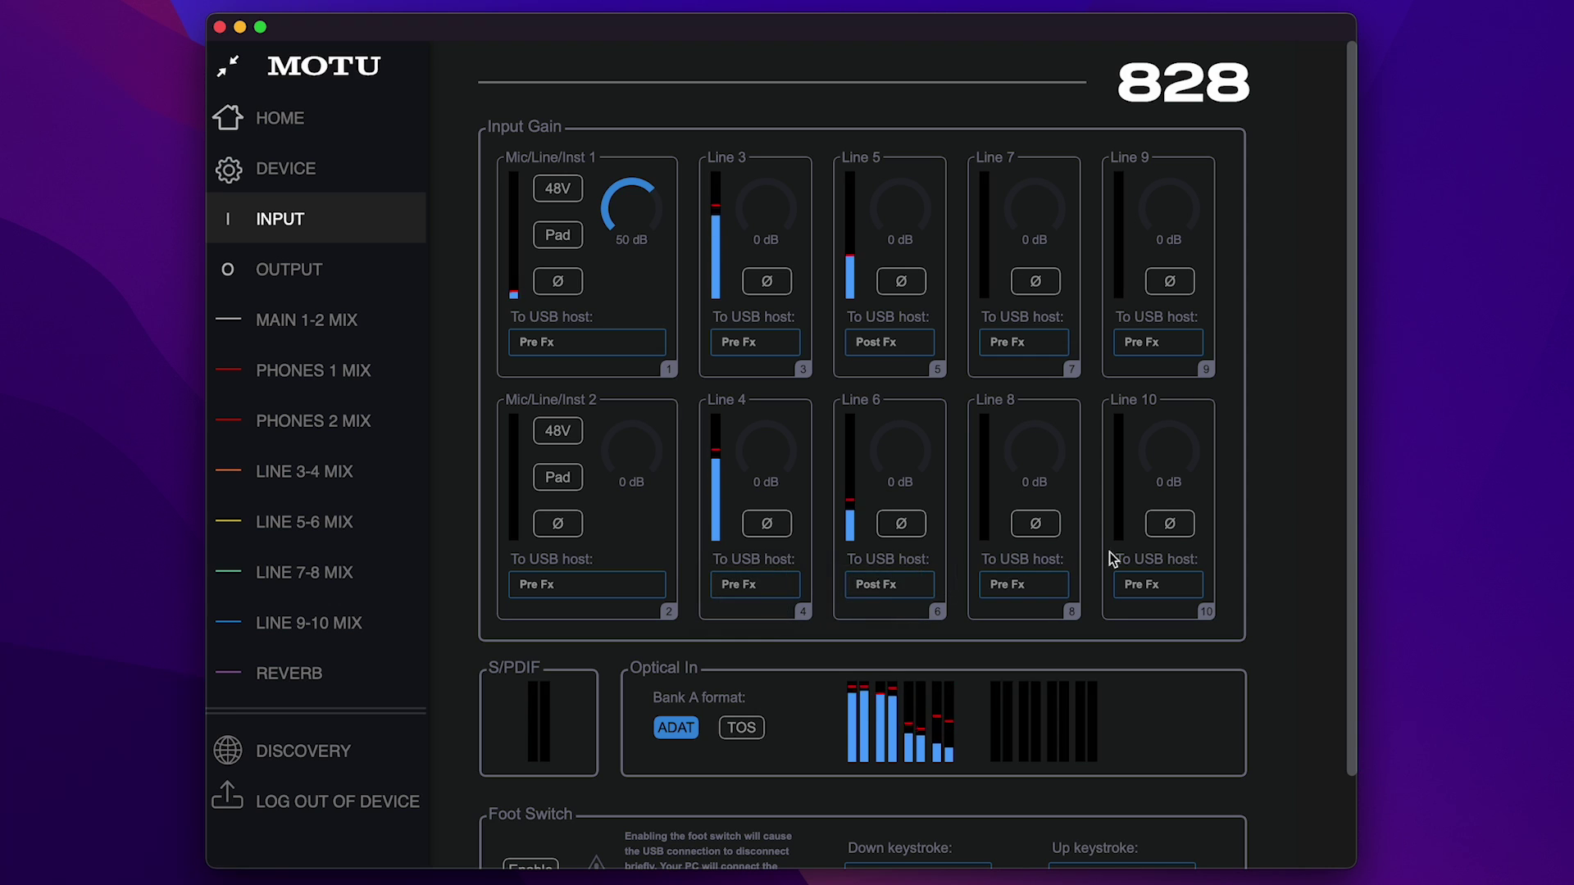
Switch the Optical In Bank A format to TOS and back to ADAT
drag(1349, 479, 1350, 592)
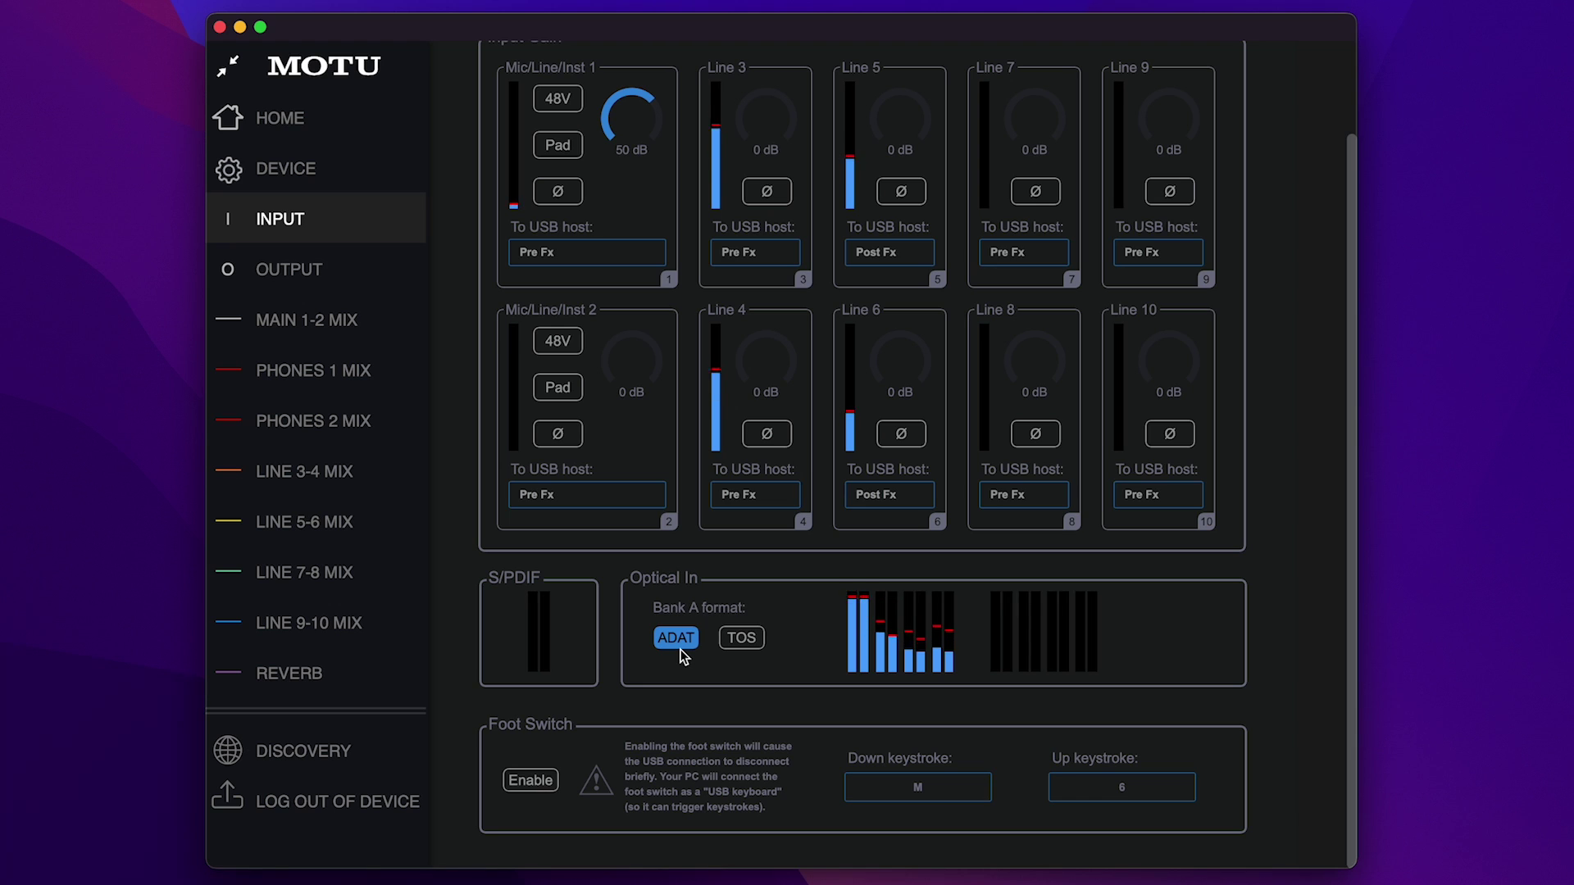
click(763, 640)
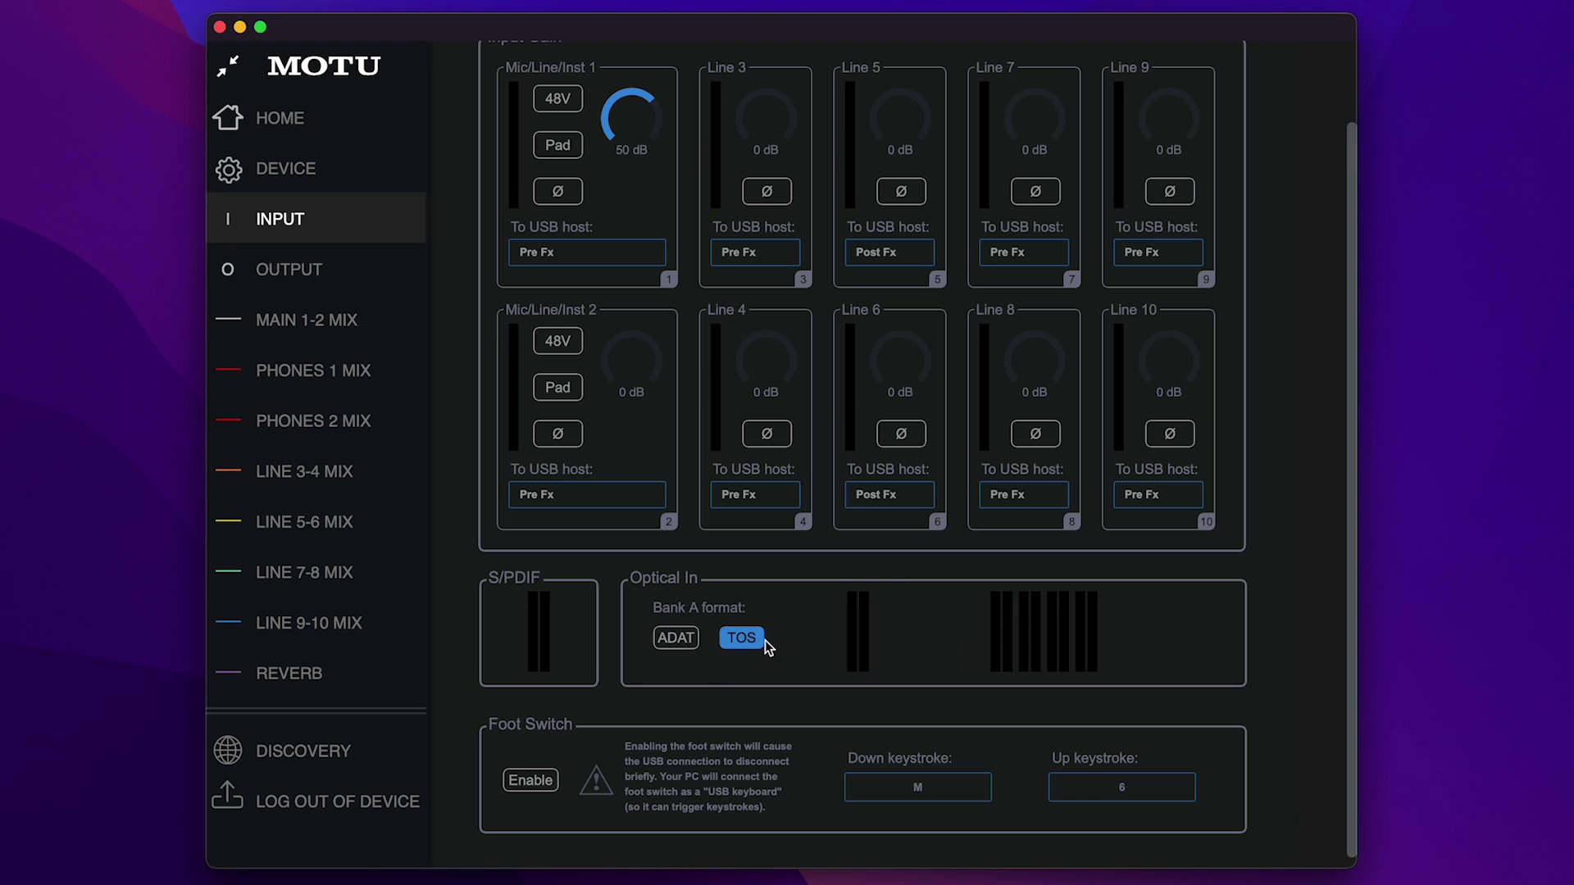
click(686, 638)
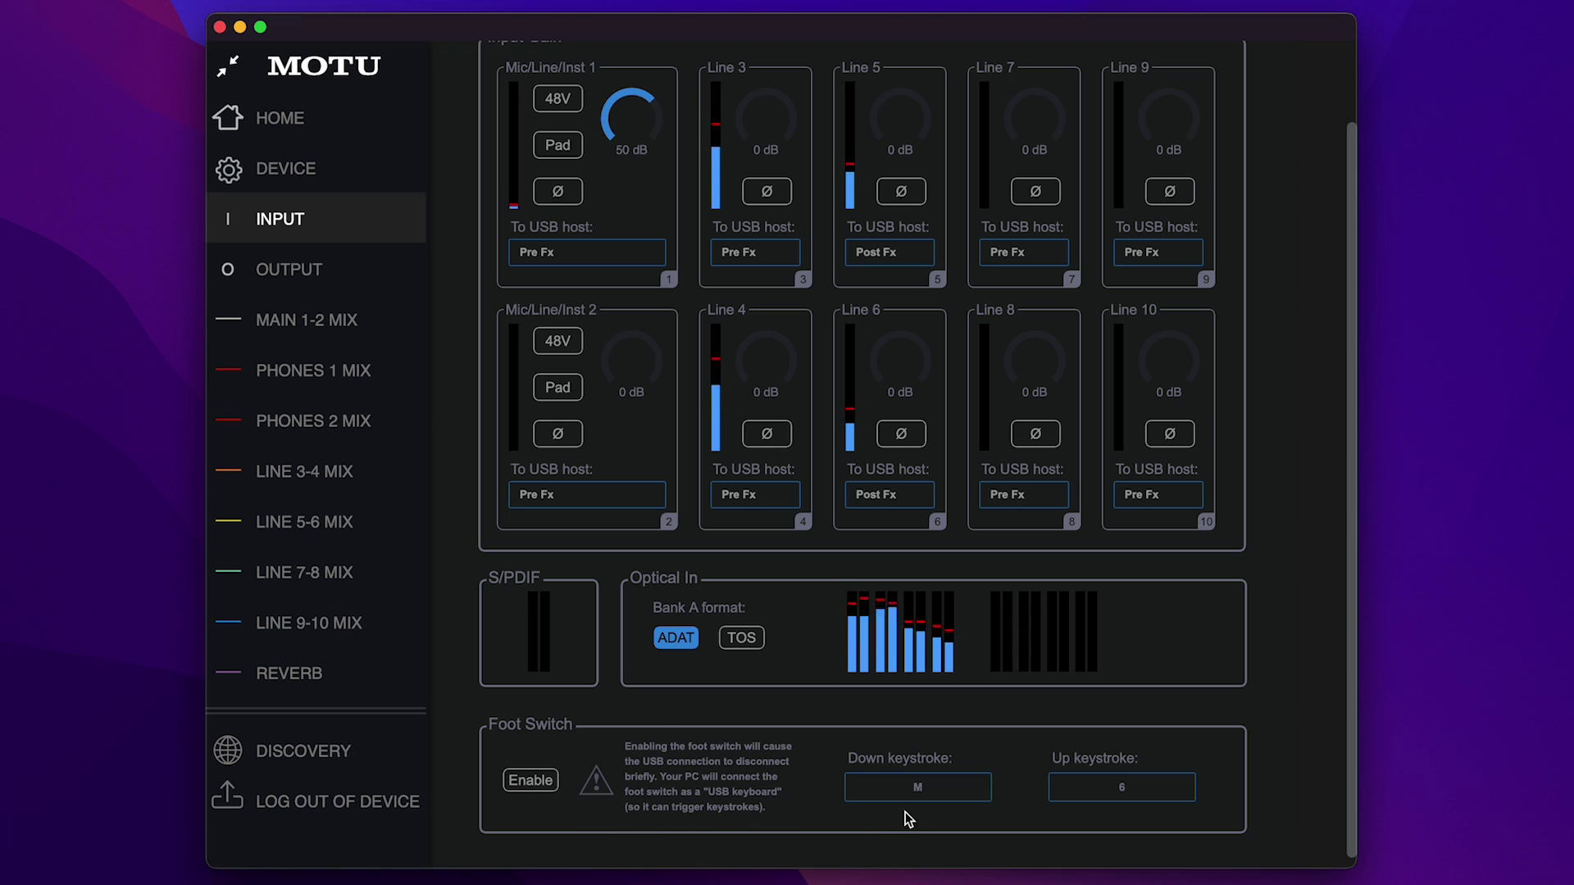
Set the foot switch's up keystroke to 4, leaving the down keystroke as M
click(936, 792)
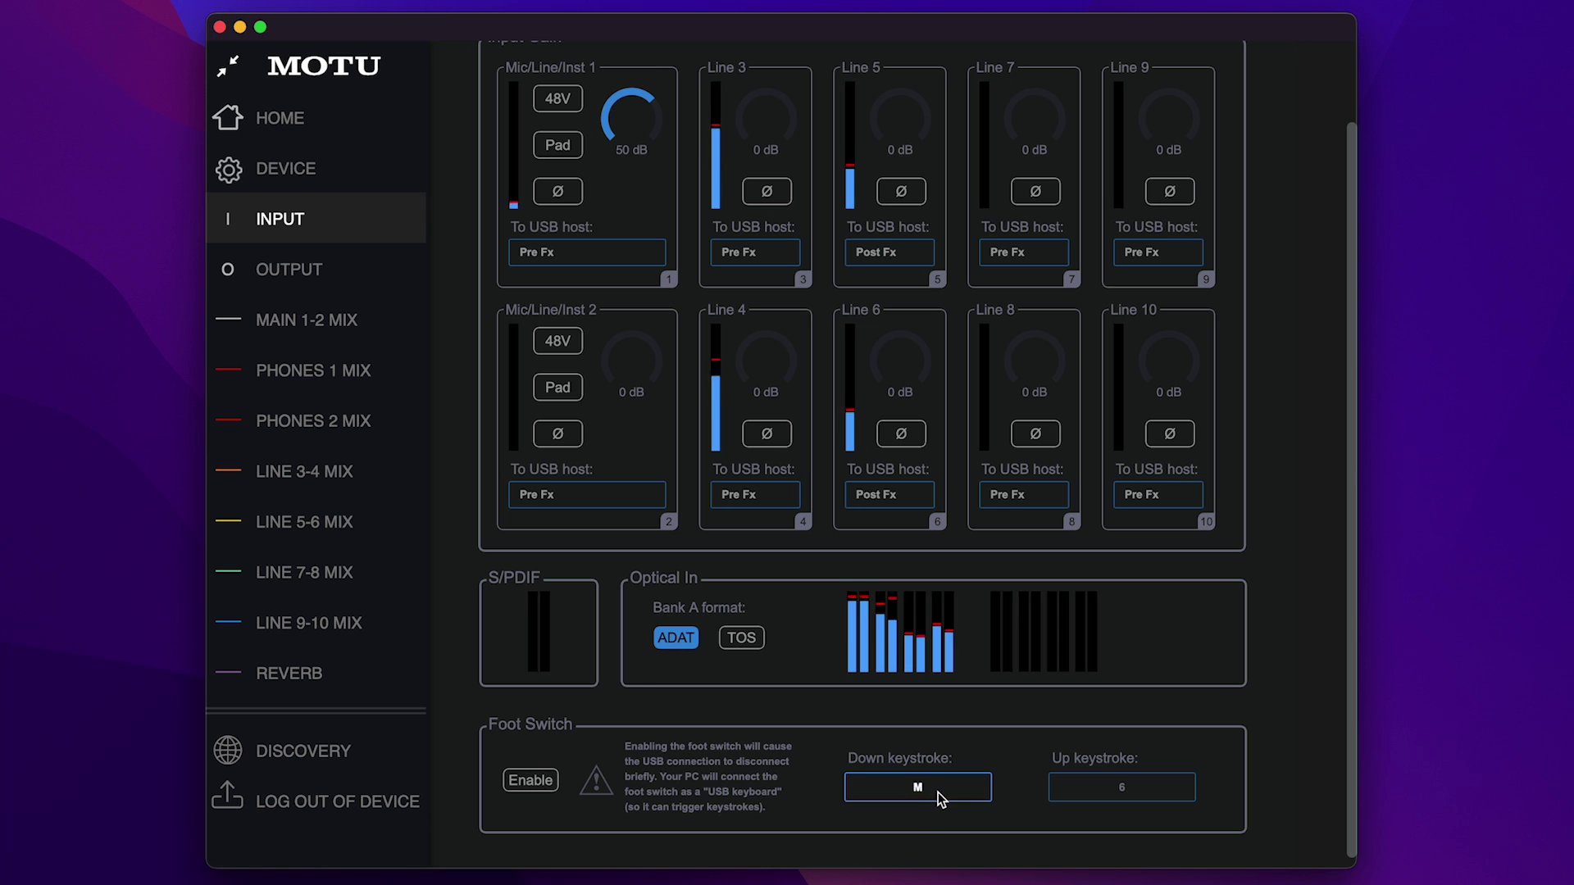
click(1110, 792)
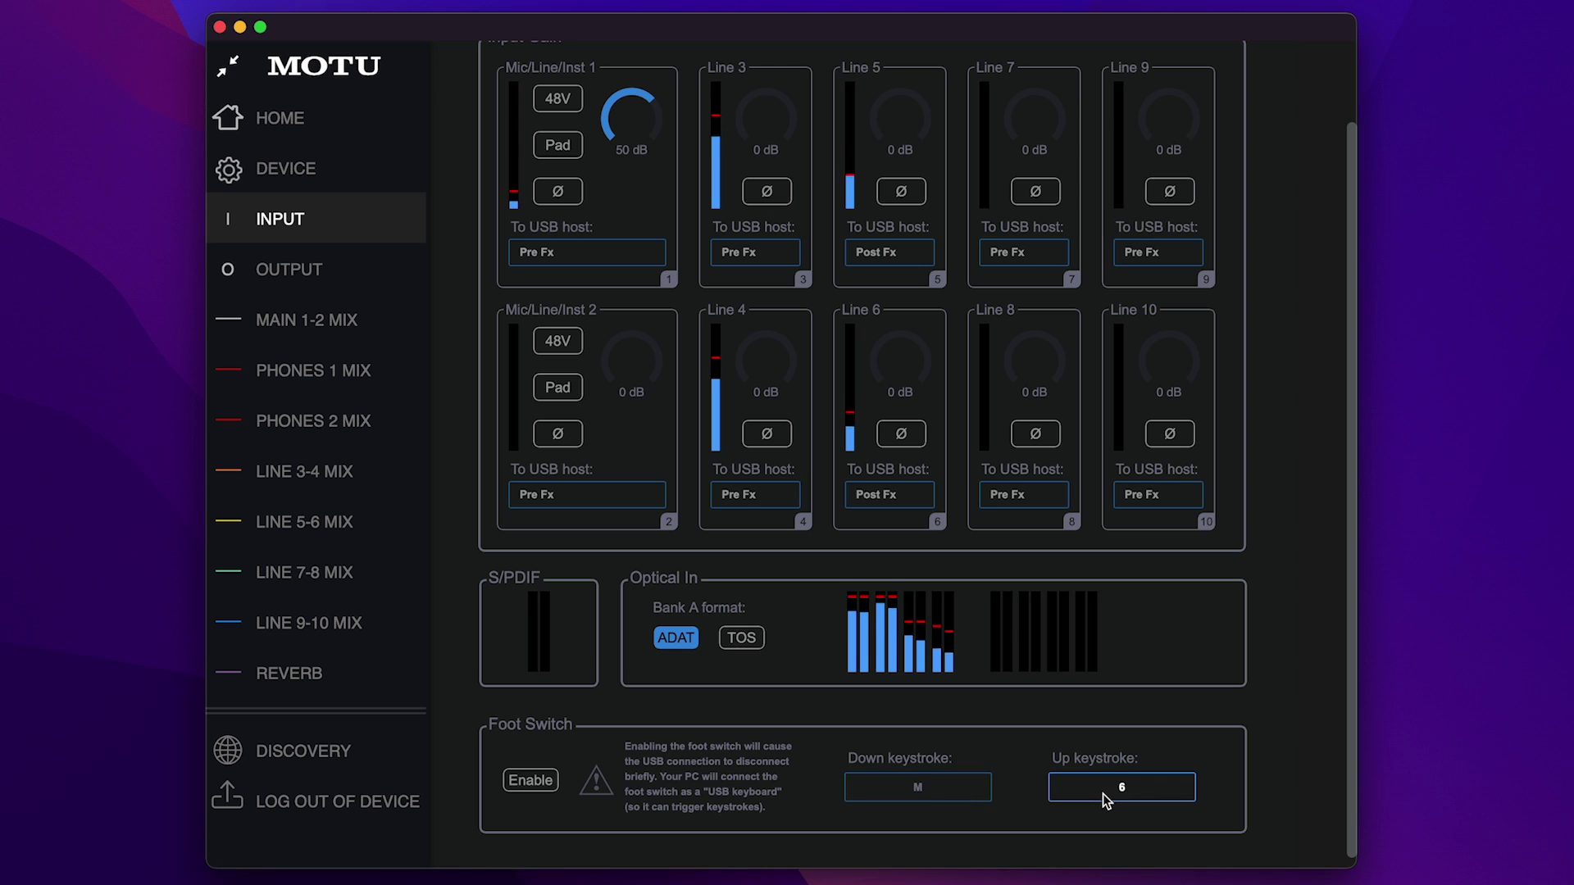
text(4)
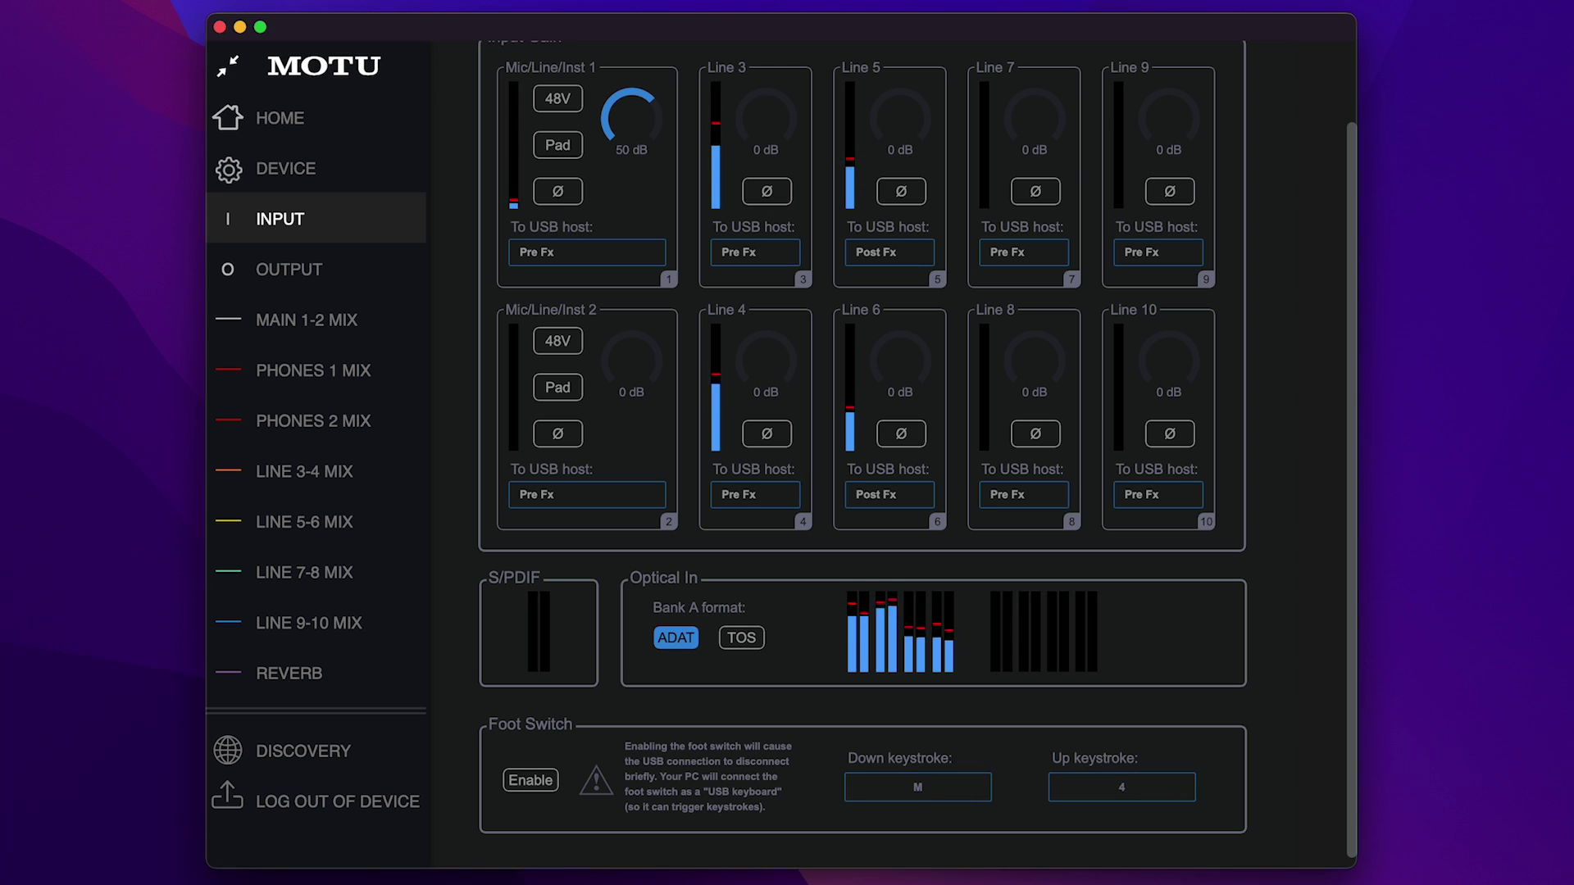
Open the output settings and raise the Monitoring level
click(407, 281)
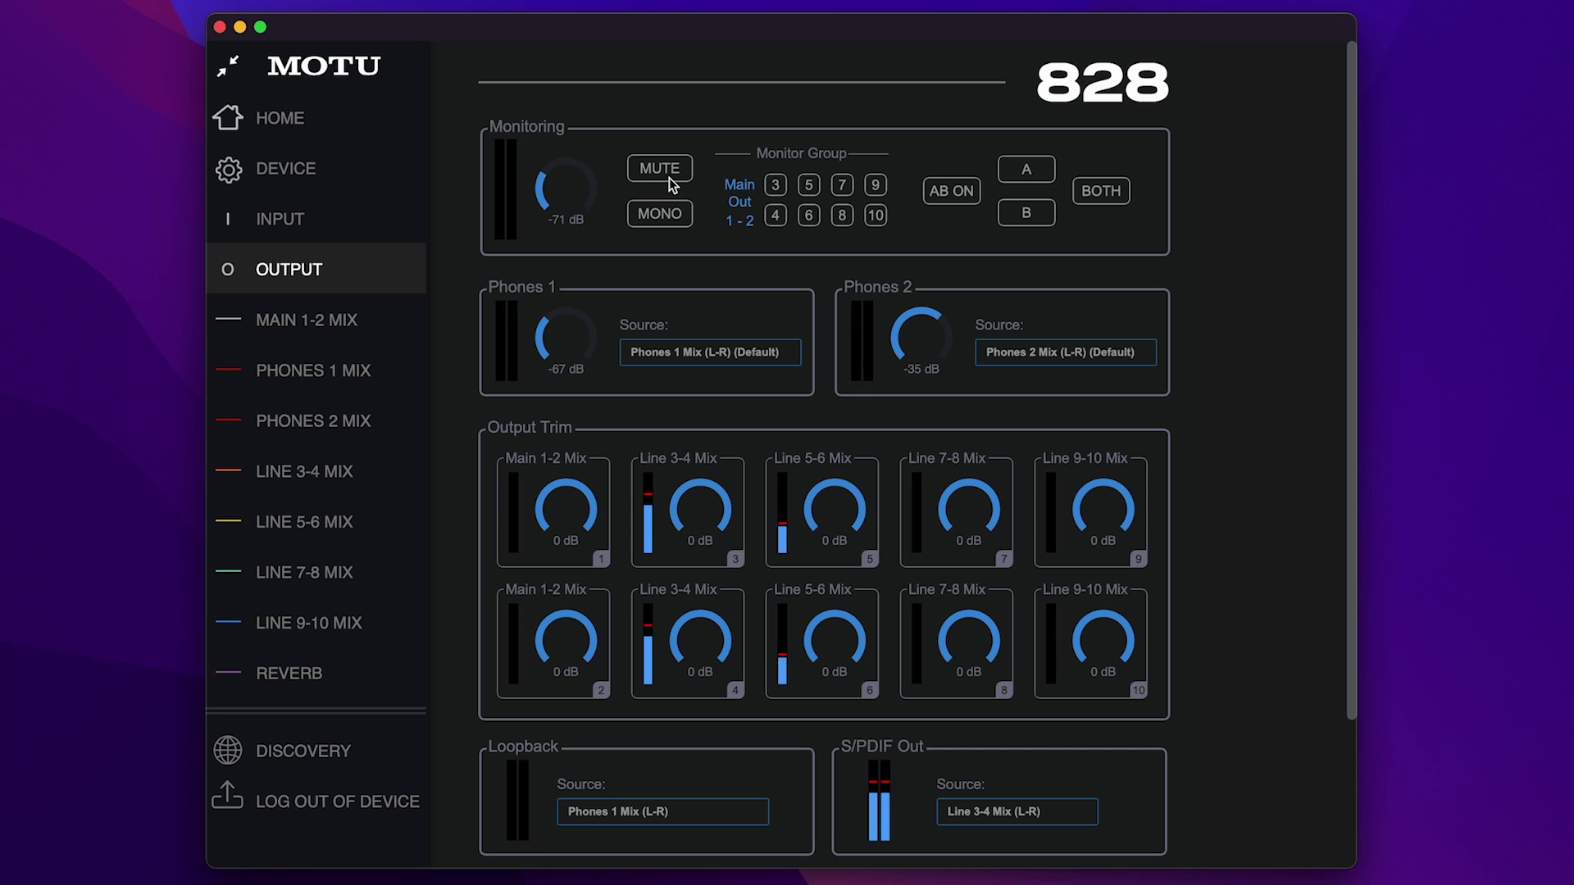
drag(572, 195, 582, 85)
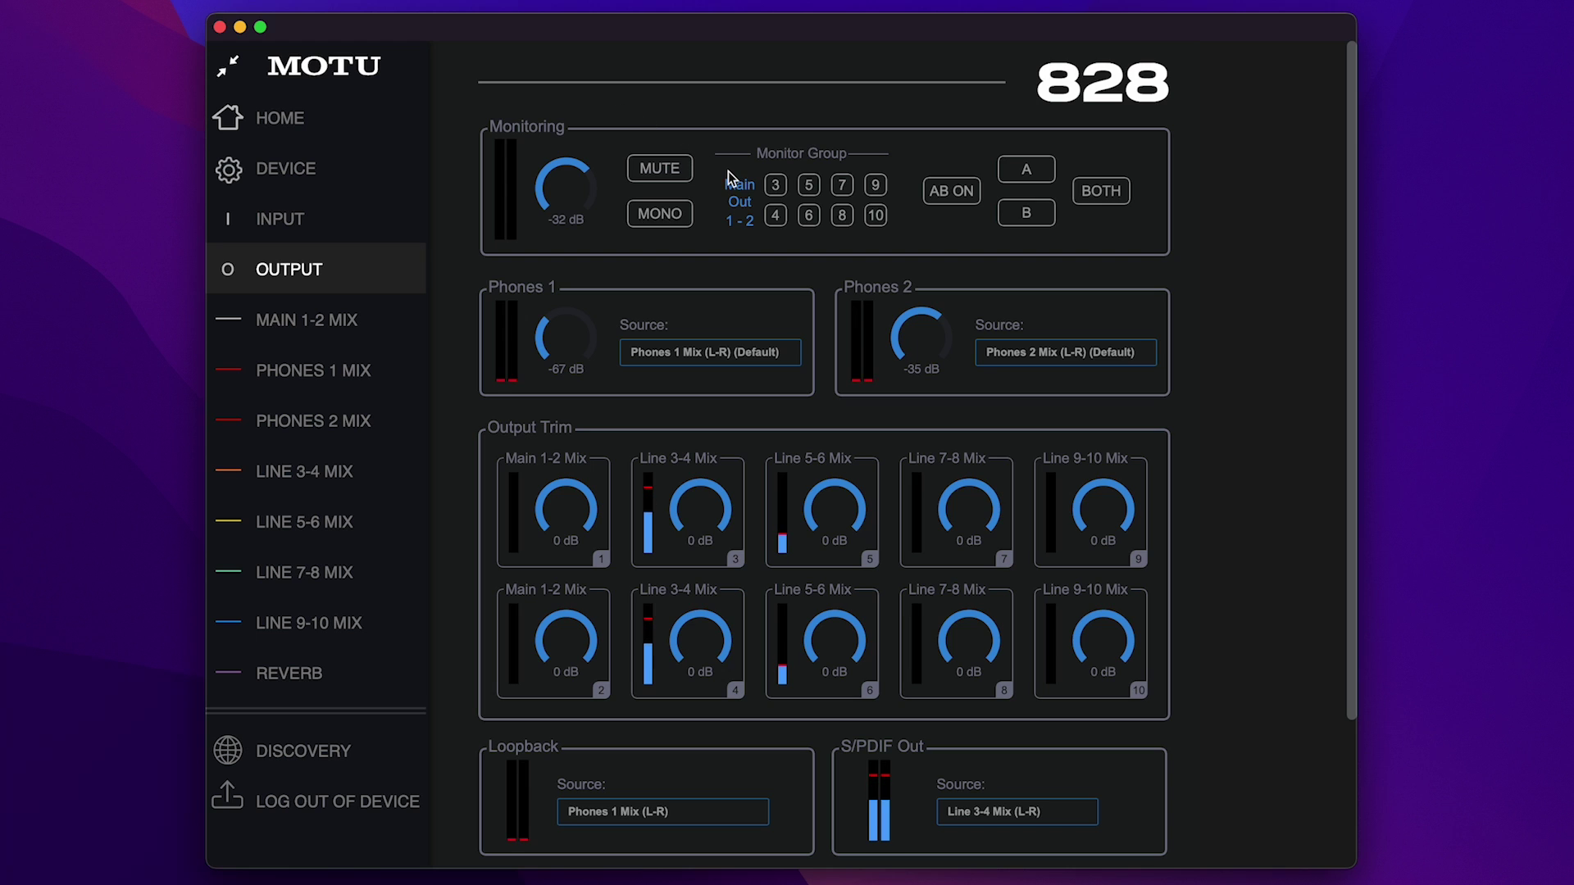
scroll(585, 205, down, 2)
Add outputs 3 to 8 to the Monitor Group and set the Monitoring level to about -23 dB
click(773, 188)
click(773, 218)
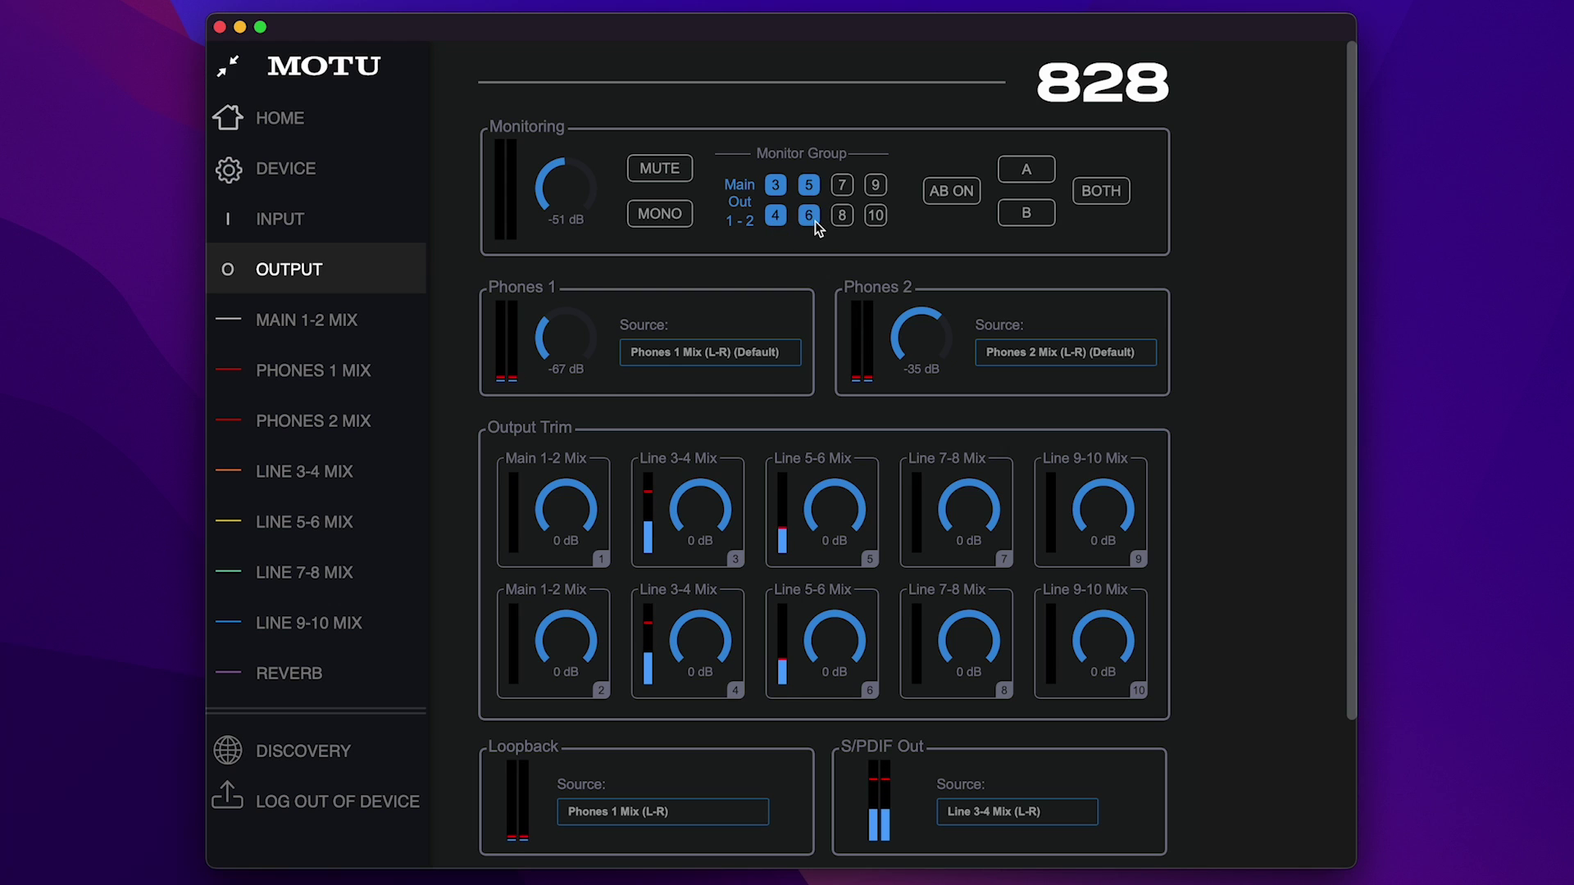
click(839, 190)
scroll(561, 172, up, 2)
drag(560, 172, 564, 95)
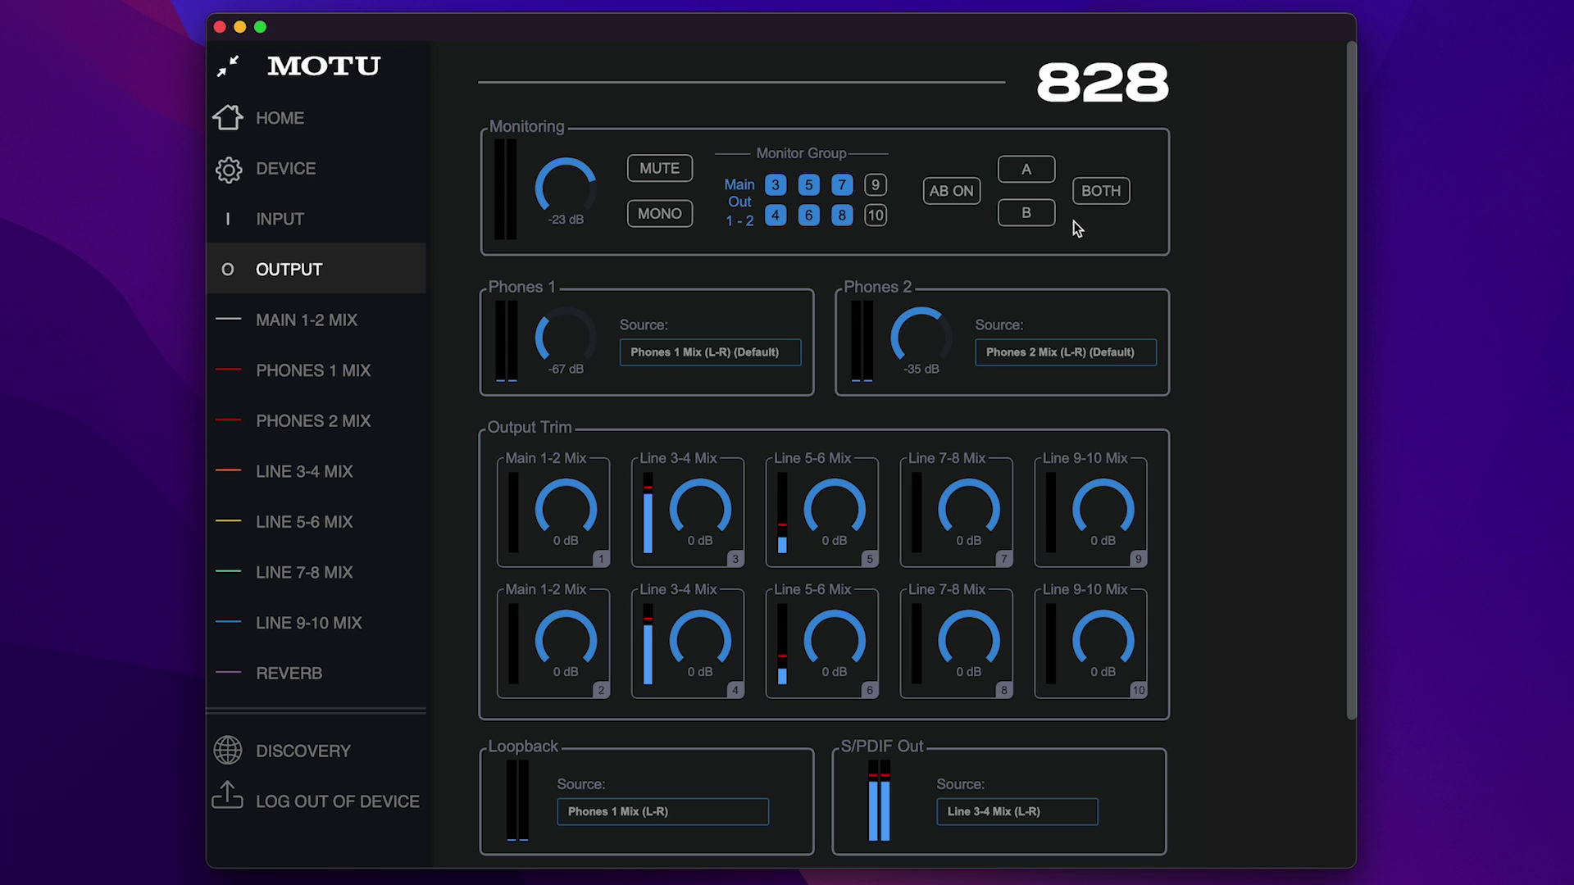
Toggle A/B monitoring on and off several times, leaving it off
click(960, 200)
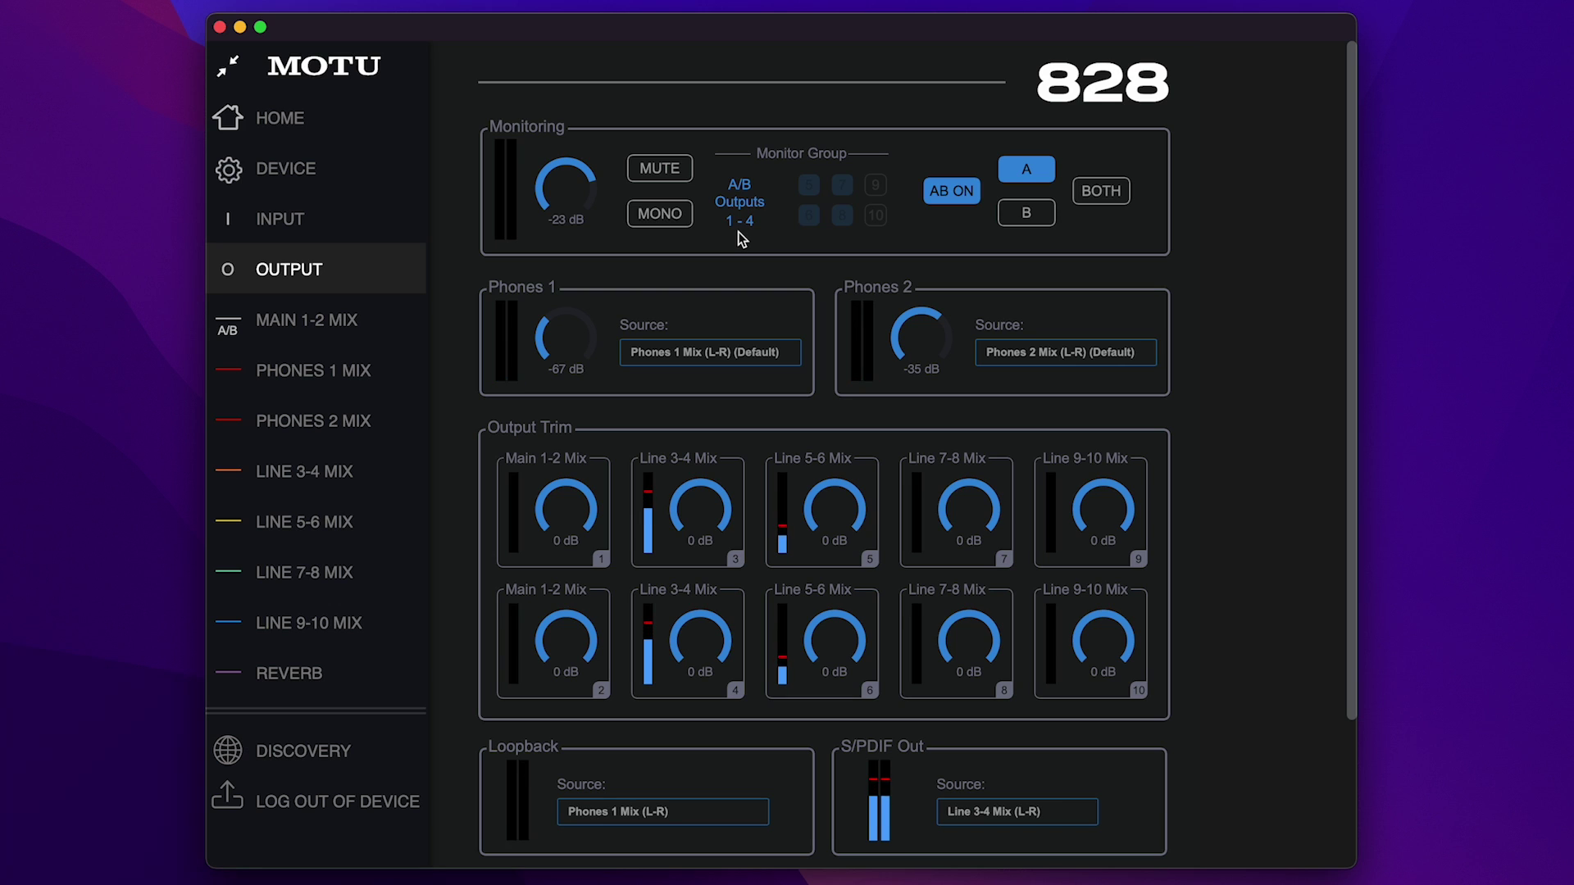
click(947, 199)
click(946, 198)
click(947, 199)
click(946, 198)
click(946, 199)
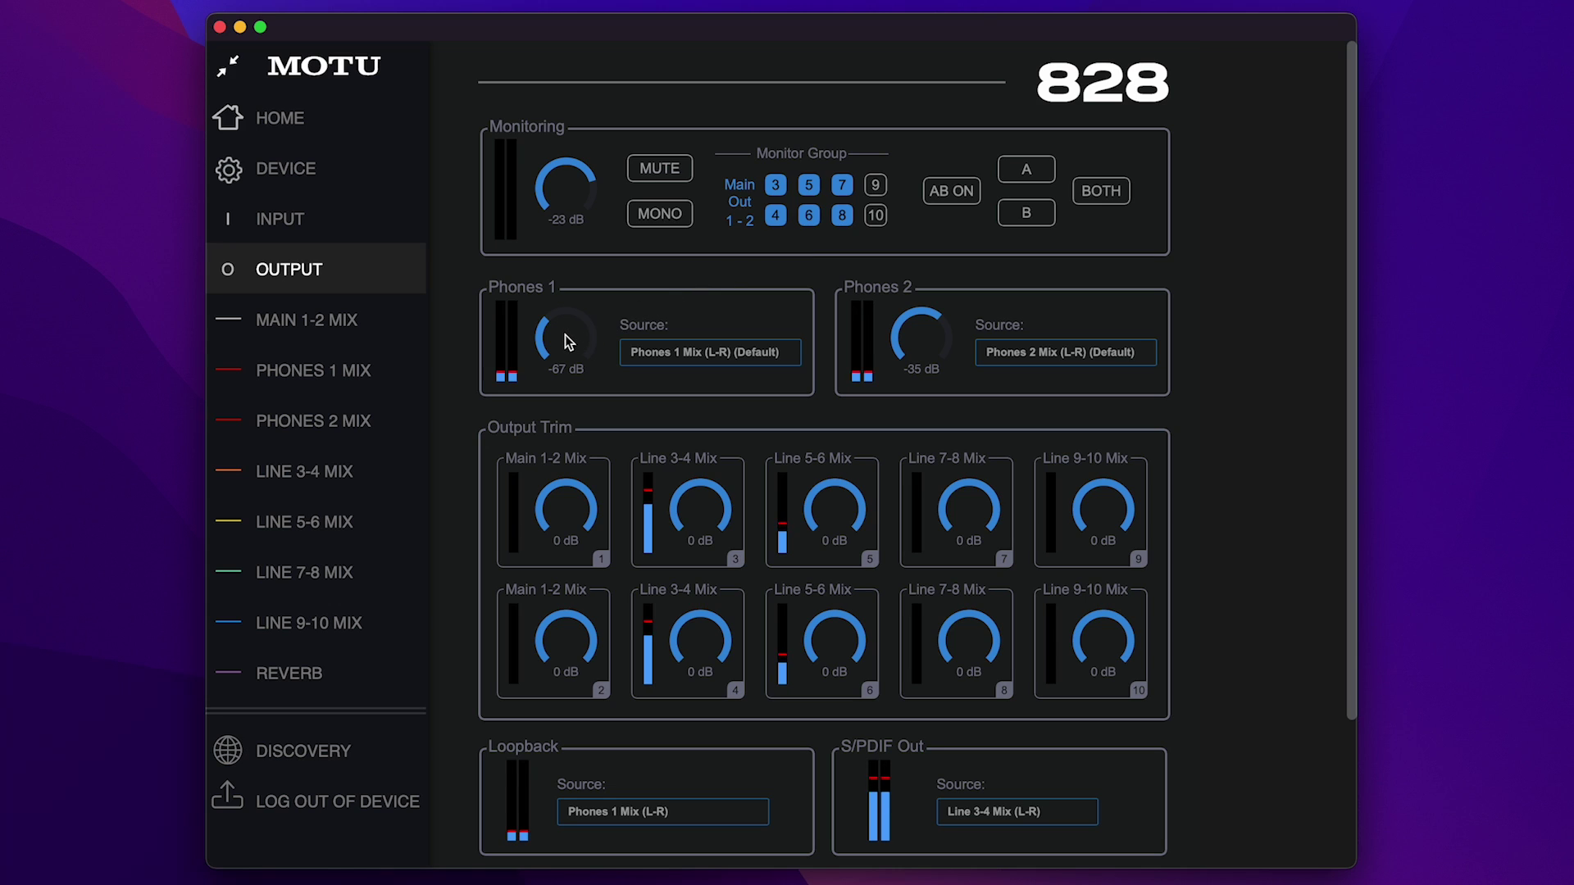
Set the Phones 1 level to about -42 dB and the Phones 2 level to about -26 dB
drag(565, 334, 693, 359)
drag(926, 335, 938, 384)
drag(551, 361, 557, 314)
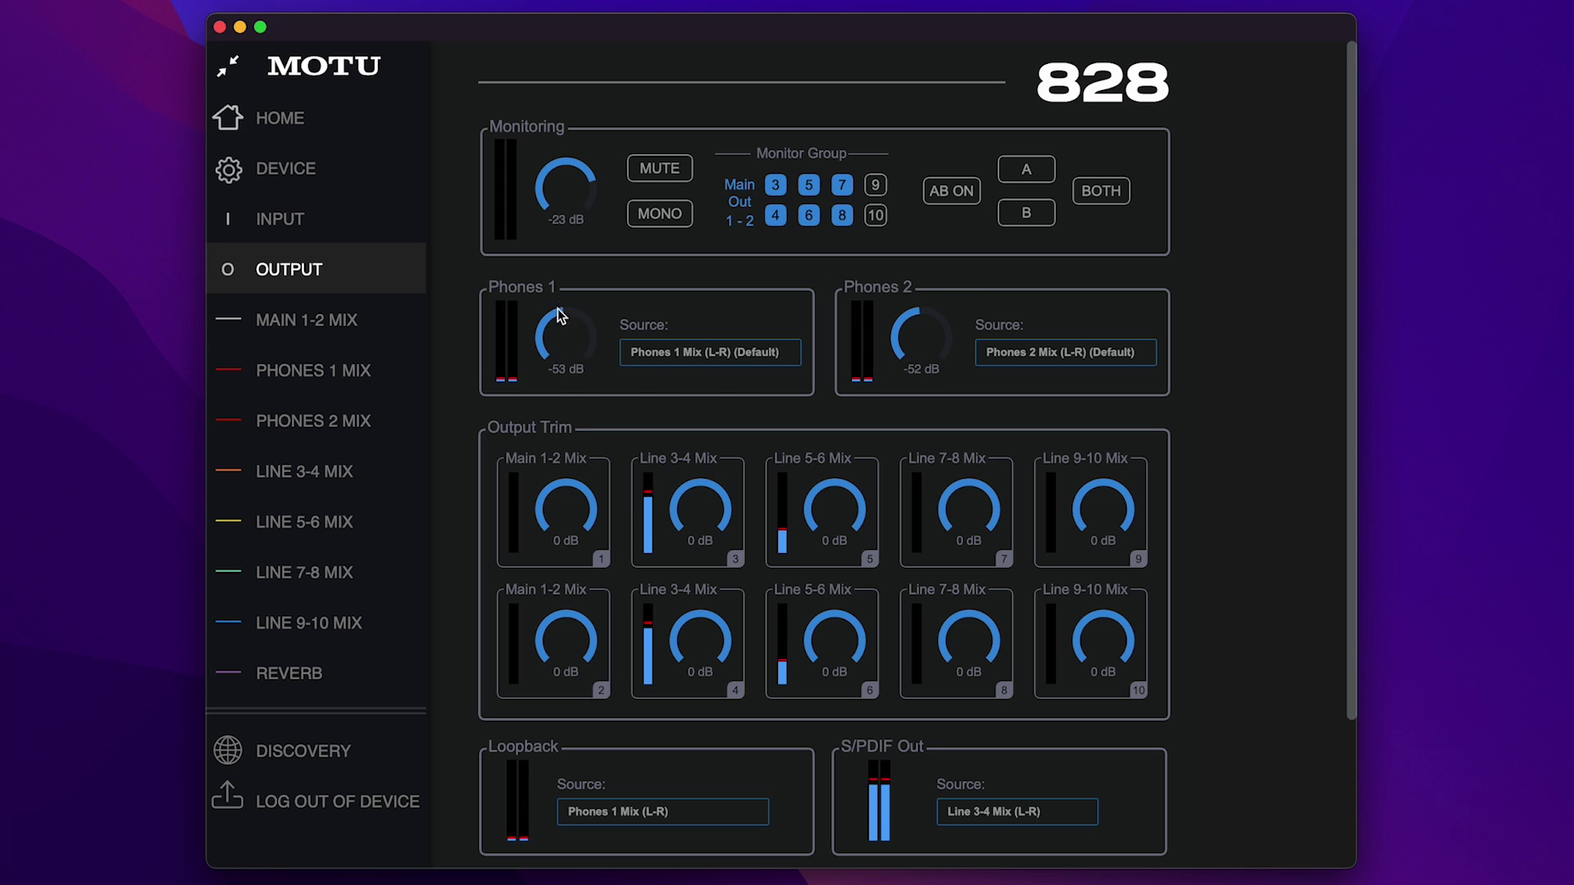
drag(568, 375, 580, 310)
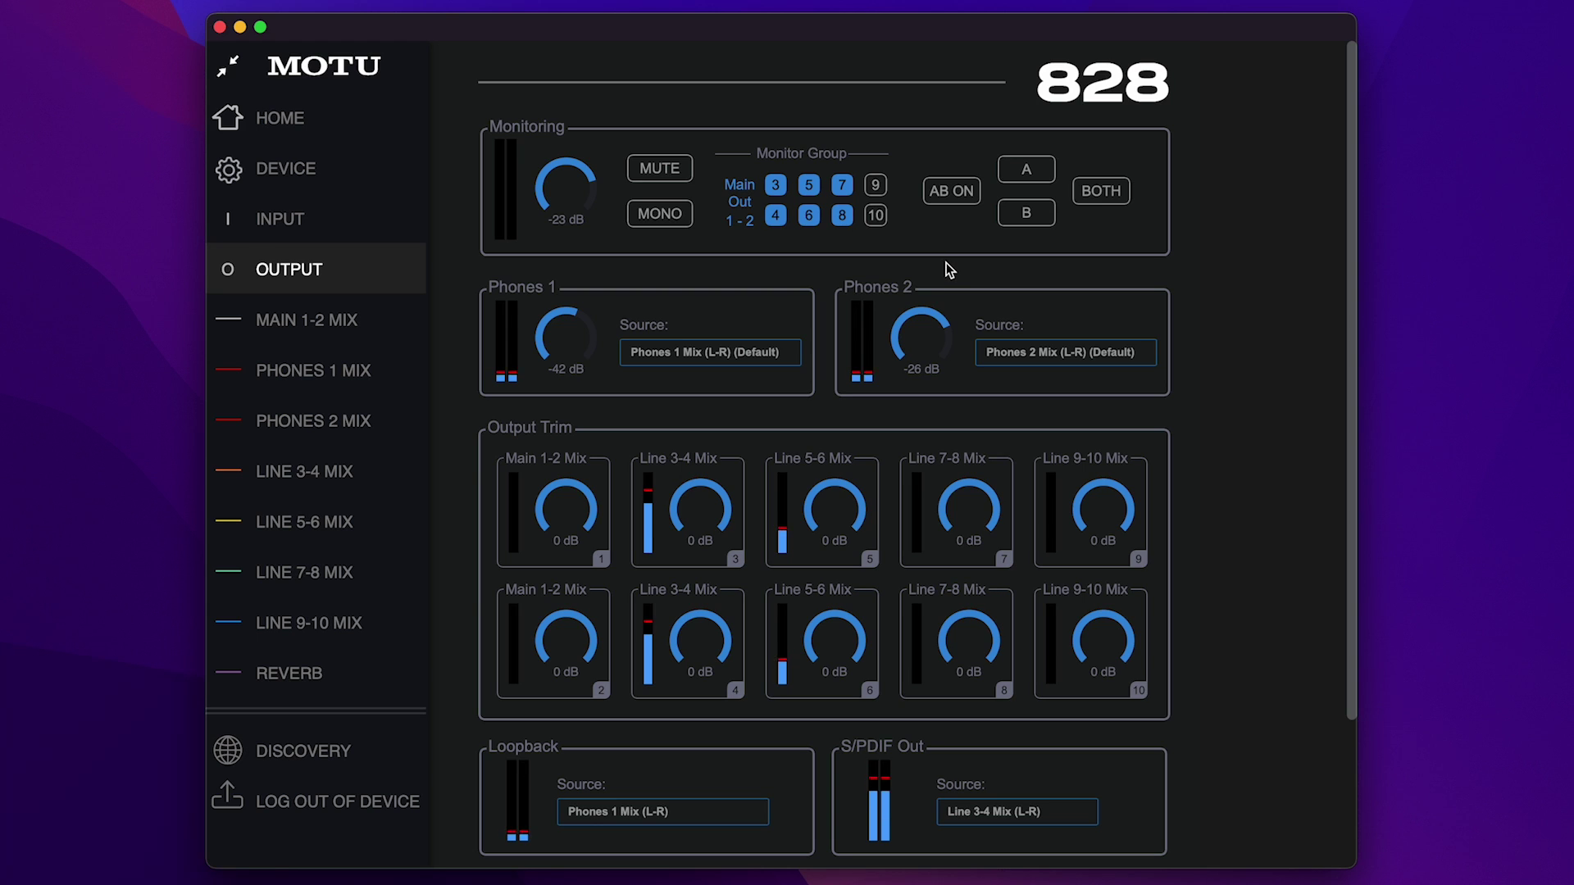
Review the available source options for the Phones 1 and Phones 2 outputs without changing either source
click(746, 354)
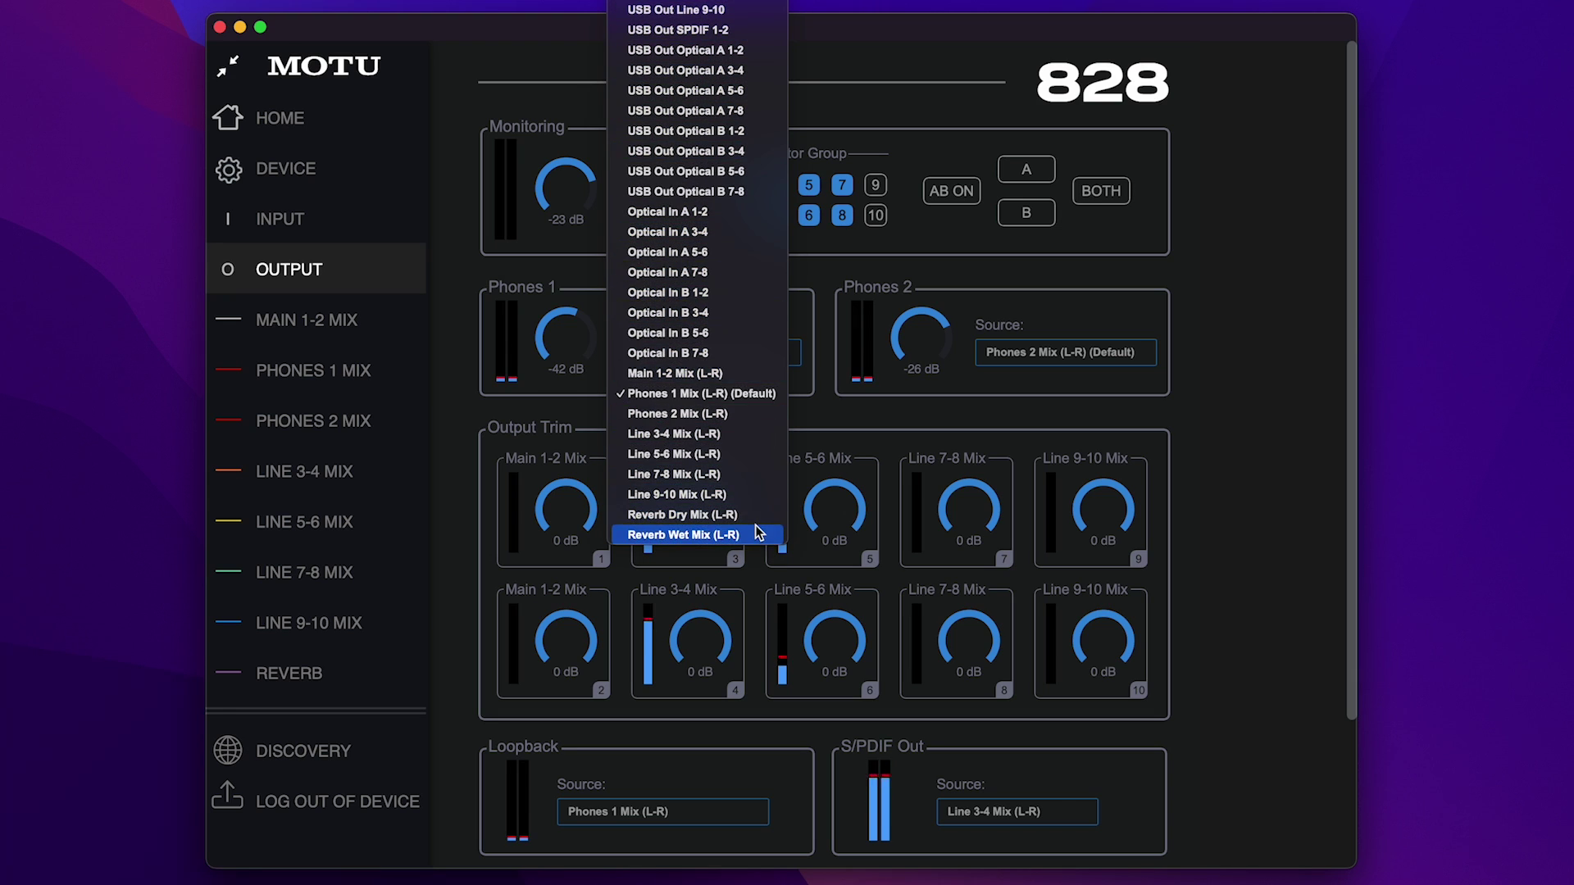
click(1108, 413)
click(1119, 359)
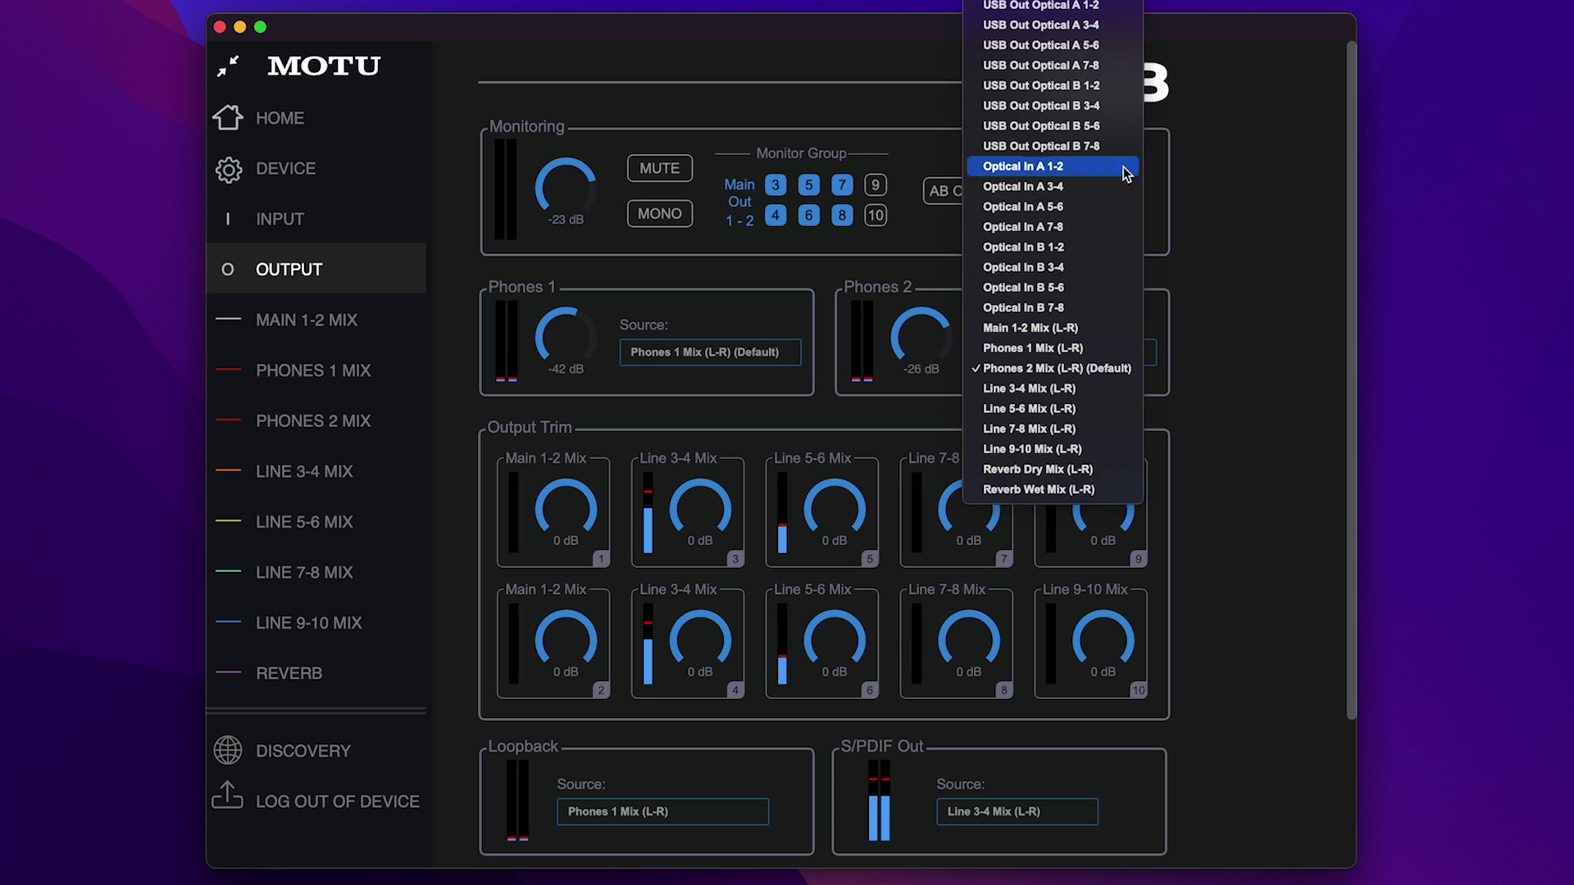
scroll(1127, 174, up, 2)
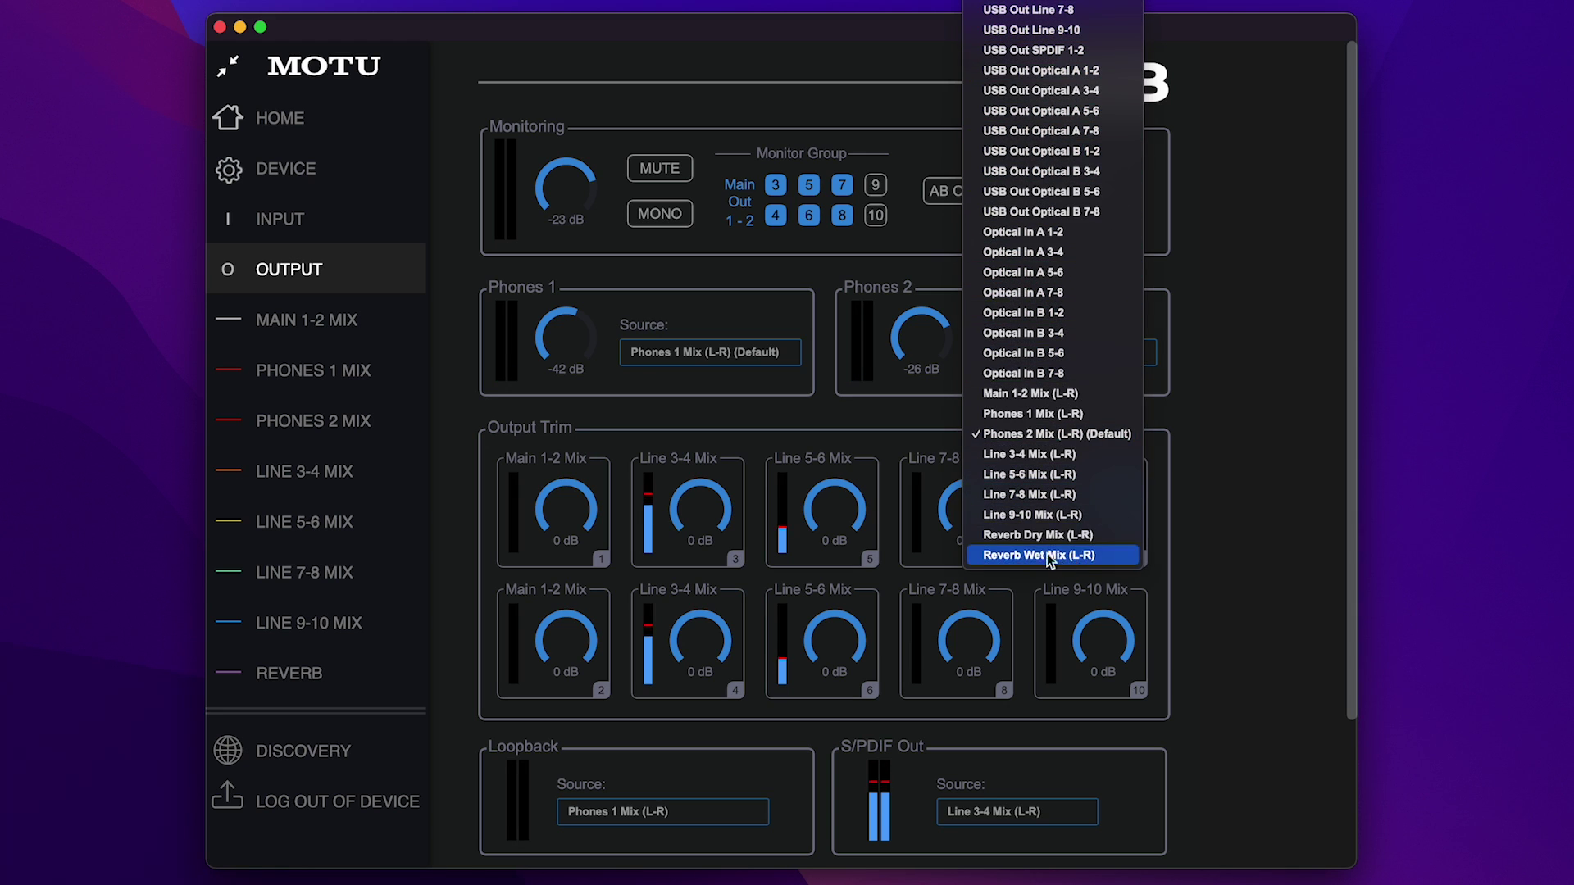
click(731, 400)
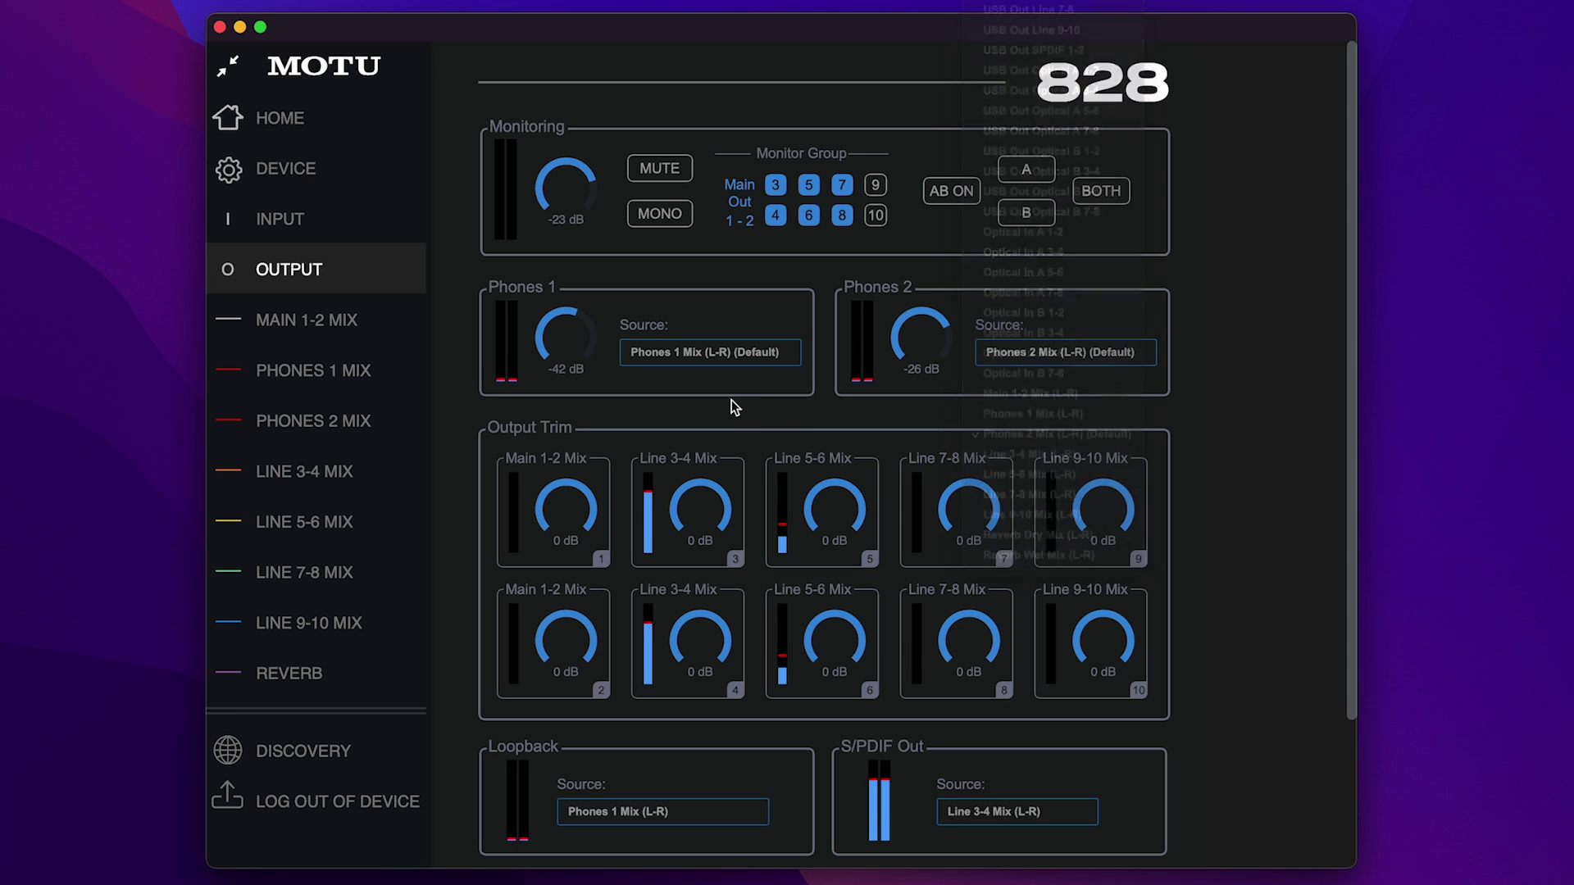
click(787, 354)
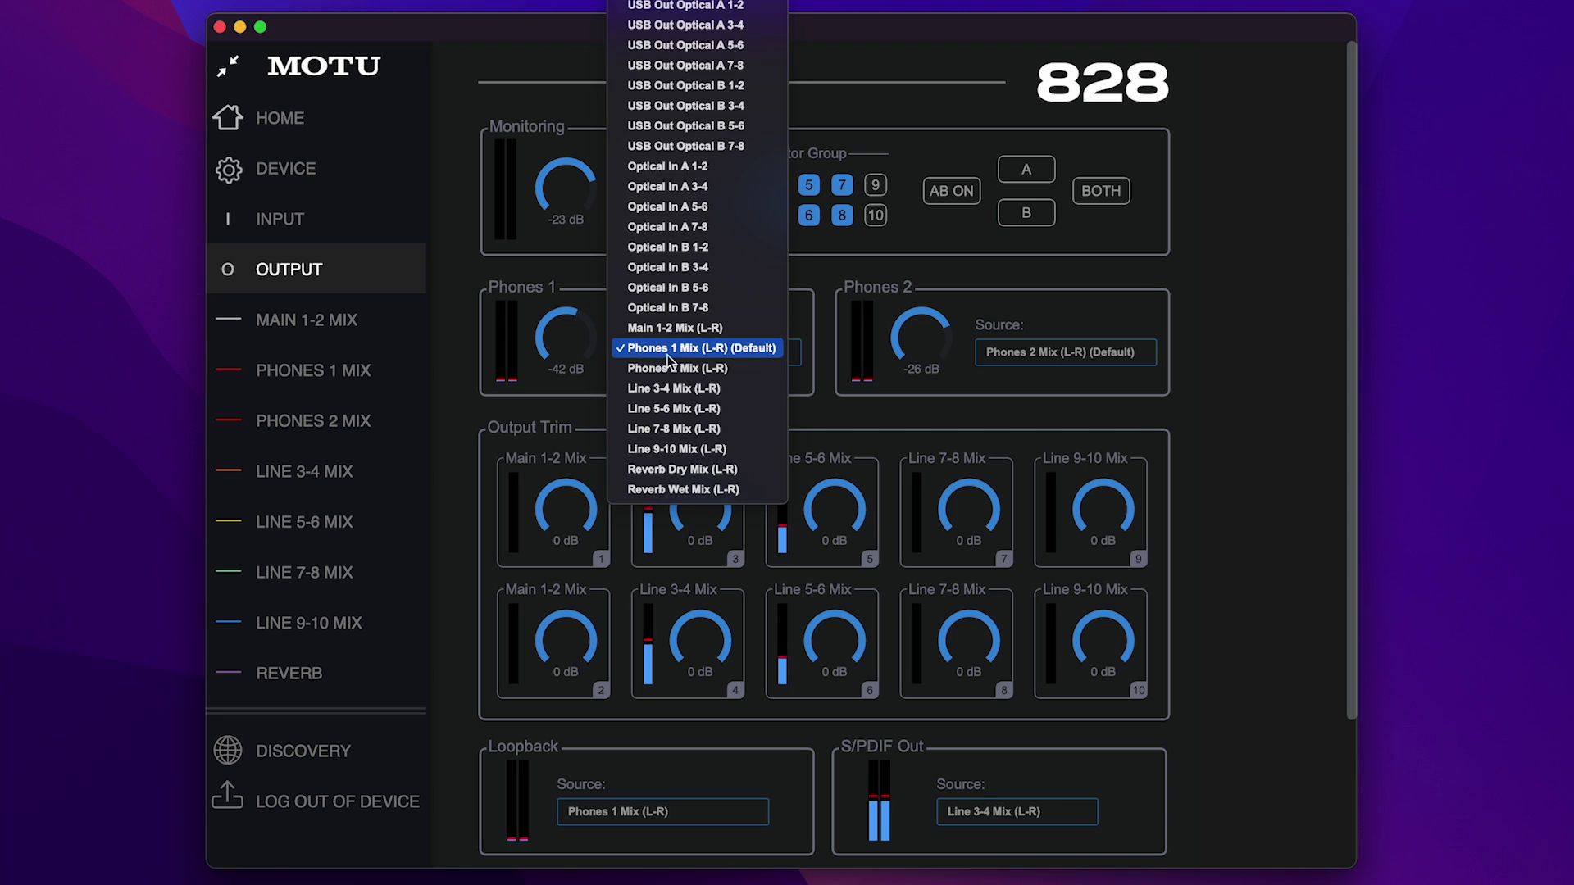
click(826, 359)
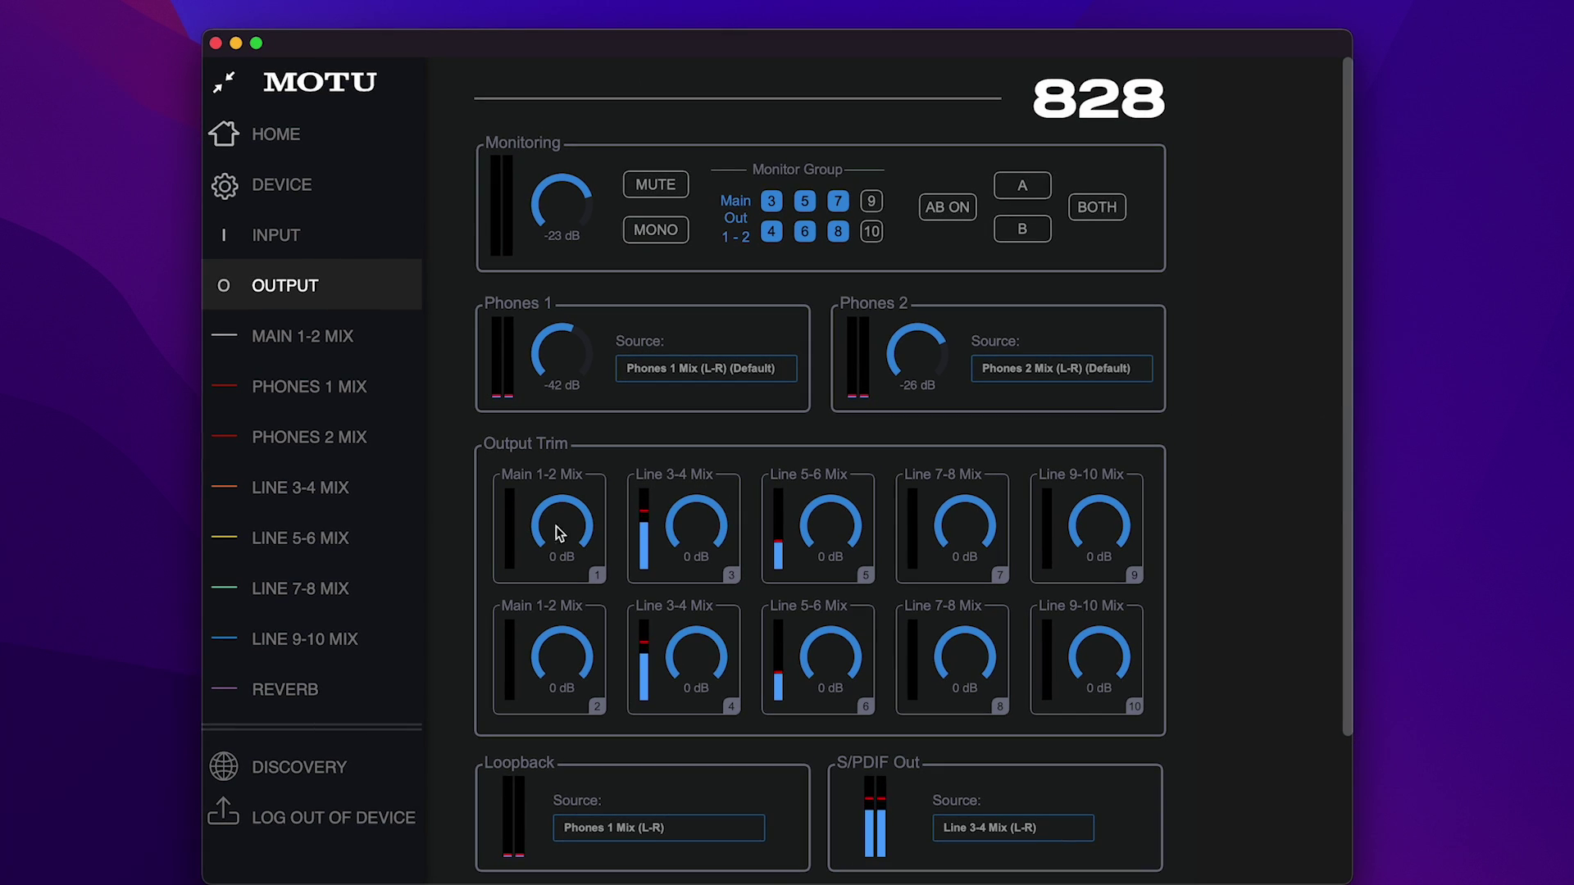
Try lowering and raising the trims of outputs 1, 3, 5 and 7, leaving them at 0 dB
drag(685, 543, 681, 604)
drag(829, 525, 829, 574)
drag(956, 545, 980, 404)
drag(835, 487, 834, 410)
drag(702, 534, 640, 460)
drag(564, 524, 577, 464)
drag(701, 537, 820, 516)
Review the available source options for Loopback and S/PDIF Out, leaving both sources as they are
drag(1346, 541, 1346, 693)
click(709, 662)
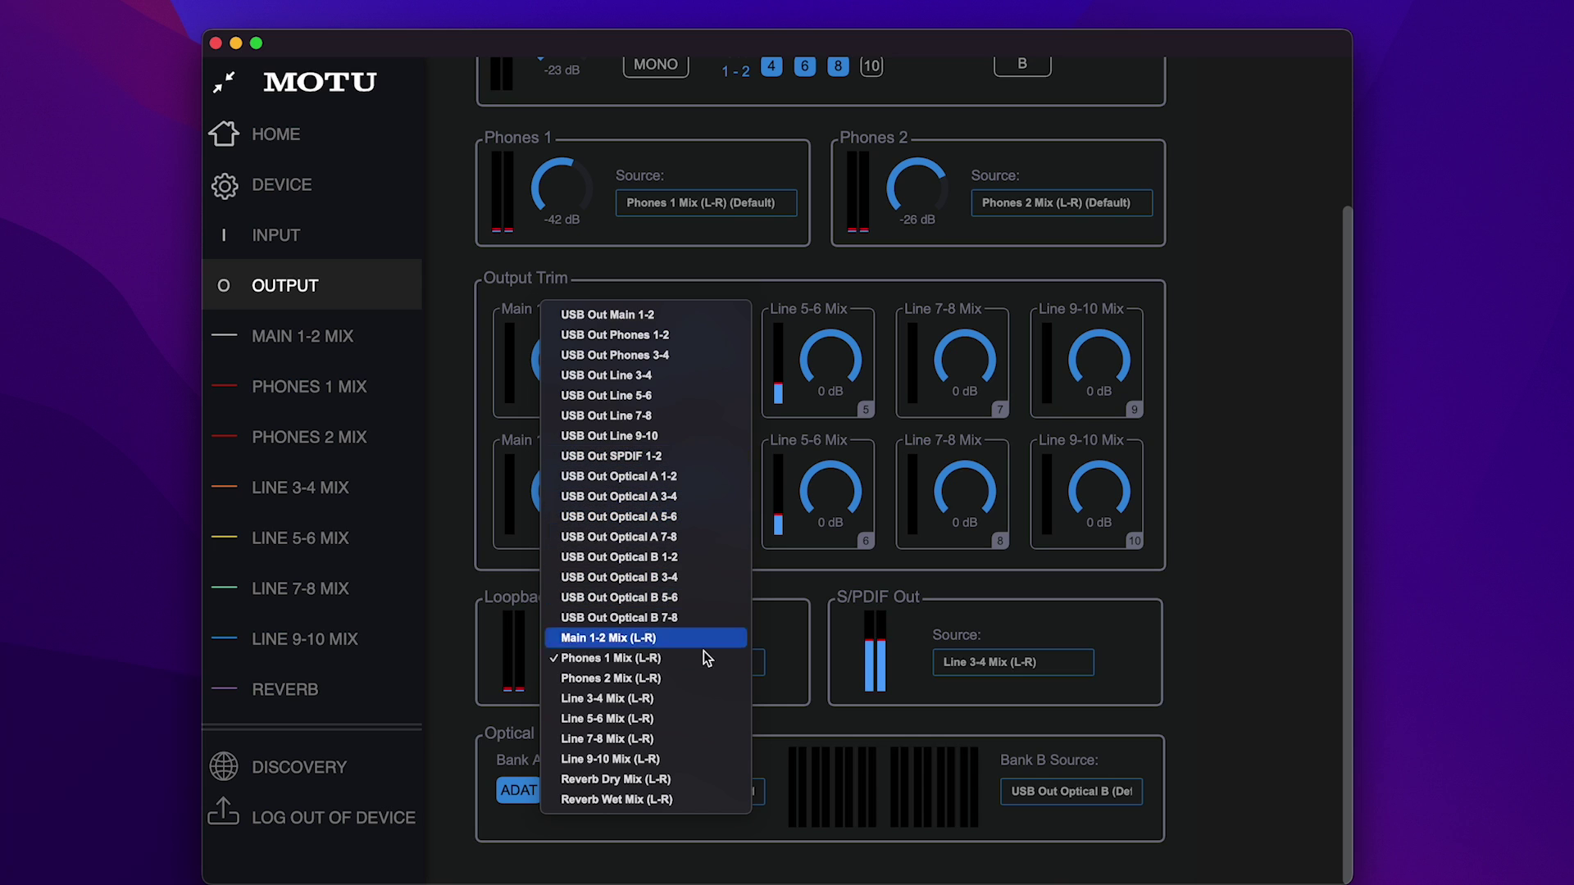
click(791, 689)
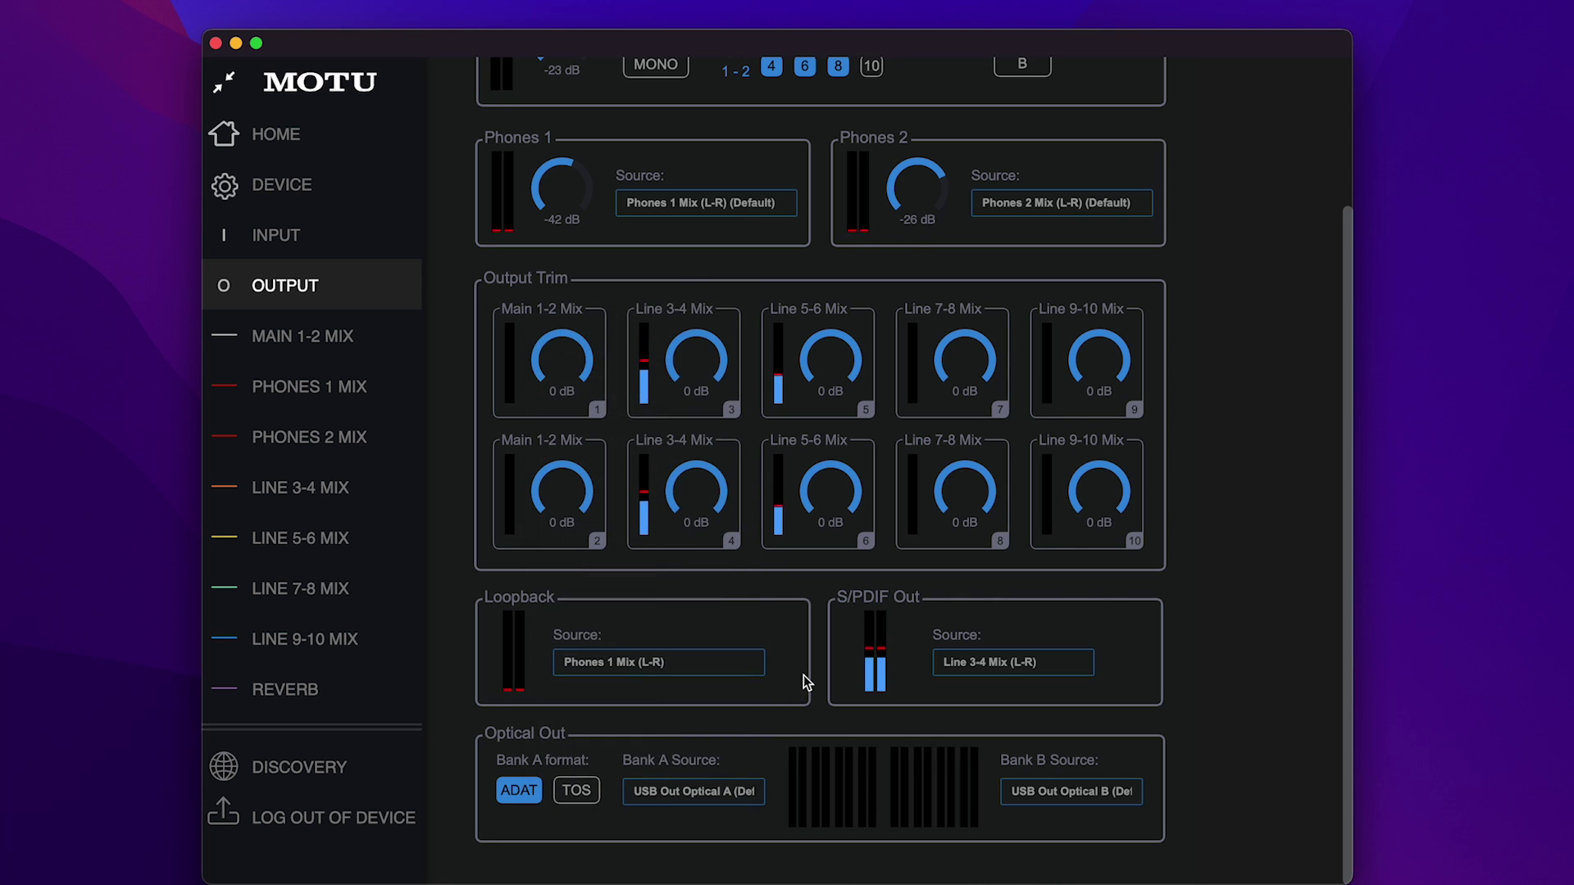
click(1042, 668)
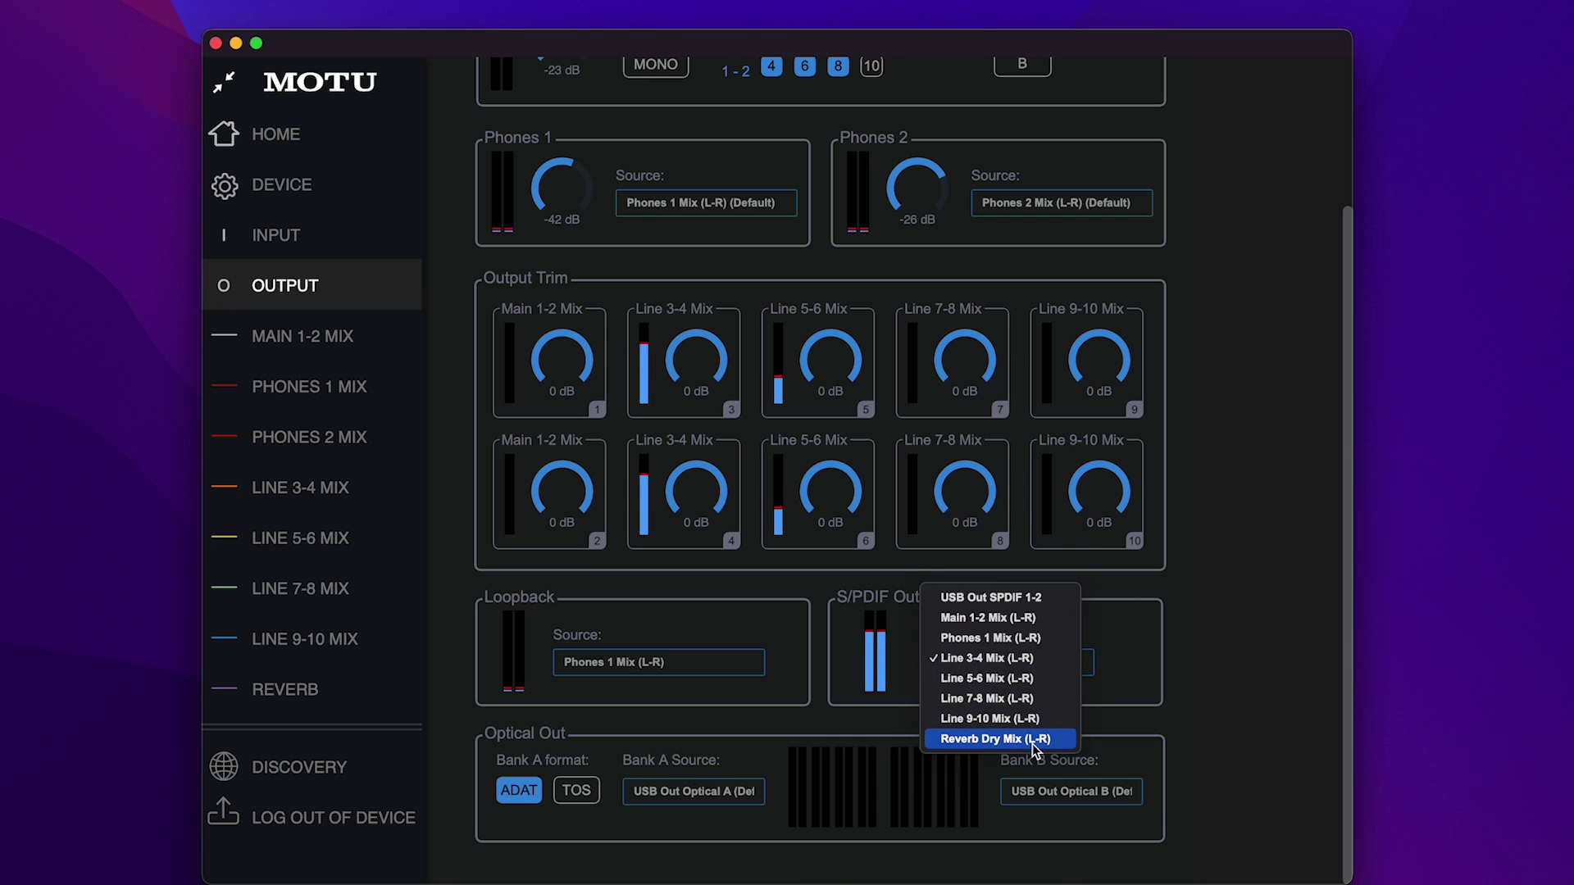
click(1188, 664)
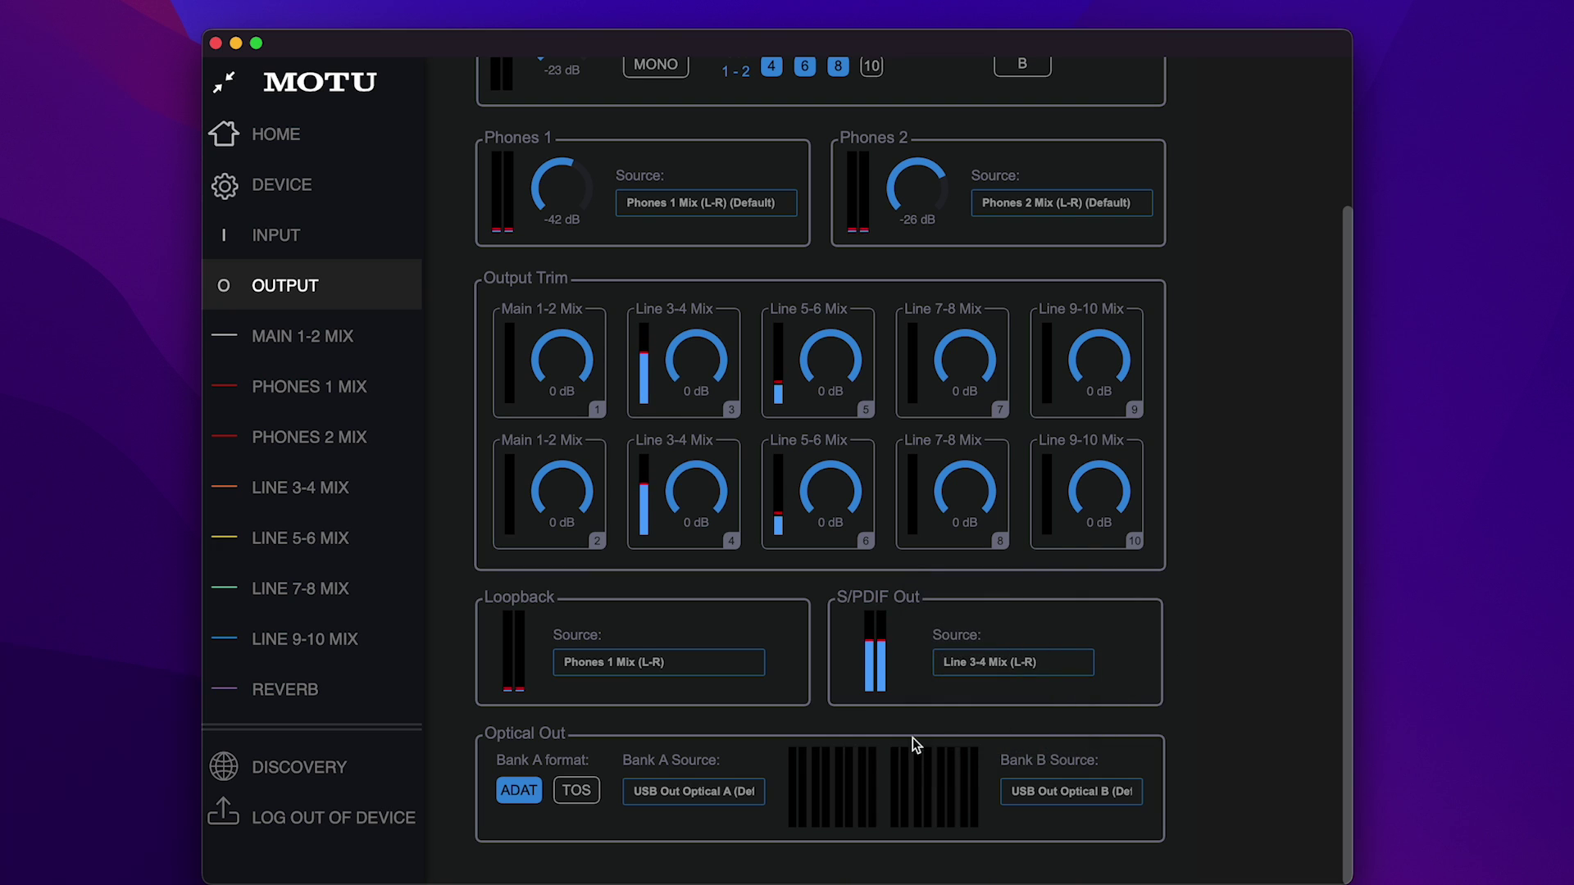
Review the source options for Optical Out Bank A and Bank B, keeping the current sources
click(654, 788)
click(586, 829)
click(1091, 795)
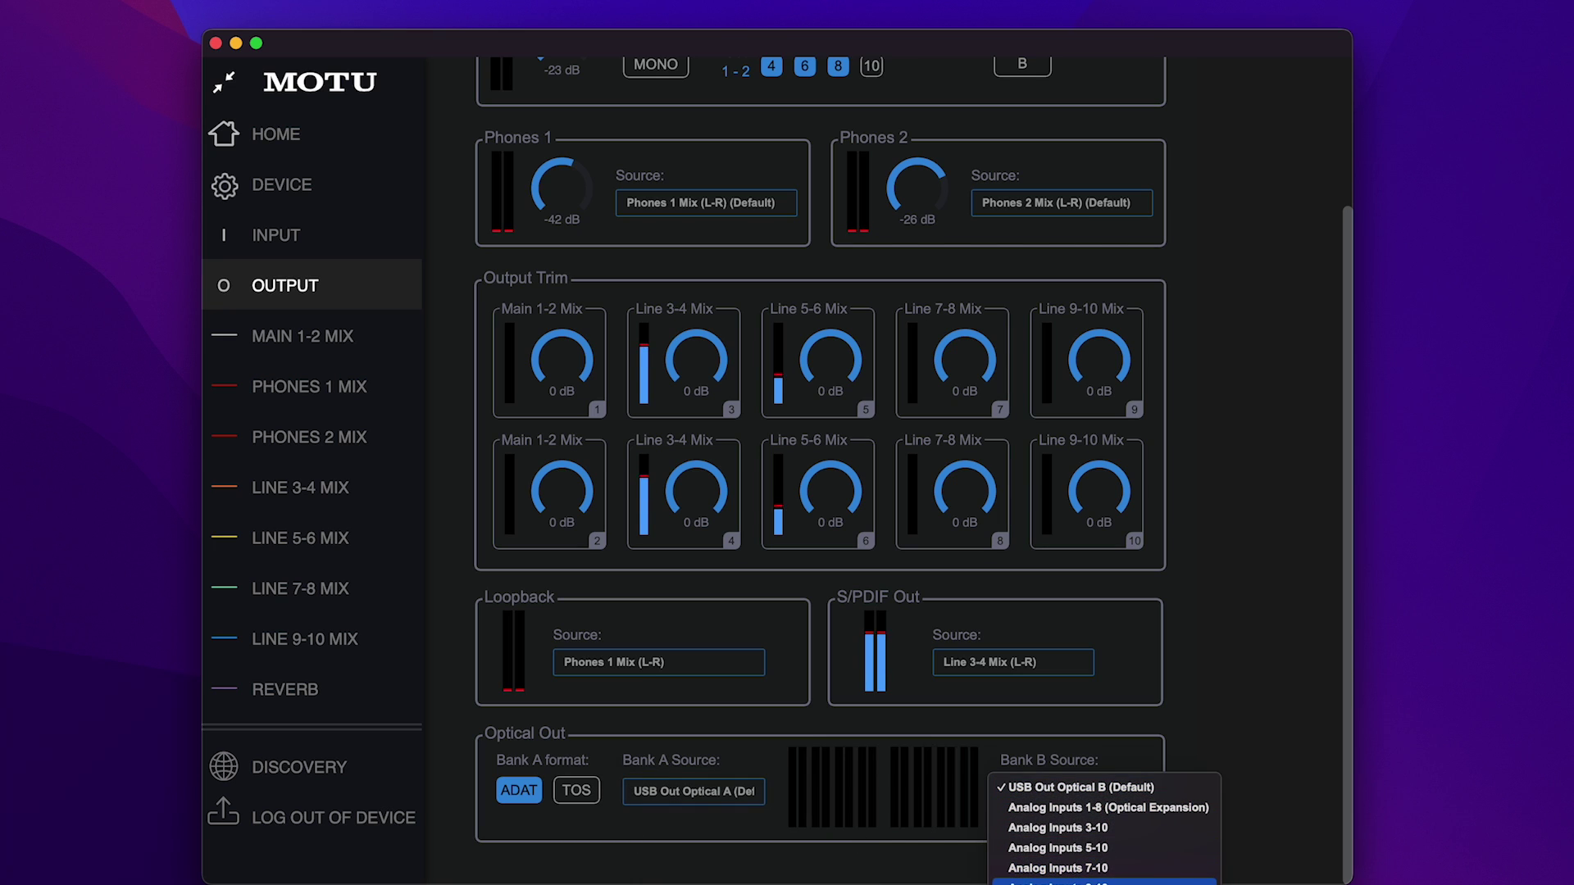
click(1263, 736)
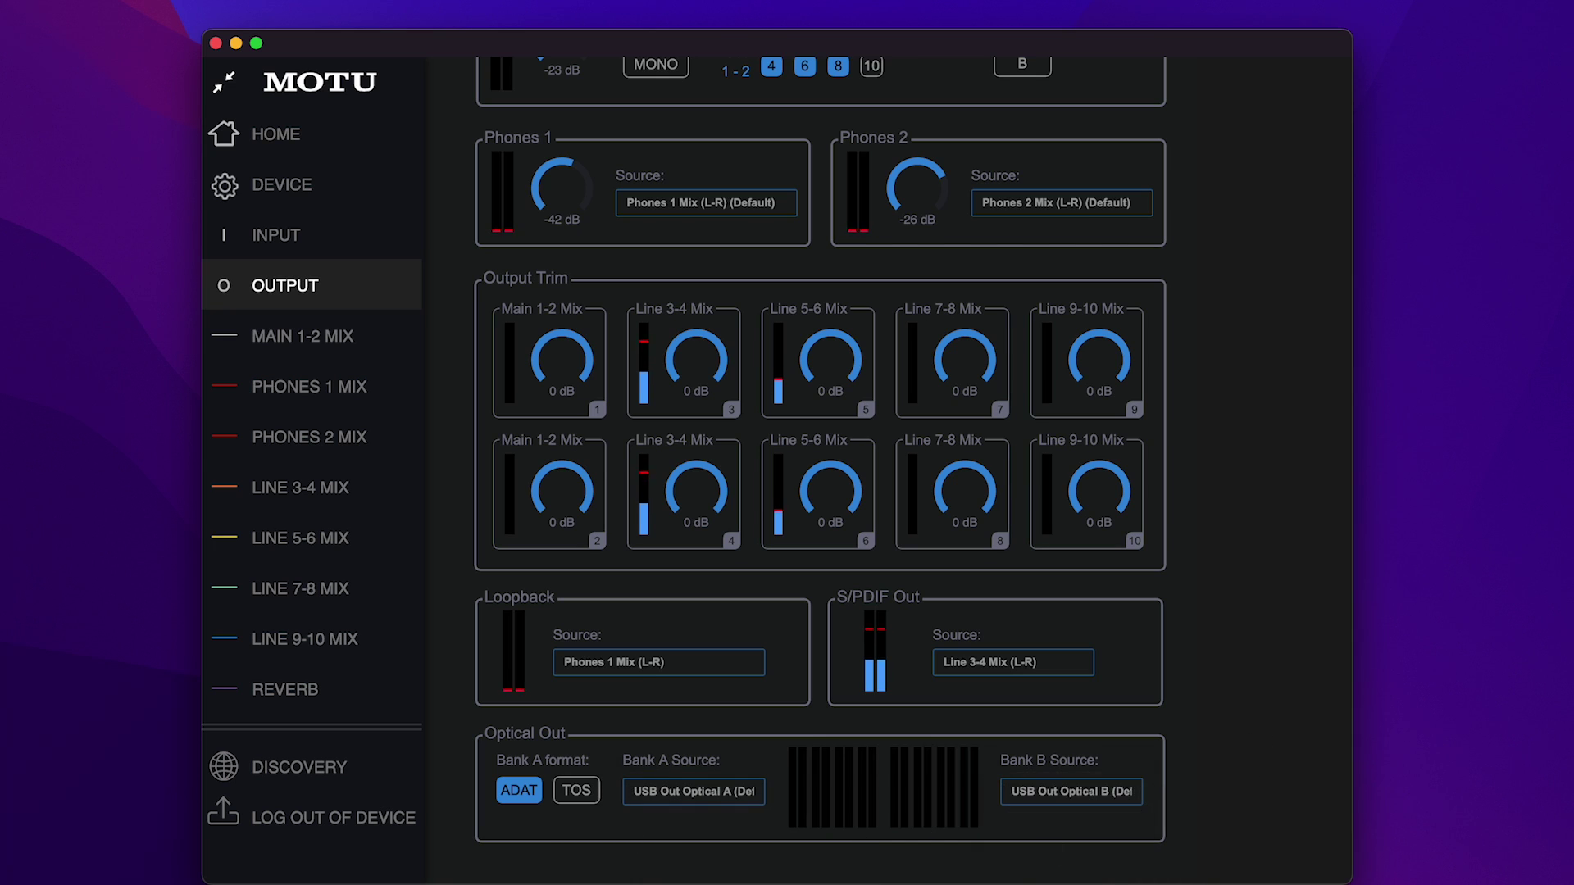
Toggle the Optical Out Bank A format between TOS and ADAT several times, leaving it on ADAT
click(565, 800)
click(519, 798)
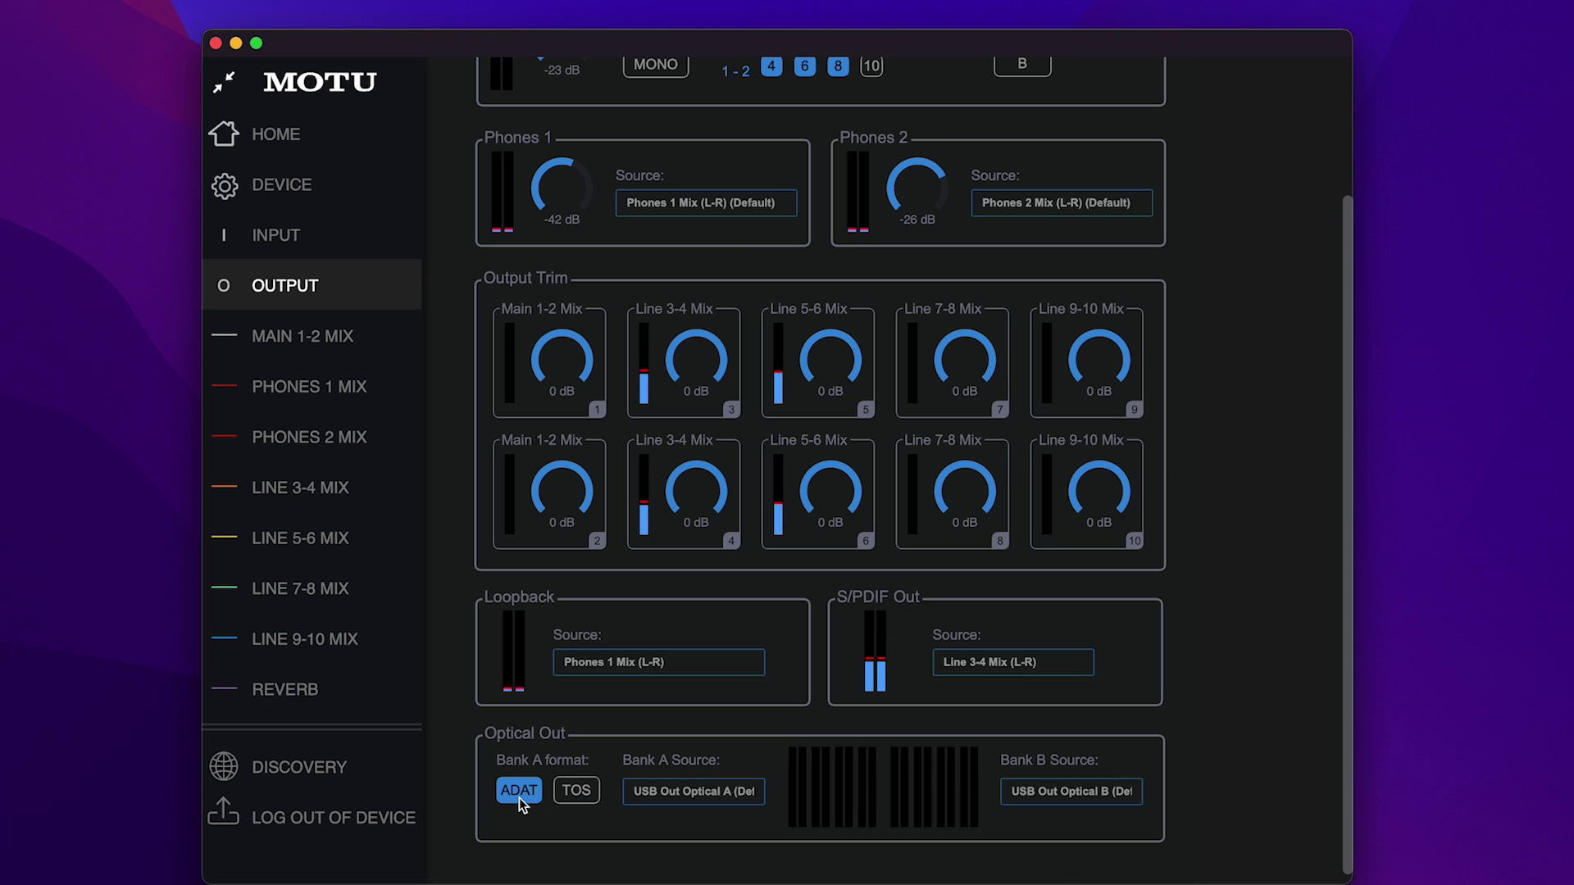
click(556, 791)
click(520, 790)
click(577, 790)
click(519, 789)
click(586, 798)
click(523, 794)
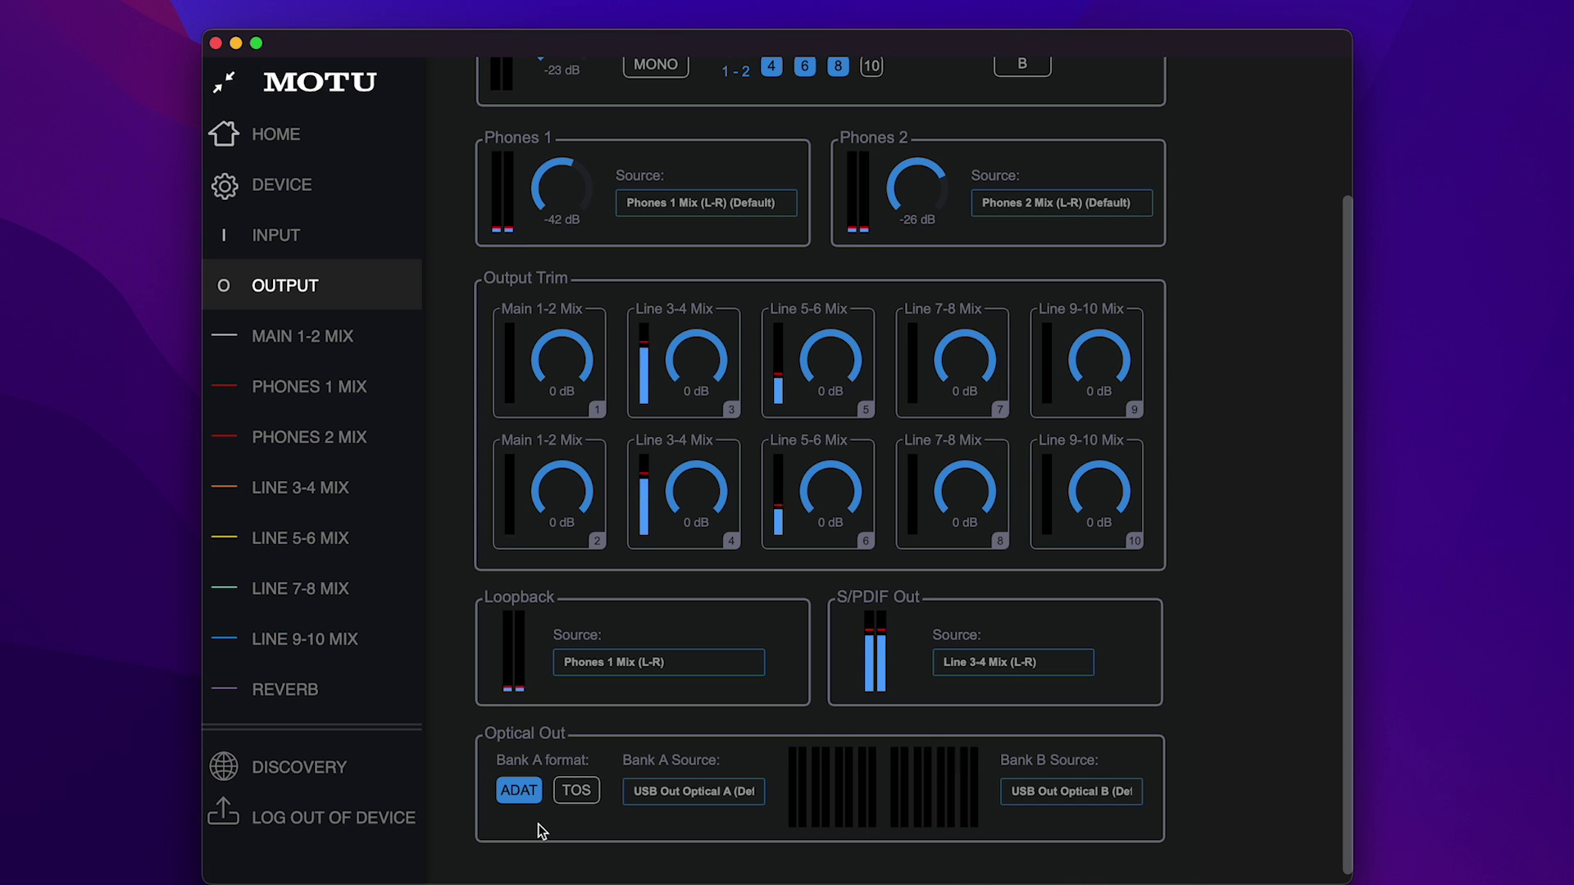
Switch control to the UltraLite-mk5 from the list of available devices and return to the 828
click(382, 771)
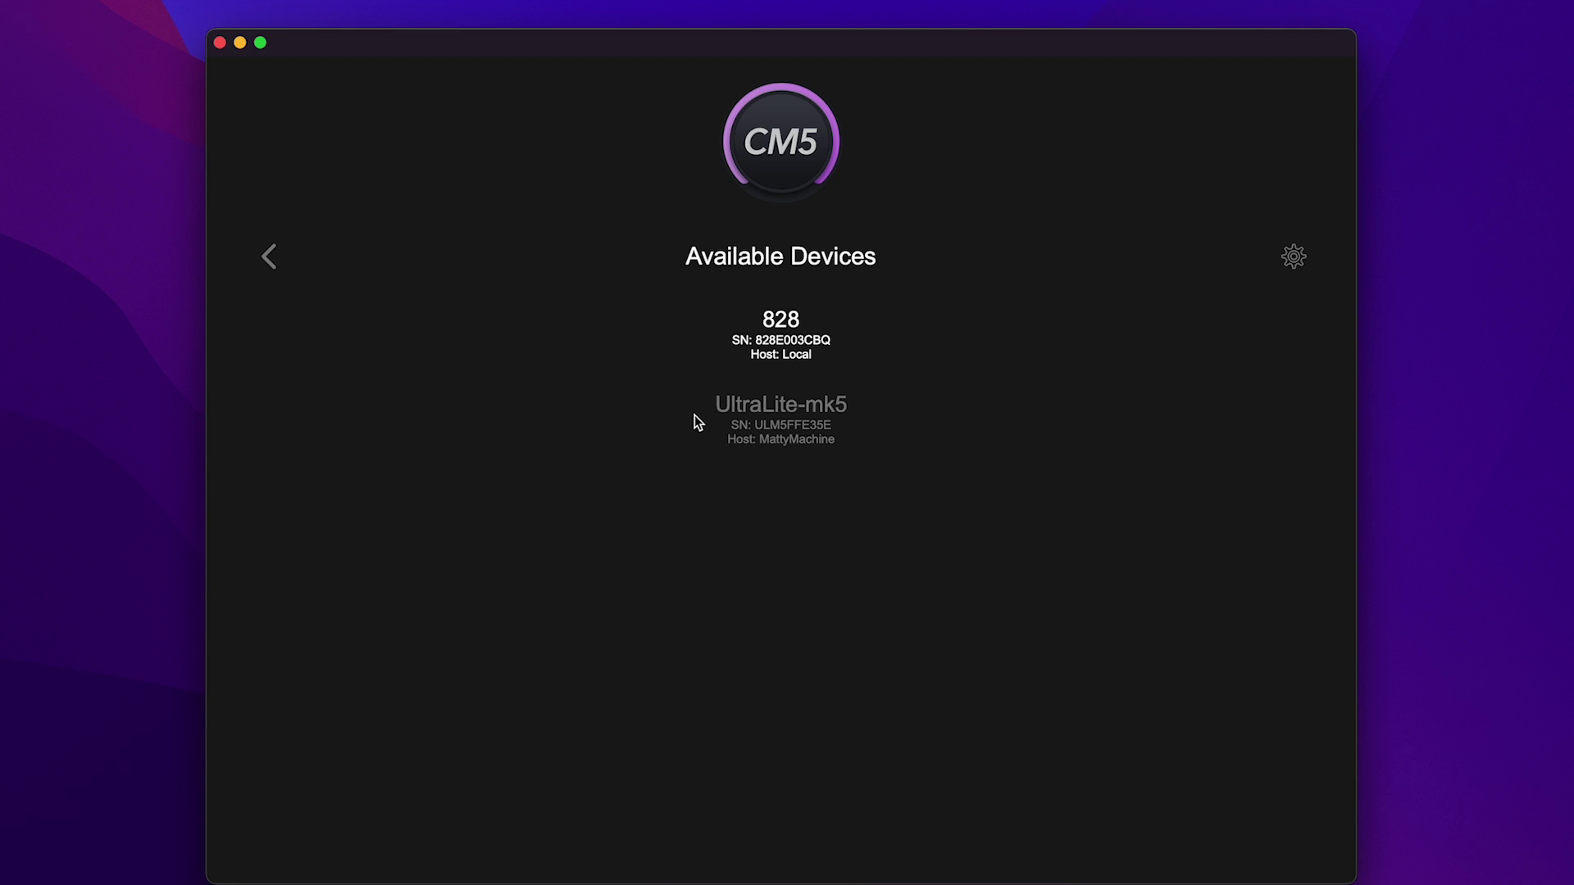
click(733, 412)
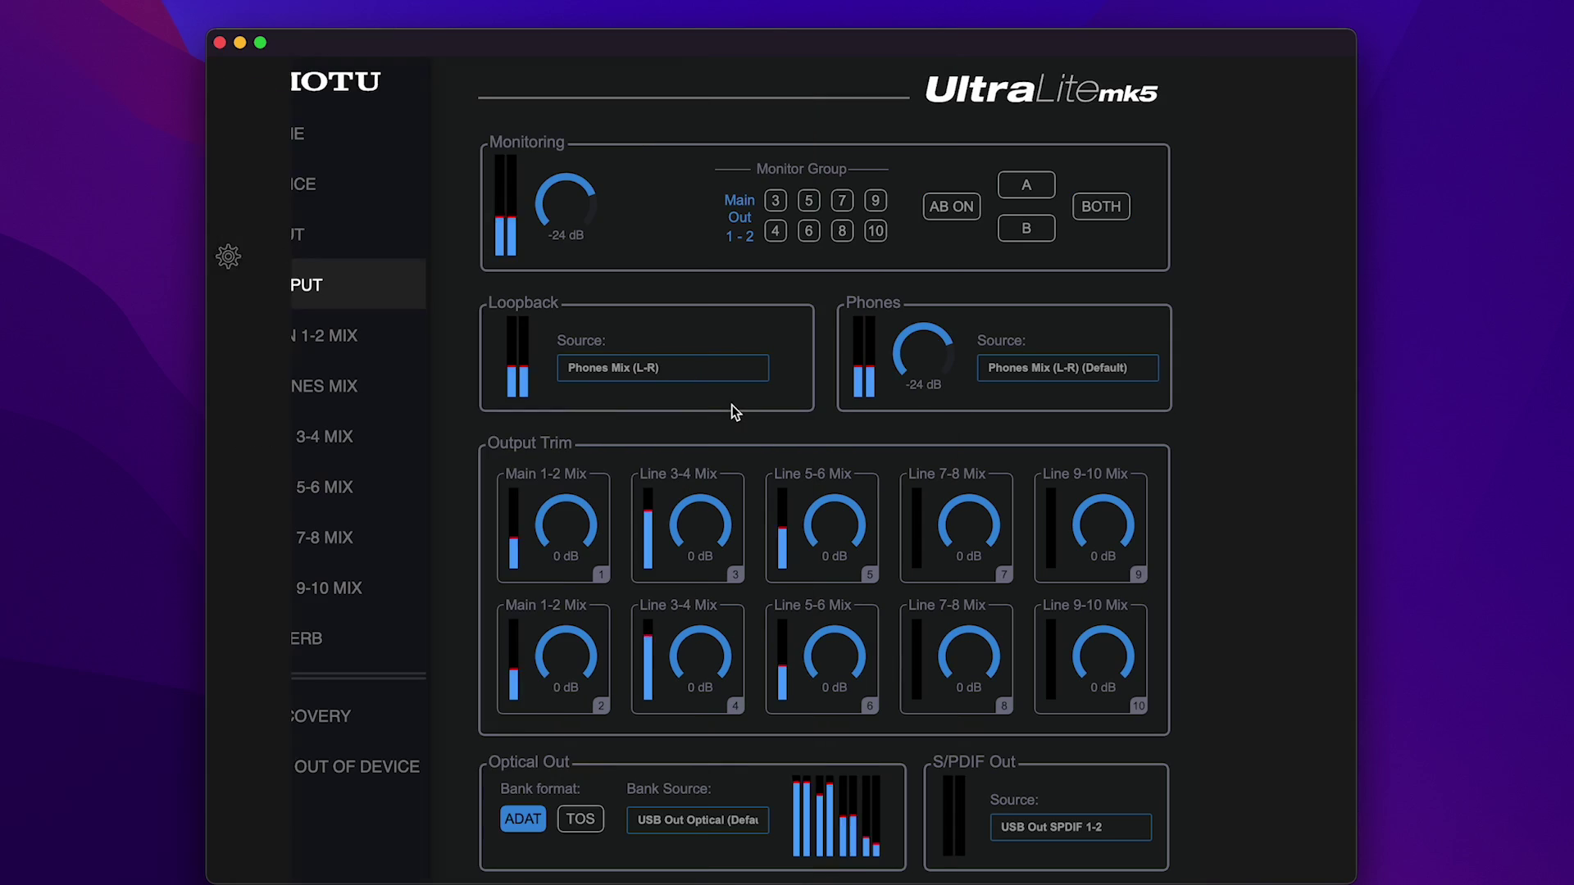
click(372, 709)
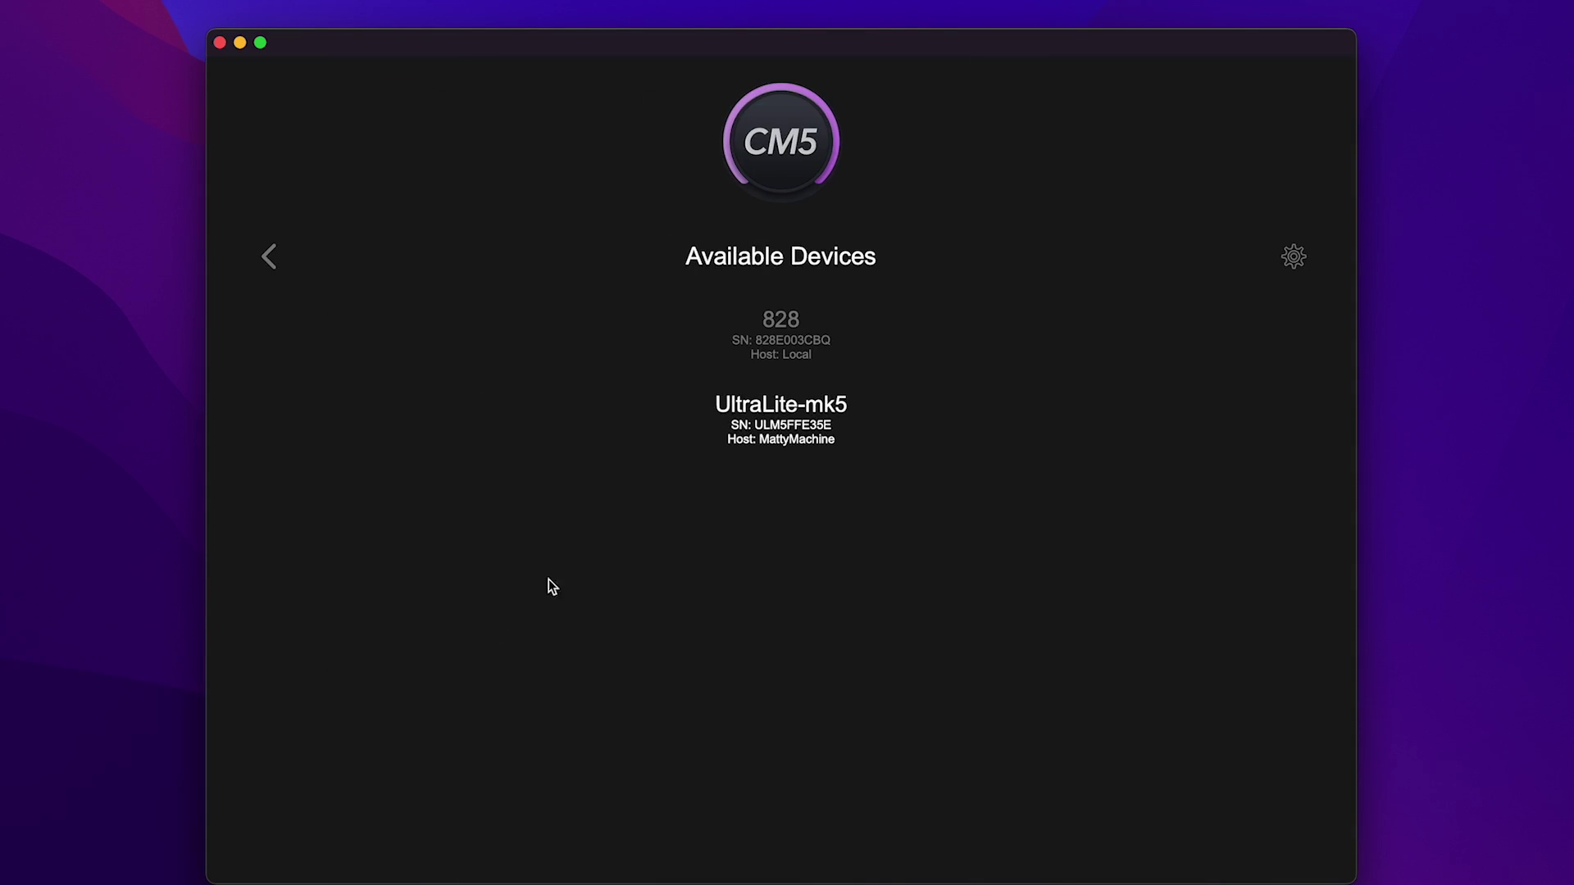
click(794, 347)
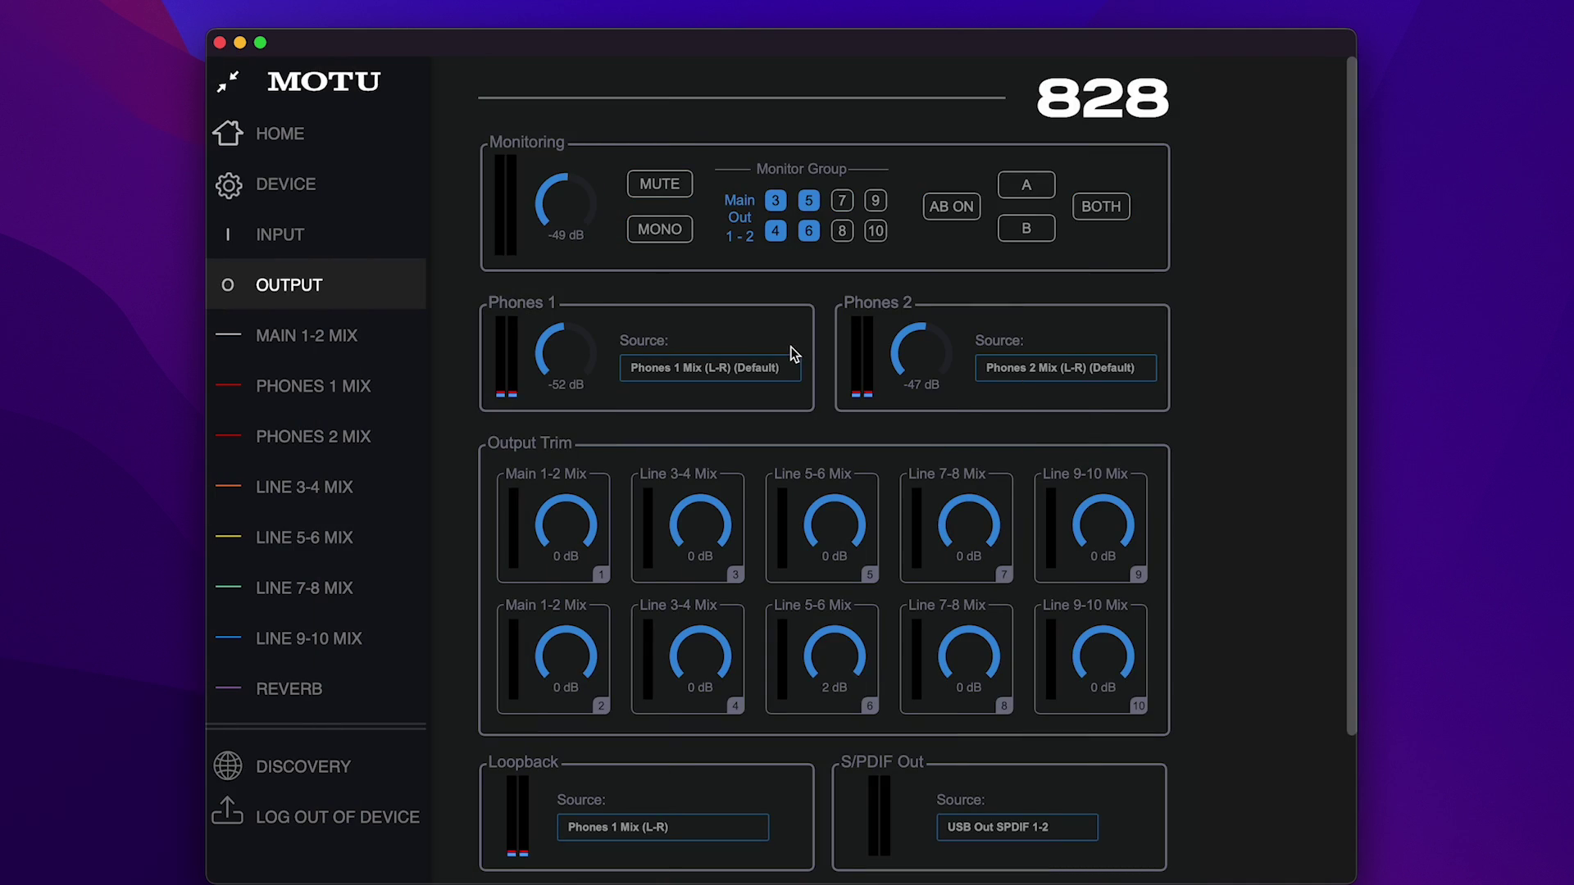
Open the 828's device settings and set a device password, entering the new password twice
click(371, 185)
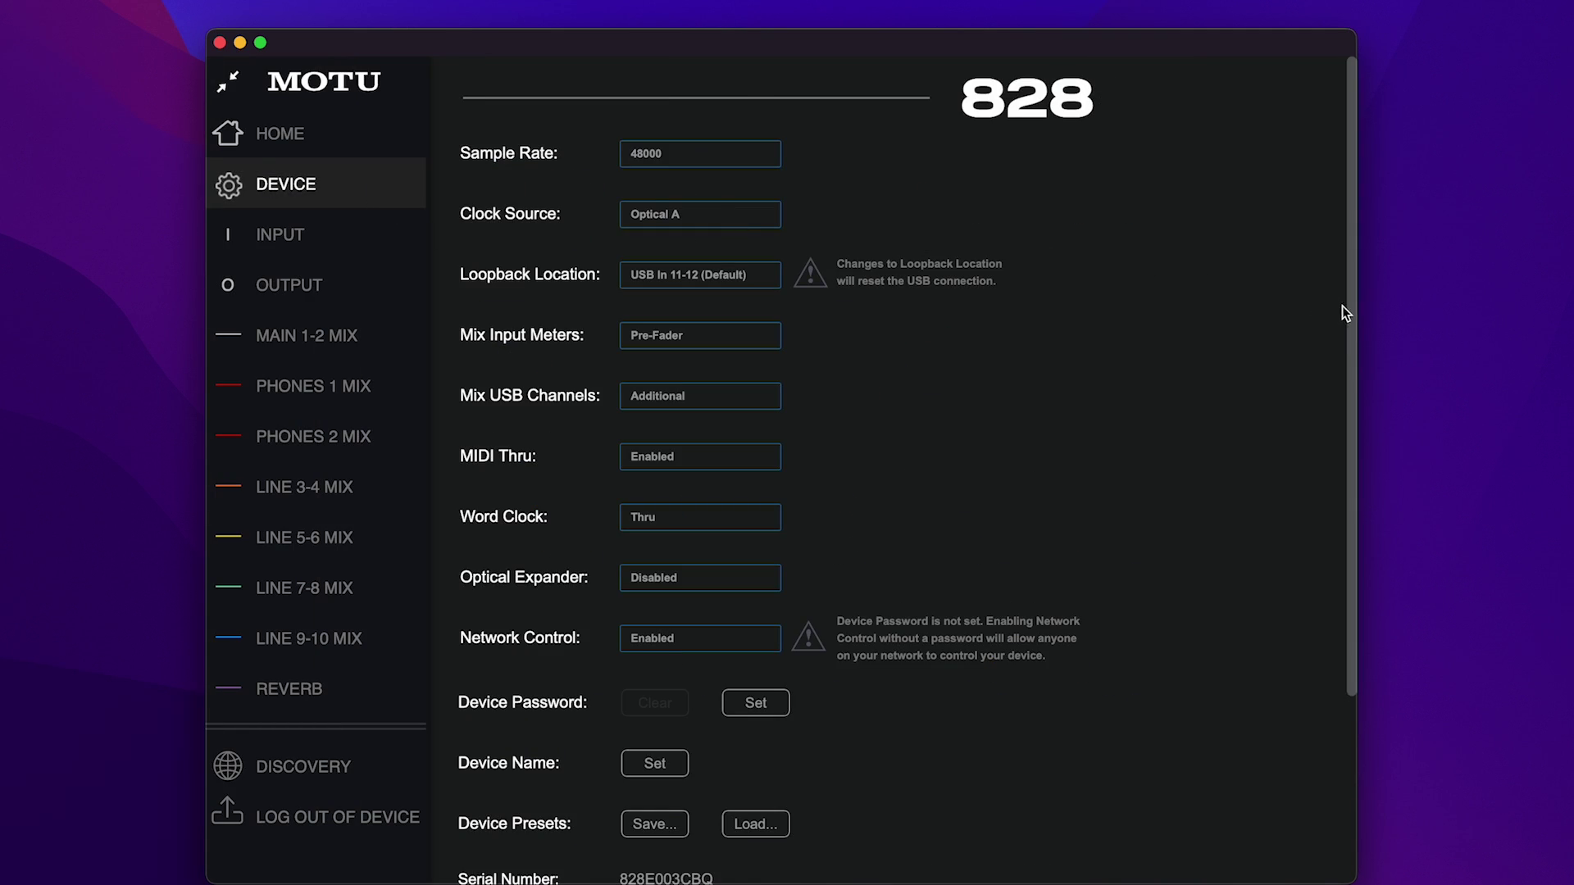
scroll(1348, 320, down, 5)
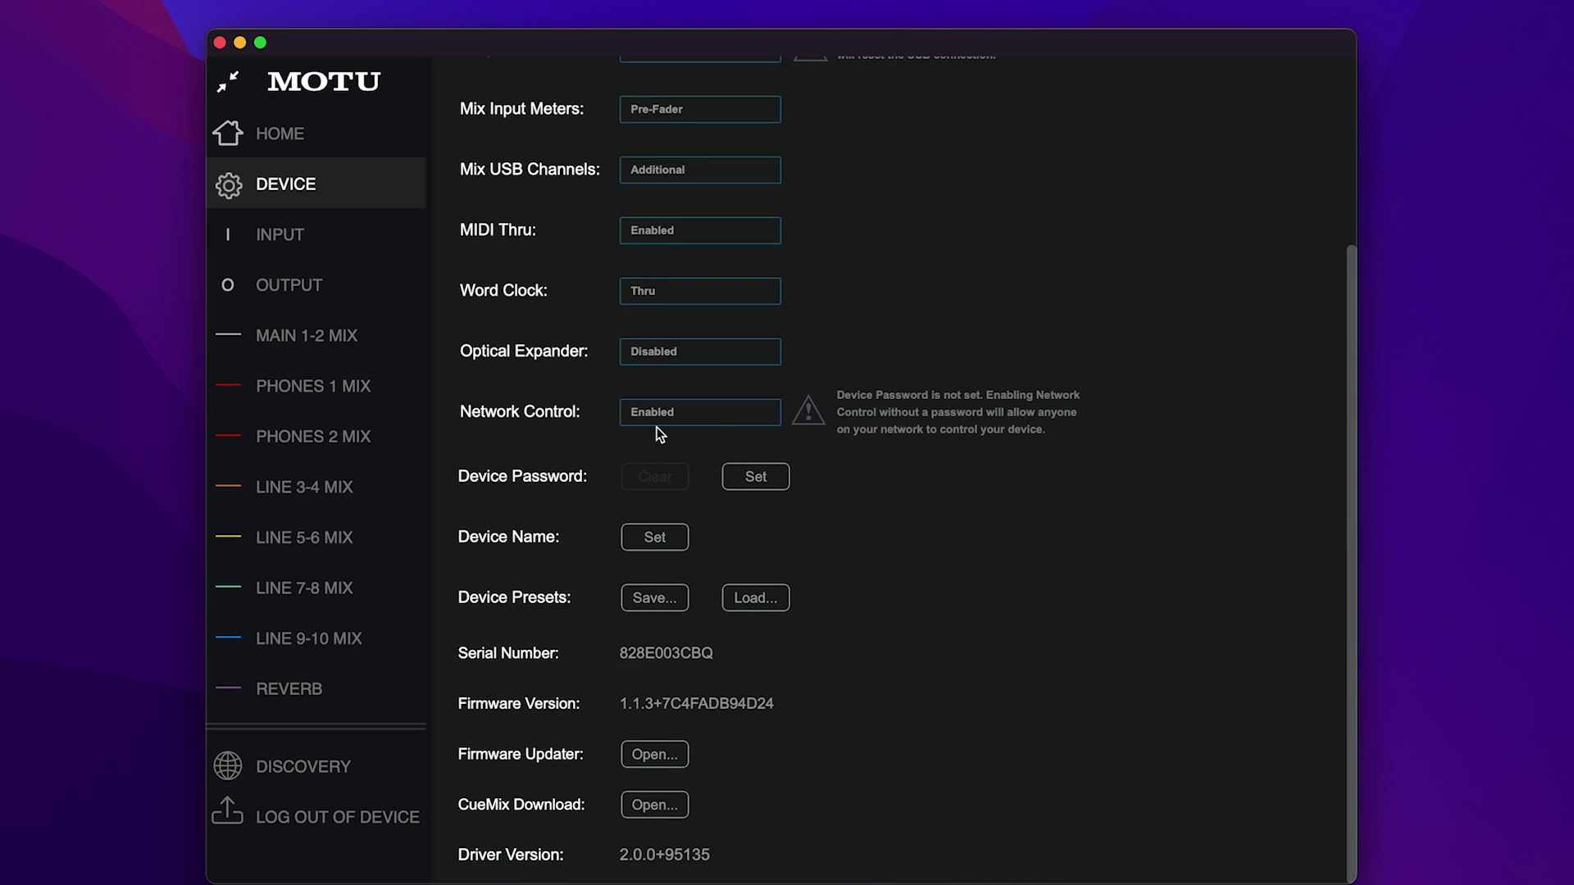
click(752, 477)
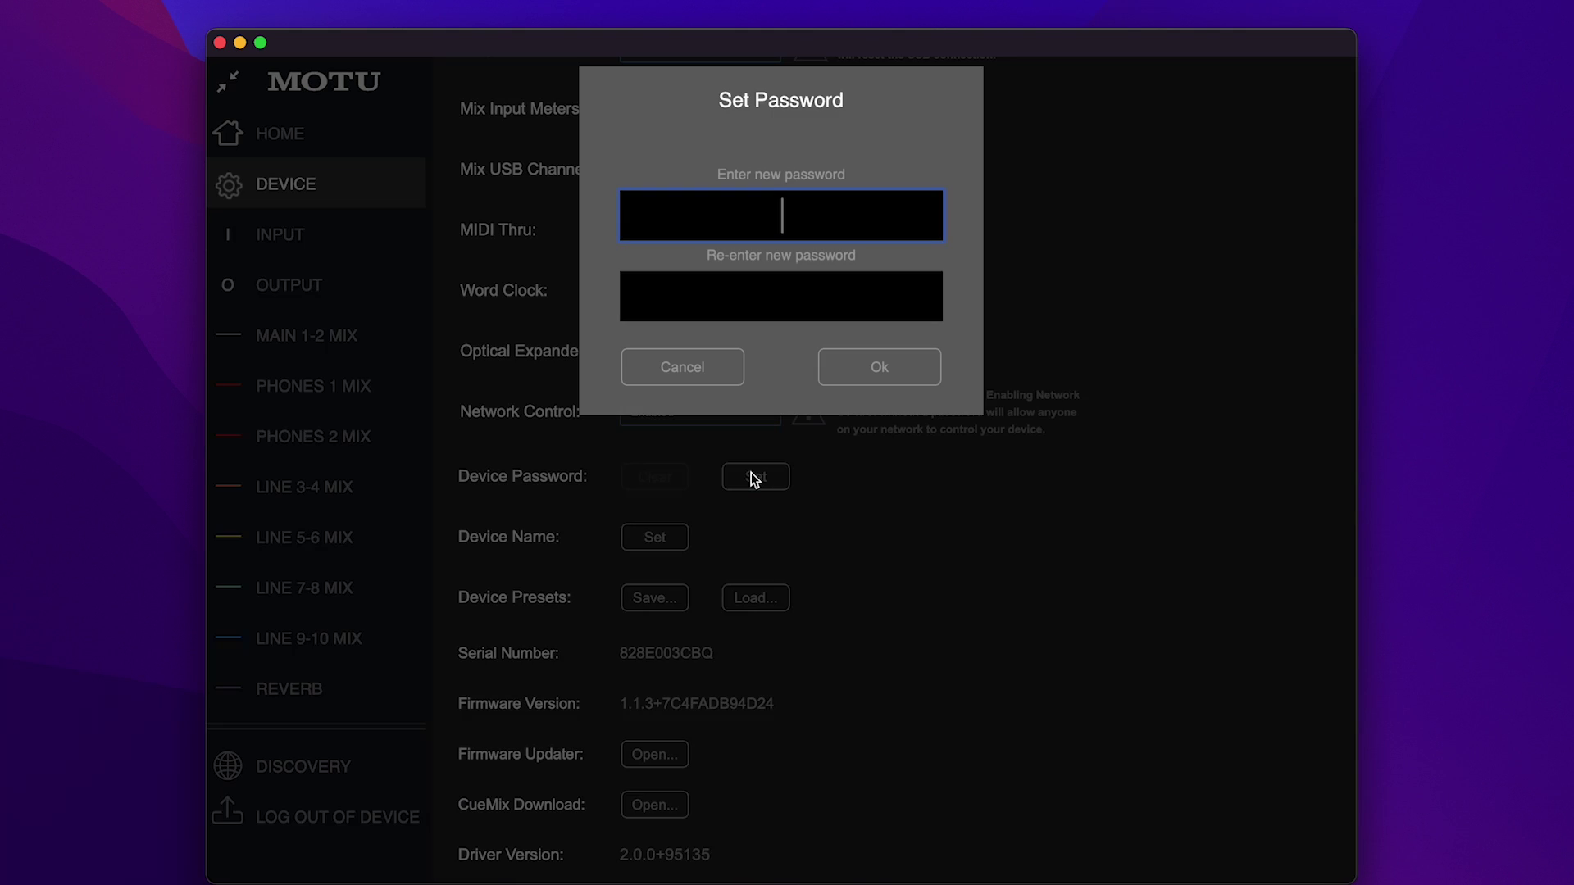
text(****)
key(Tab)
text(****)
click(858, 383)
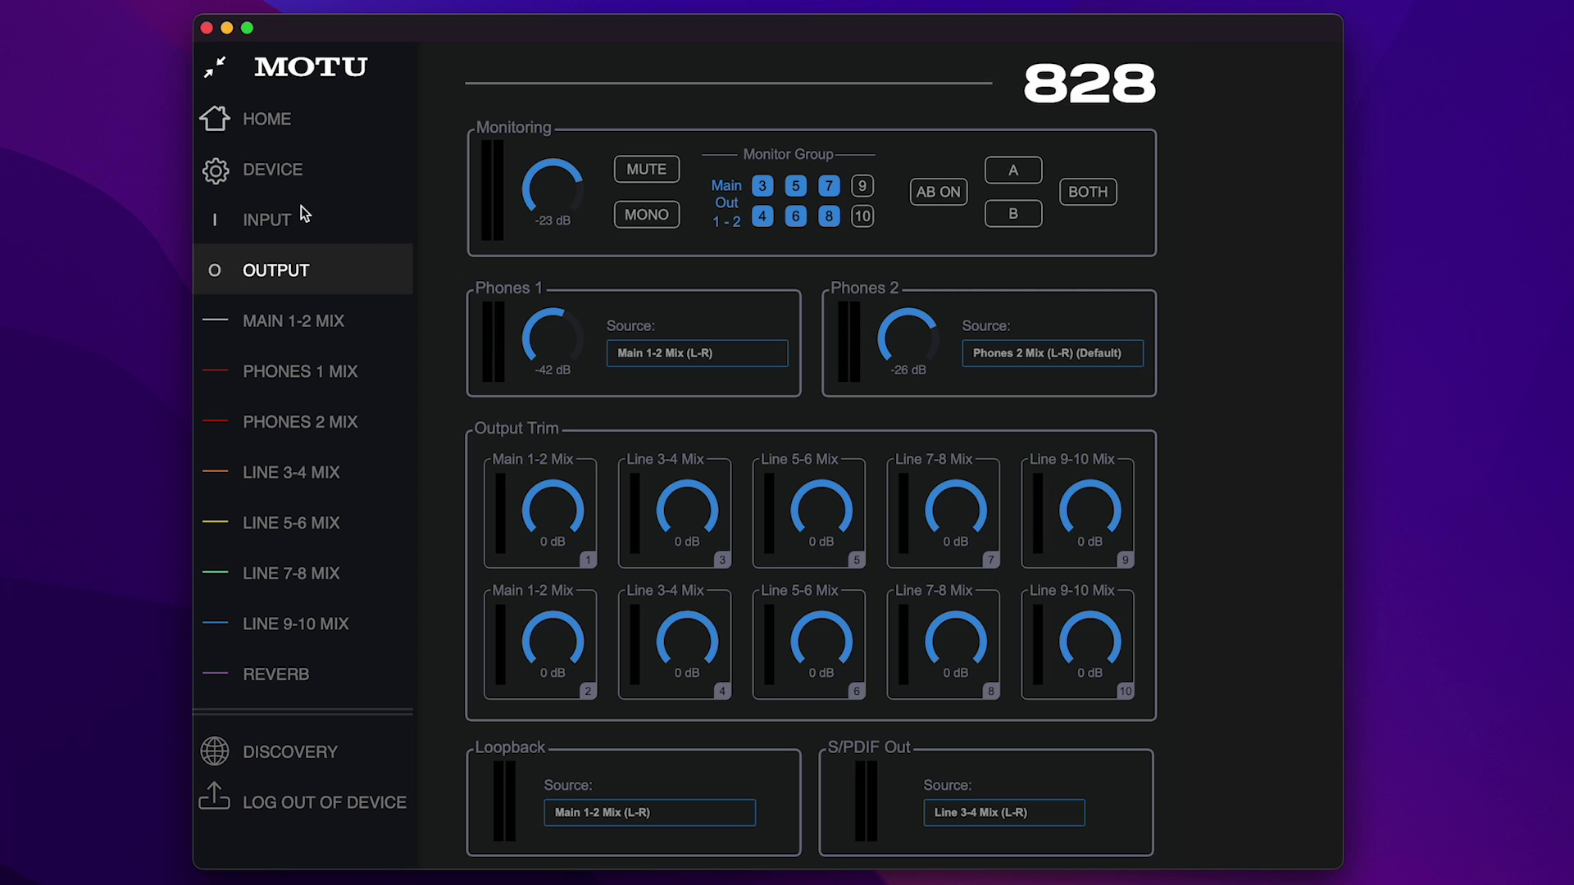
On the home page, enable input monitoring of Line In 3 and 4 on Main Out 1-2
click(249, 130)
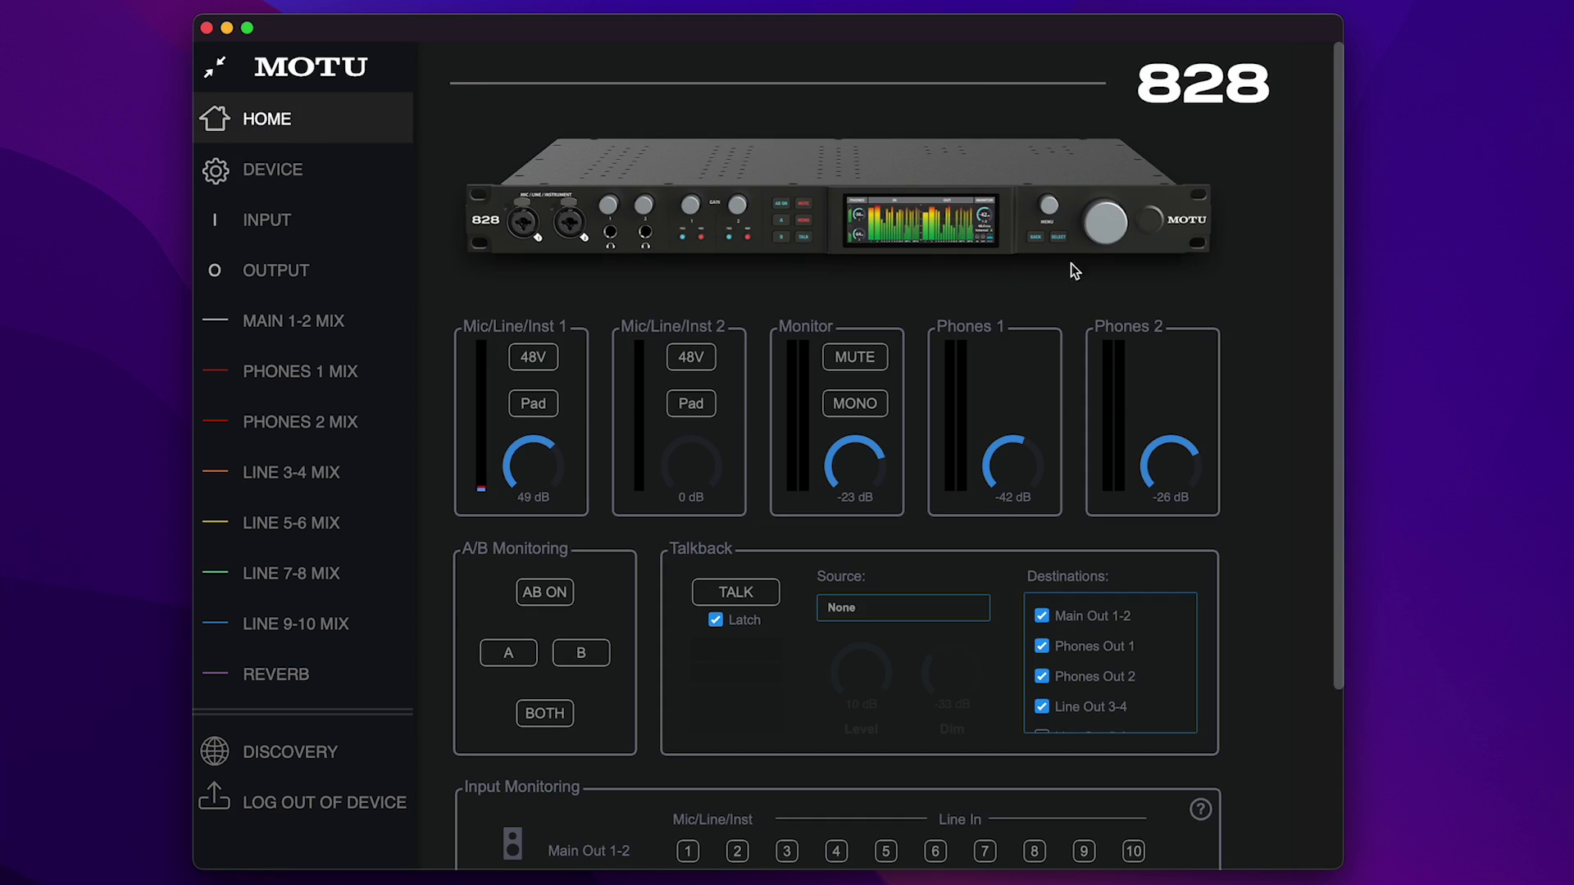
scroll(1334, 263, down, 4)
scroll(1348, 387, down, 1)
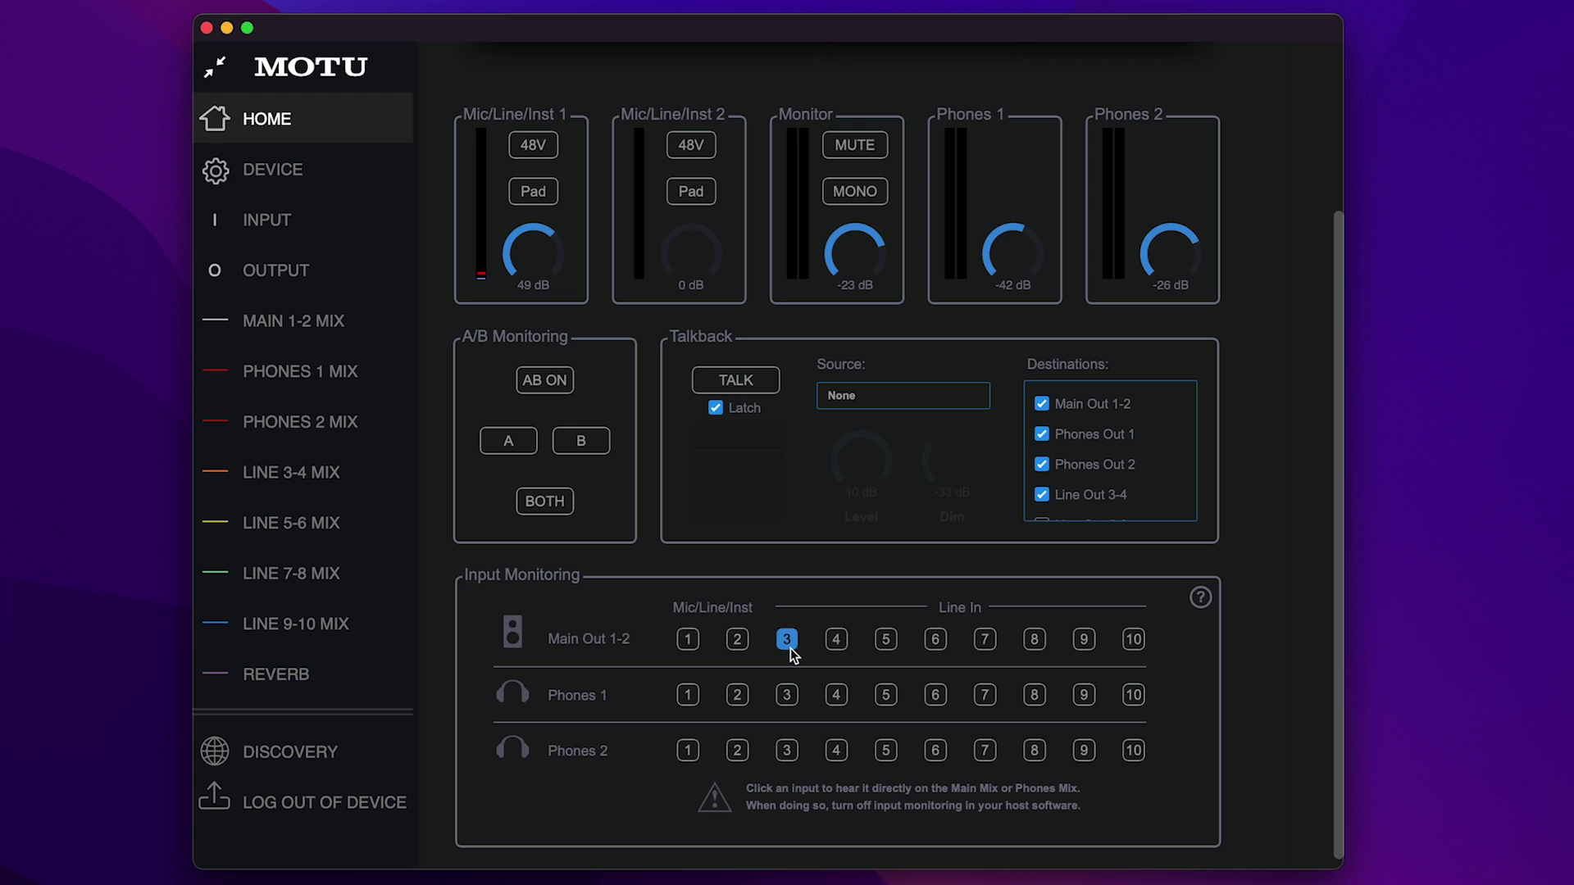
click(837, 647)
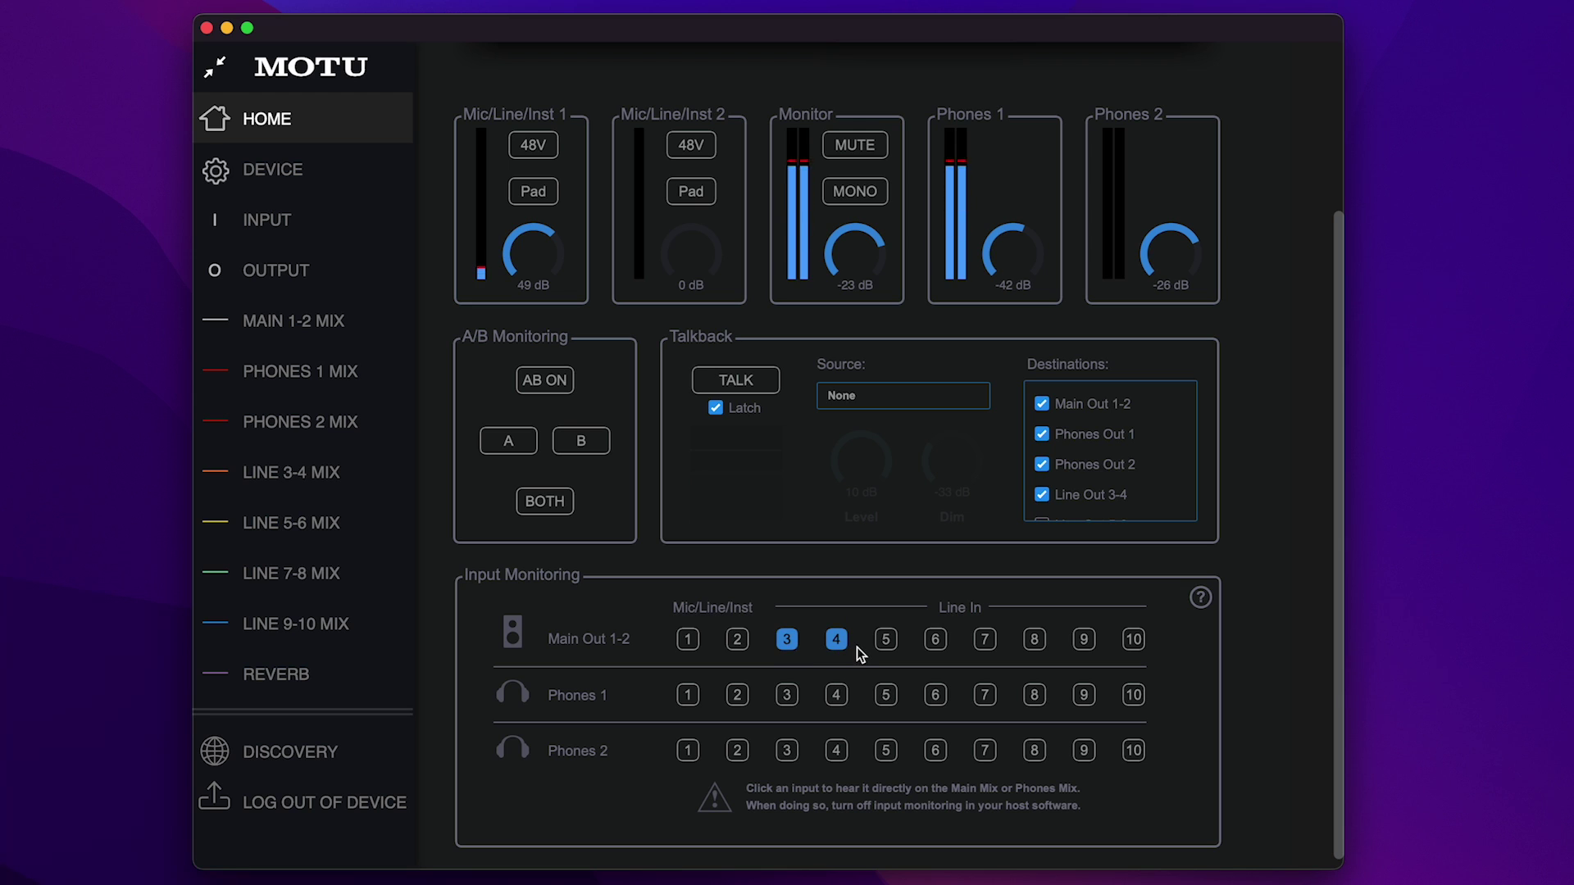
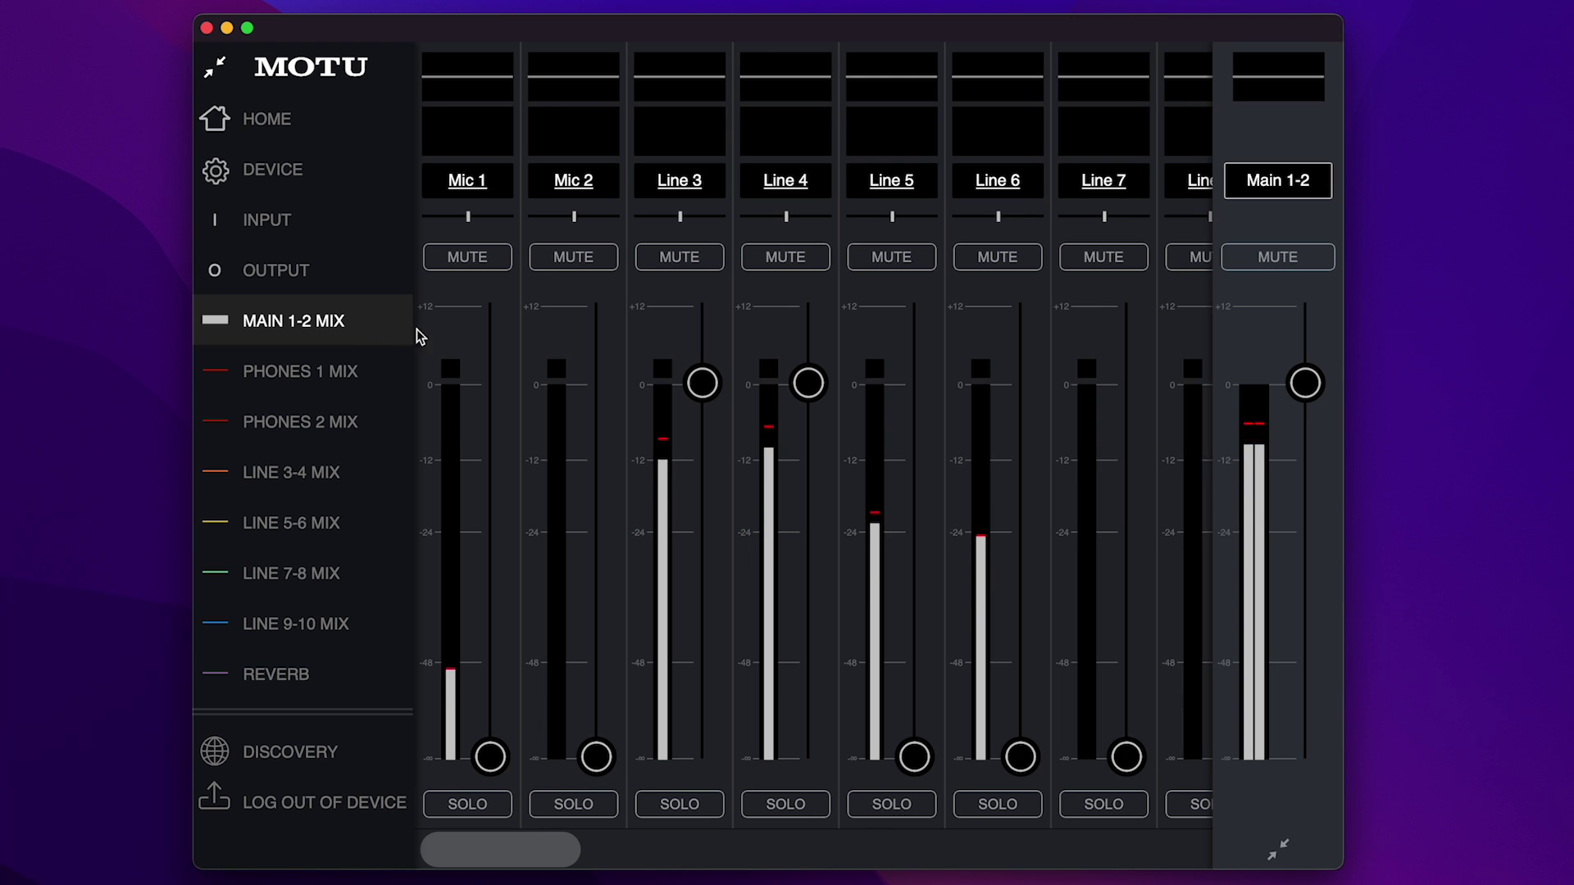
In the Main 1-2 mix, nudge Line 4 down slightly and raise Line 5 to about -43 dB and Line 6 to about -48 dB
drag(808, 383, 809, 389)
drag(914, 756, 914, 633)
drag(1031, 757, 1031, 662)
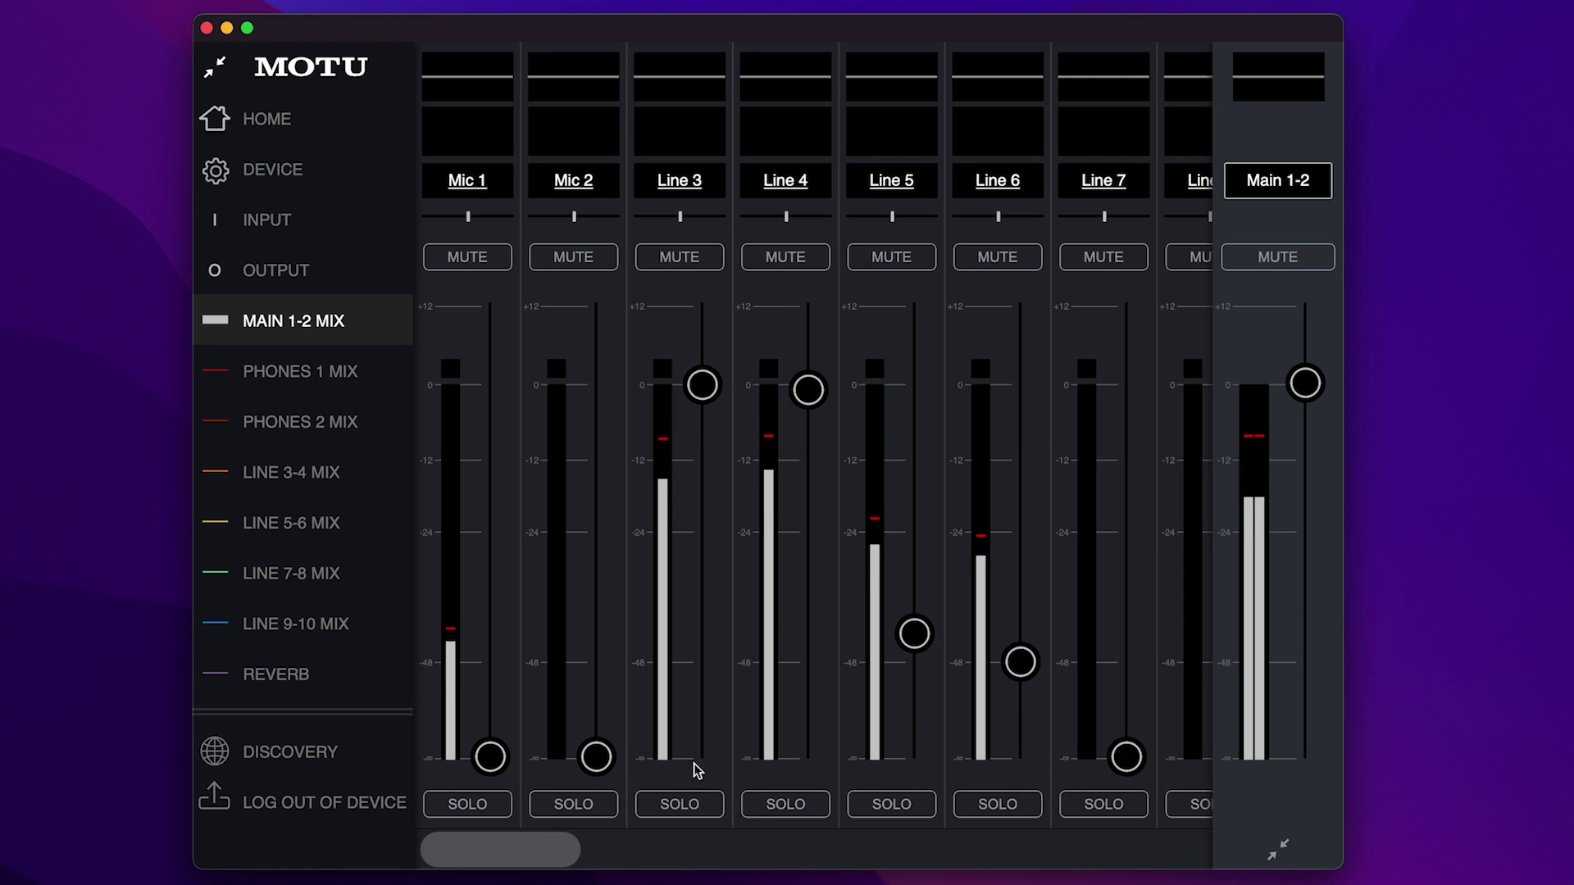
Pull the Line 5 and Line 6 faders down to minimum and reset both to 0 dB
drag(551, 853, 627, 851)
drag(671, 674, 670, 757)
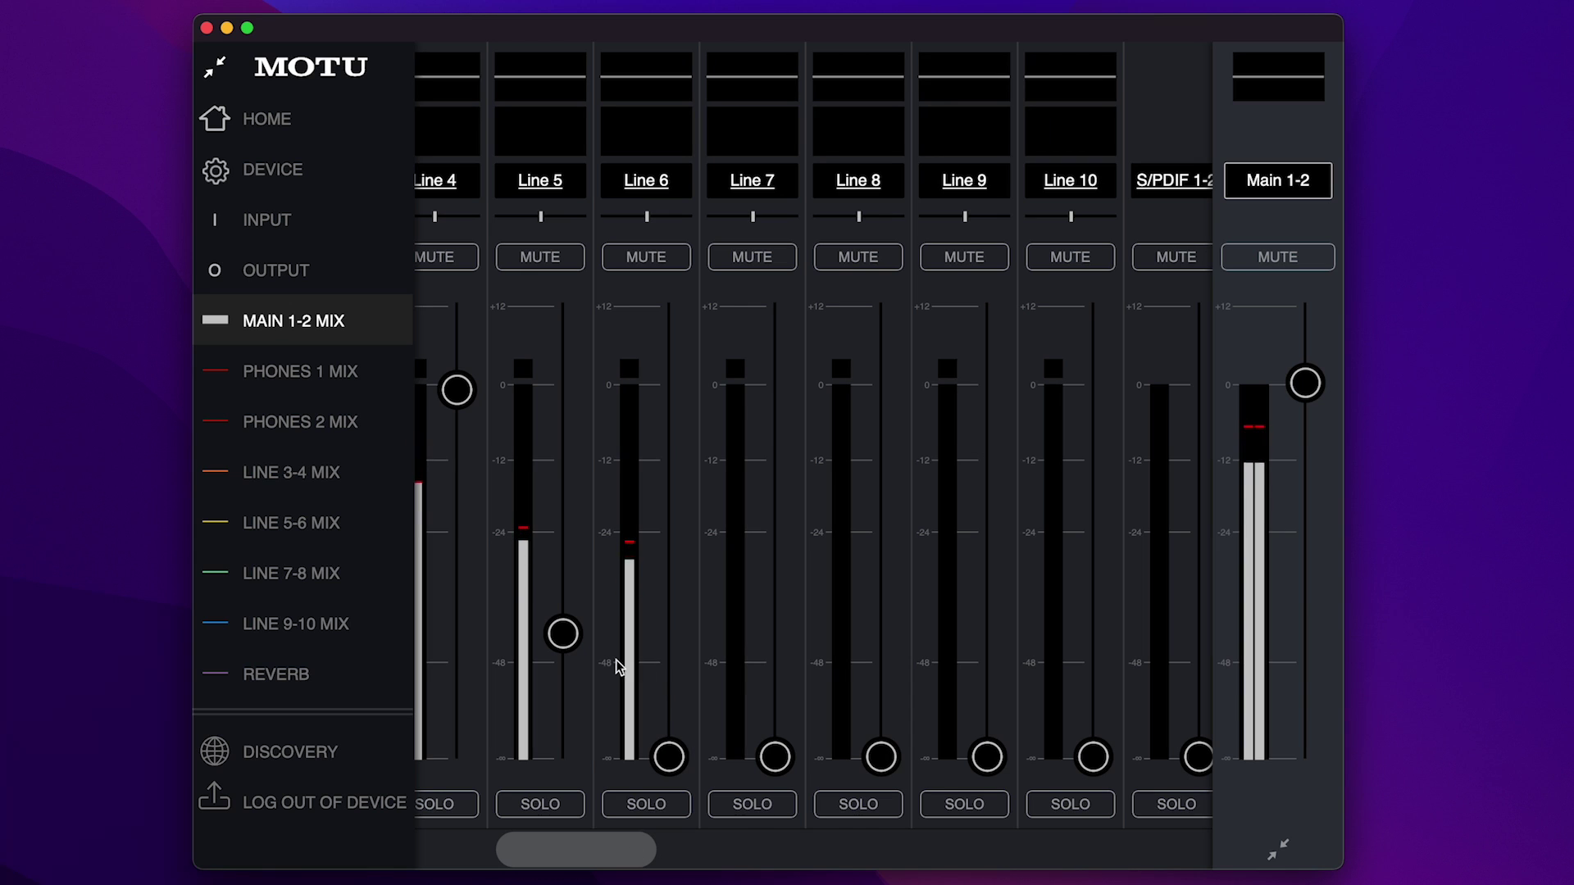
drag(562, 648, 562, 757)
double_click(670, 752)
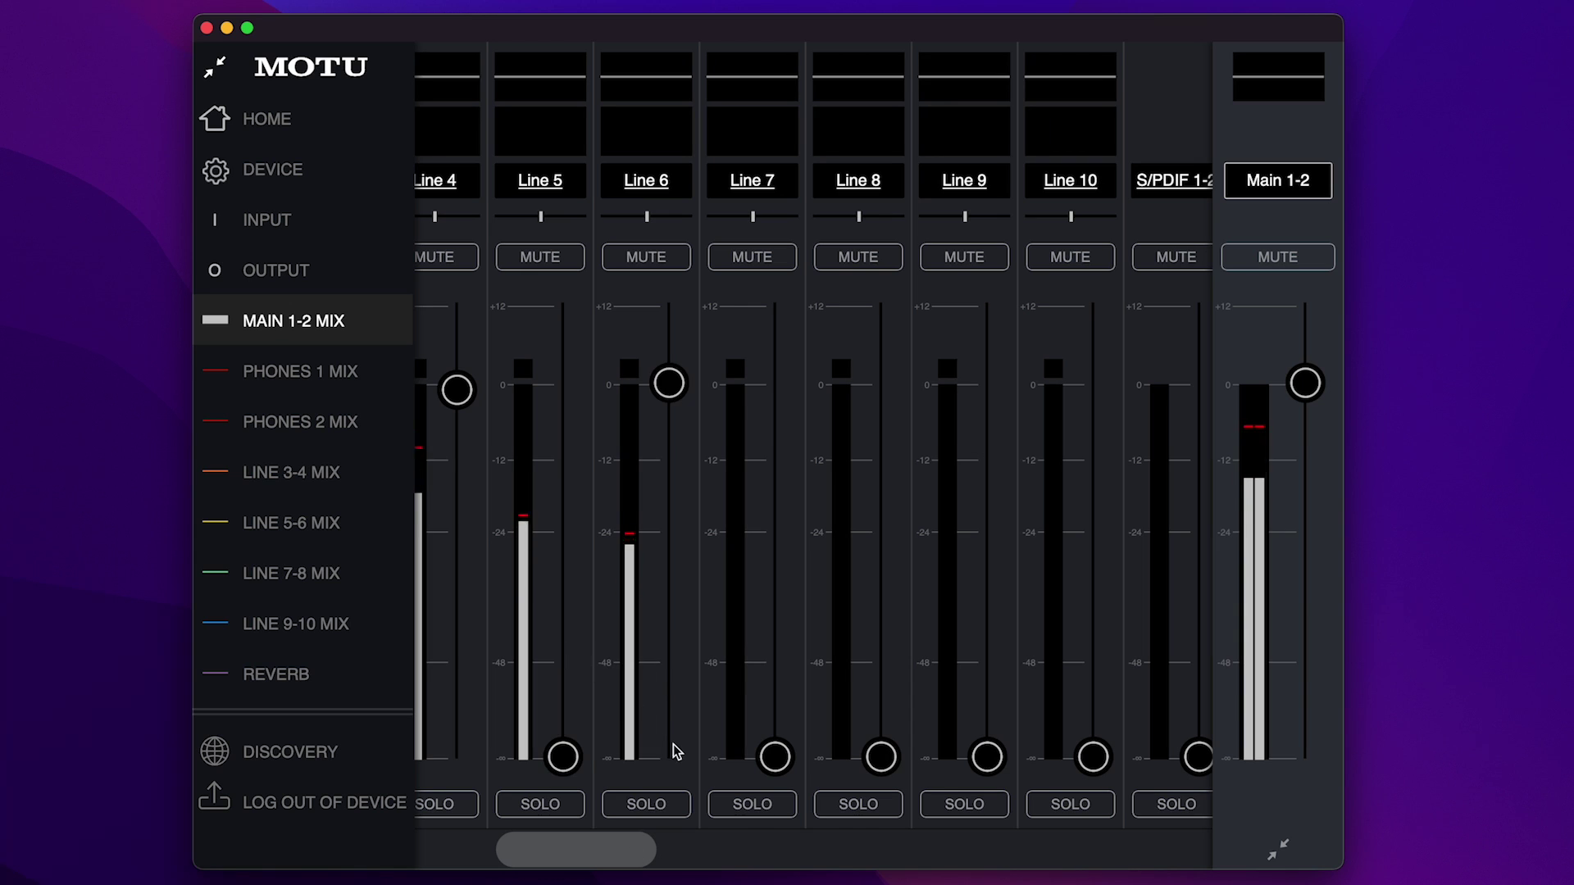
double_click(564, 756)
drag(632, 853, 571, 853)
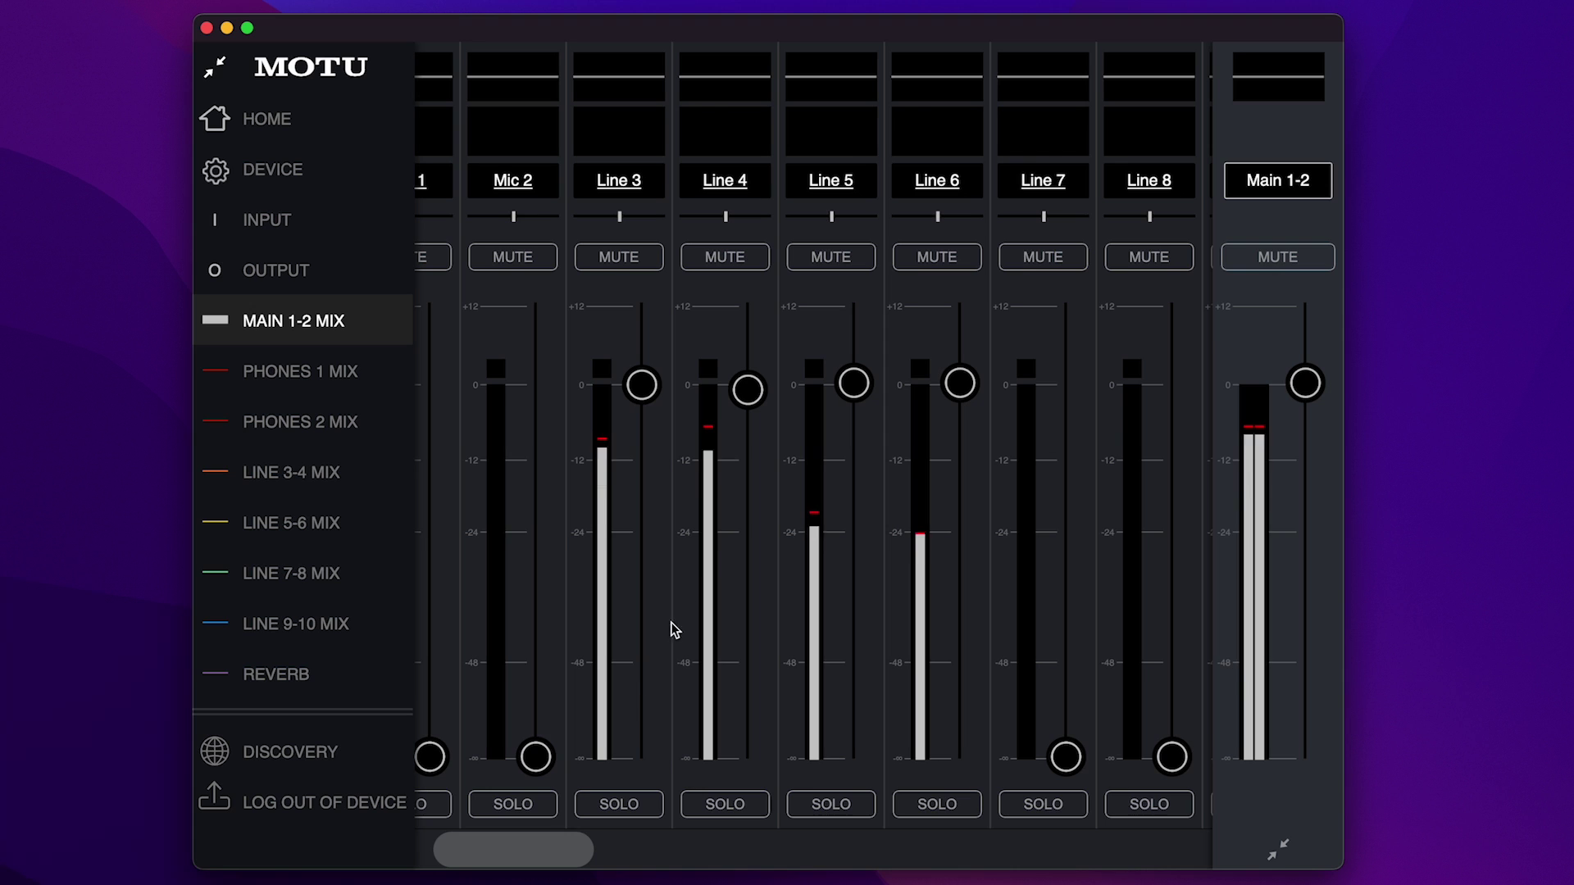
Lower the Line 5 fader to about -13 dB and the Line 6 fader to about -16 dB
drag(853, 383, 853, 446)
drag(959, 383, 960, 463)
drag(859, 452, 859, 473)
drag(959, 461, 961, 485)
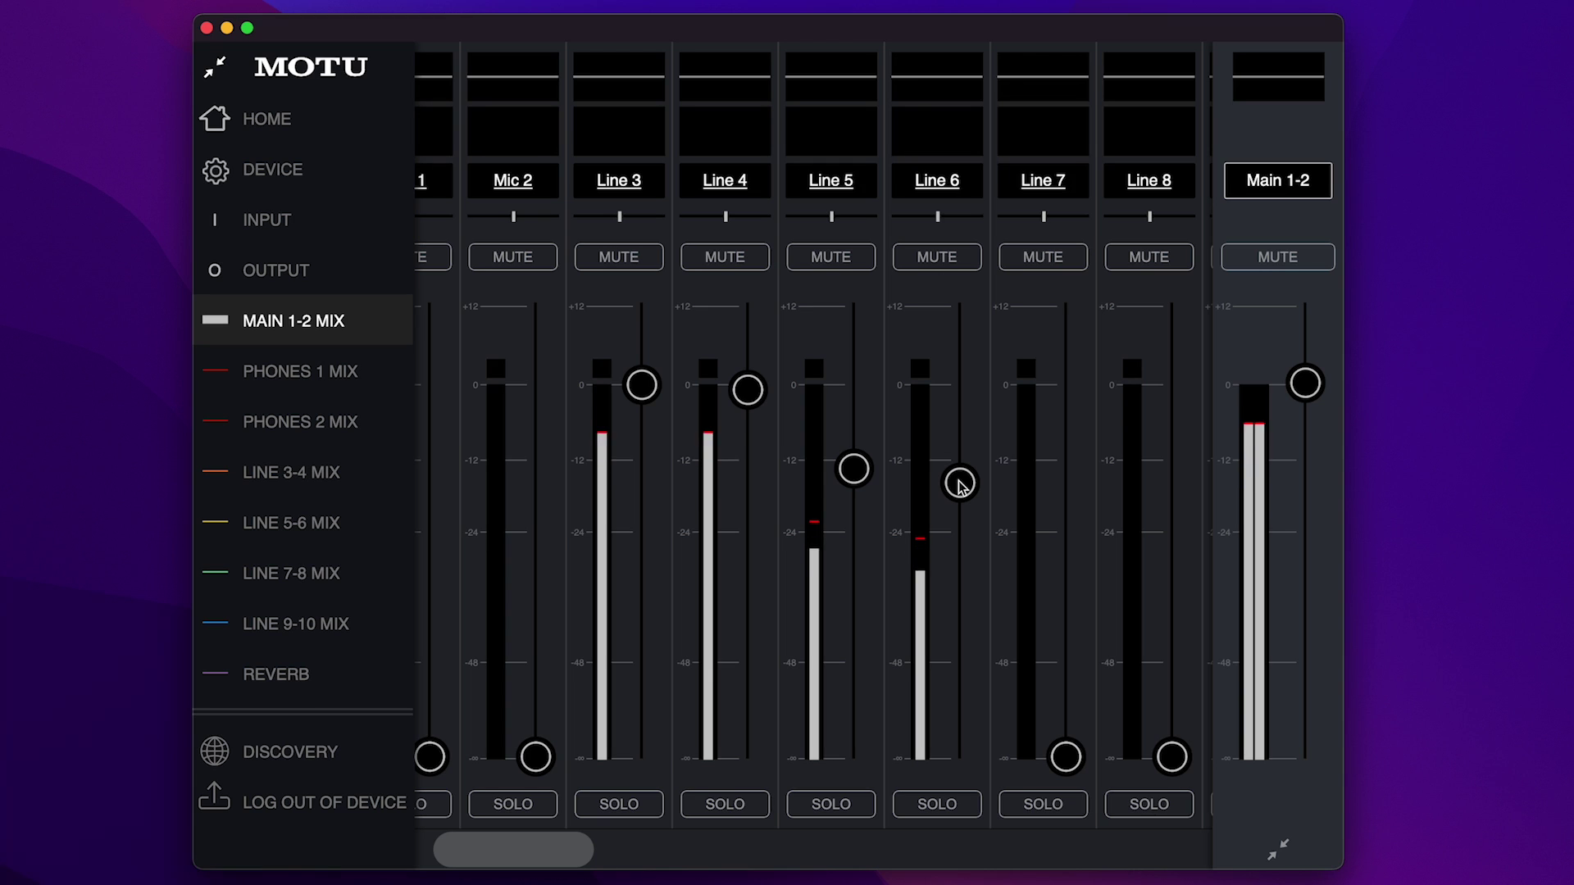
Nudge the Main 1-2 master fader slightly below 0 dB and solo Line 3, Line 4 and Line 5
mouse_move(1295, 390)
mouse_down()
mouse_move(1307, 588)
mouse_move(1313, 390)
mouse_up()
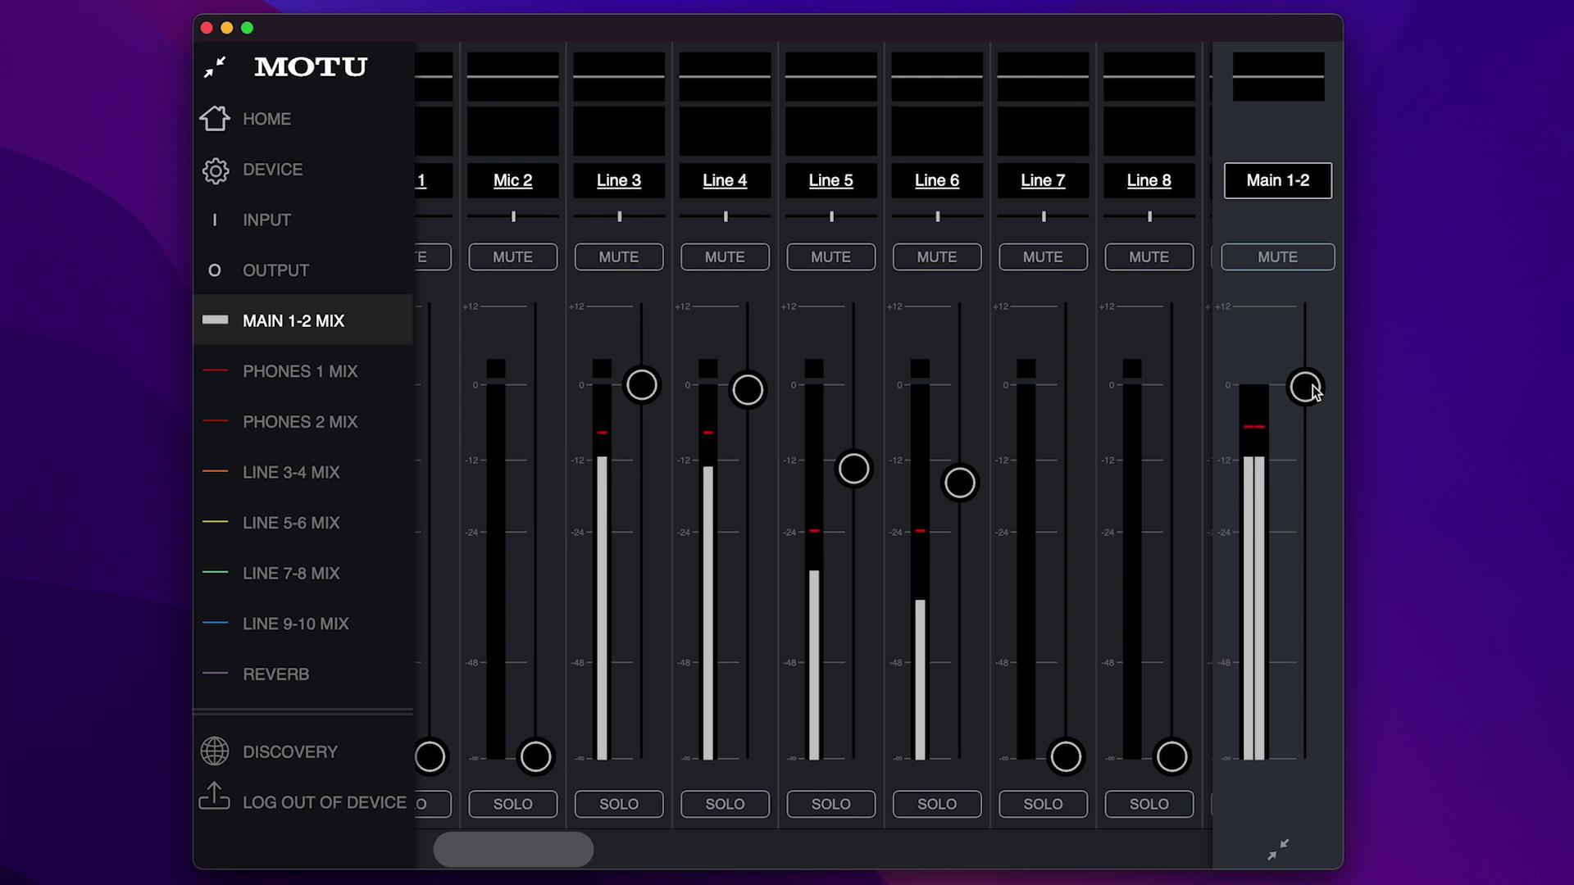
click(637, 805)
click(721, 804)
click(829, 804)
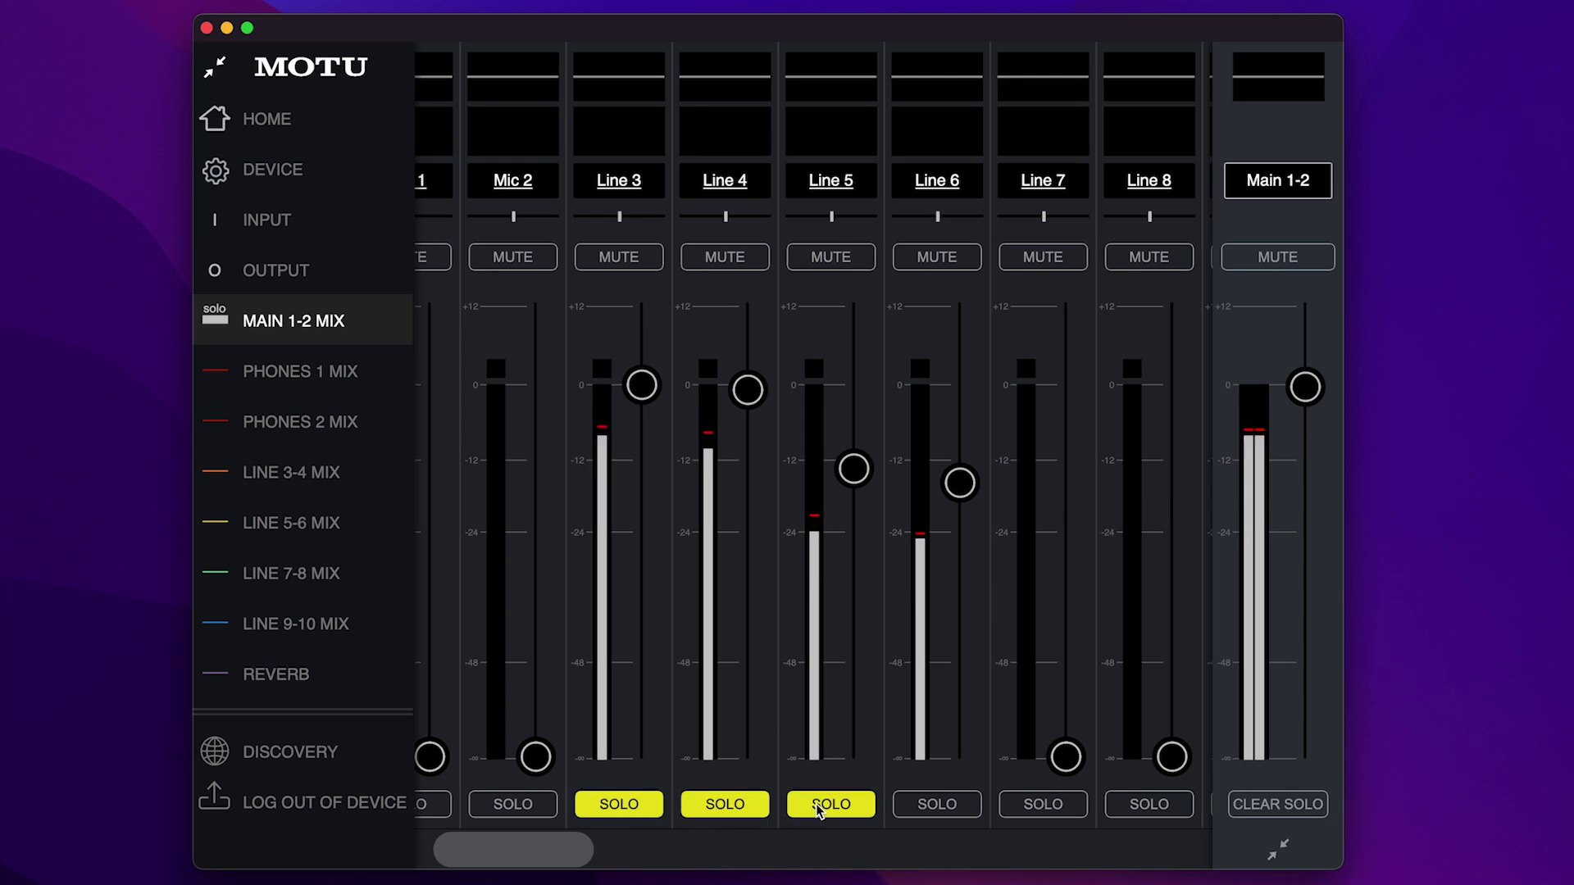
Briefly solo Line 6 in the Main 1-2 mix, then clear the solos on Lines 3, 4 and 5
click(924, 808)
click(930, 806)
click(842, 805)
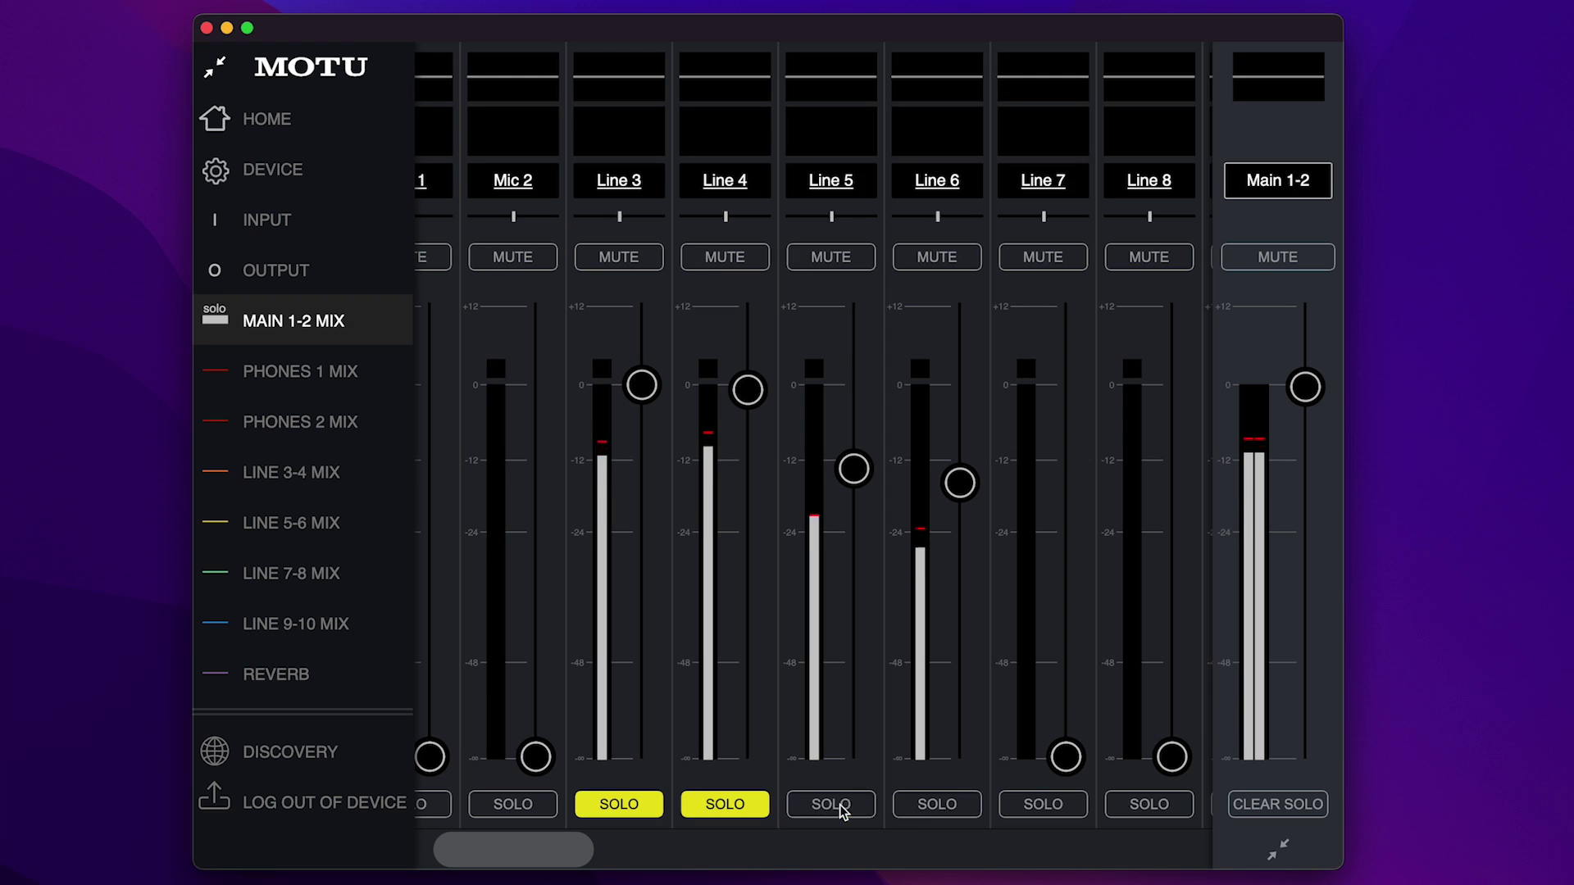
click(736, 805)
click(636, 807)
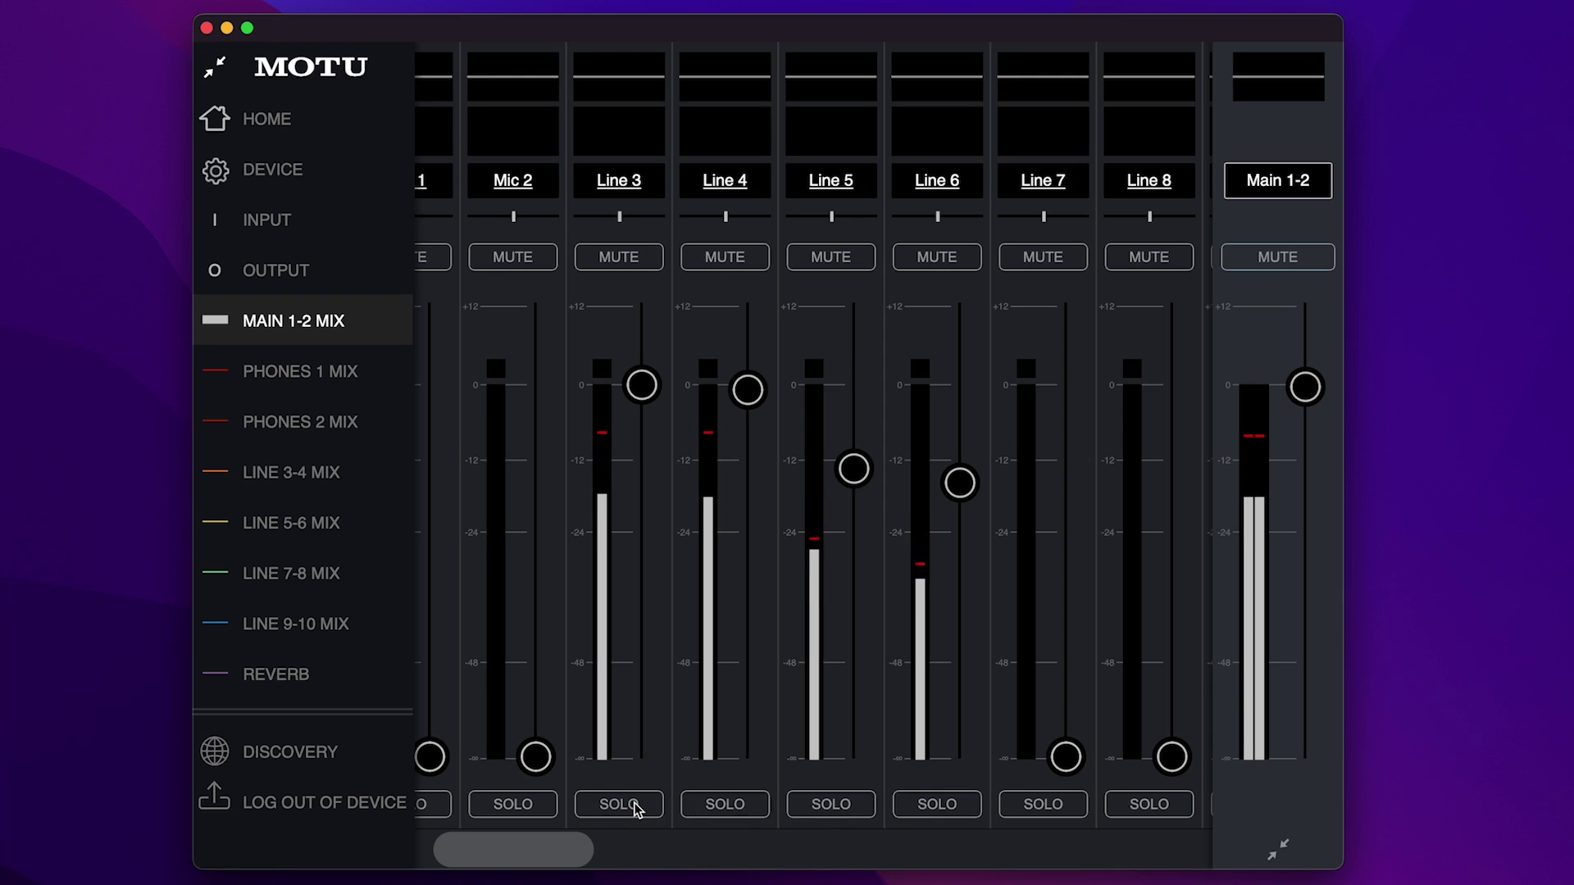
Try muting and unmuting Line 3, Line 4, Line 5 and Line 6 in the Main 1-2 mix
click(629, 258)
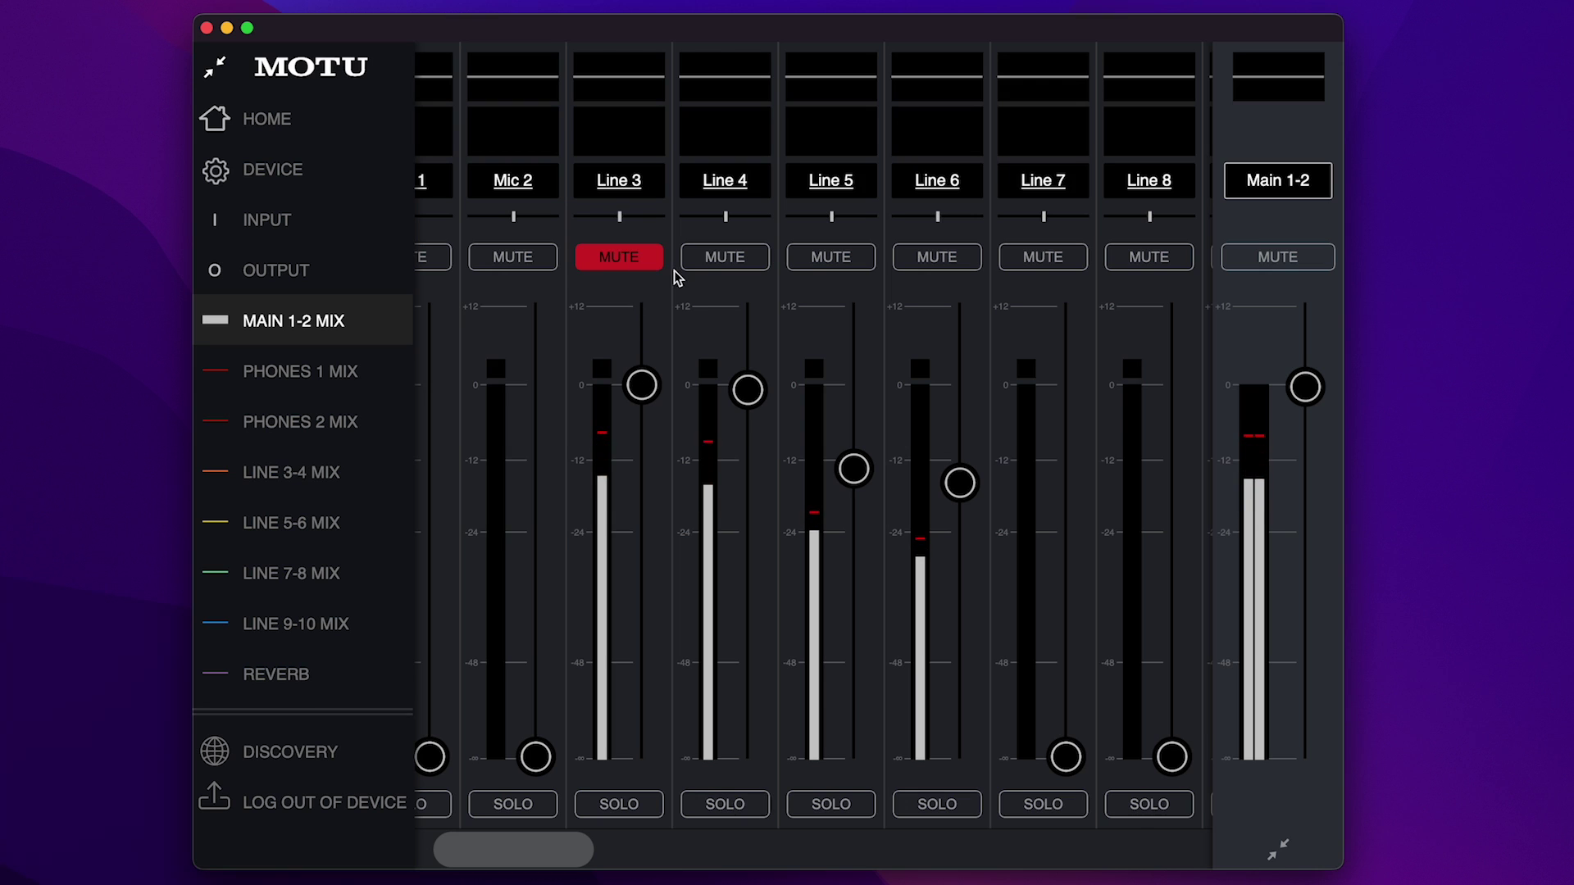
click(699, 260)
click(700, 264)
click(629, 258)
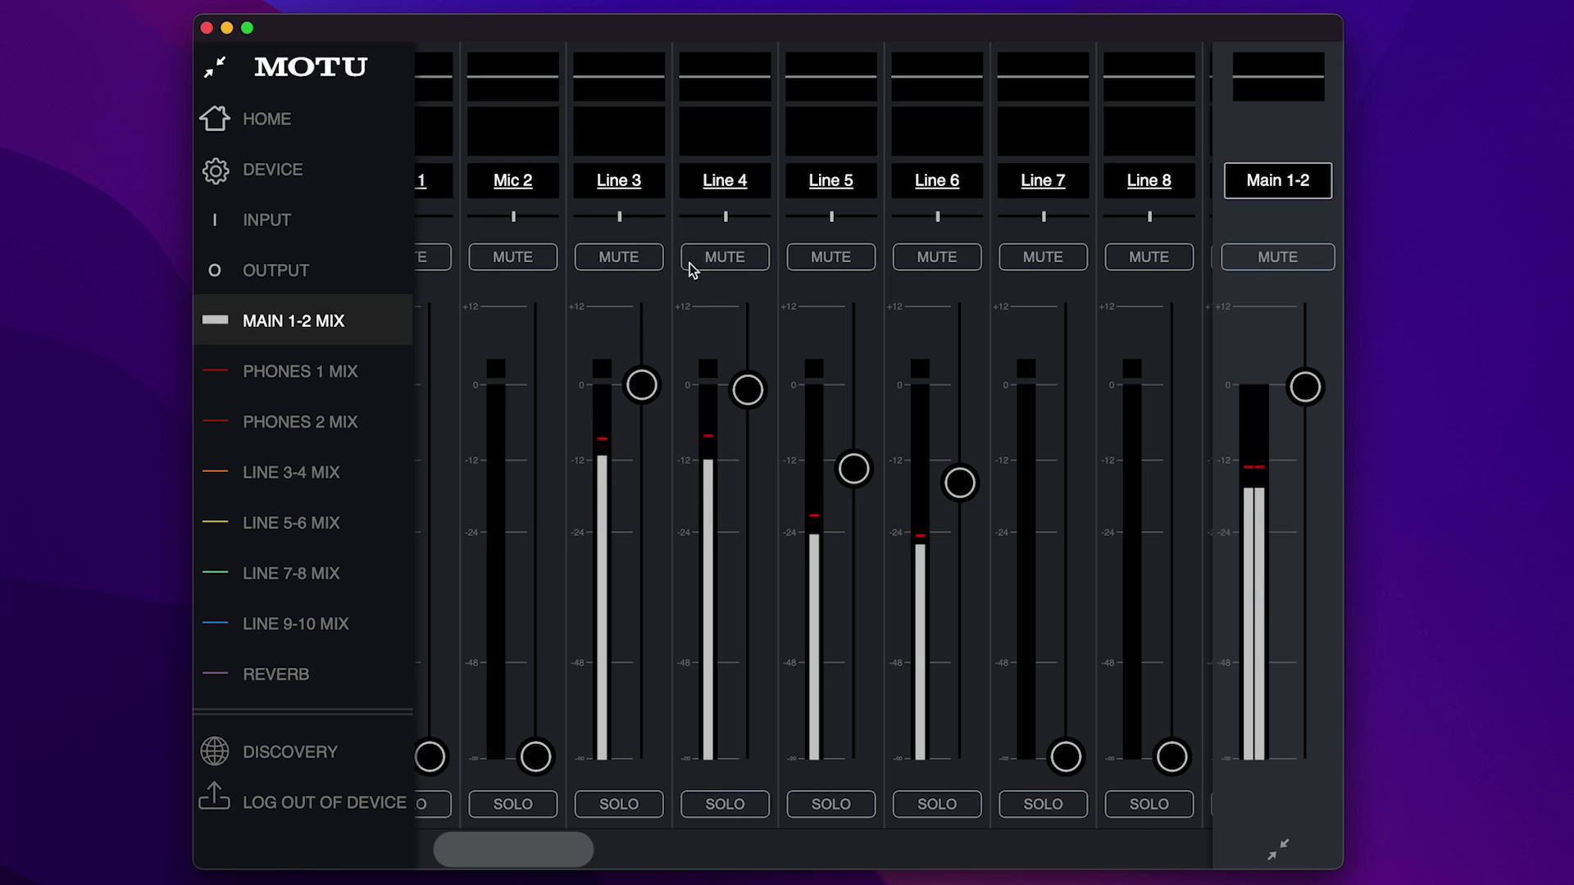
click(830, 257)
click(932, 259)
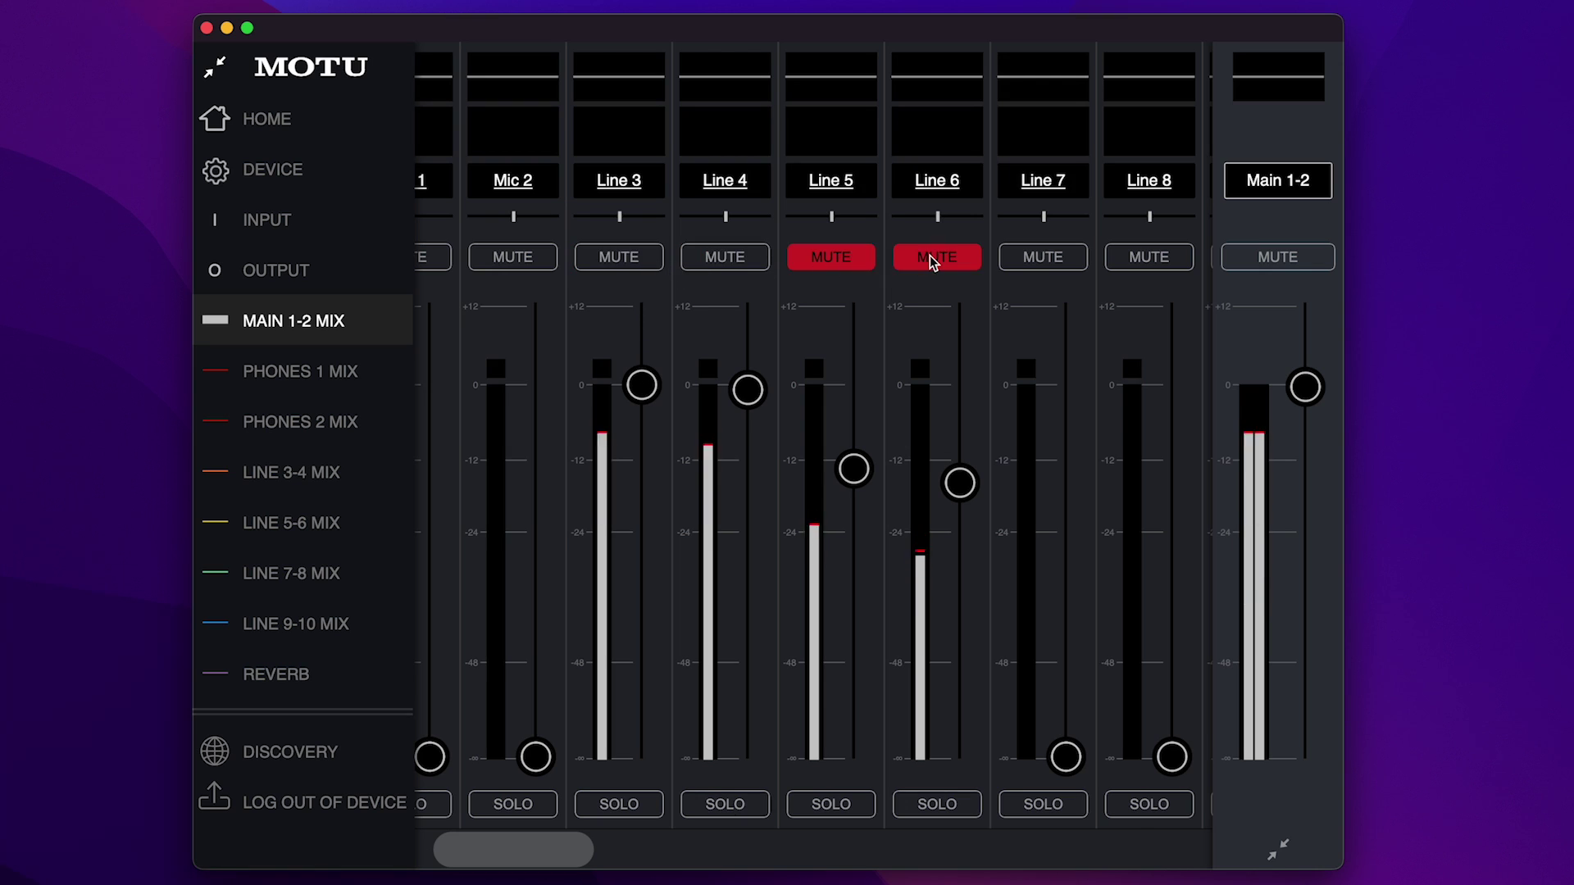
click(932, 261)
click(847, 258)
Pan Lines 3 and 5 hard left and Lines 4 and 6 hard right in the Main 1-2 mix
drag(631, 222, 548, 225)
drag(731, 218, 815, 222)
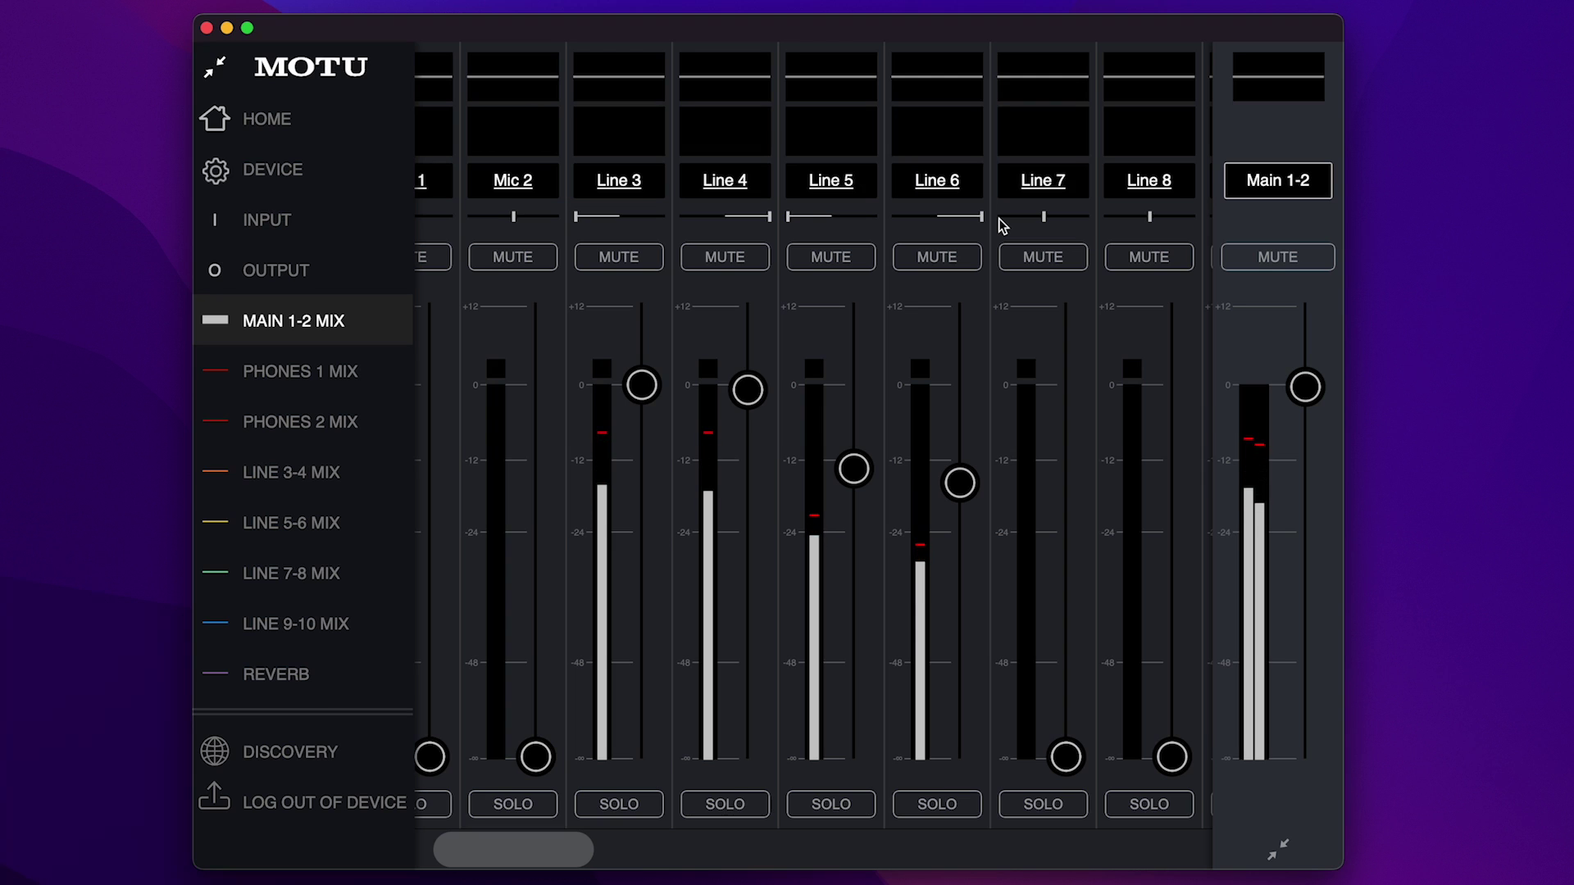
Solo Lines 3 to 6 one after another in the Main 1-2 mix, and unsolo all four again
click(618, 804)
click(724, 804)
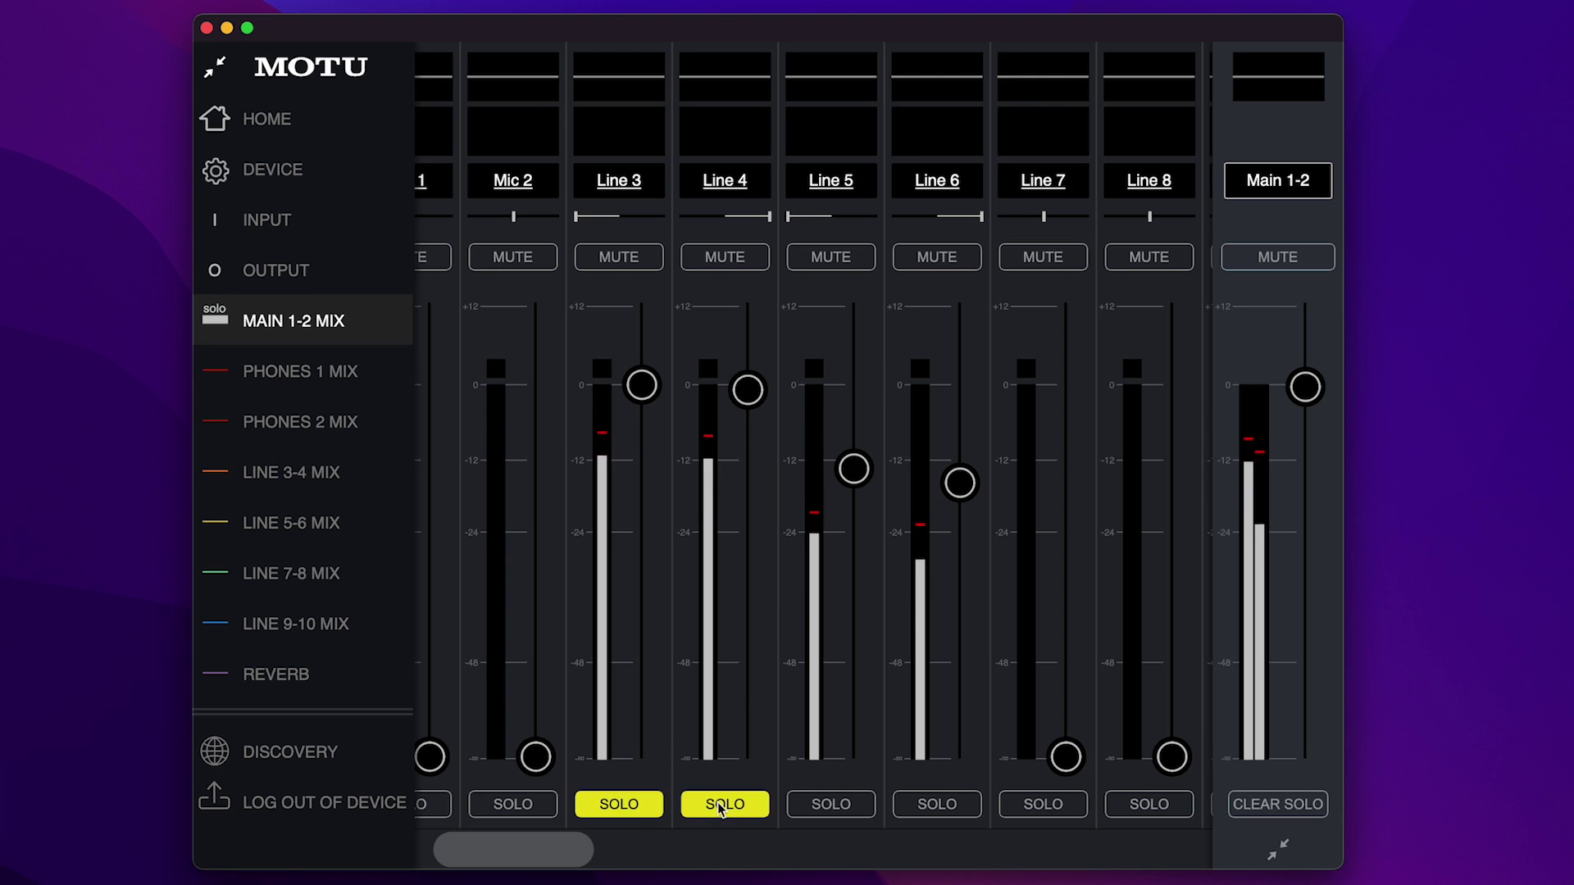
click(861, 808)
click(933, 805)
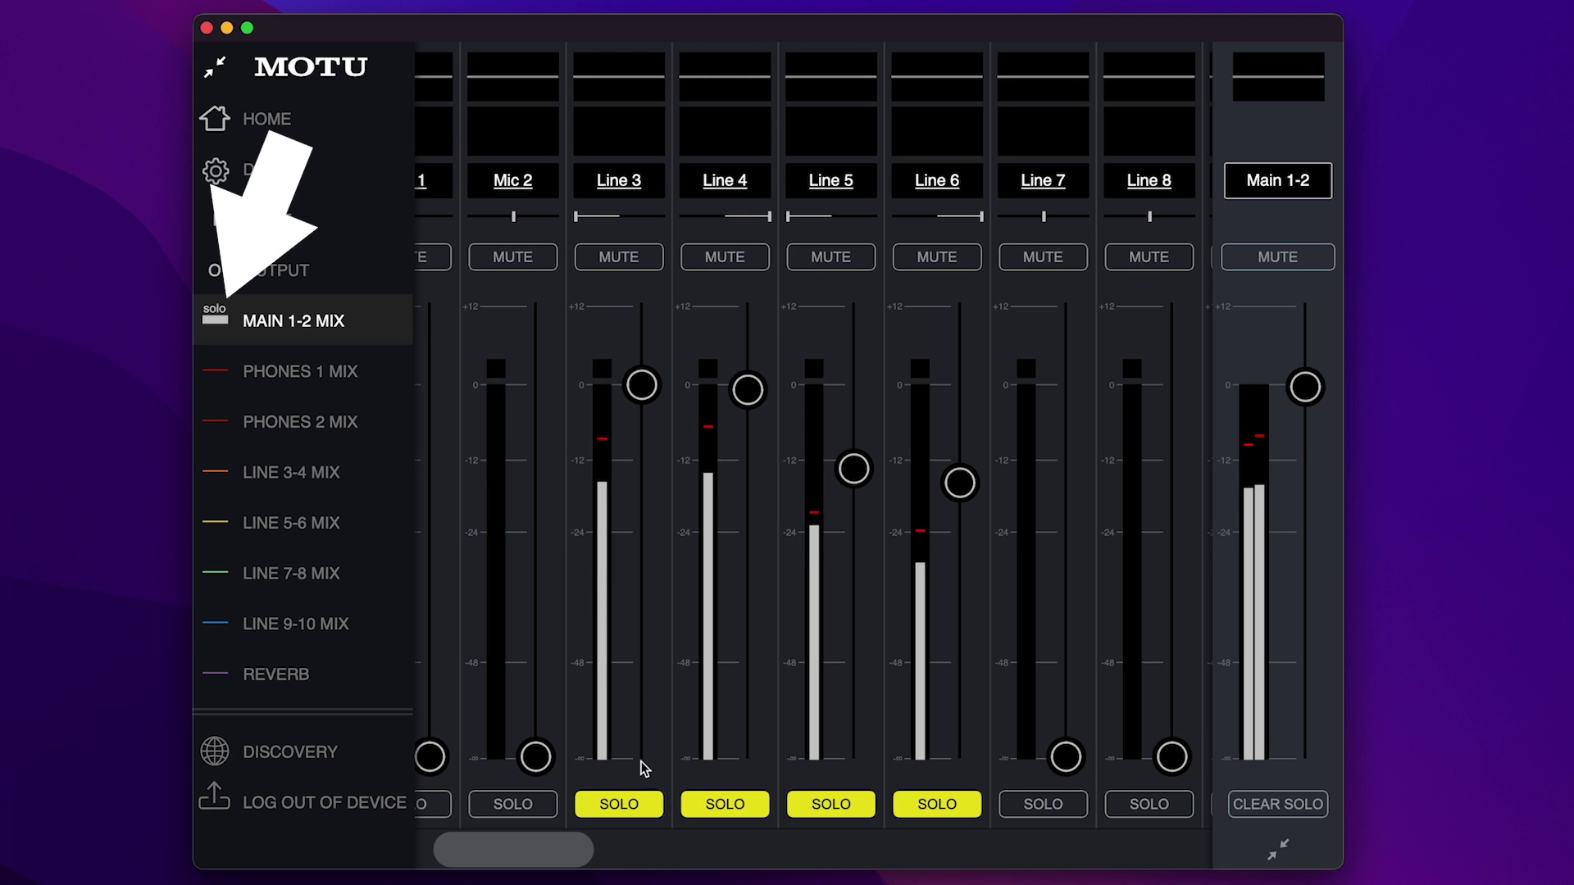
click(619, 804)
click(725, 804)
click(830, 804)
click(933, 806)
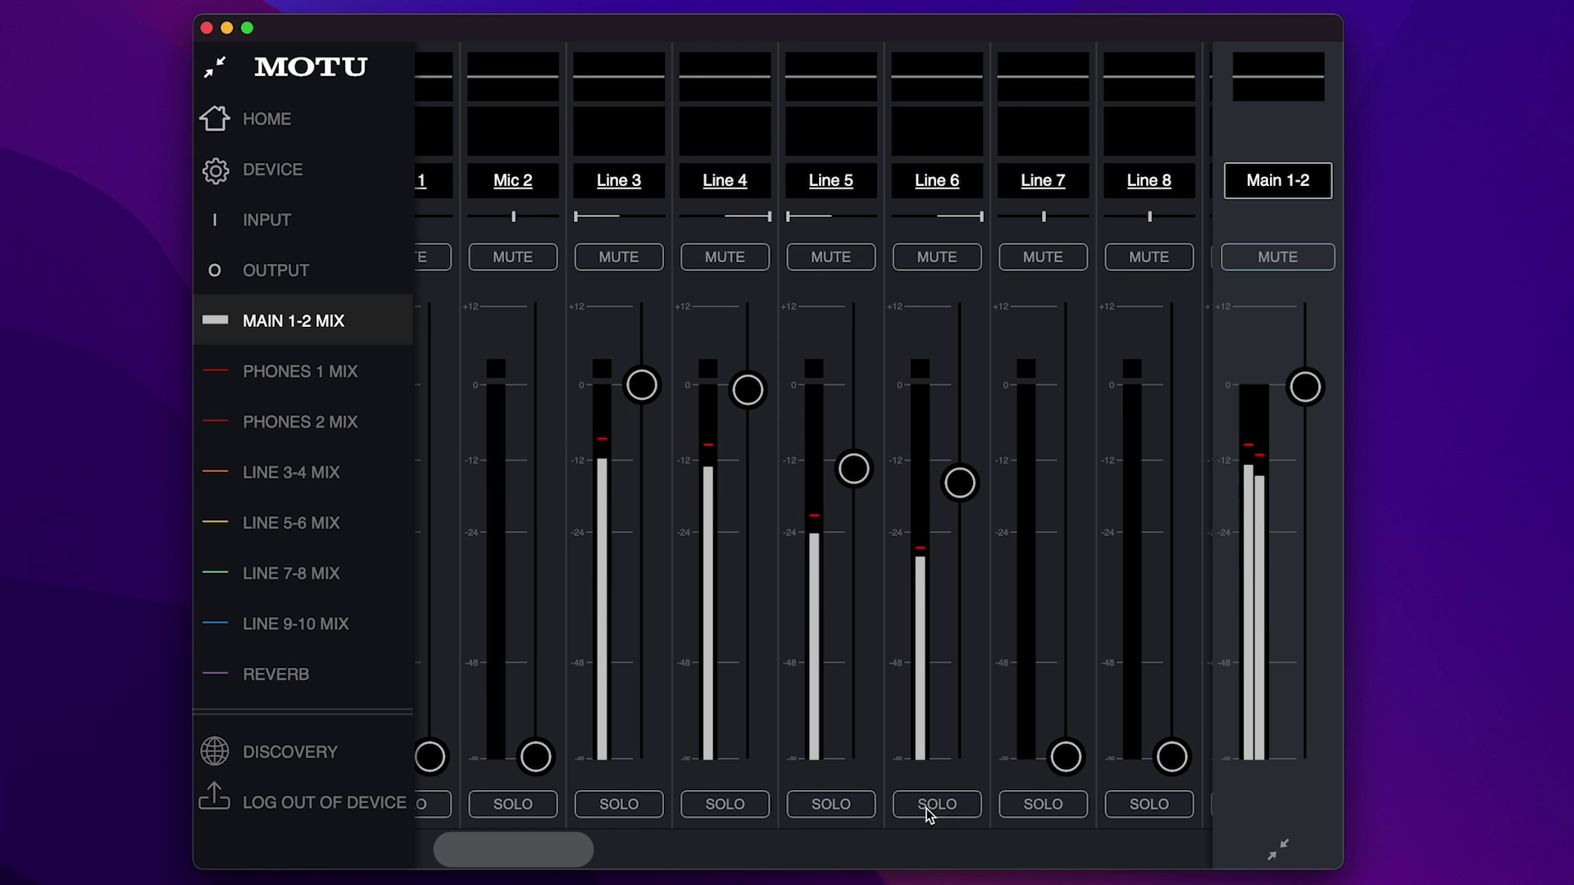
In the Phones 1 mix, raise Line 3 to about -8 dB, Line 4 to -9 dB, Line 5 to -29 dB and Line 6 to -23 dB
click(379, 383)
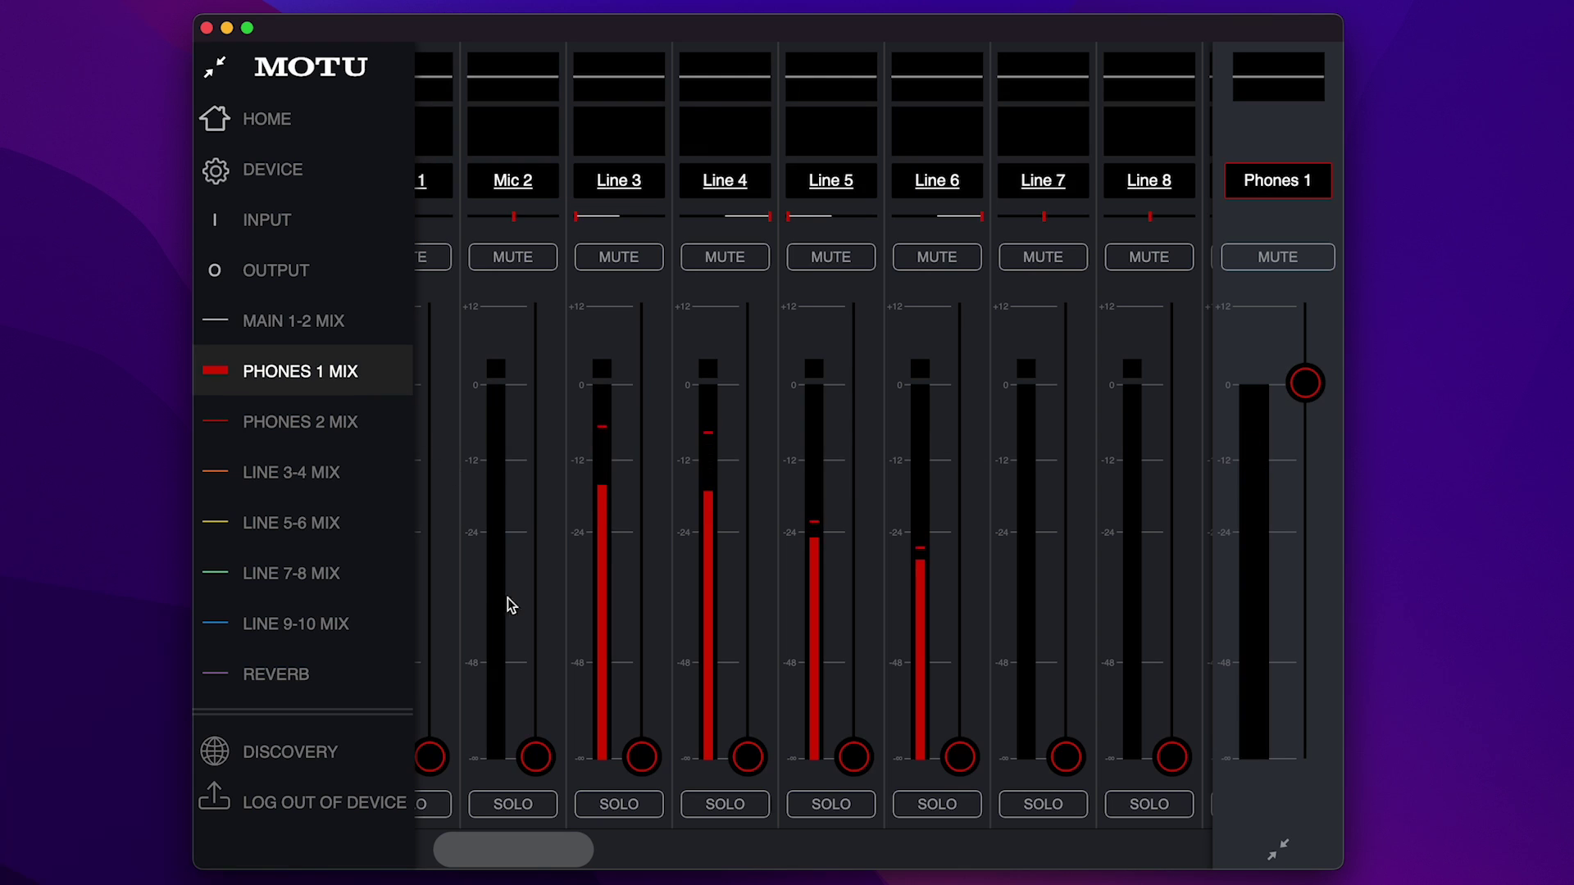
drag(644, 758, 635, 435)
drag(746, 748, 746, 438)
drag(857, 750, 854, 560)
drag(950, 742, 957, 529)
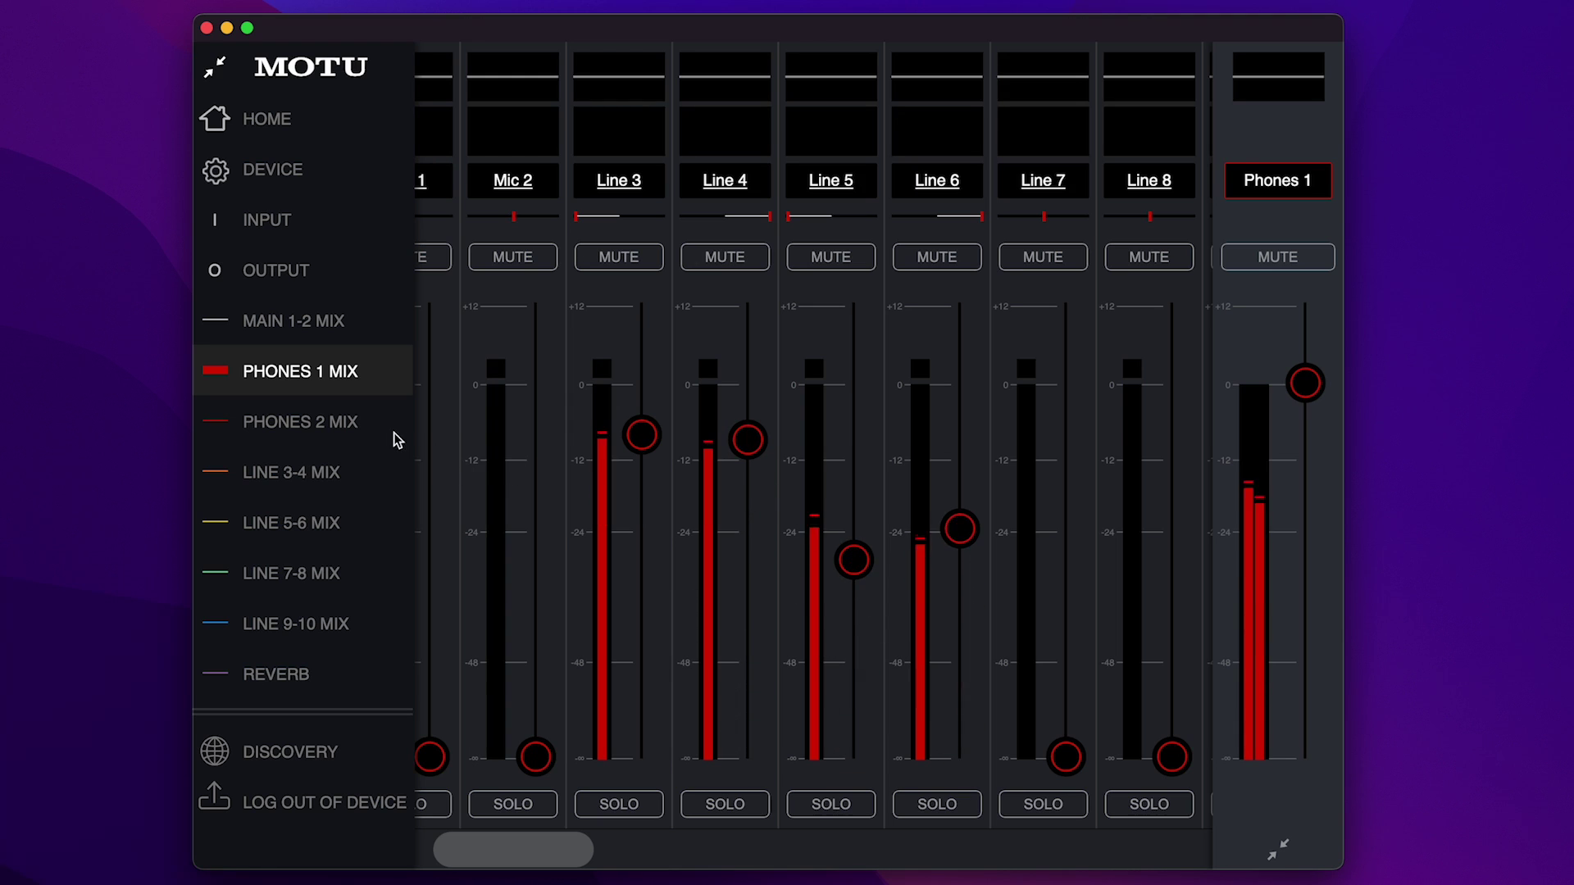
In the Phones 2 mix, raise Line 3 to about -21 dB, Line 4 to about -36 dB and Line 6 to about -13 dB
click(322, 437)
drag(618, 750, 621, 506)
drag(746, 754, 747, 595)
click(831, 257)
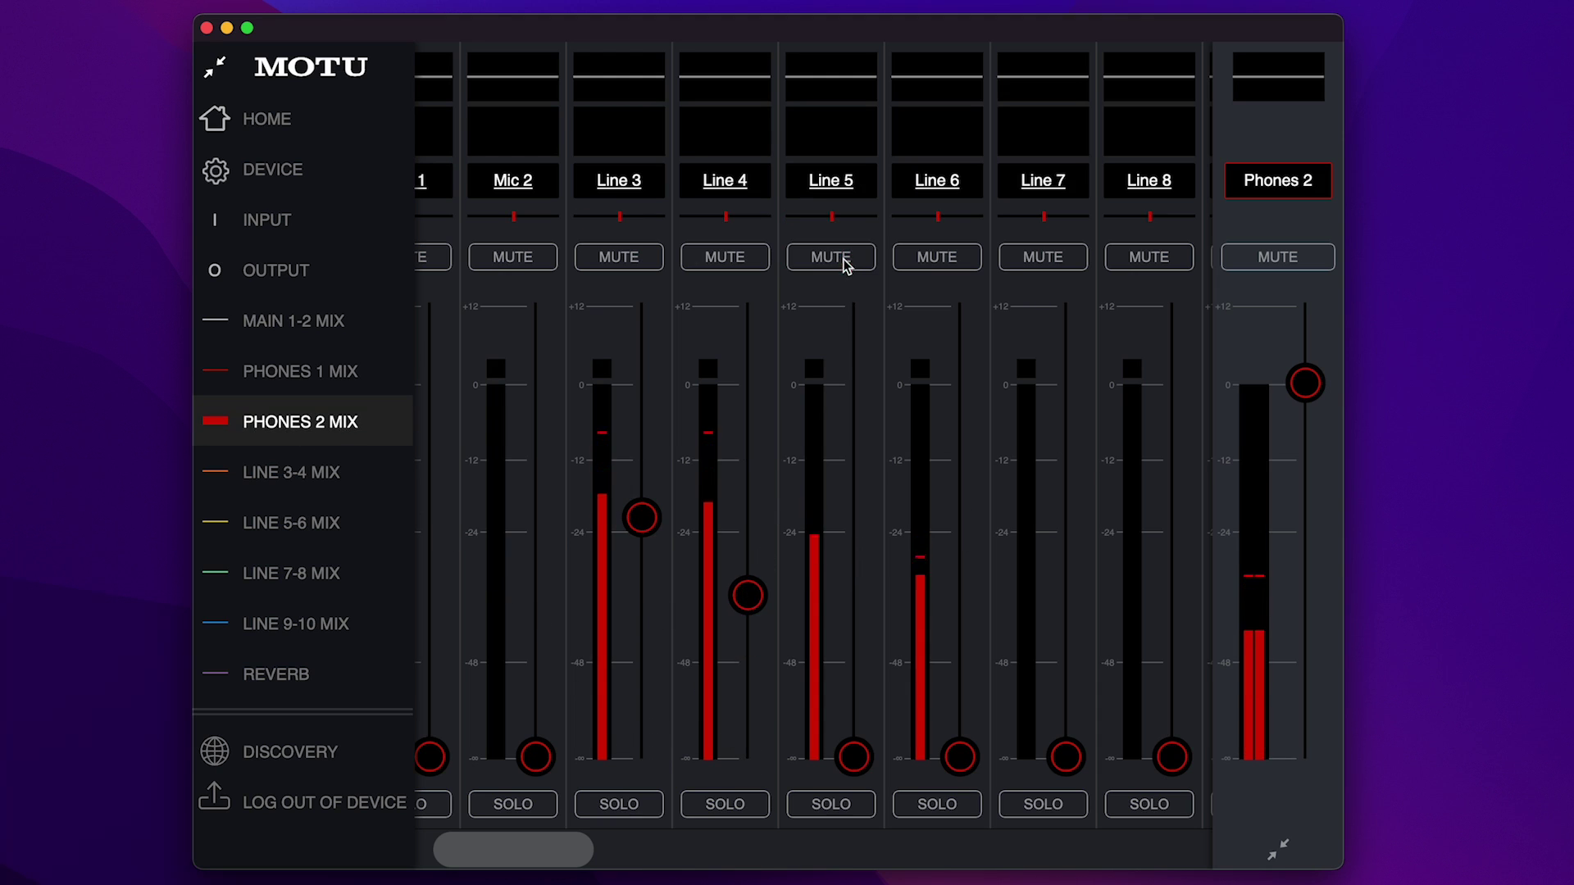
drag(959, 755, 959, 469)
In the Line 3-4 mix, pan Line 5 left and Line 6 right, and raise Line 4 to about -11 dB and Line 5 to about -18 dB
click(395, 483)
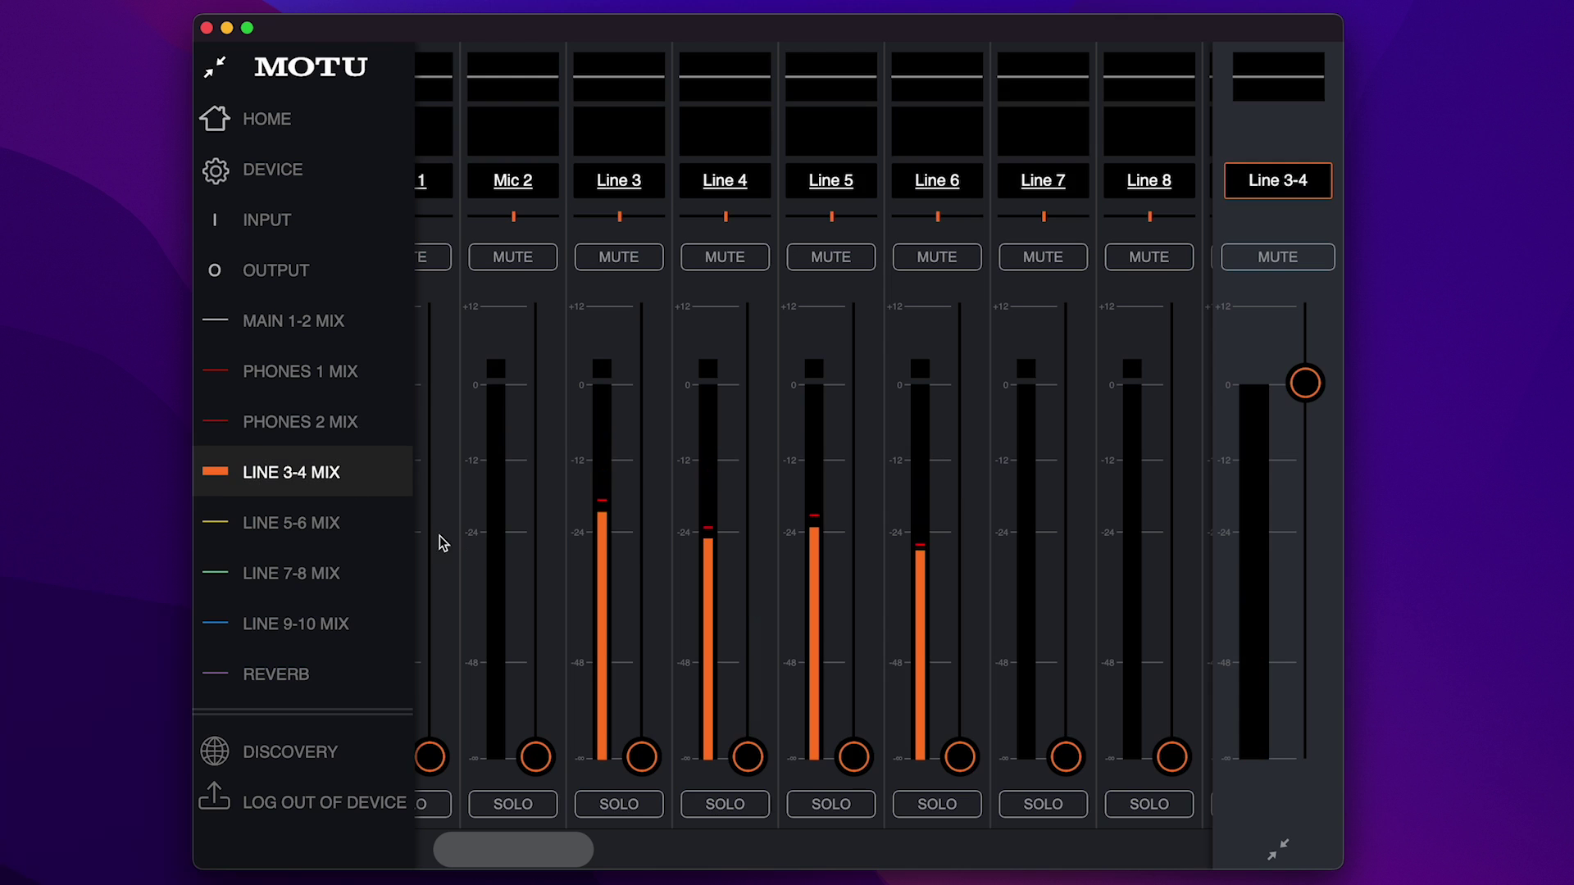
drag(741, 742, 745, 451)
drag(852, 753, 853, 493)
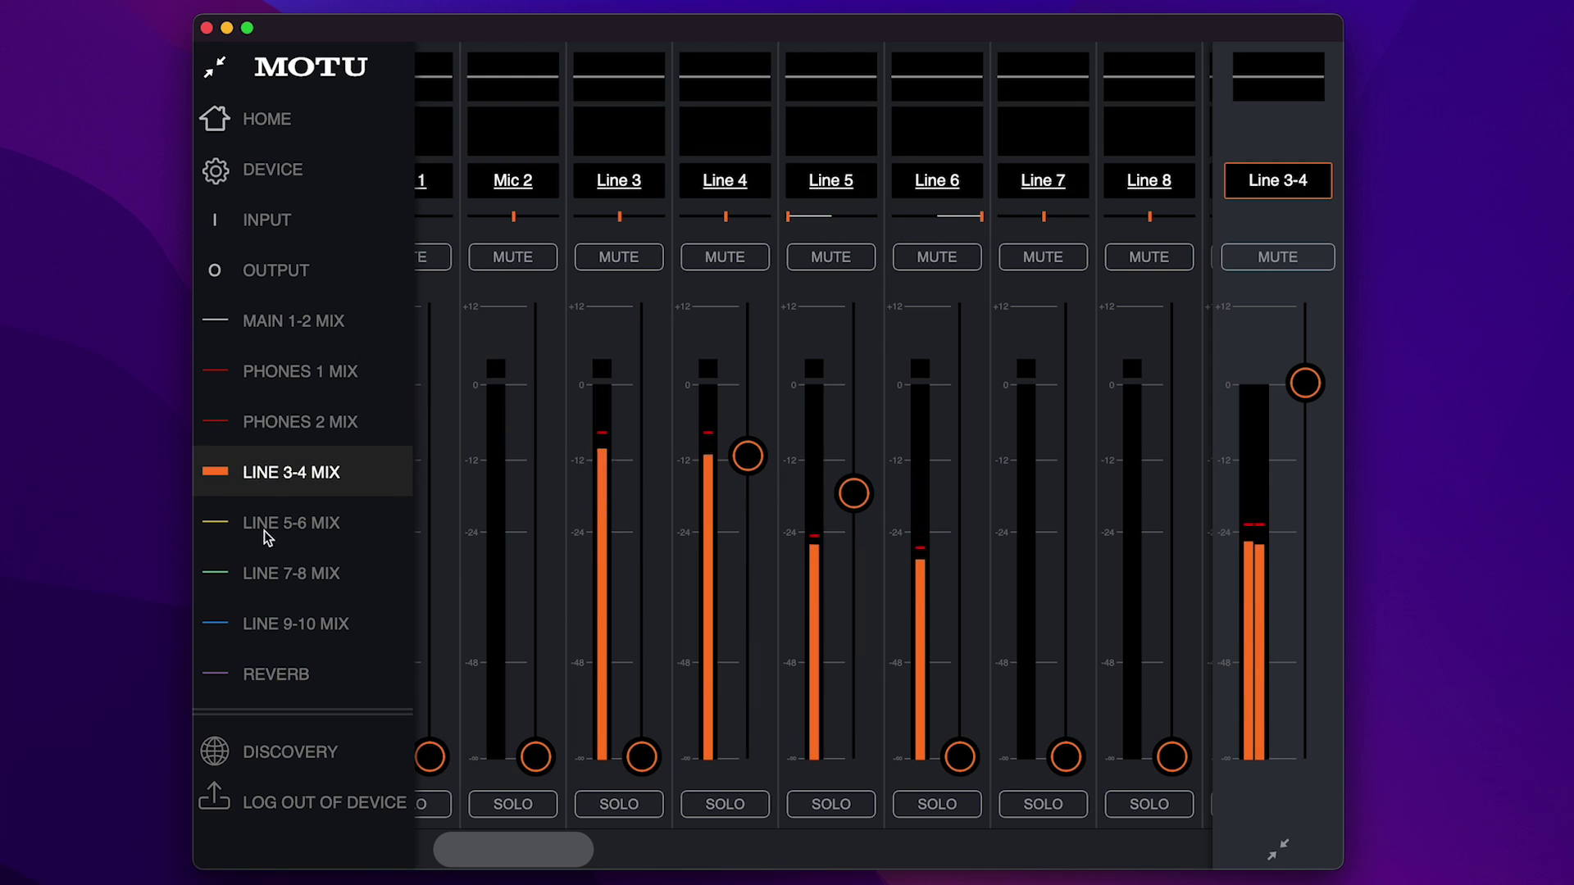
In the Line 5-6 mix, raise Lines 3 to 6 to about -25, -17, -21 and -11 dB, panning Line 3 left, Line 4 slightly left and Line 5 right
click(319, 528)
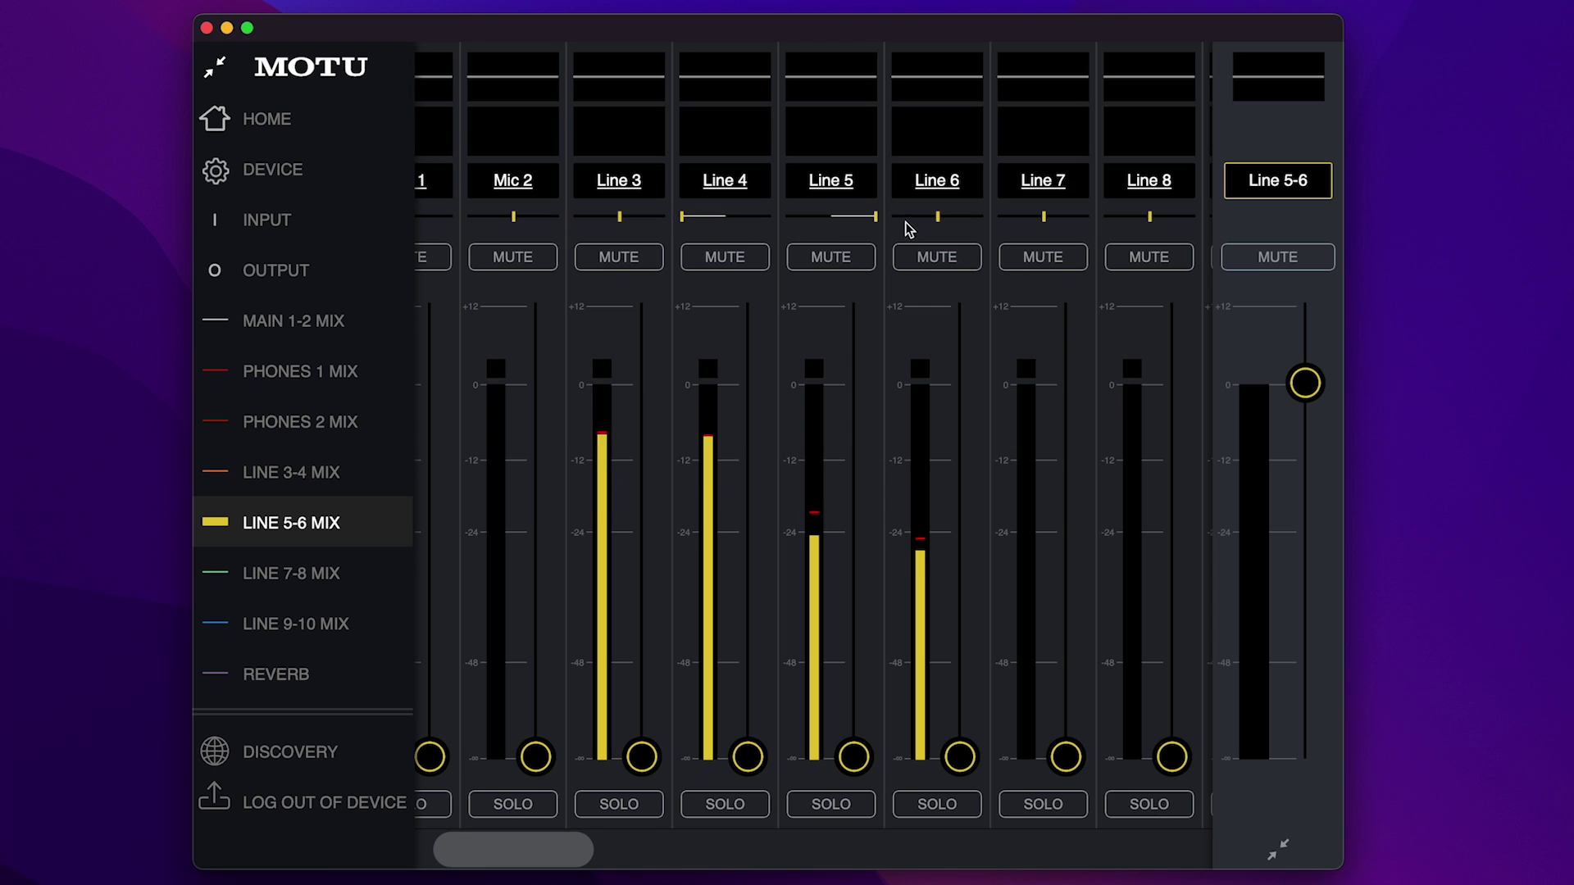
drag(852, 755, 852, 513)
drag(959, 756, 959, 451)
drag(746, 755, 750, 492)
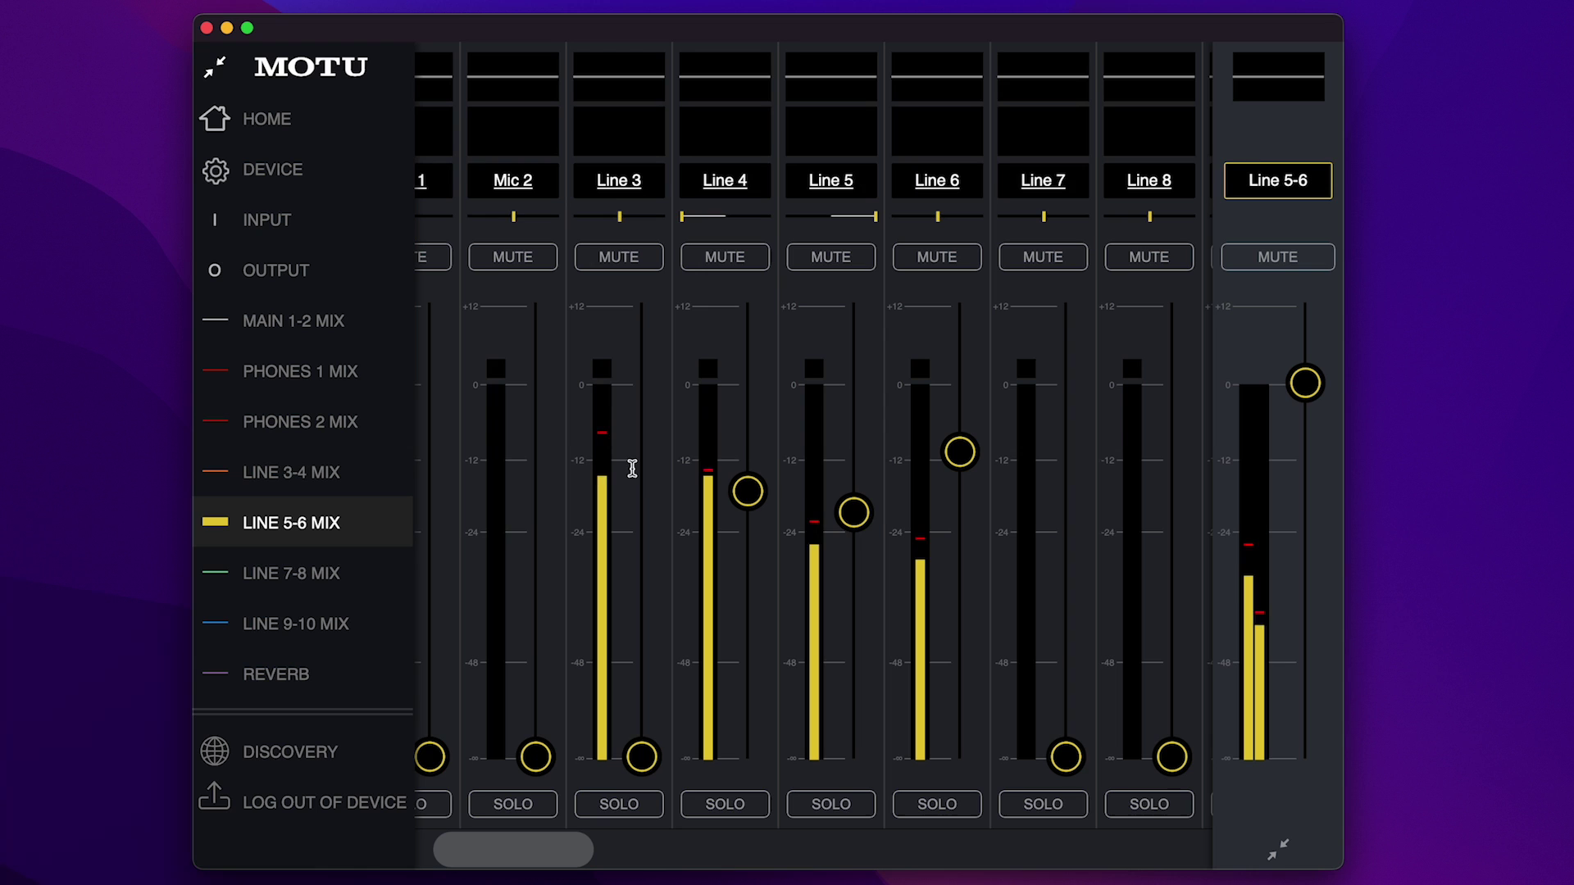
drag(642, 756, 642, 540)
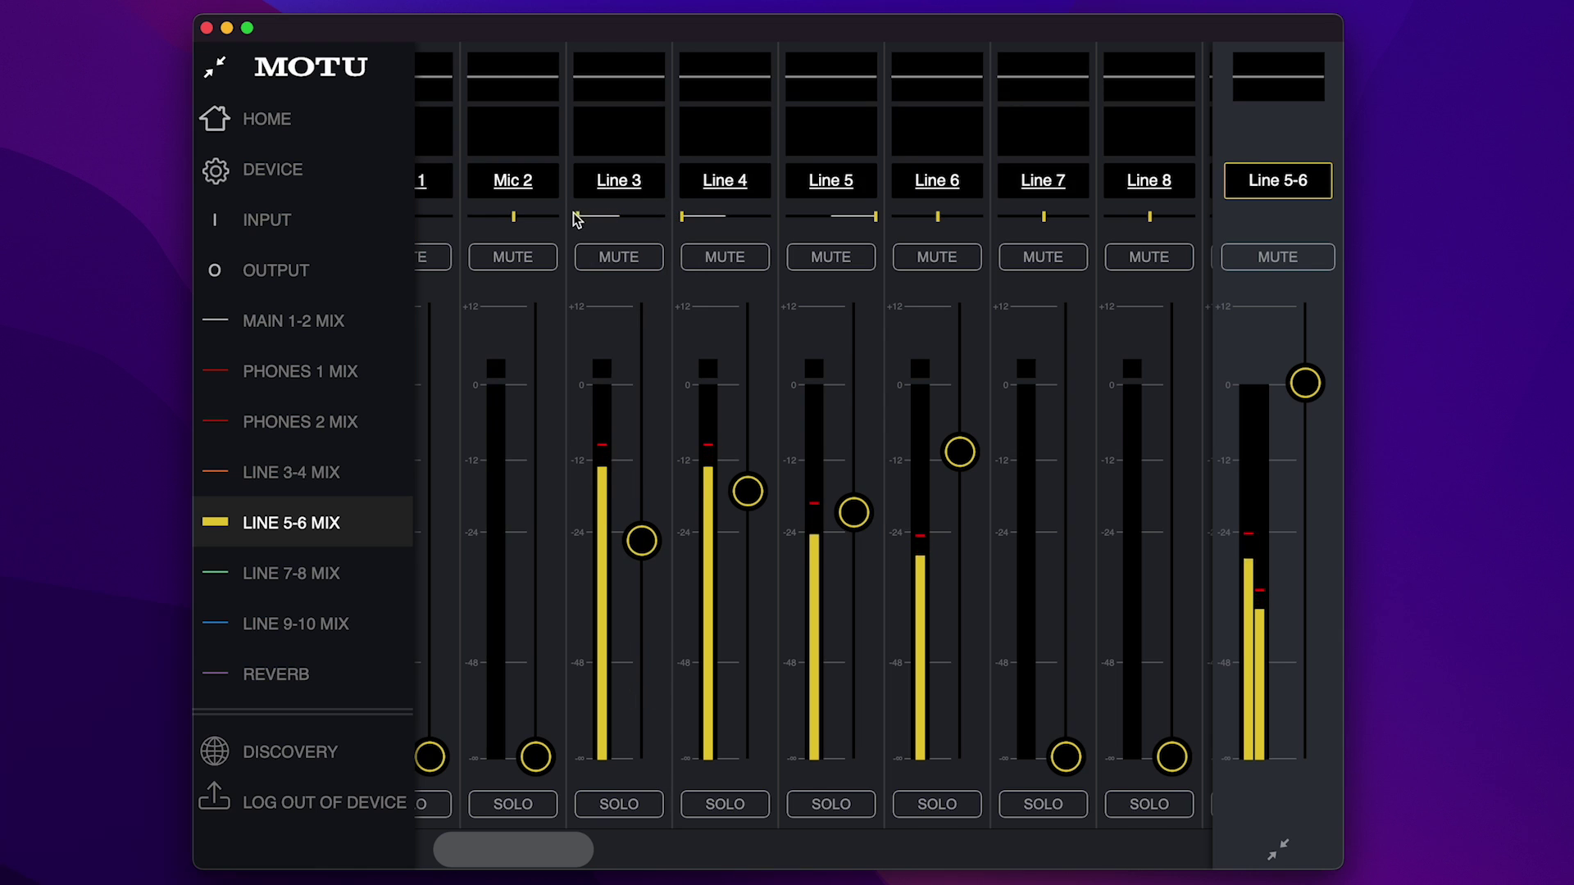
drag(683, 217, 710, 220)
In the Line 7-8 mix, raise Line 3 to about -40 dB, Line 4 to -14 dB, Line 5 to -12 dB and Line 6 to -34 dB
click(318, 579)
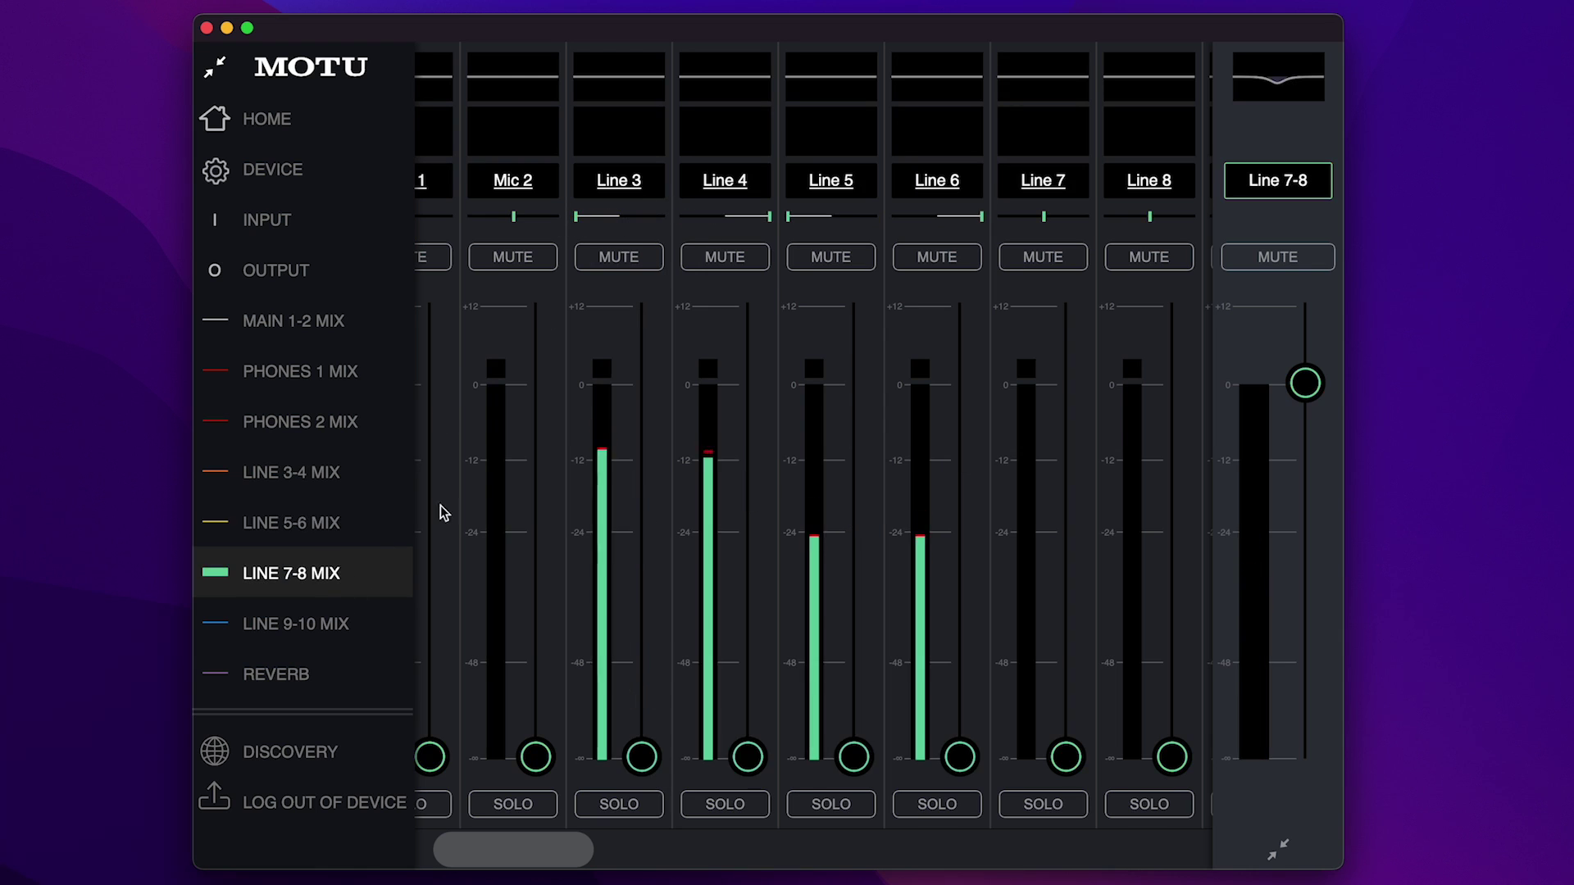
drag(853, 755, 854, 459)
drag(746, 755, 745, 471)
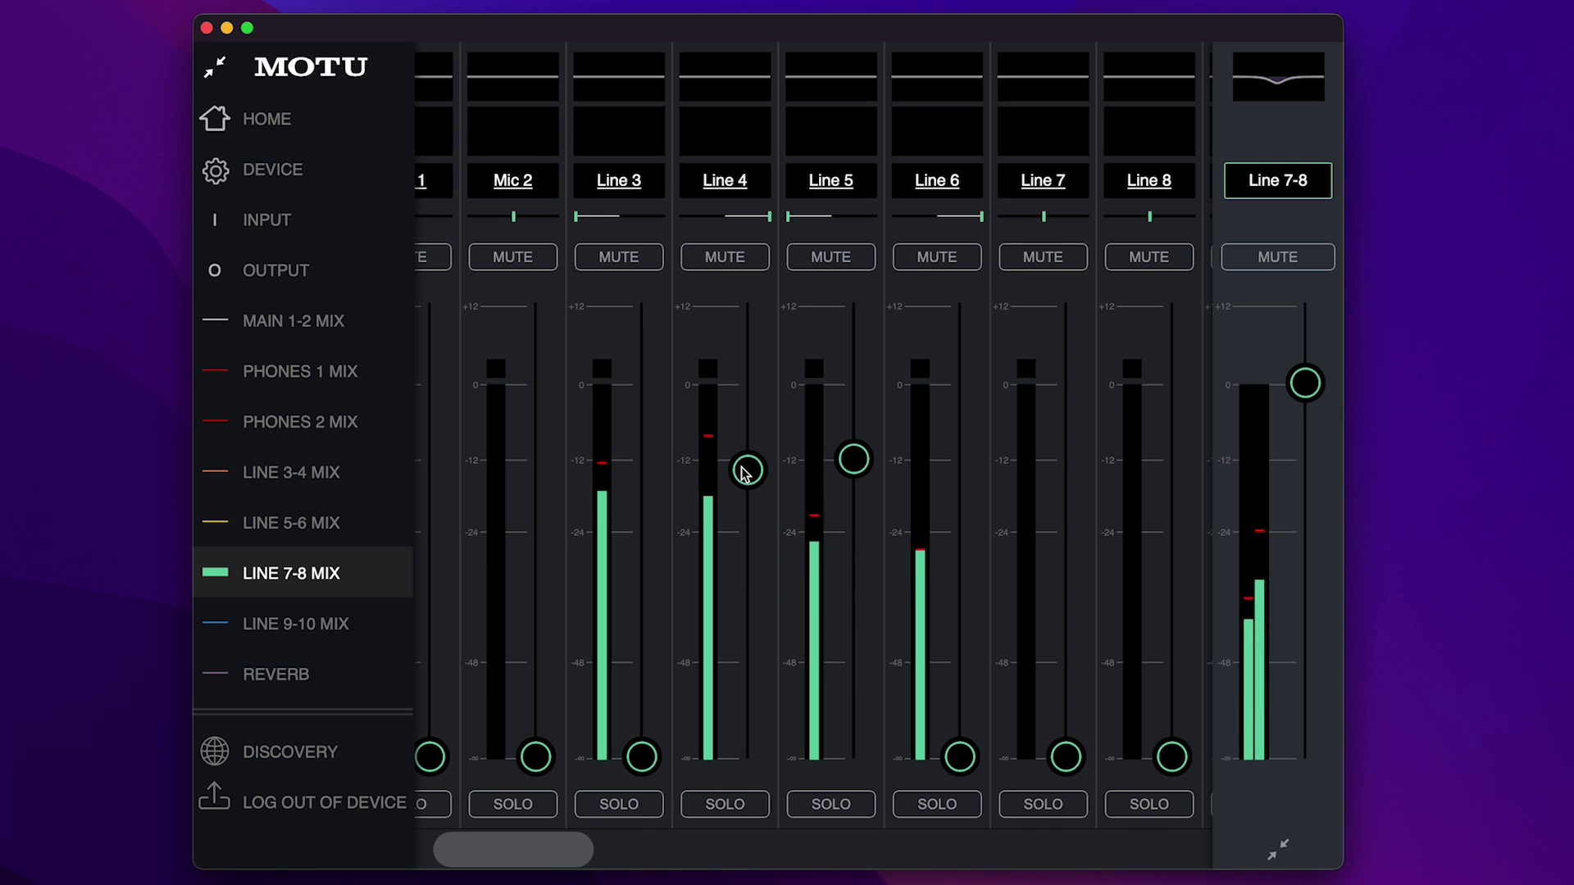
drag(642, 756, 641, 620)
drag(960, 755, 968, 581)
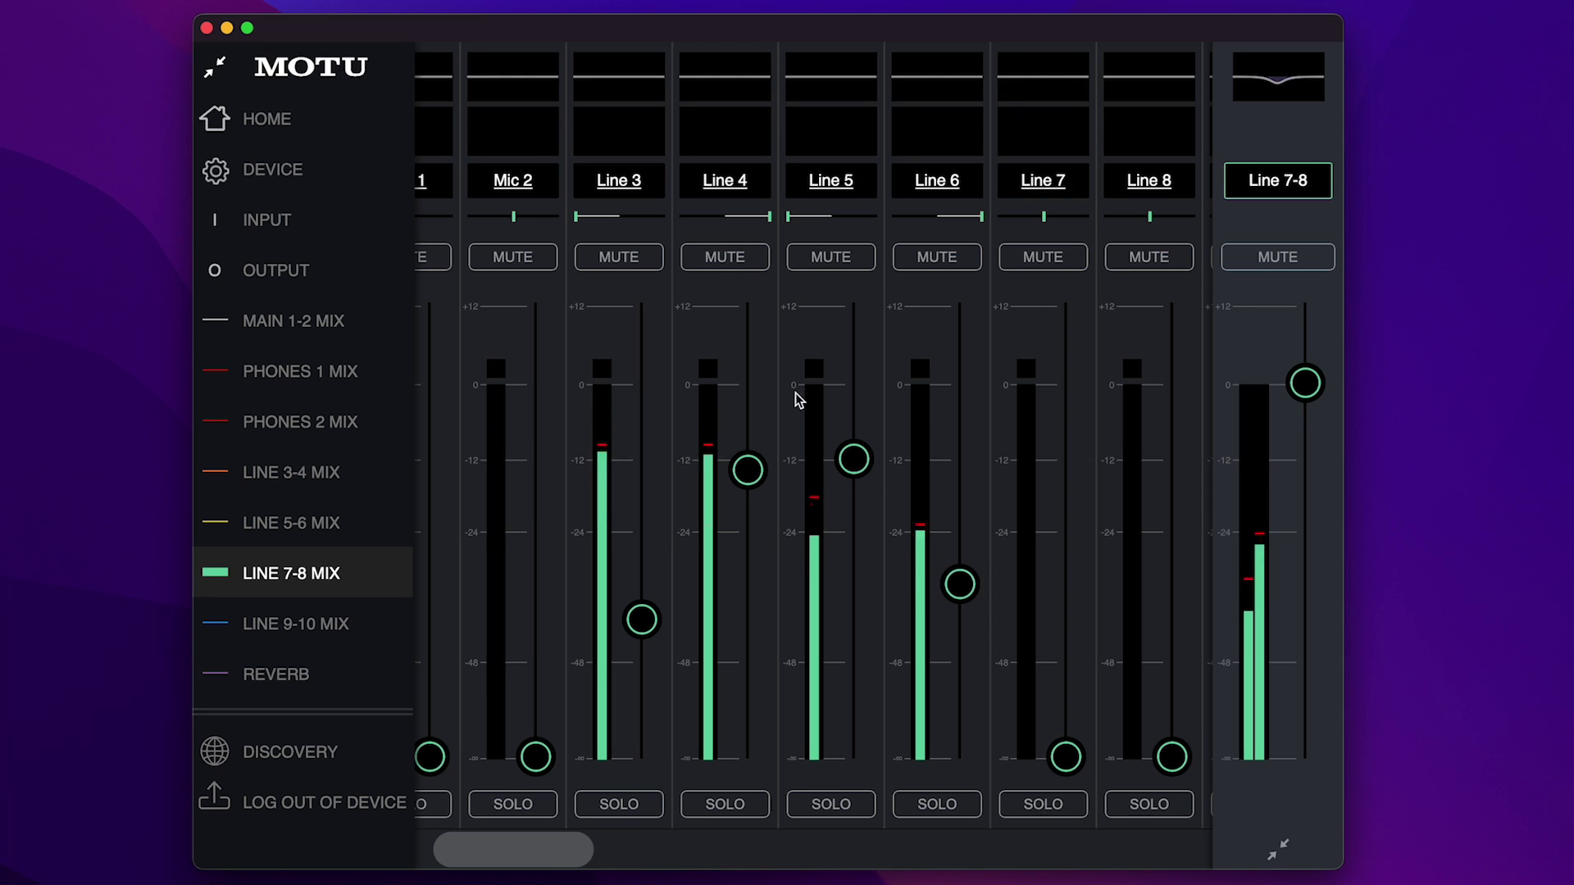
From the Main 1-2 mix, open Line 3's EQ and set its lowest band as a high-pass filter at about 214 Hz
click(319, 320)
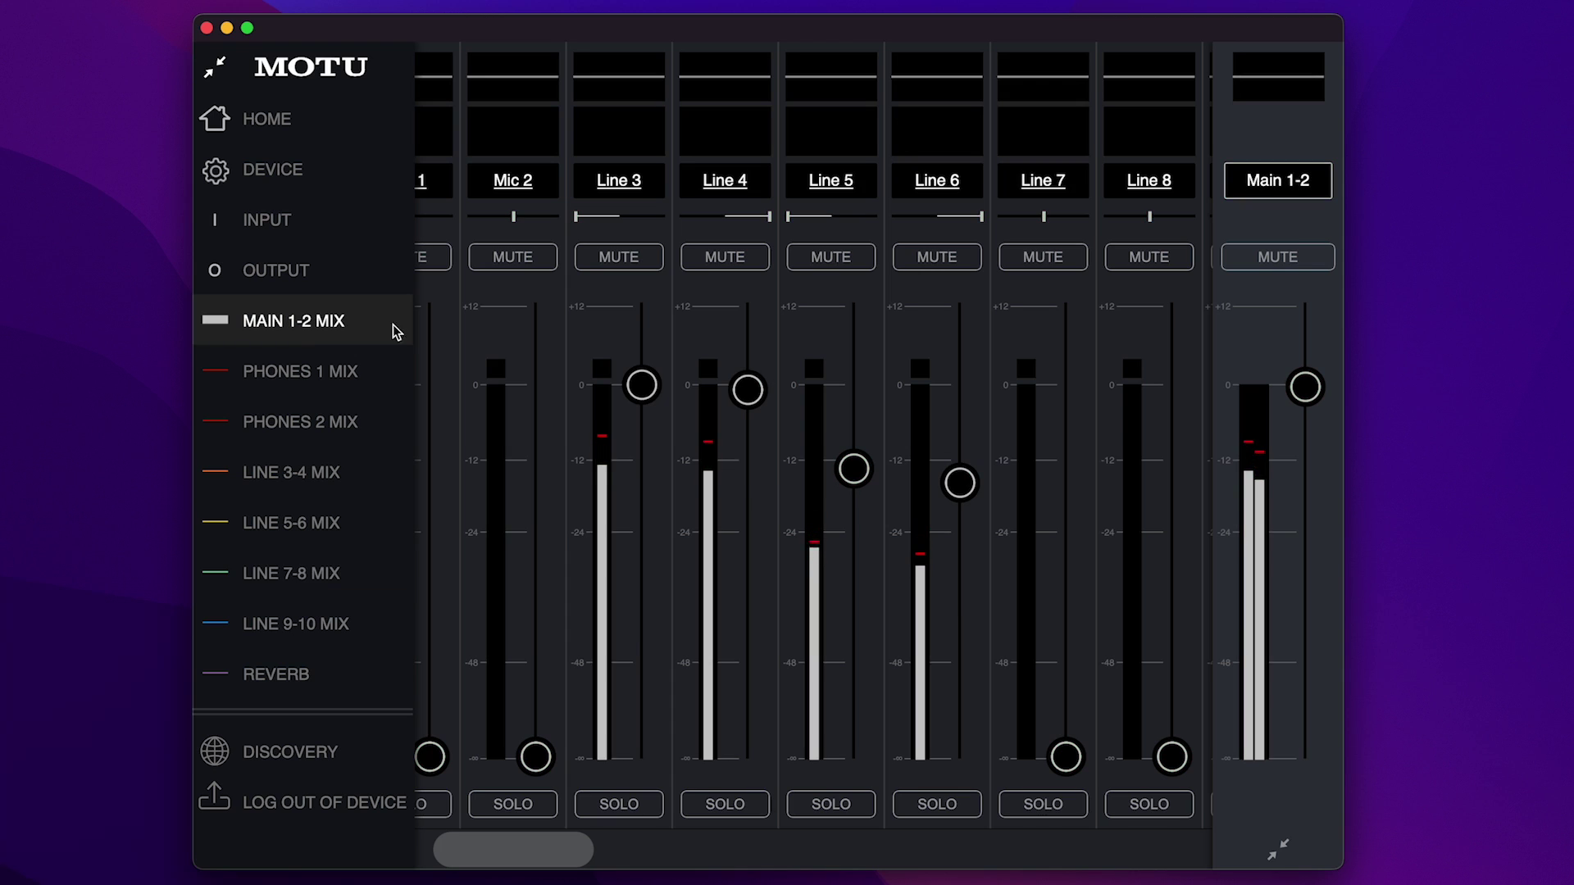
click(626, 115)
click(508, 283)
click(547, 628)
drag(508, 284, 678, 282)
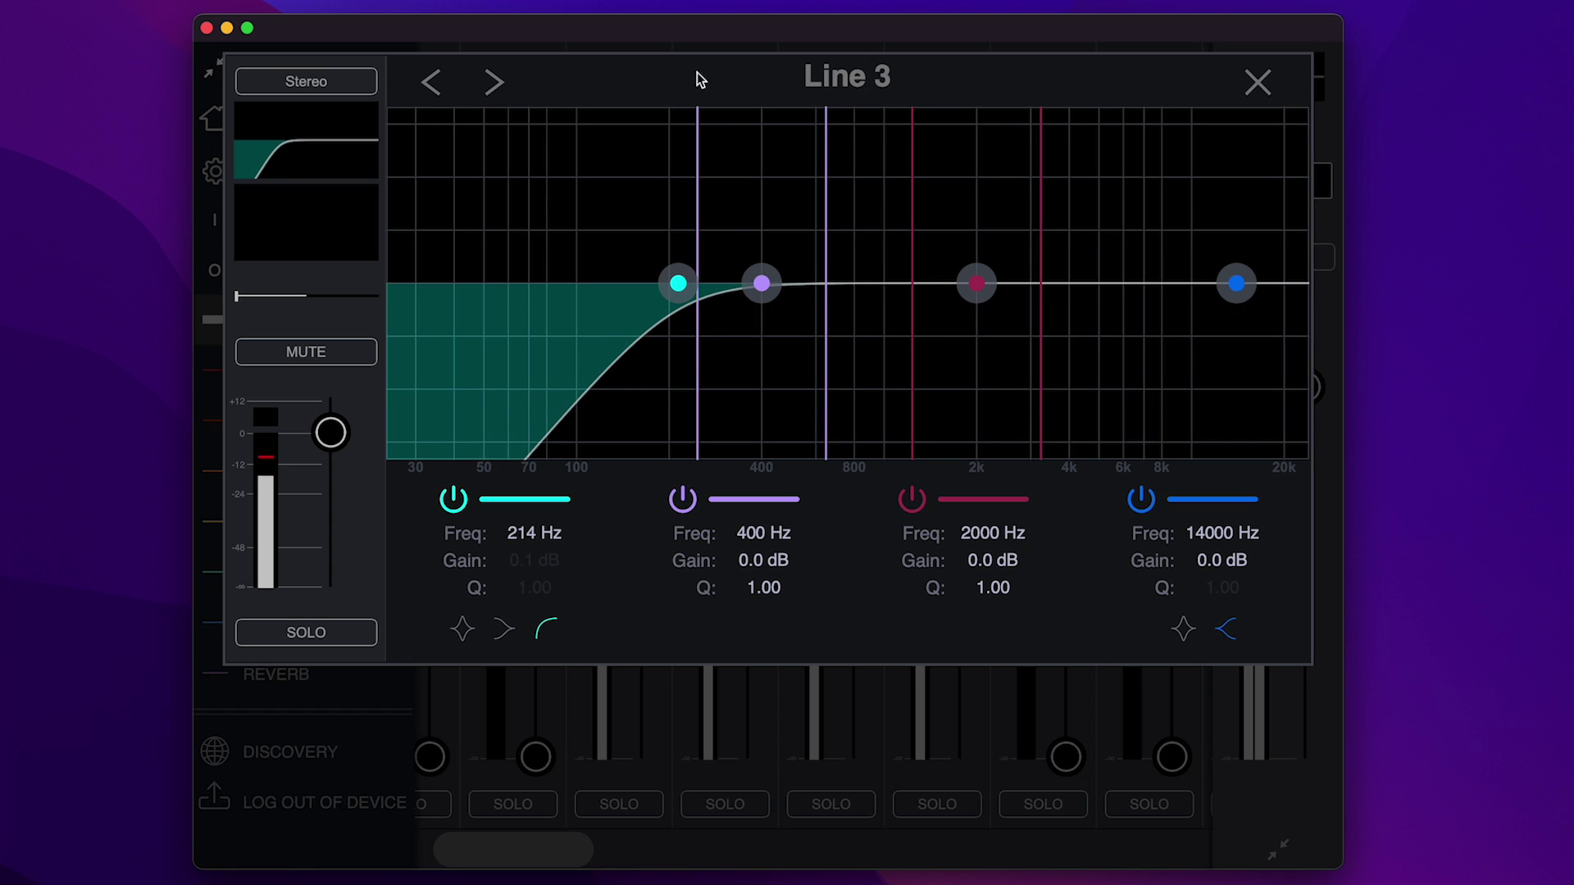
In Line 4's EQ, boost the second band about 7.5 dB at 439 Hz and boost the third band just above 2000 Hz
click(494, 81)
drag(762, 283, 777, 221)
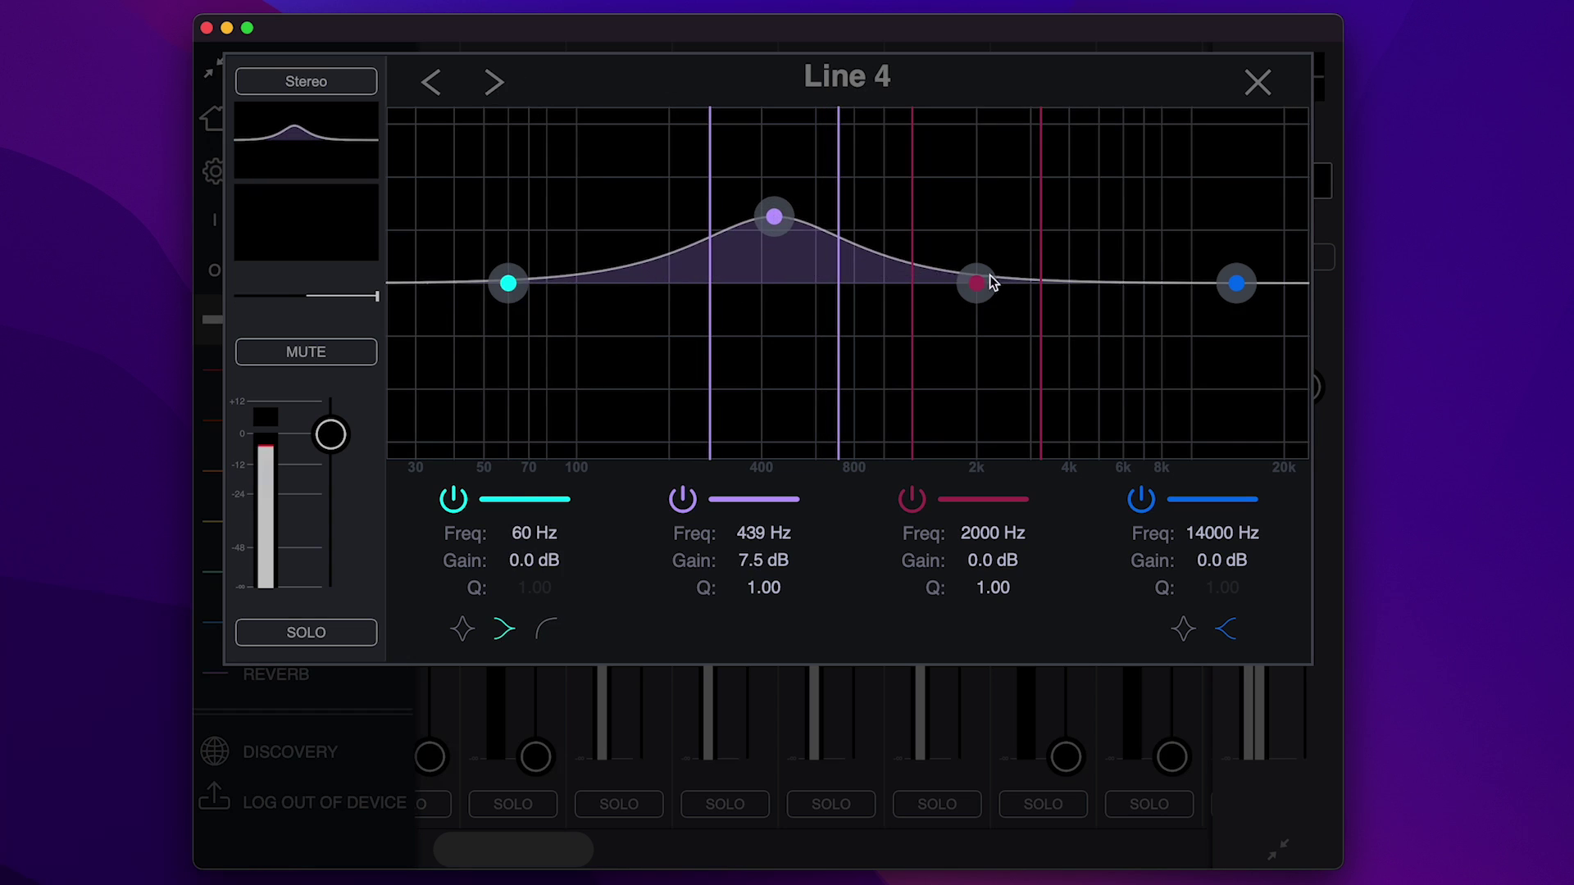
drag(979, 284, 1006, 214)
In Line 5's EQ, cut about 4.8 dB at 404 Hz and 4.7 dB at 2087 Hz, and close the EQ
click(495, 82)
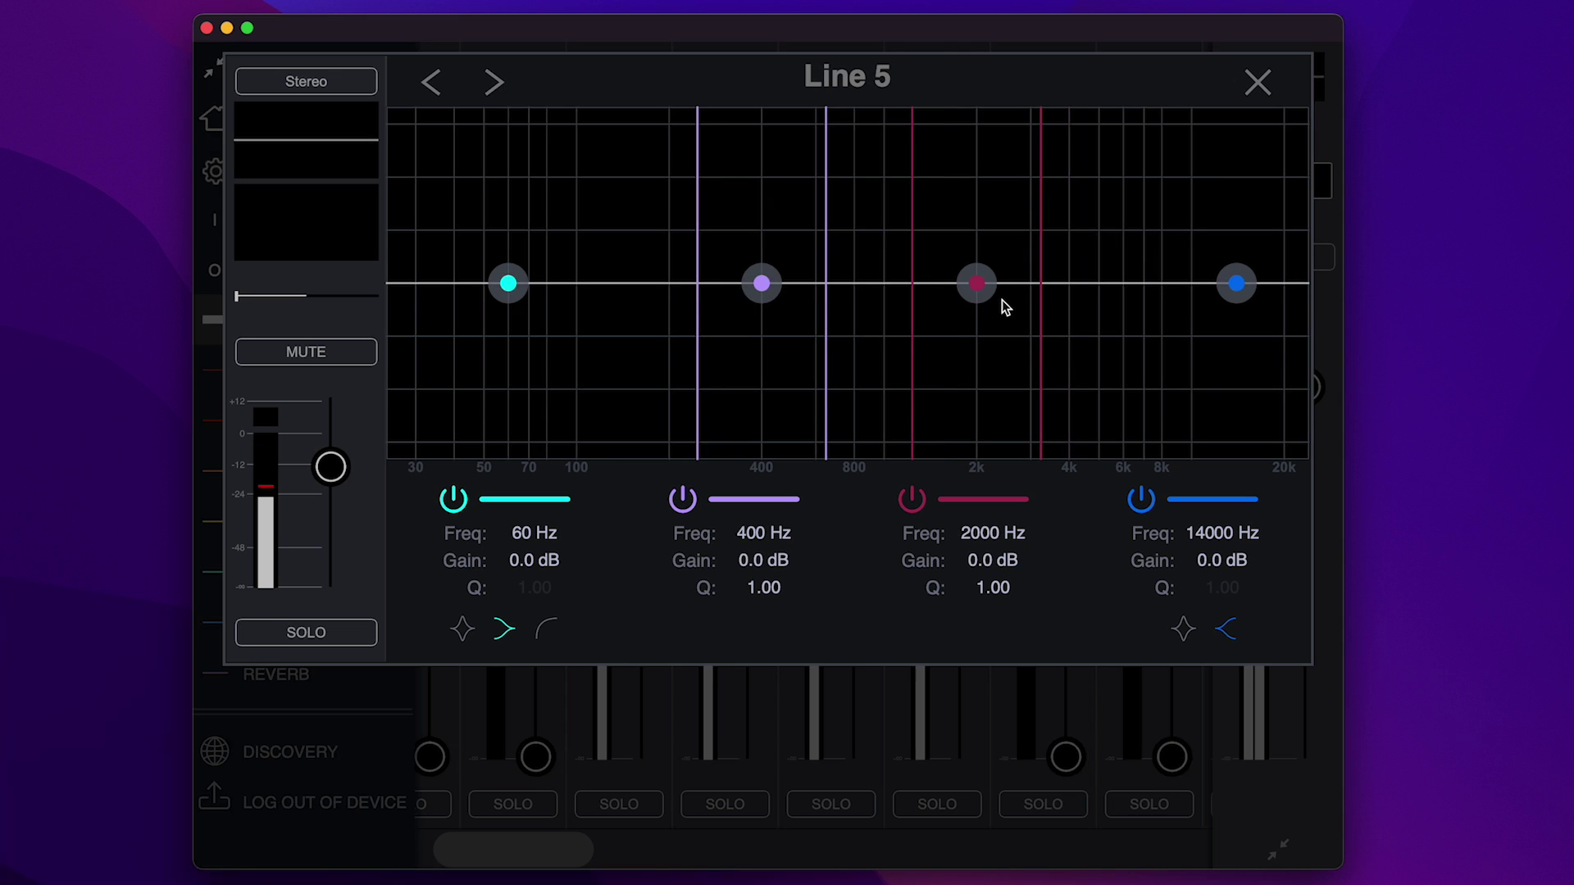
drag(976, 284, 981, 325)
drag(762, 283, 763, 326)
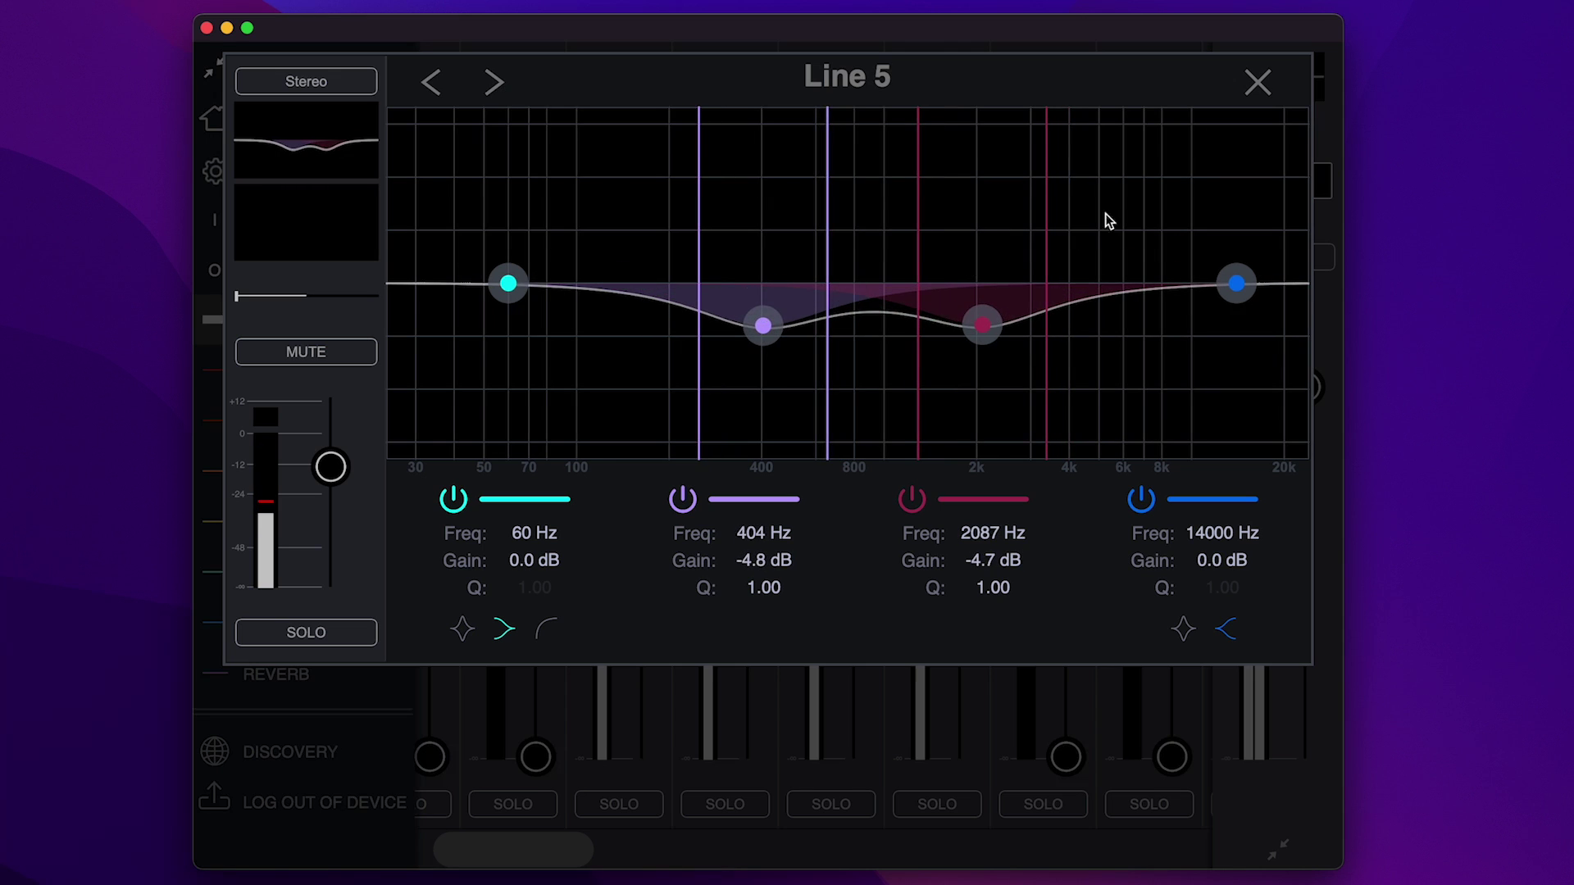
click(1255, 81)
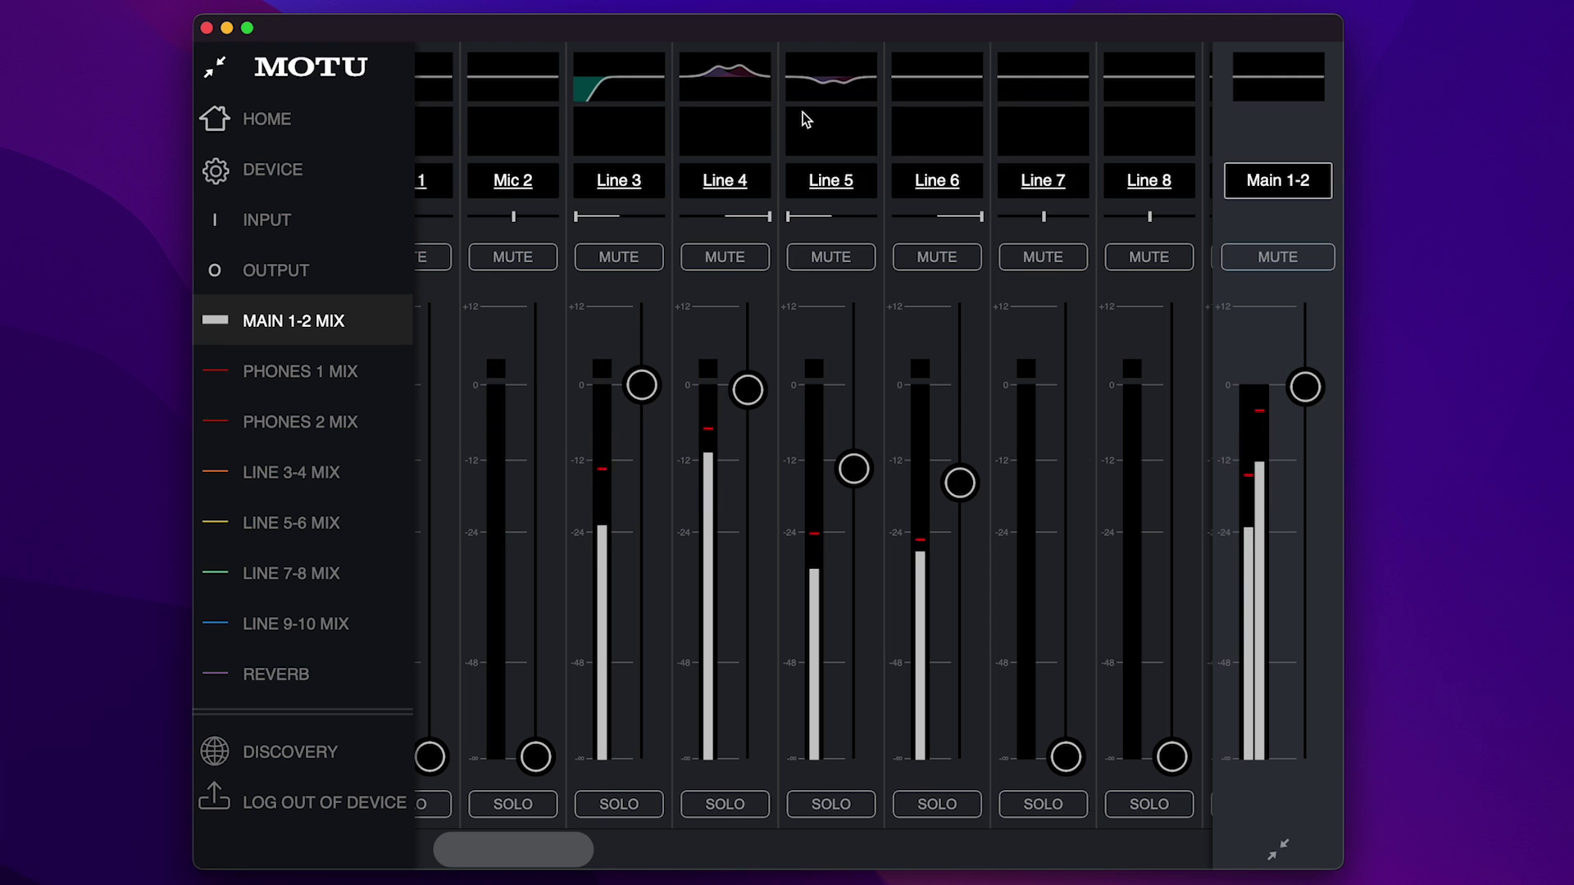
Boost the midrange and high bands of the Main 1-2 output's EQ and adjust its low band
click(1275, 97)
drag(858, 286, 854, 231)
drag(1236, 284, 1187, 227)
drag(527, 293, 540, 274)
click(1258, 83)
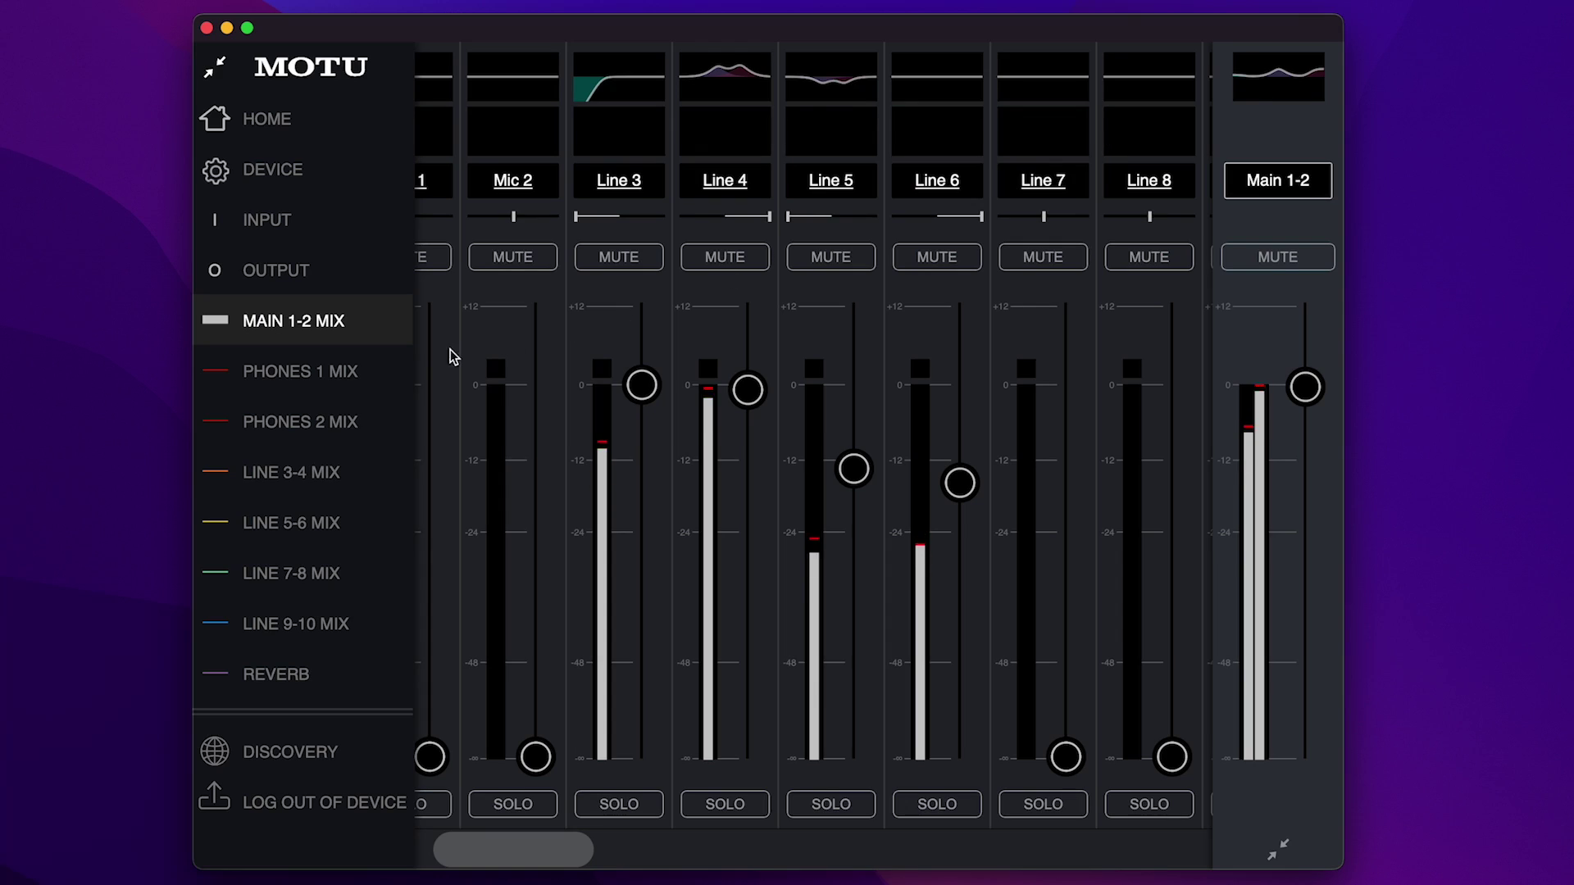
Cut a midrange band and slightly cut the lowest band in the Phones 1 output's EQ
click(299, 368)
click(1282, 95)
drag(855, 274, 840, 322)
drag(509, 283, 509, 303)
click(1257, 82)
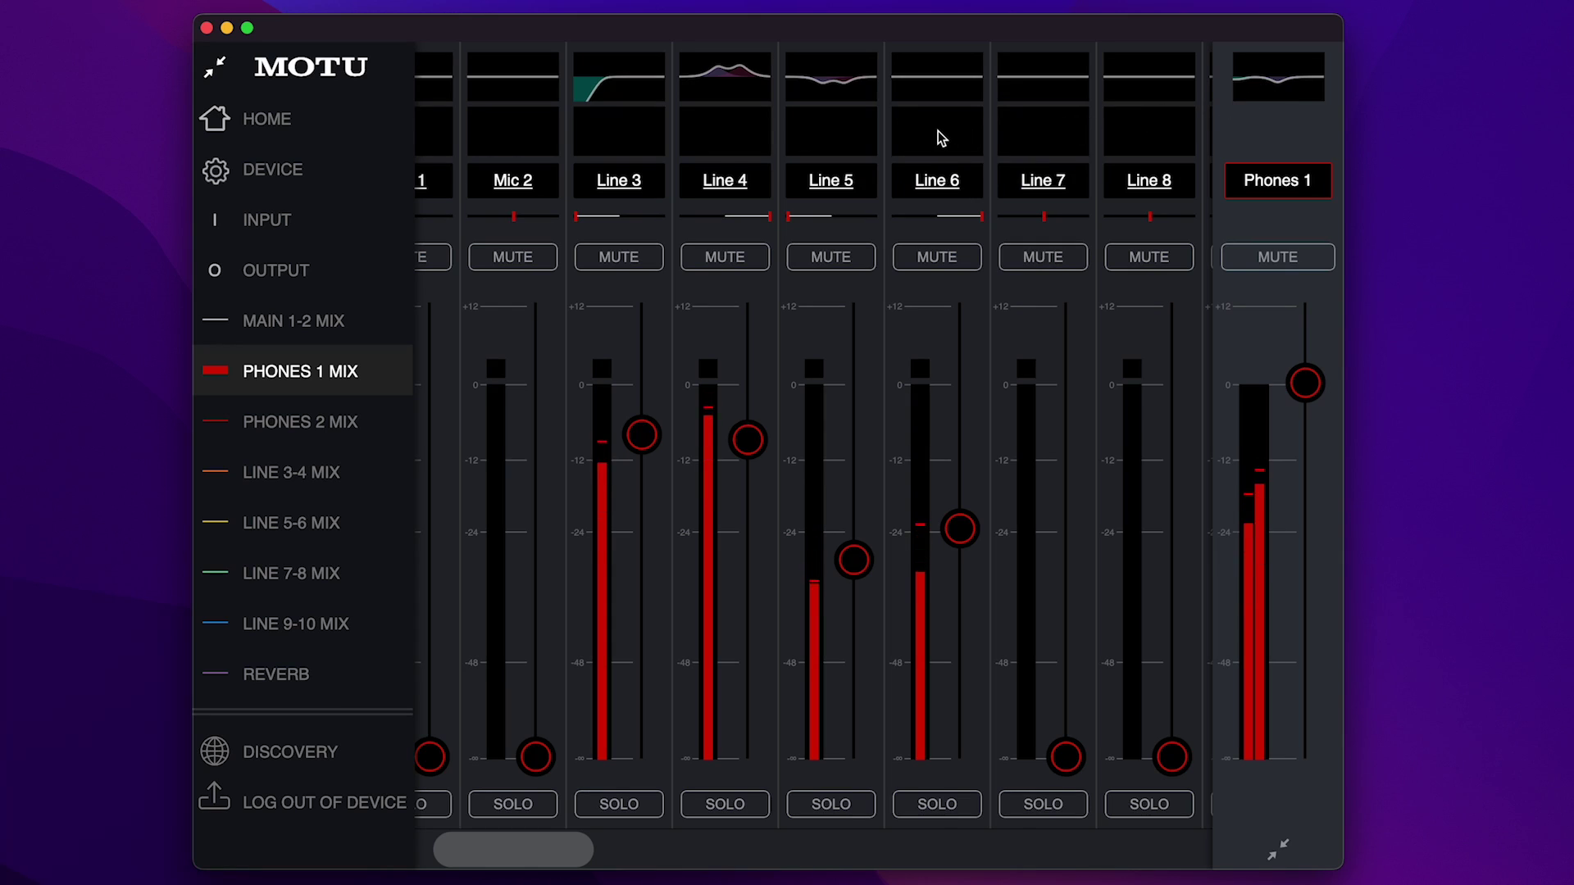
From the Main 1-2 mix, enable Mic 1's gate with a -42.4 dB threshold and its compression with a -24.4 dB threshold
drag(554, 852, 502, 850)
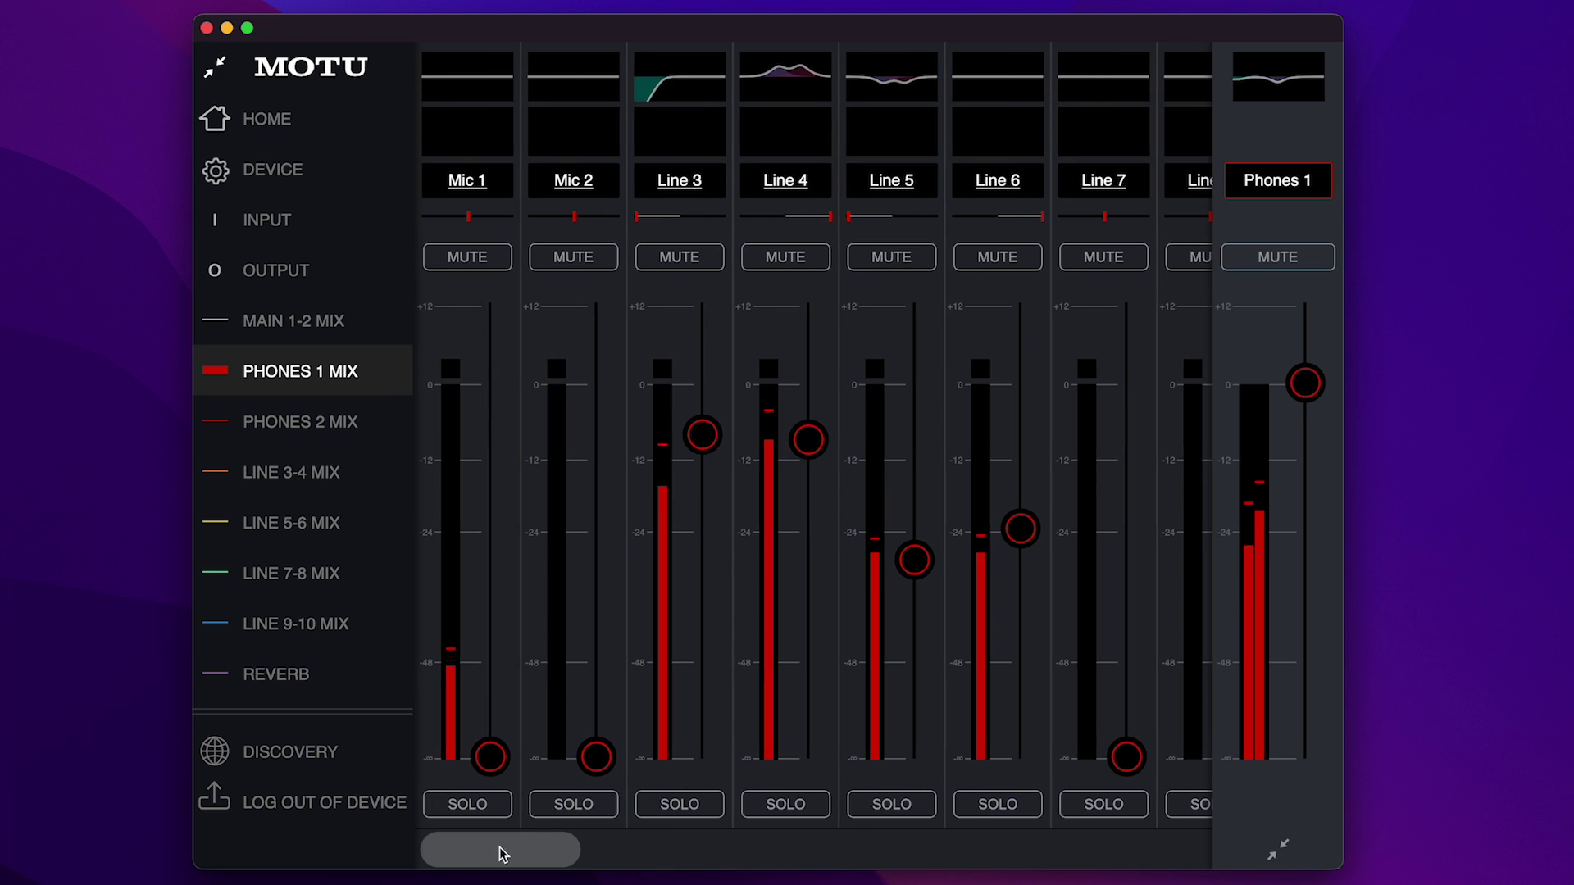
click(379, 336)
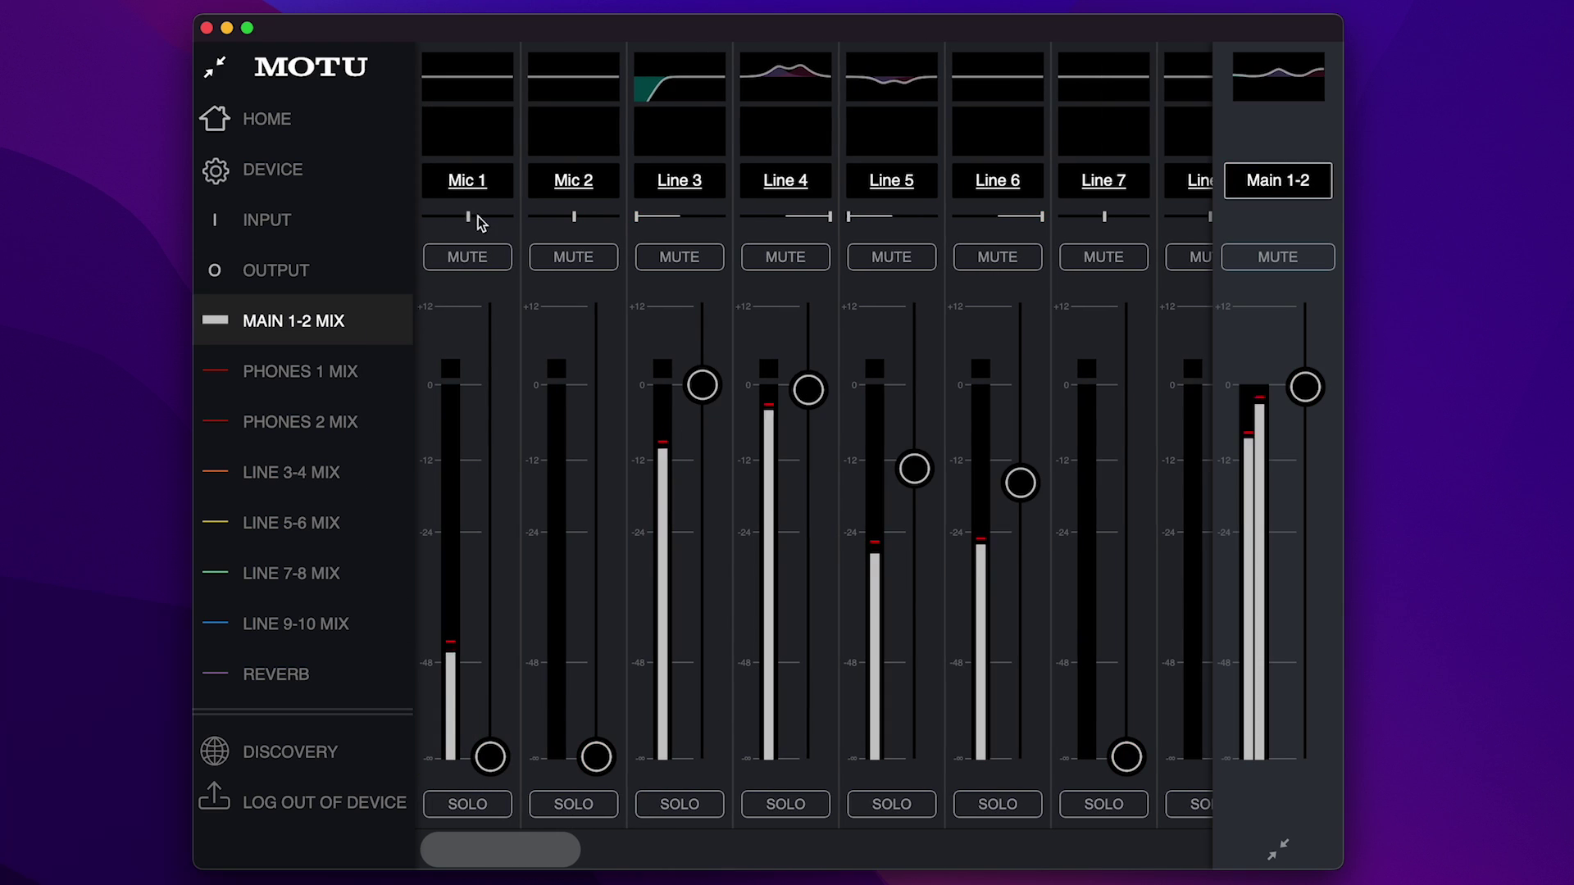
click(481, 134)
click(456, 167)
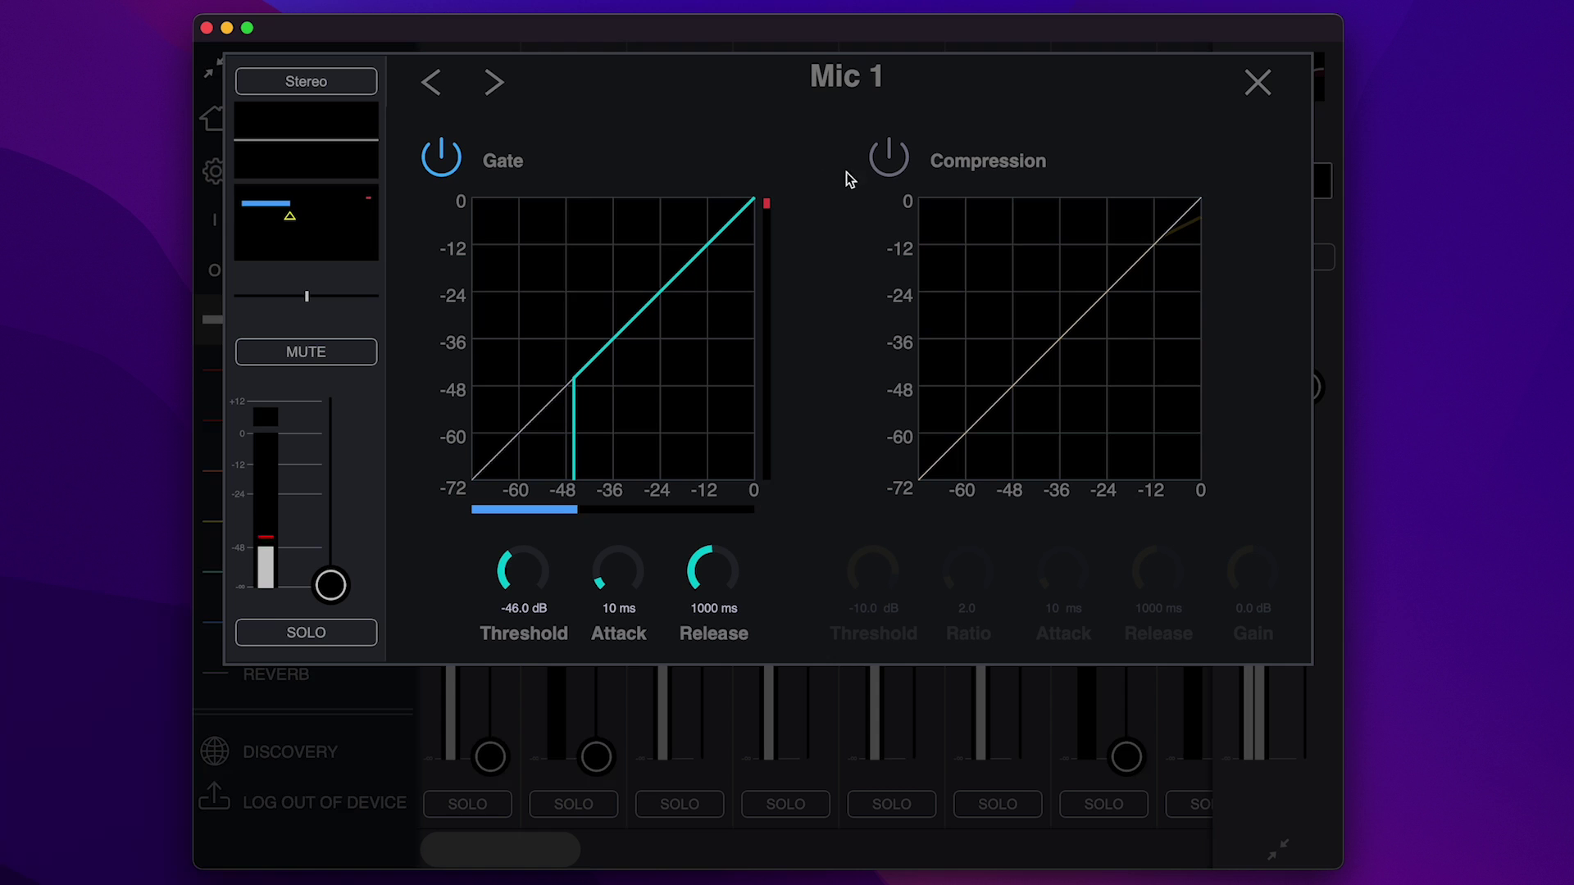
click(890, 159)
drag(544, 563, 617, 565)
drag(872, 571, 815, 562)
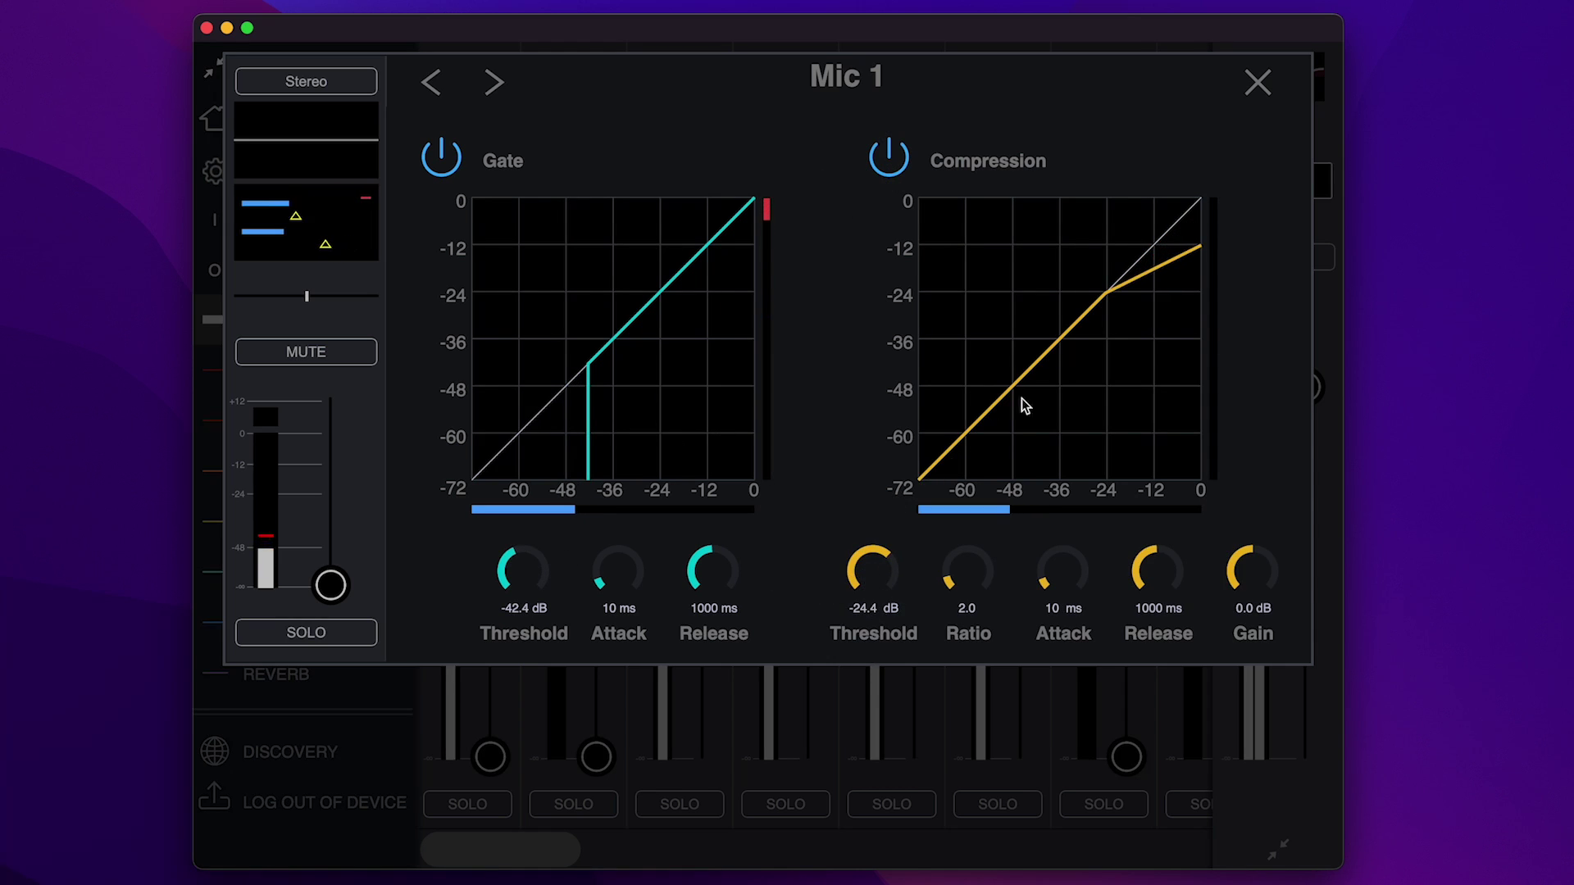
click(1255, 84)
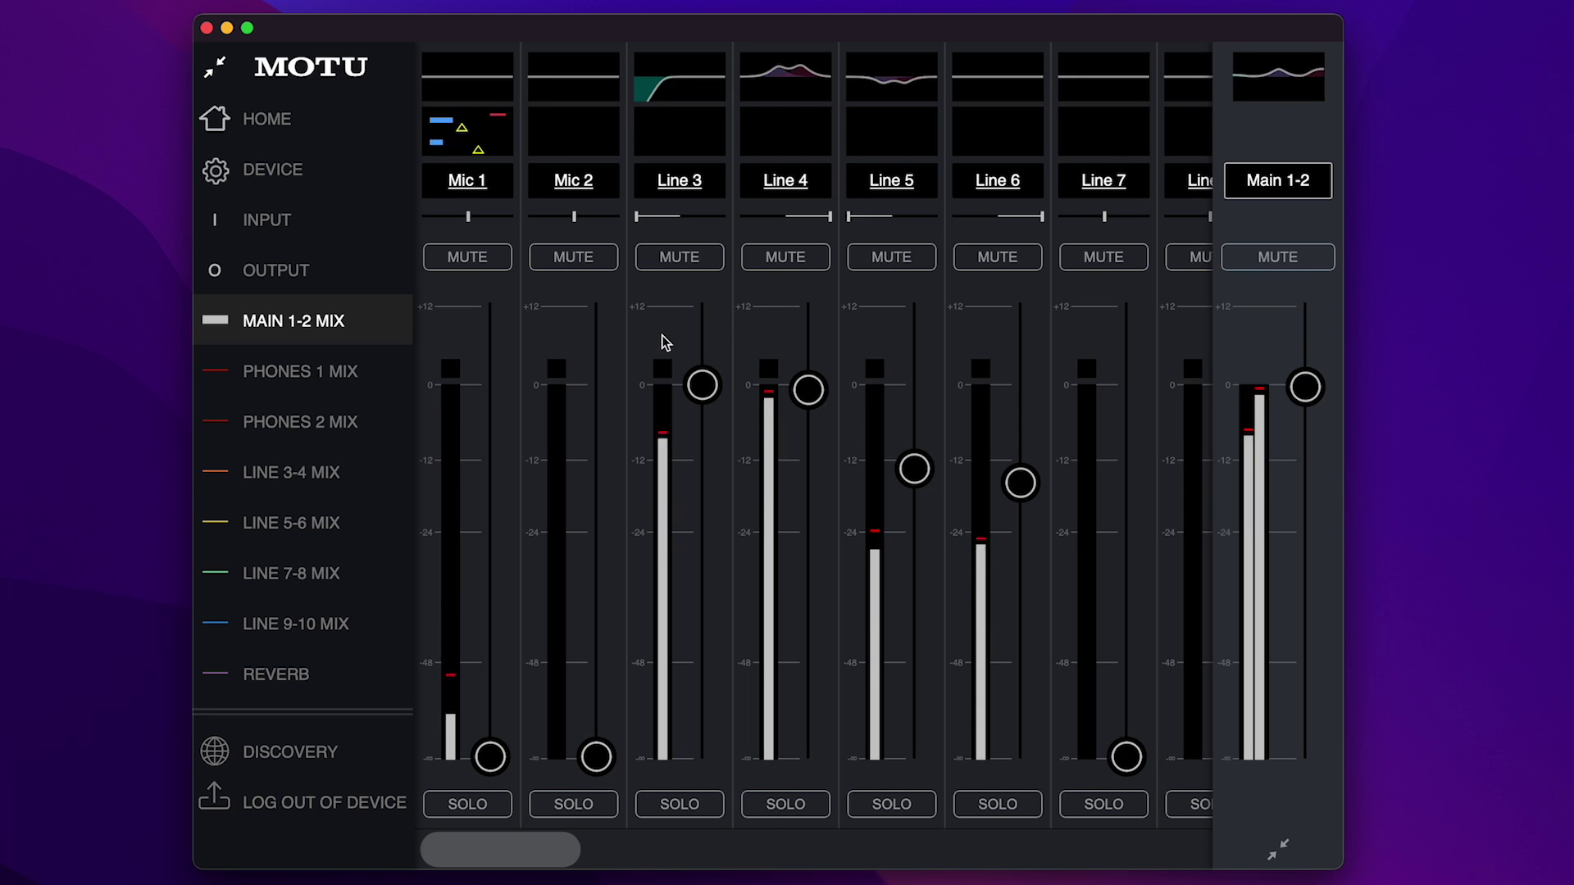
Check Mic 1's dynamics and the channel EQs across the Phones 1, Phones 2, Line 3-4 and Line 5-6 mixes
click(349, 375)
click(335, 424)
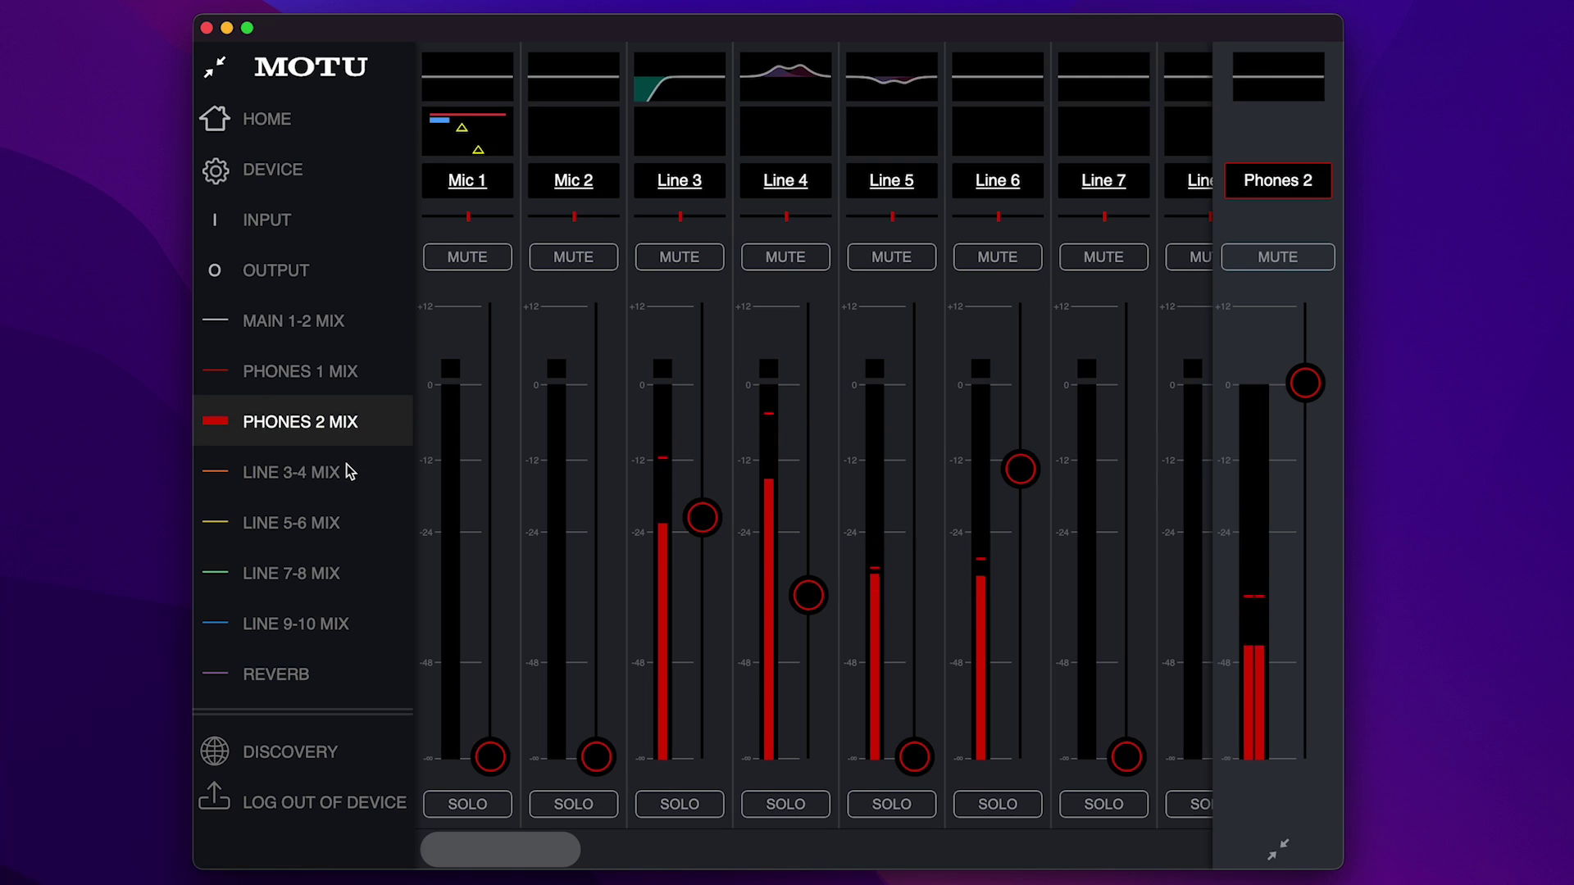
click(349, 472)
click(353, 525)
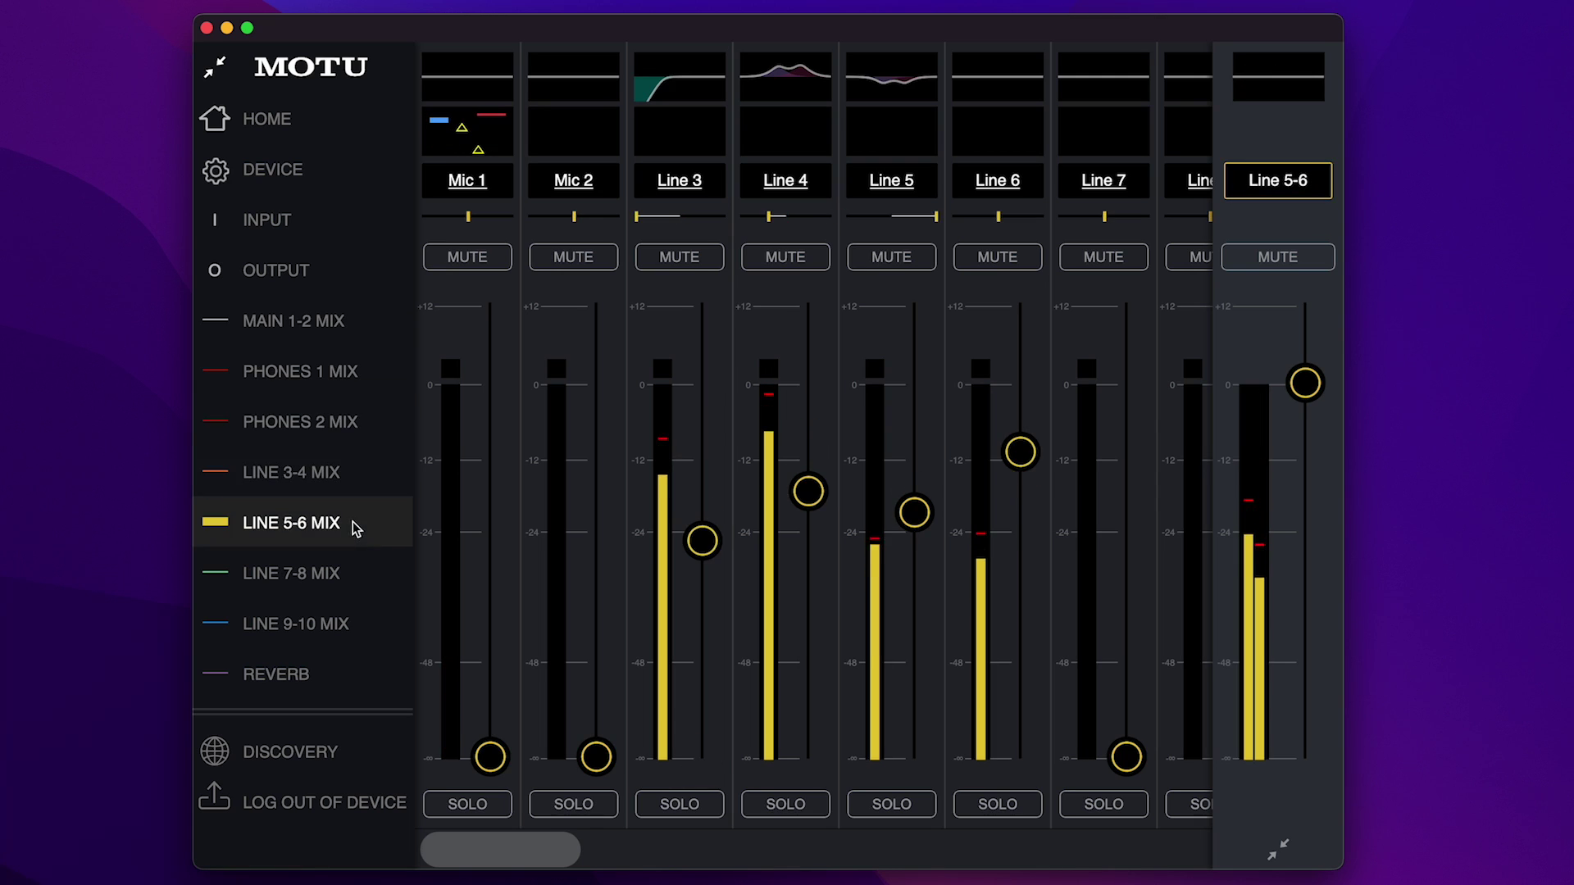
Raise the Reverb channel to about 0 dB in the Main 1-2 mix and Mic 1 to about -12 dB in the Reverb mix
click(365, 326)
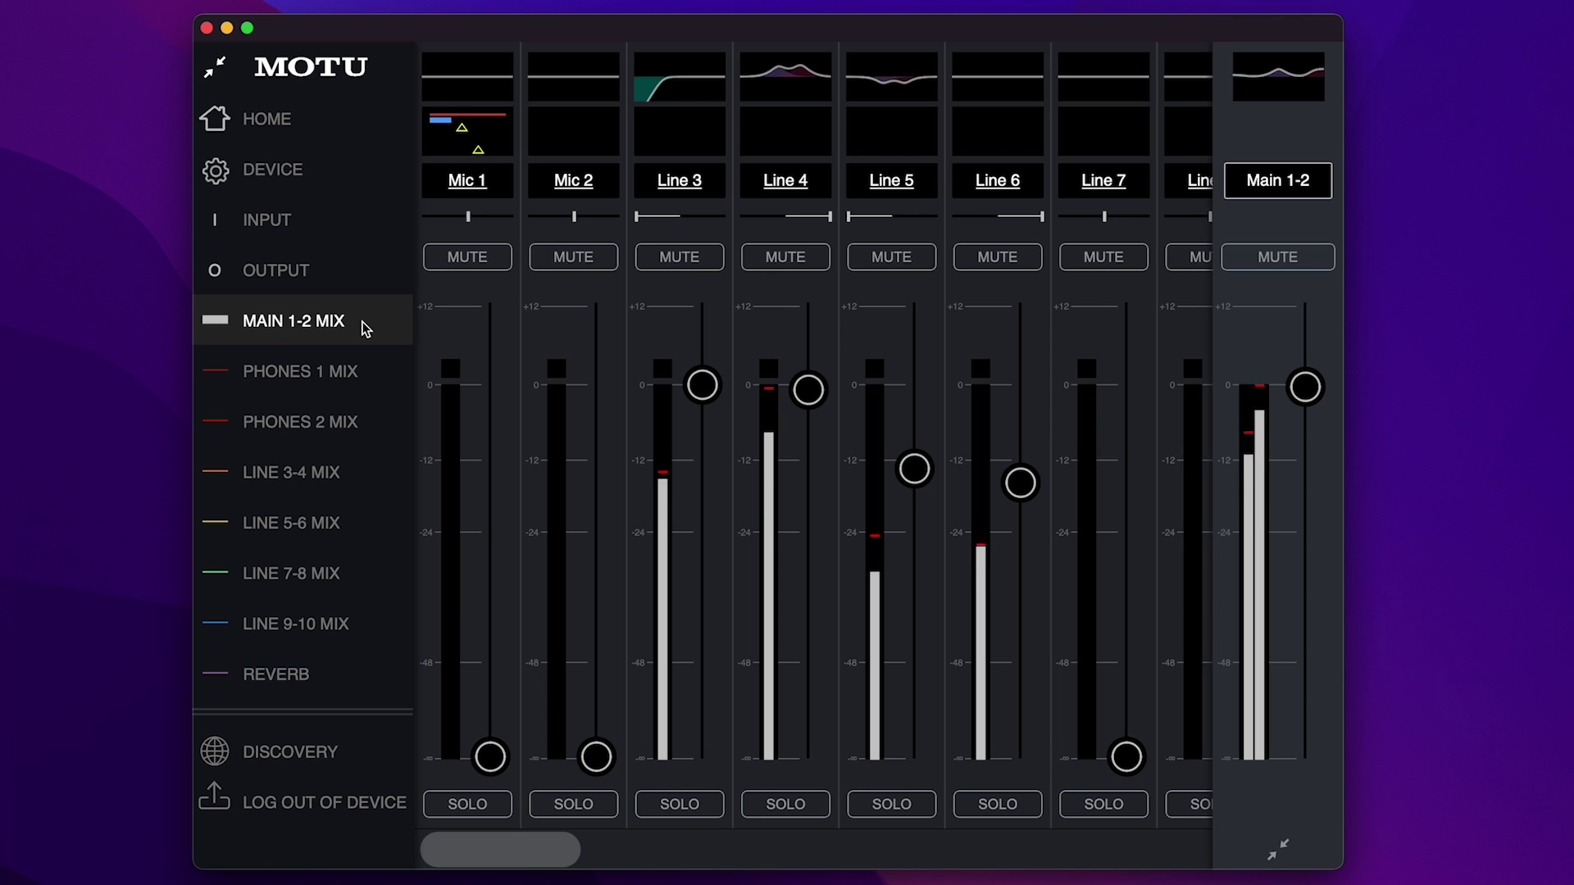
drag(509, 849, 1199, 386)
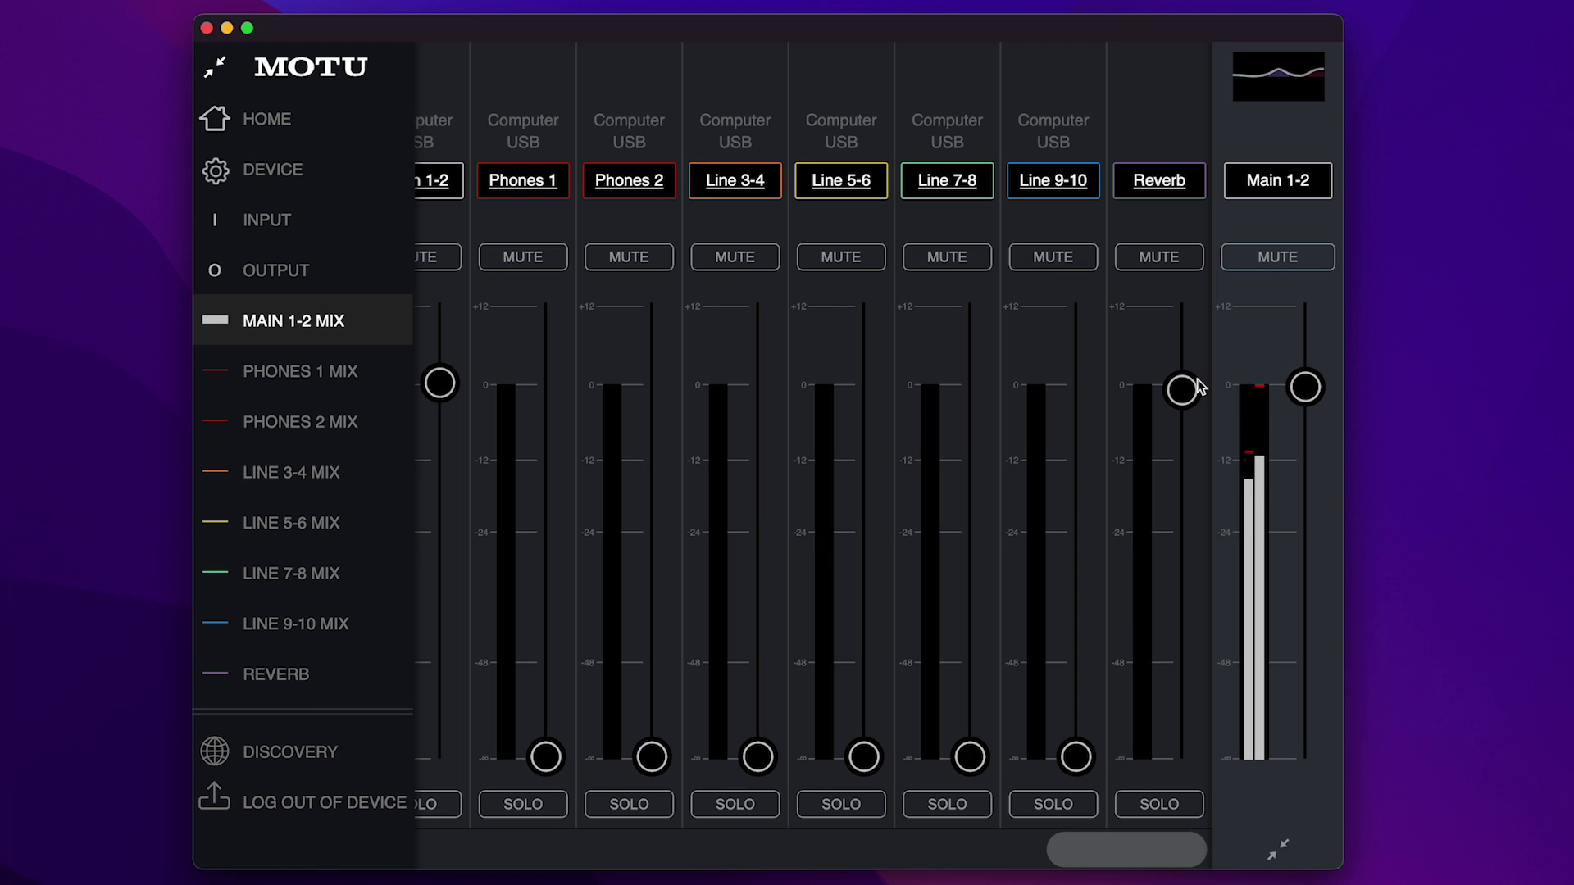
click(365, 691)
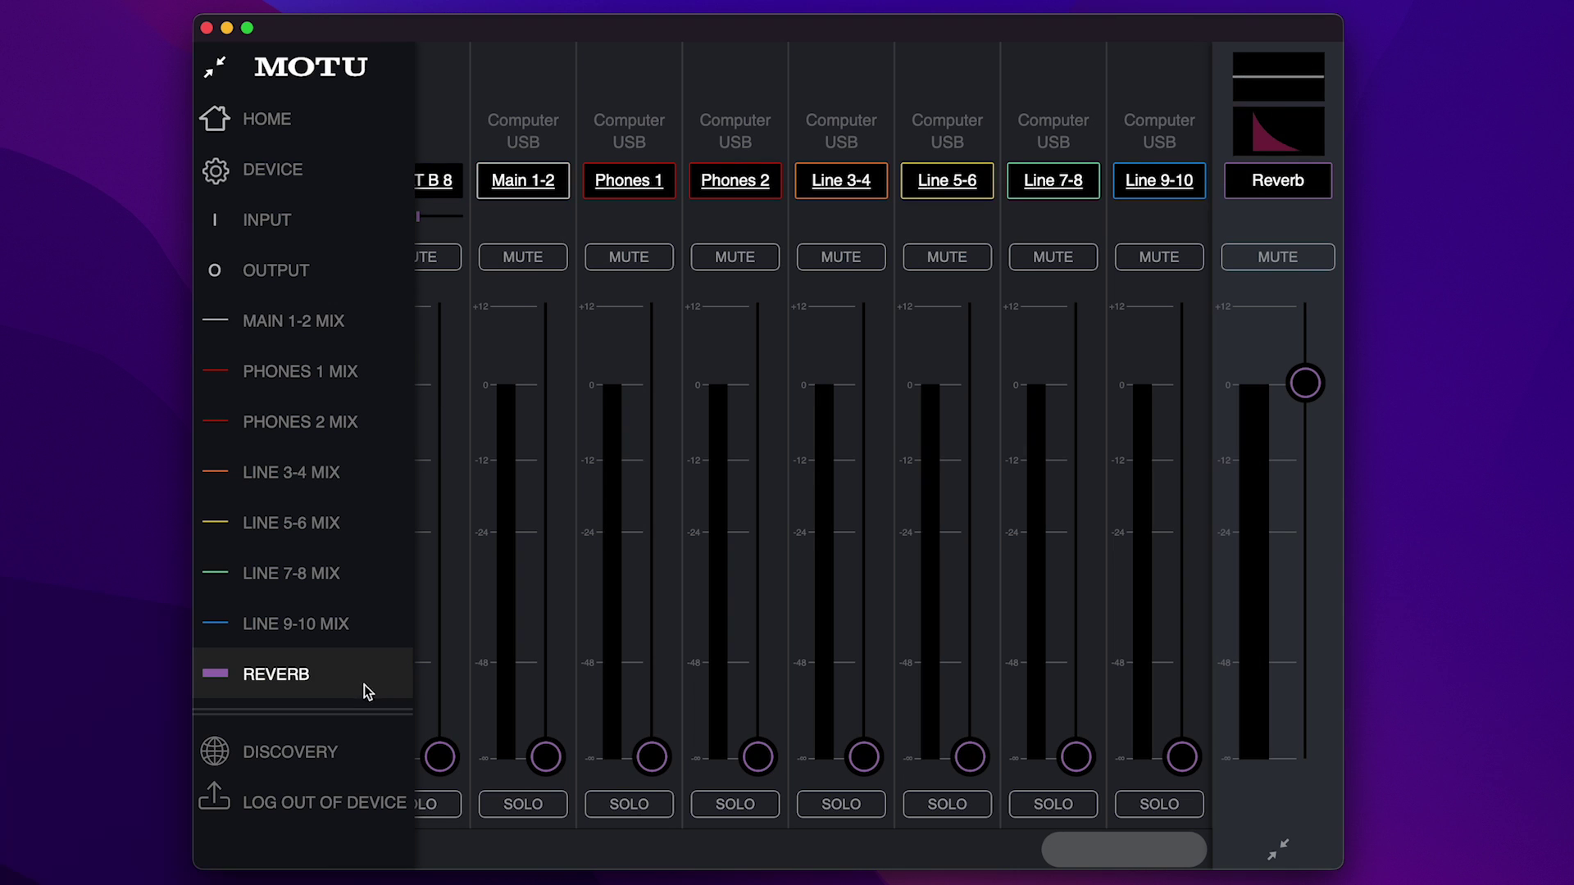
drag(1046, 860, 436, 853)
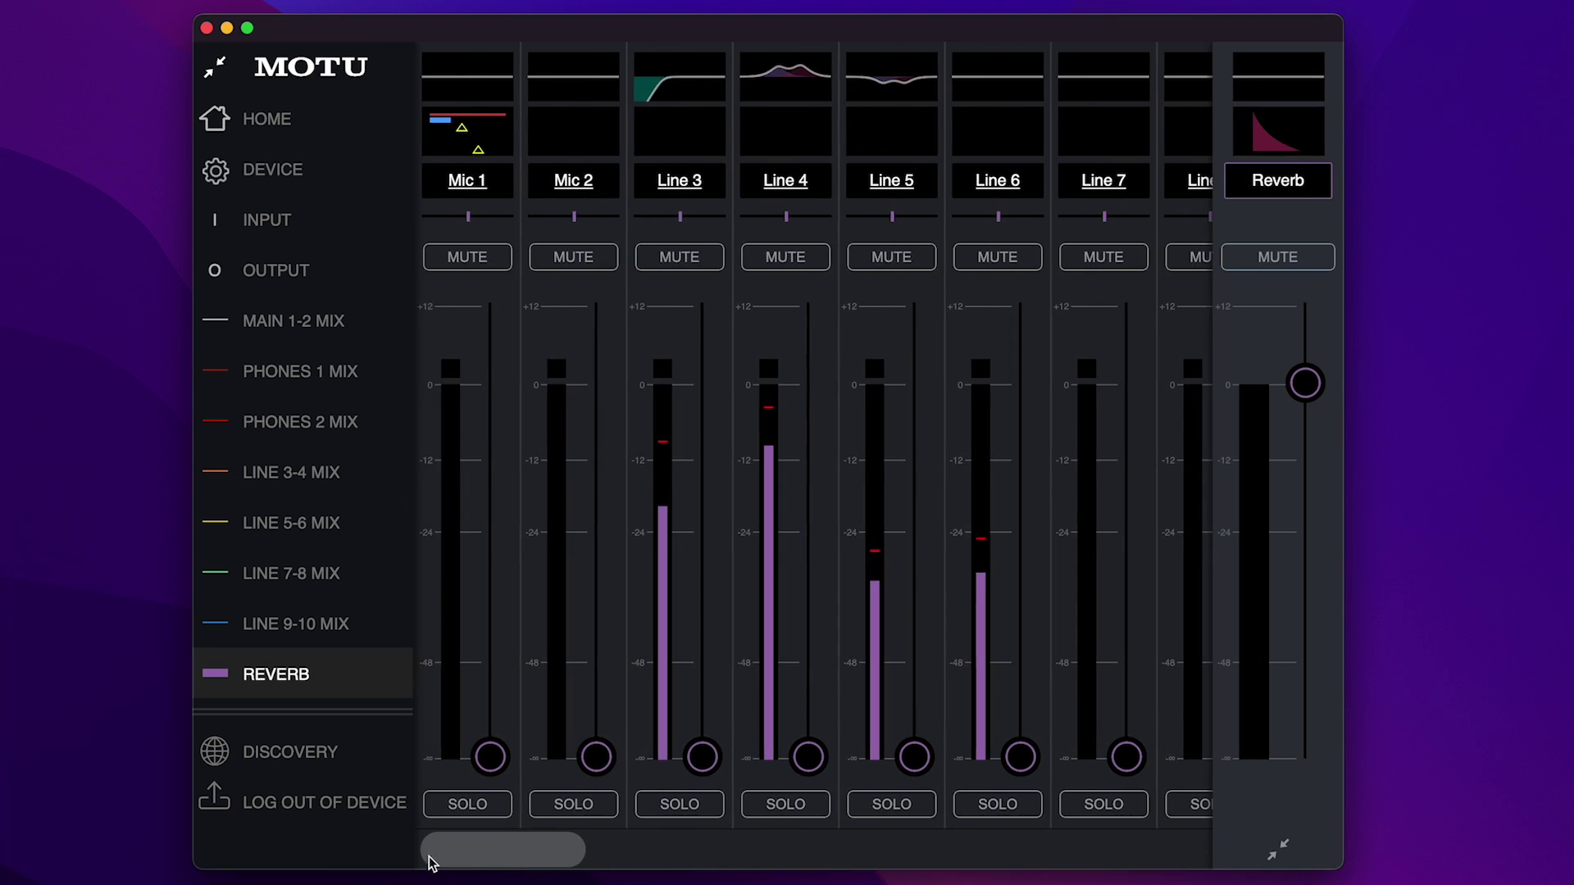
drag(486, 759, 471, 463)
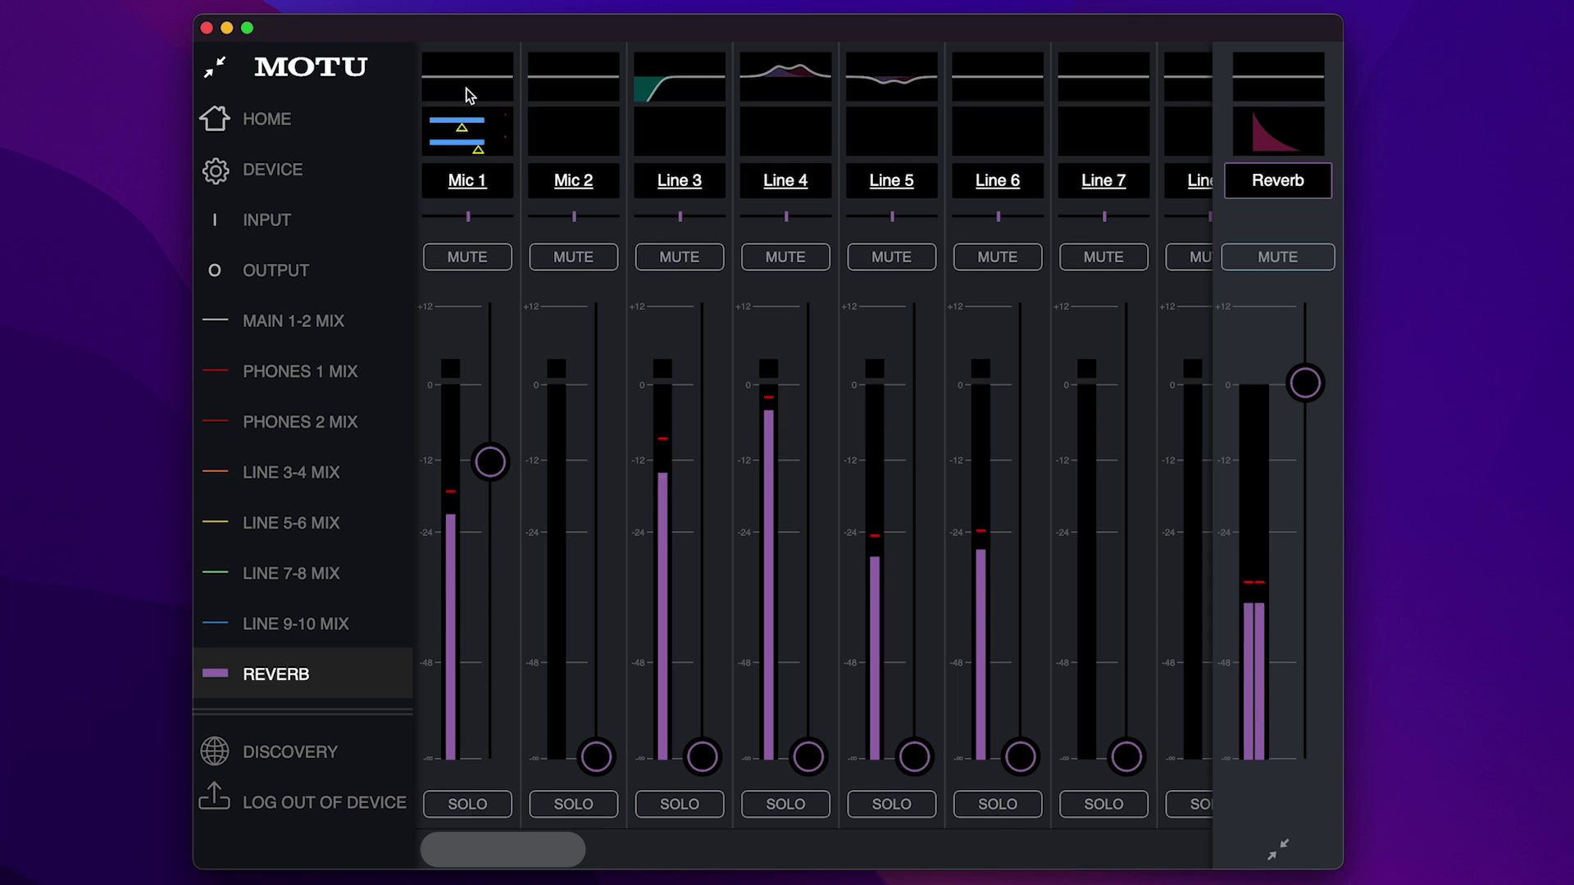
Open the reverb settings and try the medium size before choosing Large
click(1256, 141)
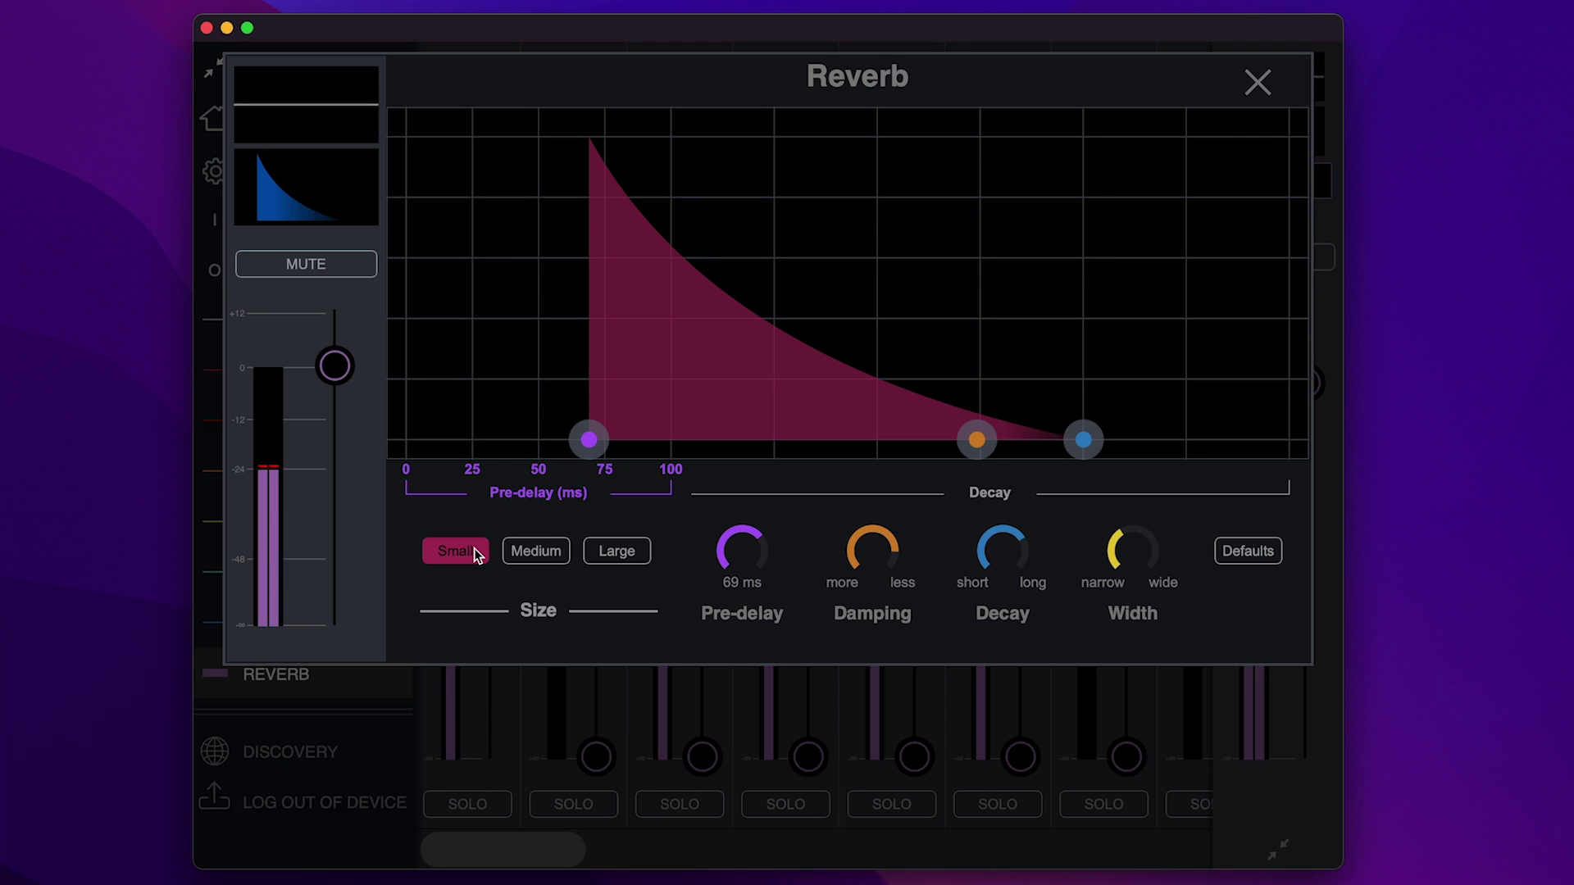
click(518, 552)
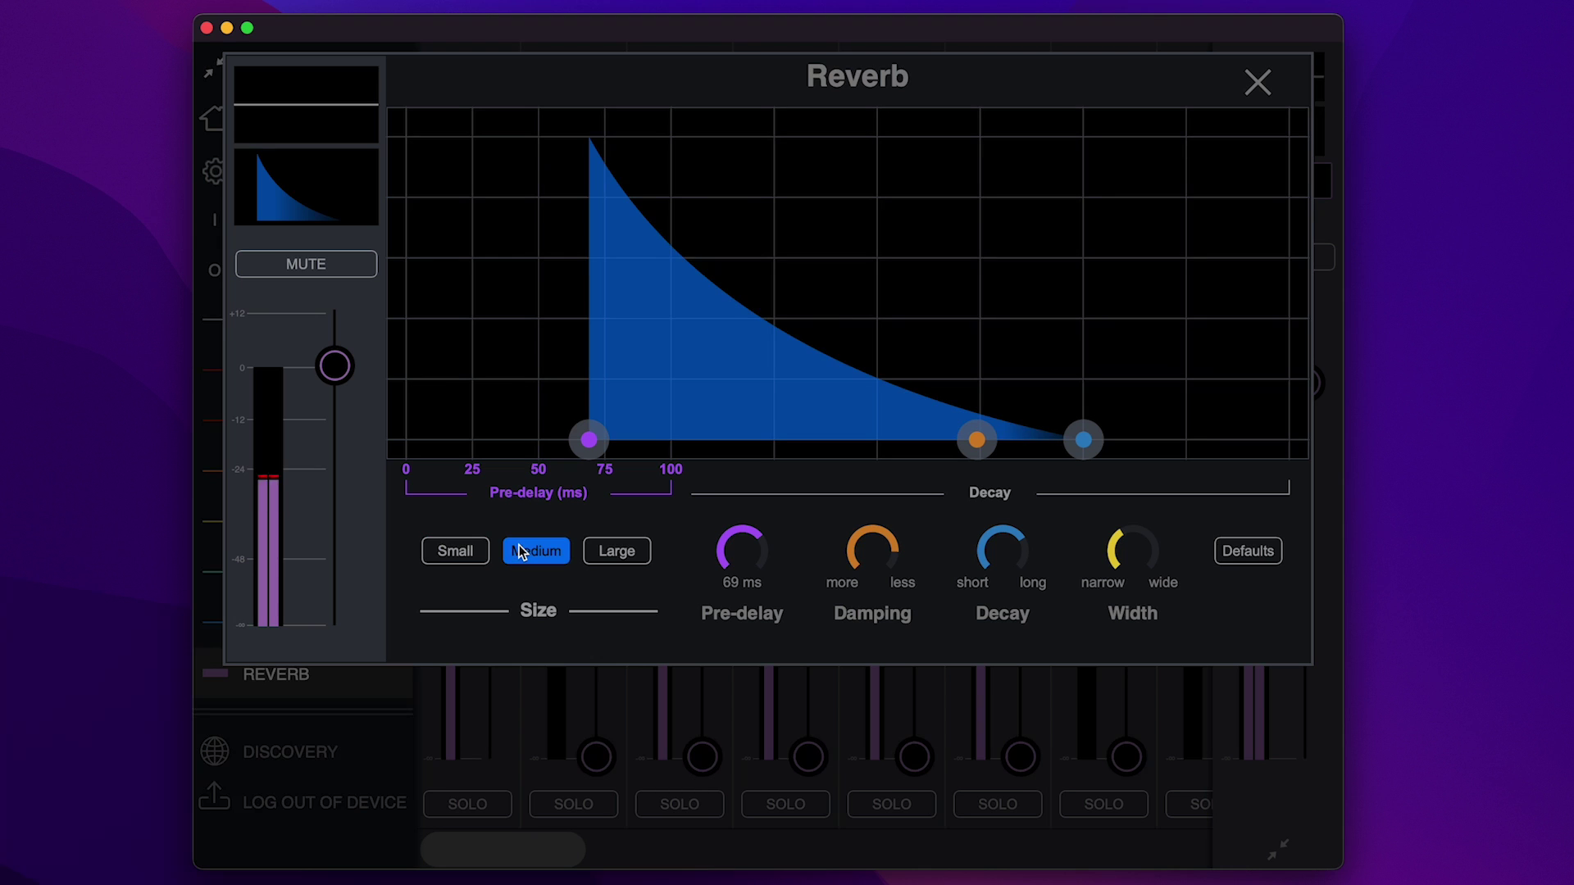
click(605, 552)
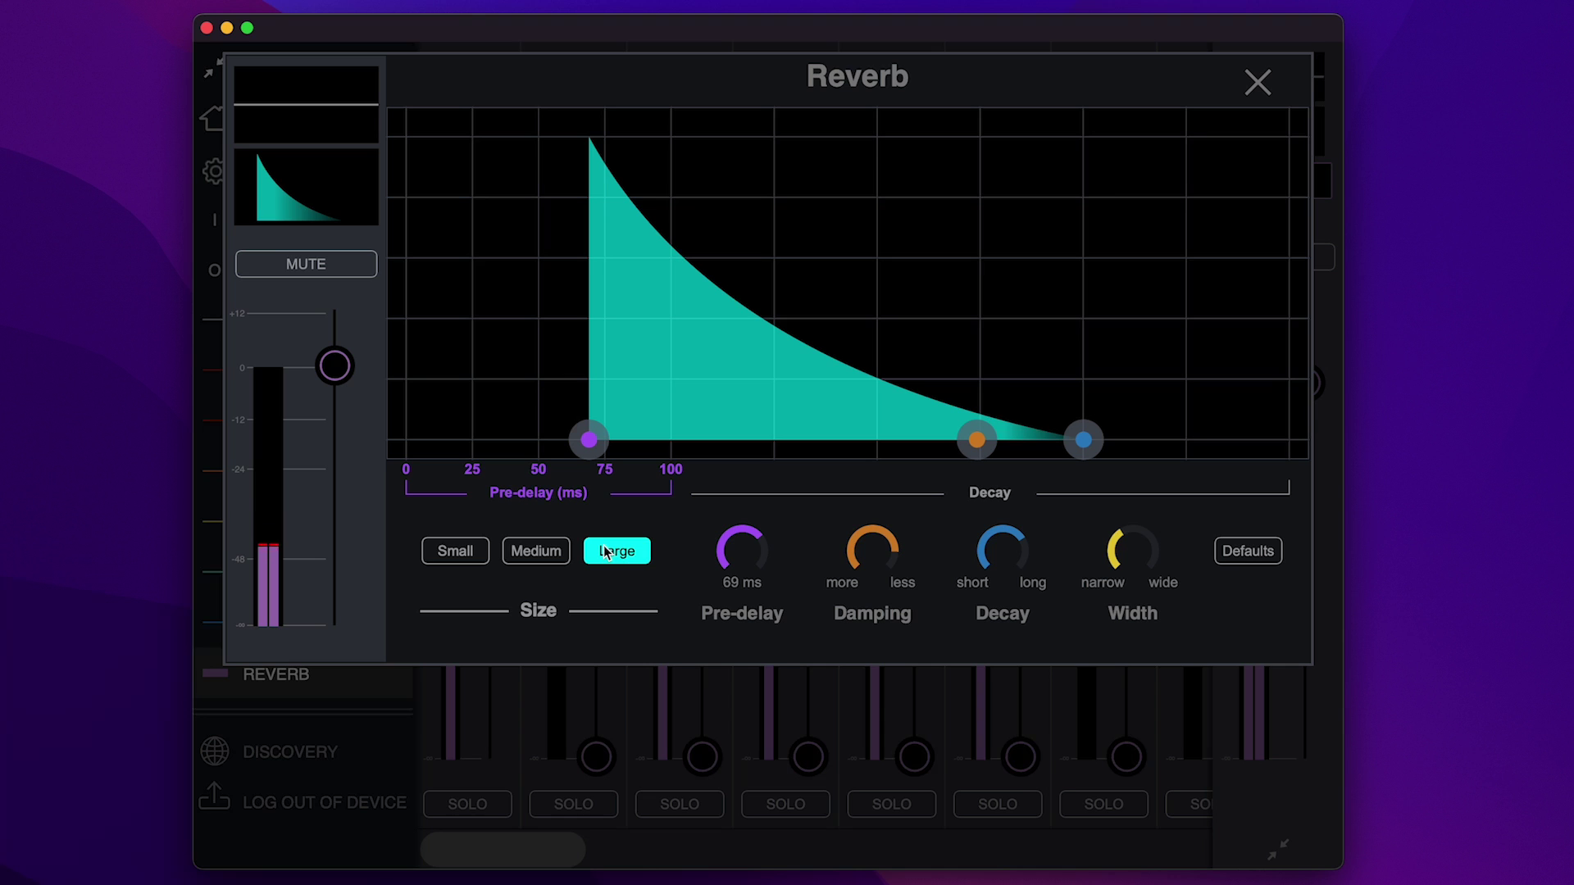
Set the reverb's pre-delay to 36 ms and its width to the maximum, adjust damping, lengthen the decay and close the settings
drag(741, 551, 858, 574)
scroll(860, 574, down, 5)
drag(1007, 563, 1016, 543)
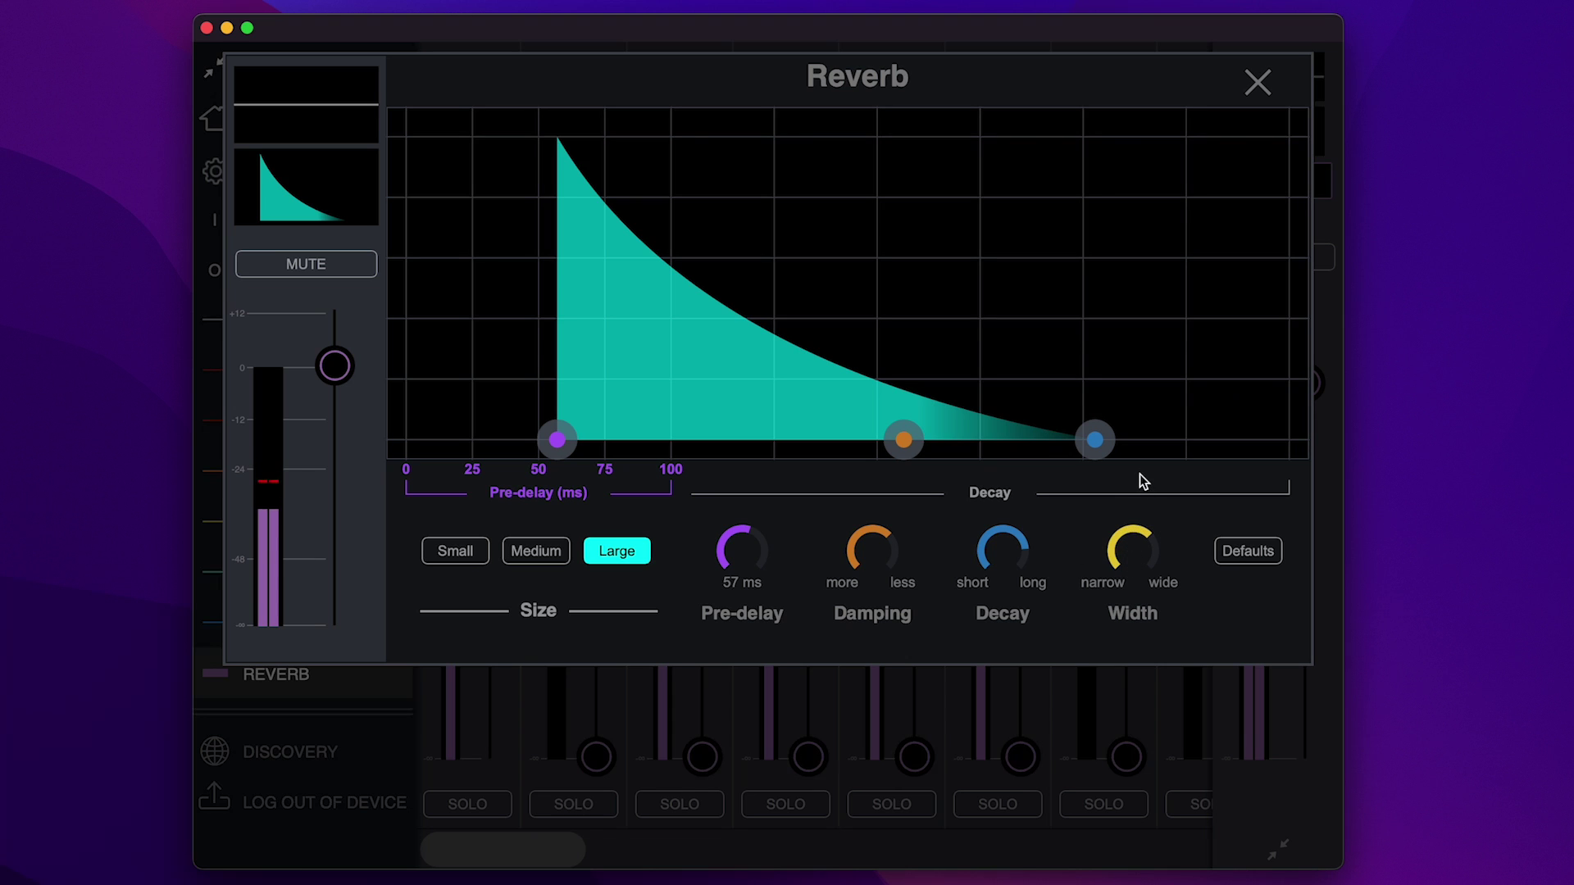
drag(874, 551, 854, 606)
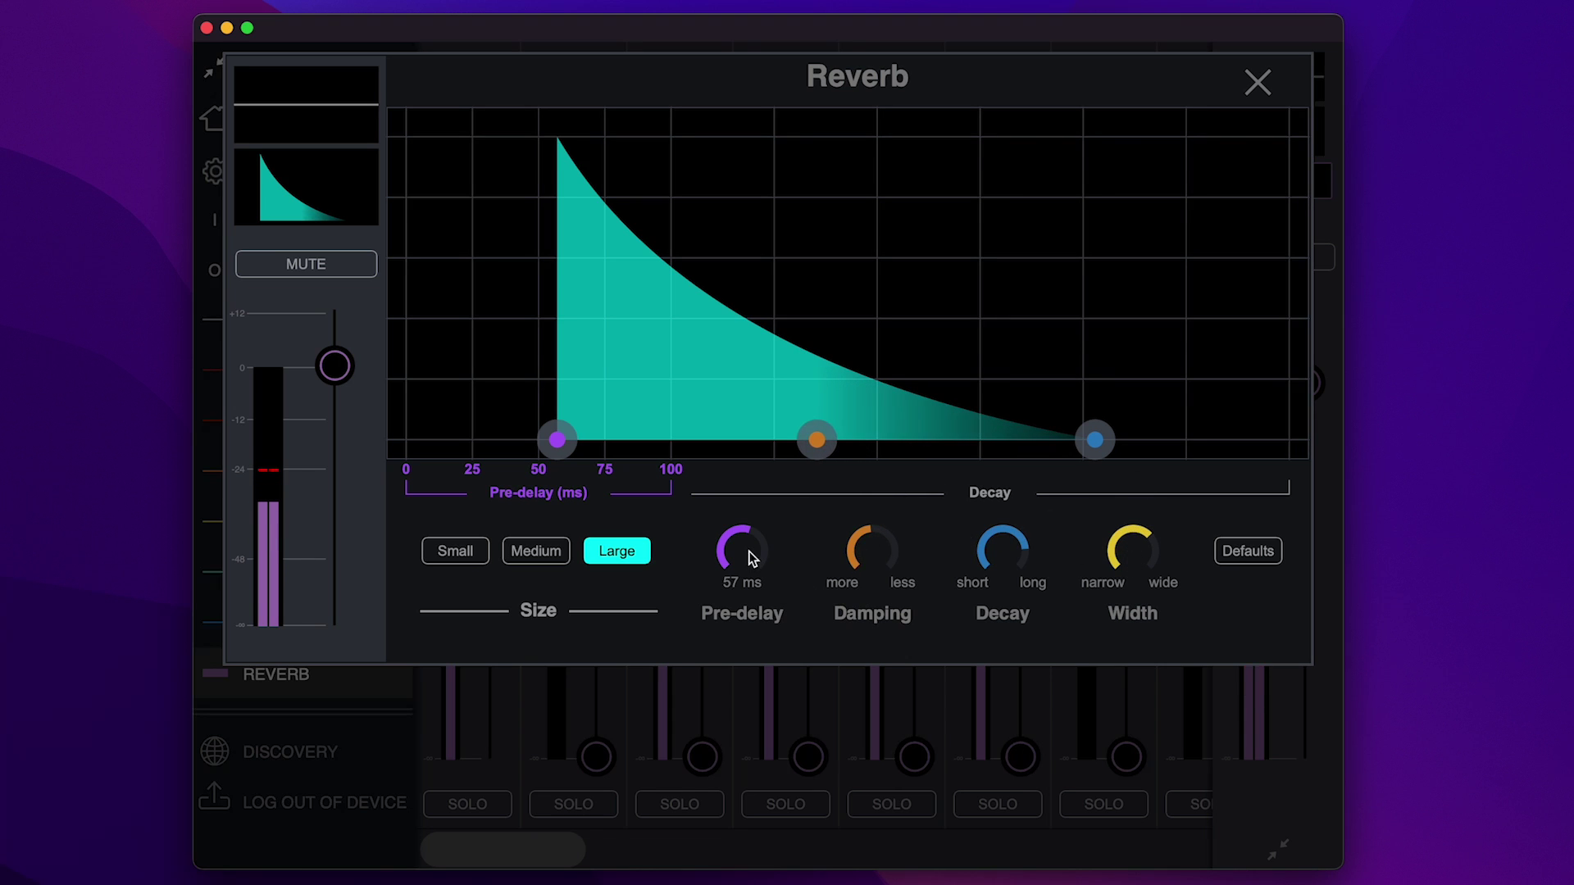
drag(749, 554, 745, 610)
drag(1008, 547, 1000, 588)
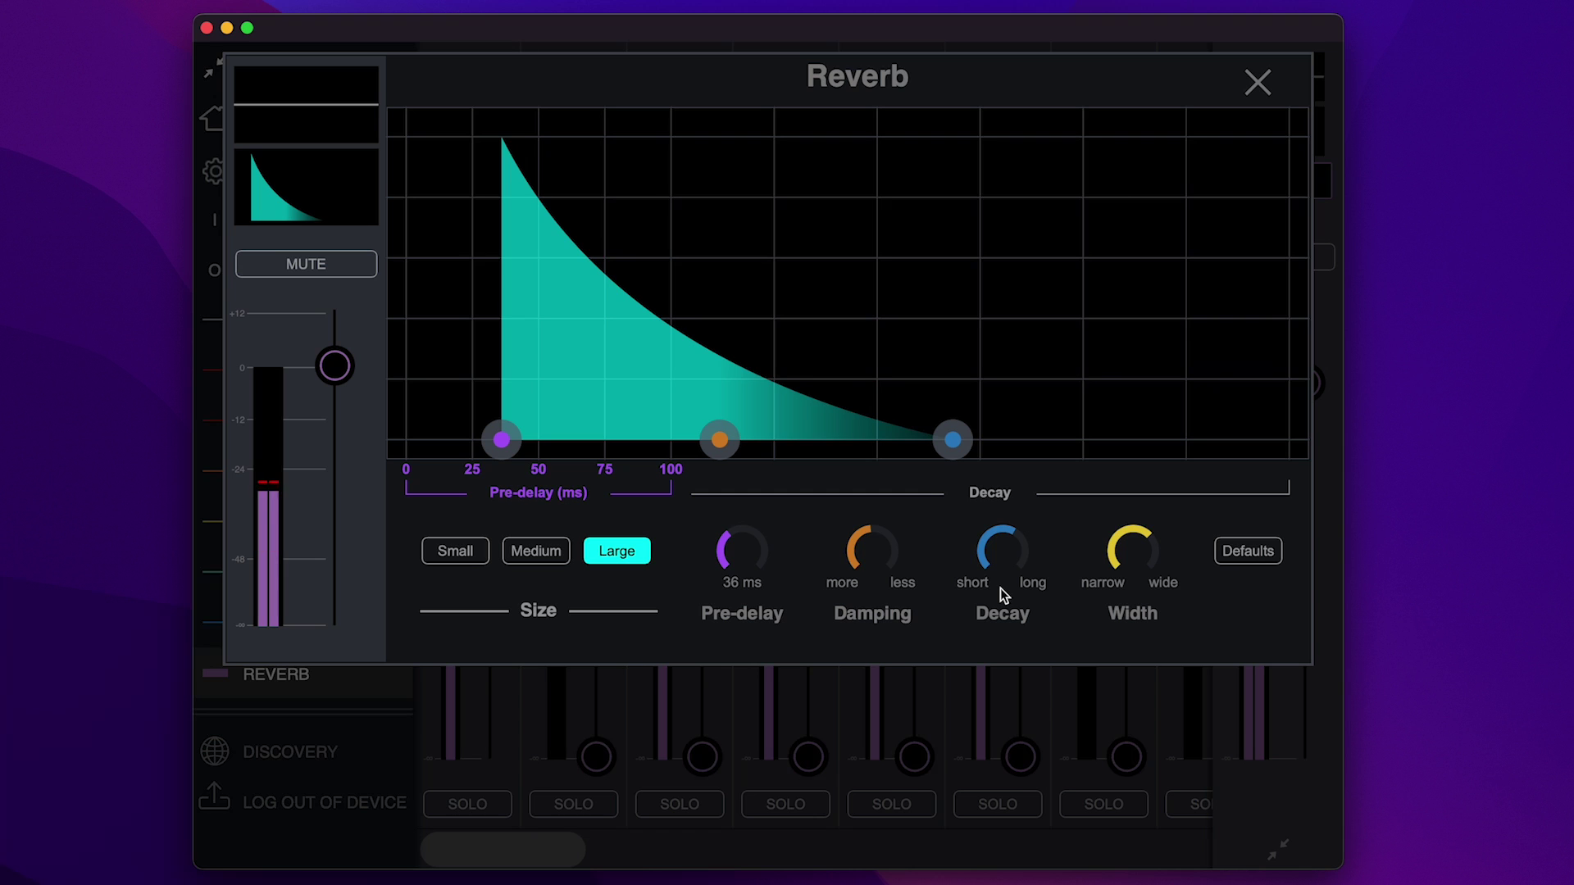
drag(1128, 566, 1141, 466)
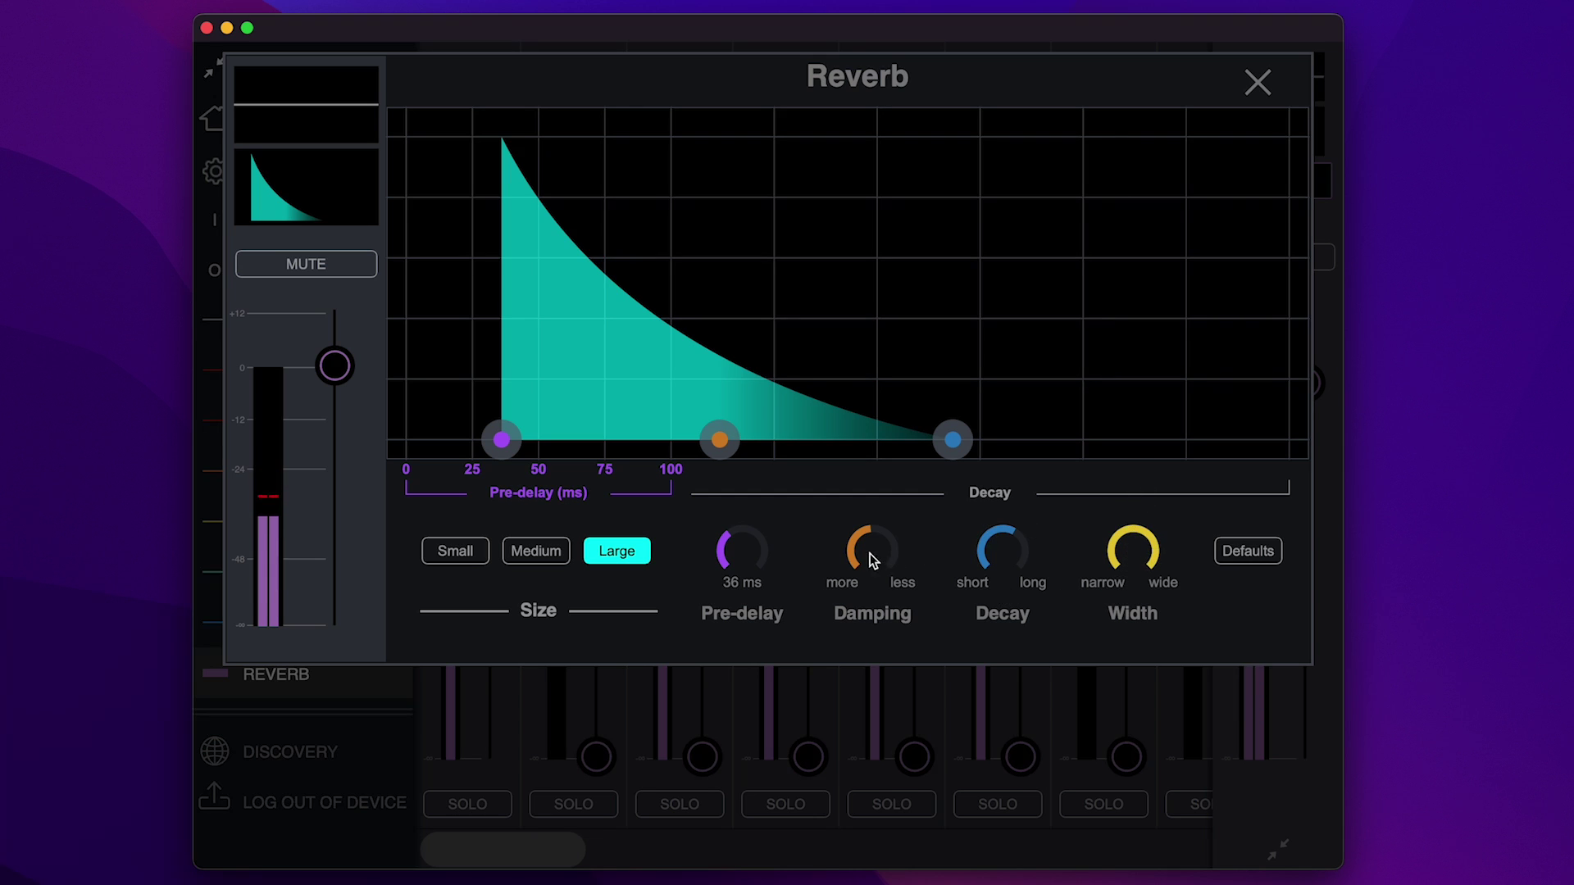
drag(869, 553, 878, 493)
drag(953, 443, 1141, 450)
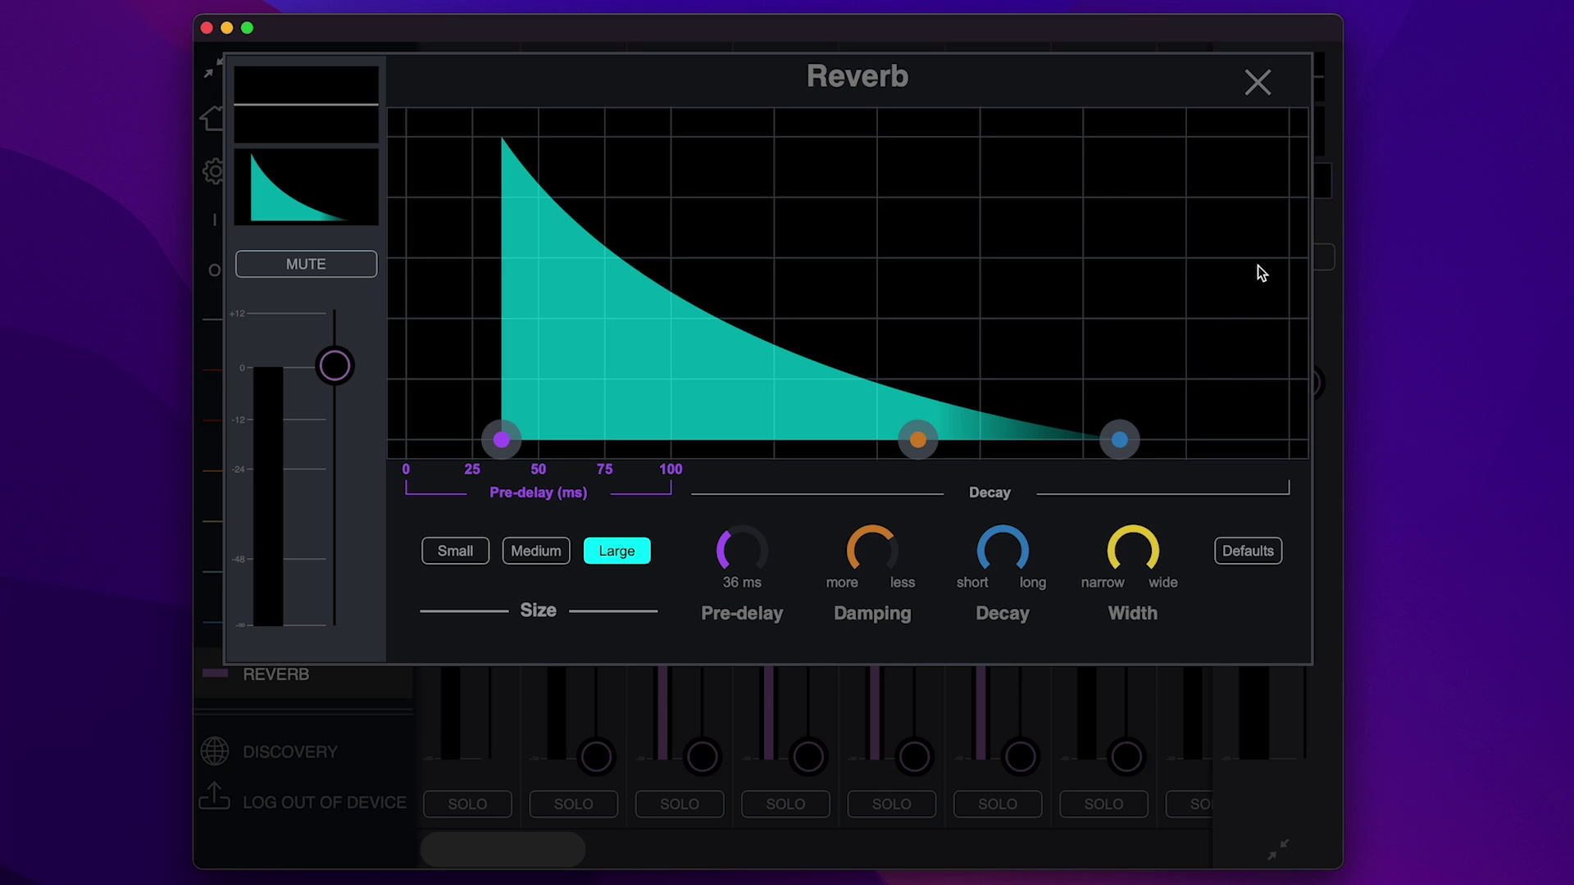
click(1257, 83)
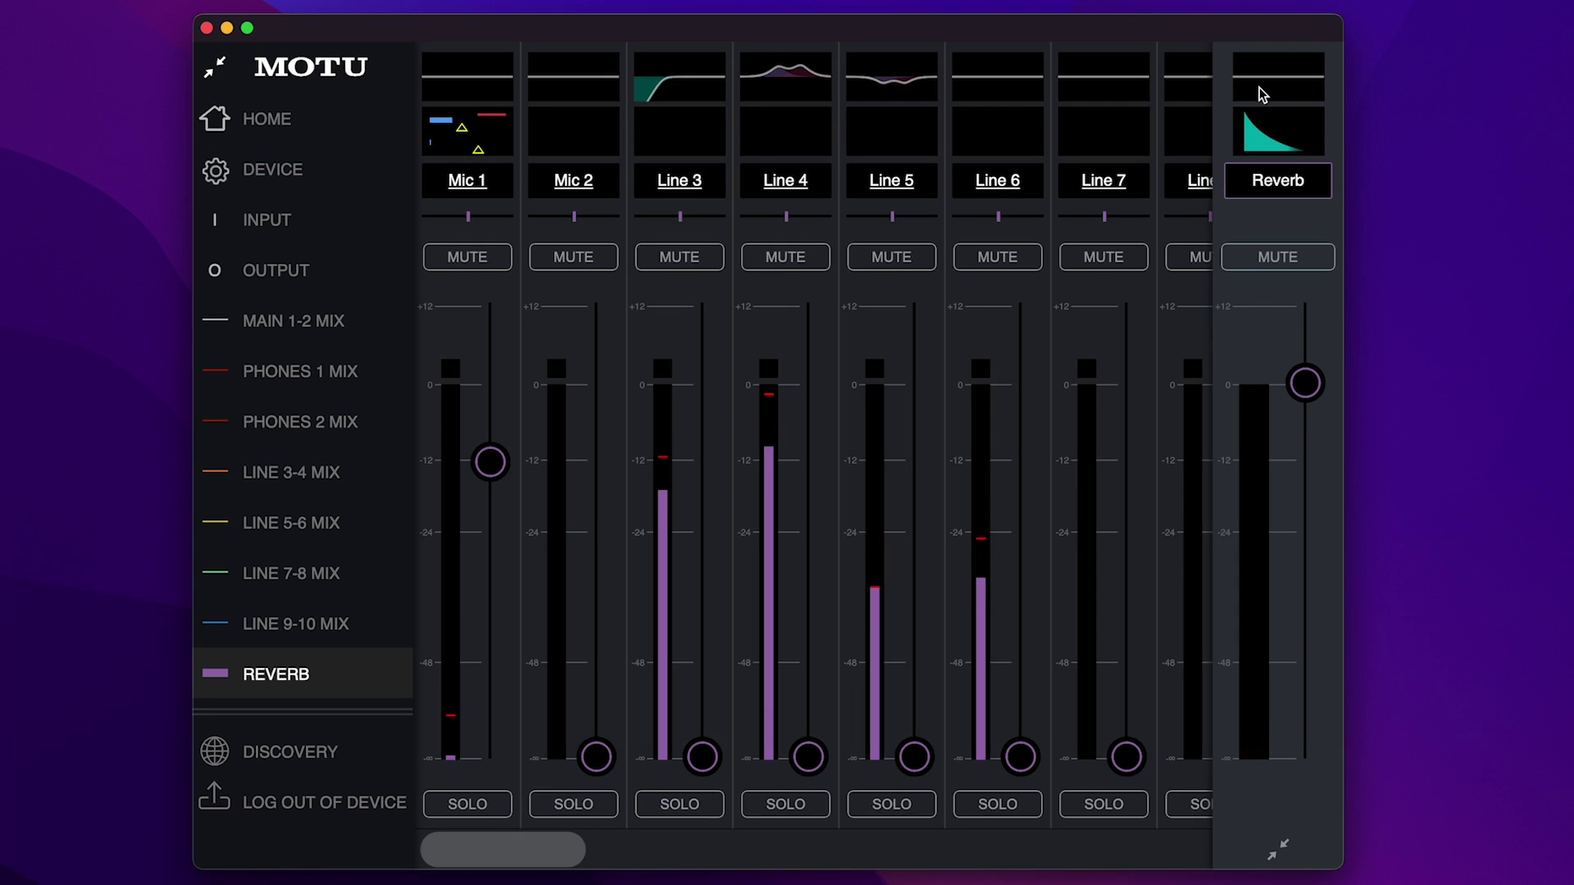
Show the Reverb channel in the Main 1-2 mix and raise it in the Phones 1 and Phones 2 mixes
click(396, 326)
drag(525, 856, 1096, 836)
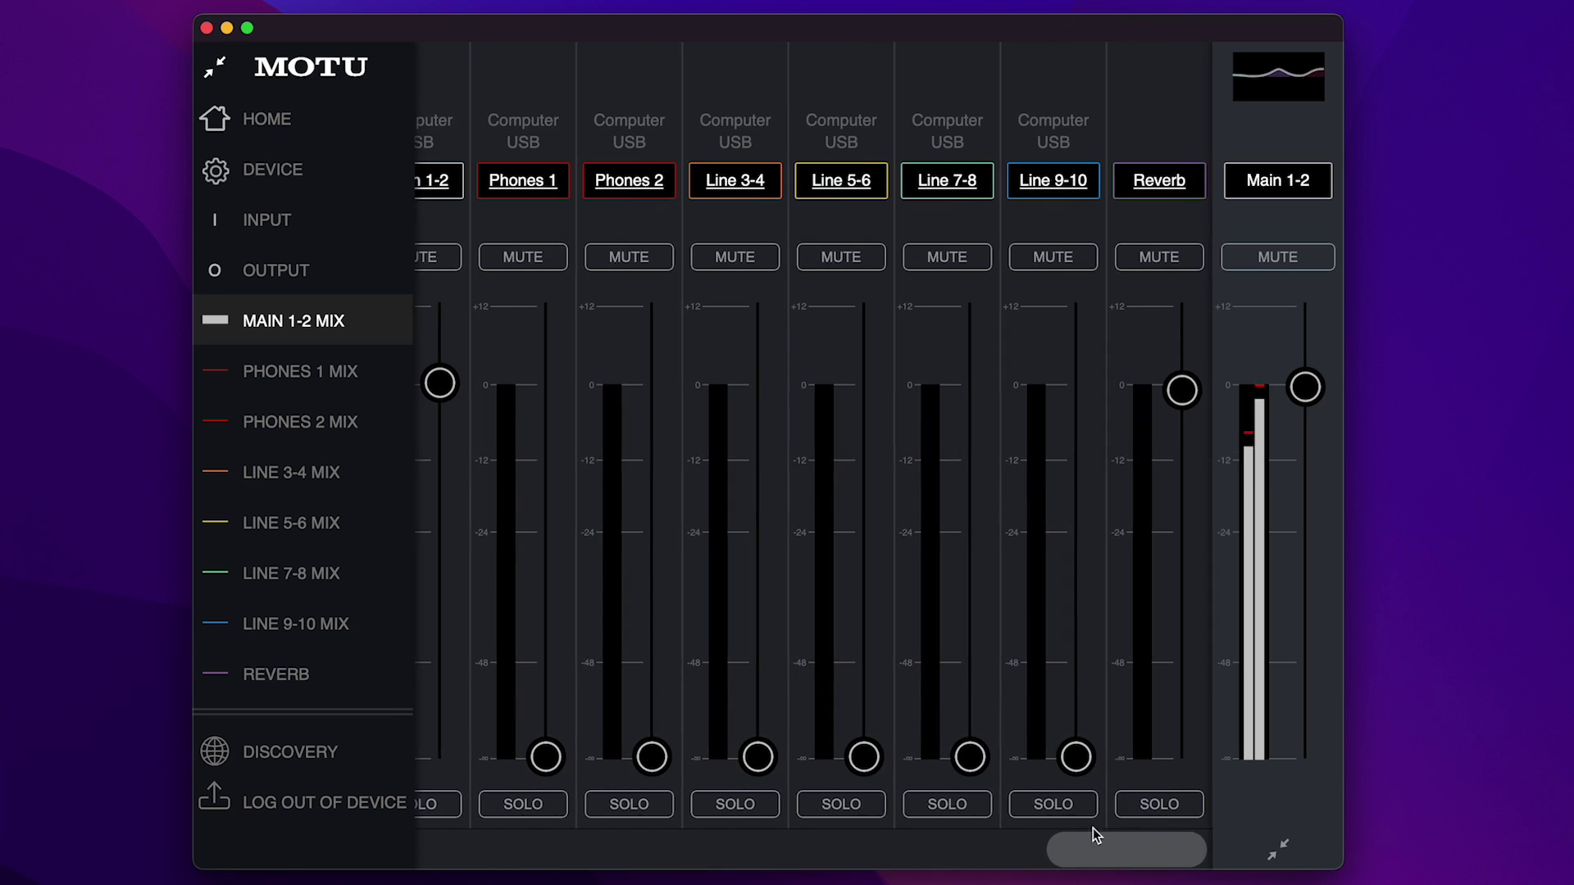
click(379, 395)
drag(1182, 742, 1179, 553)
key(Down)
drag(1194, 762, 1168, 529)
Raise the Reverb channel in the Line 3-4, Line 5-6 and Line 7-8 mixes, the last to about -20 dB, and return to Main 1-2
click(328, 475)
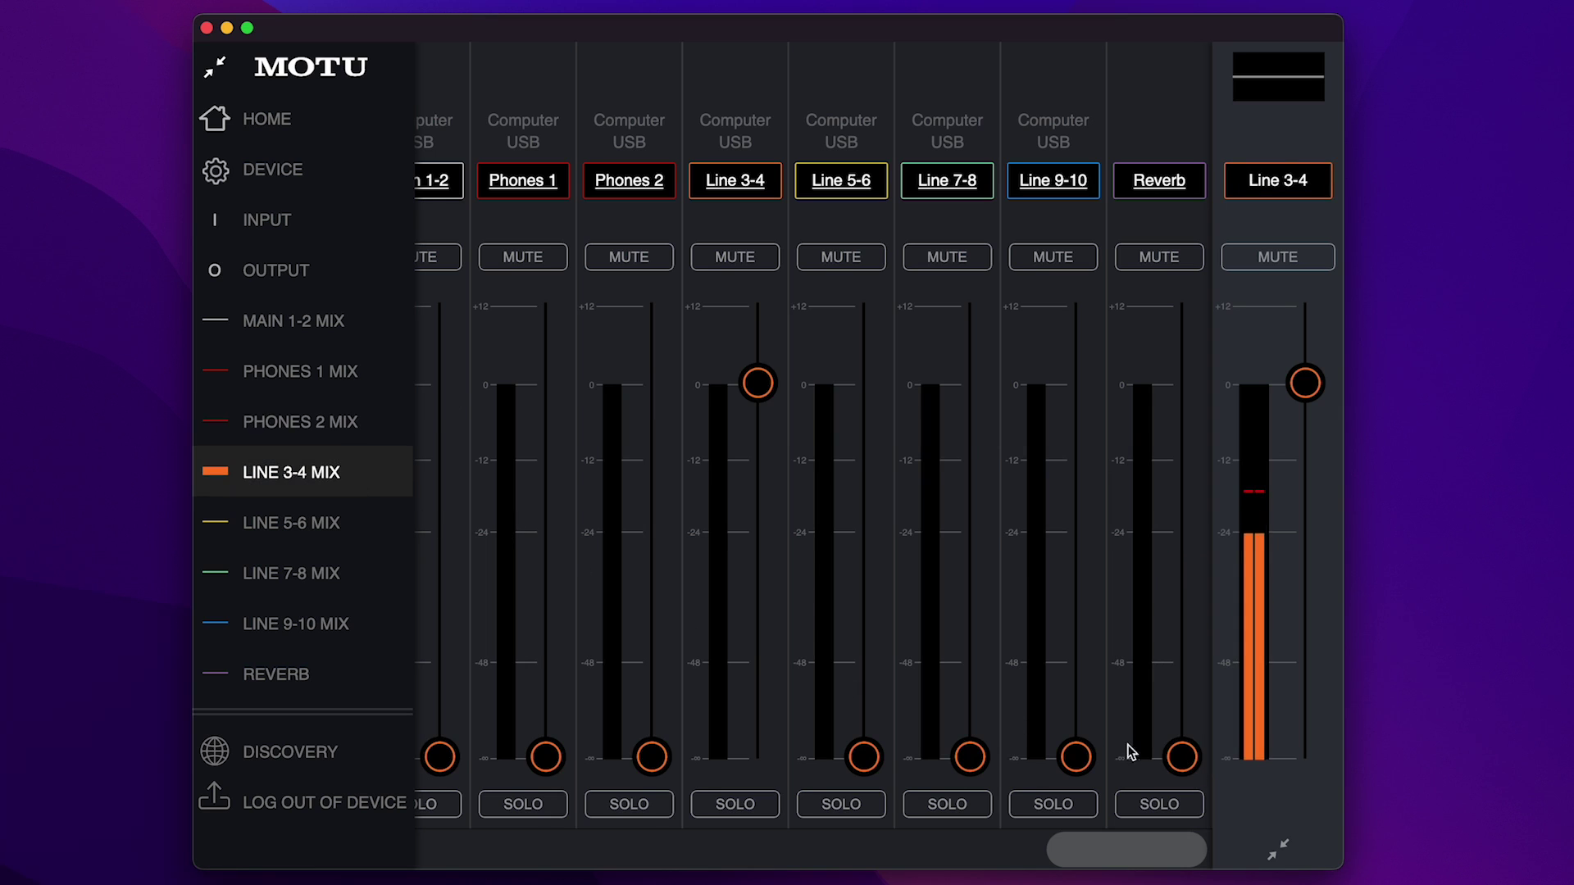
drag(1172, 755, 1143, 457)
key(Down)
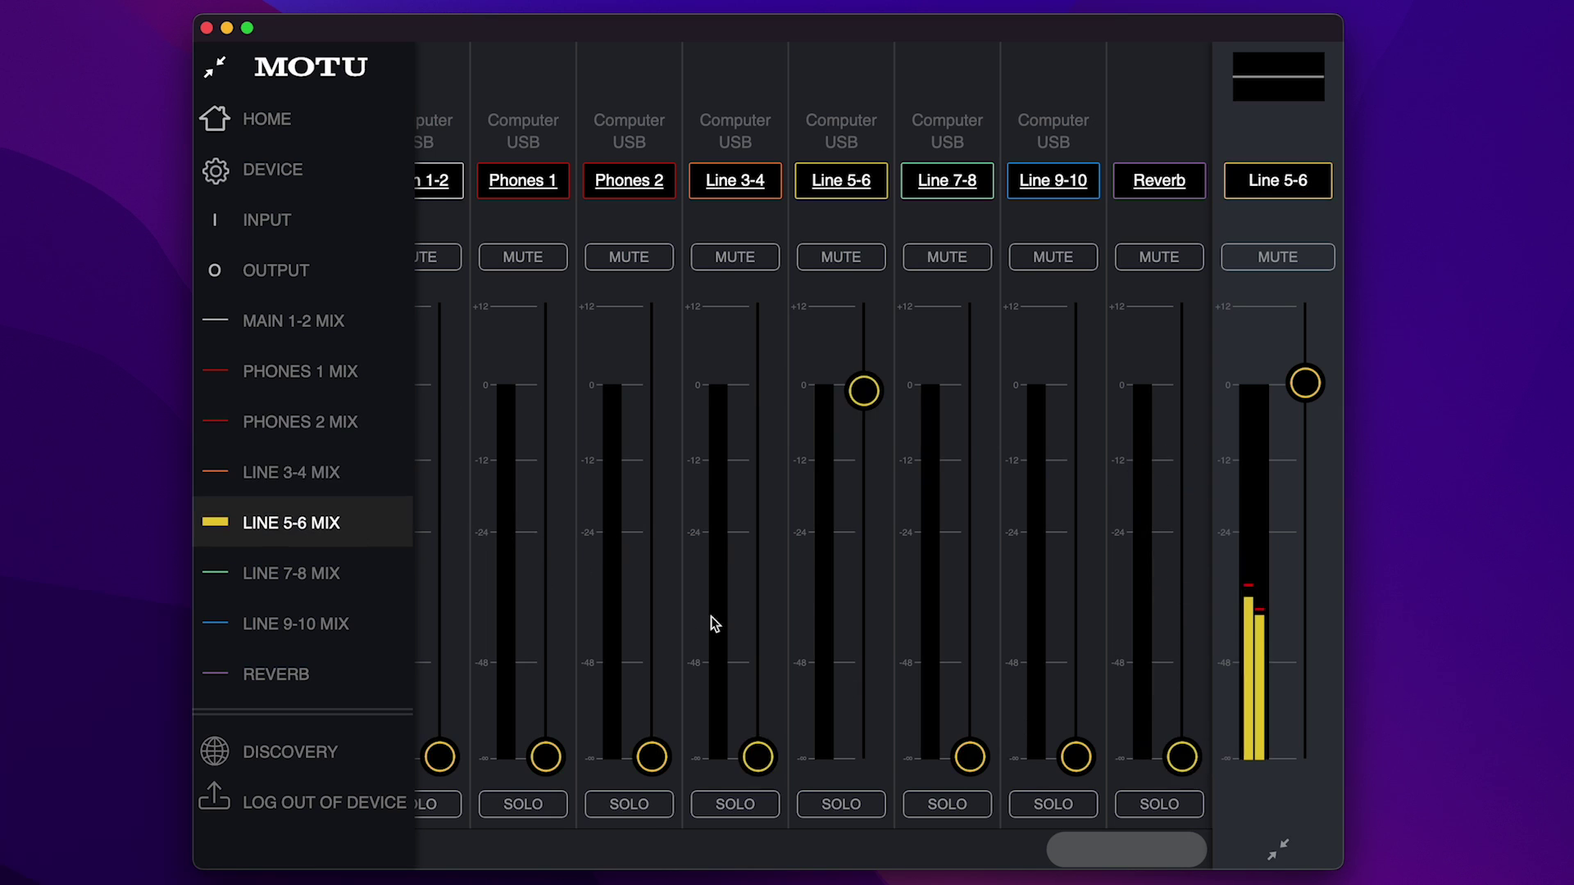
drag(1184, 750, 1180, 533)
key(Down)
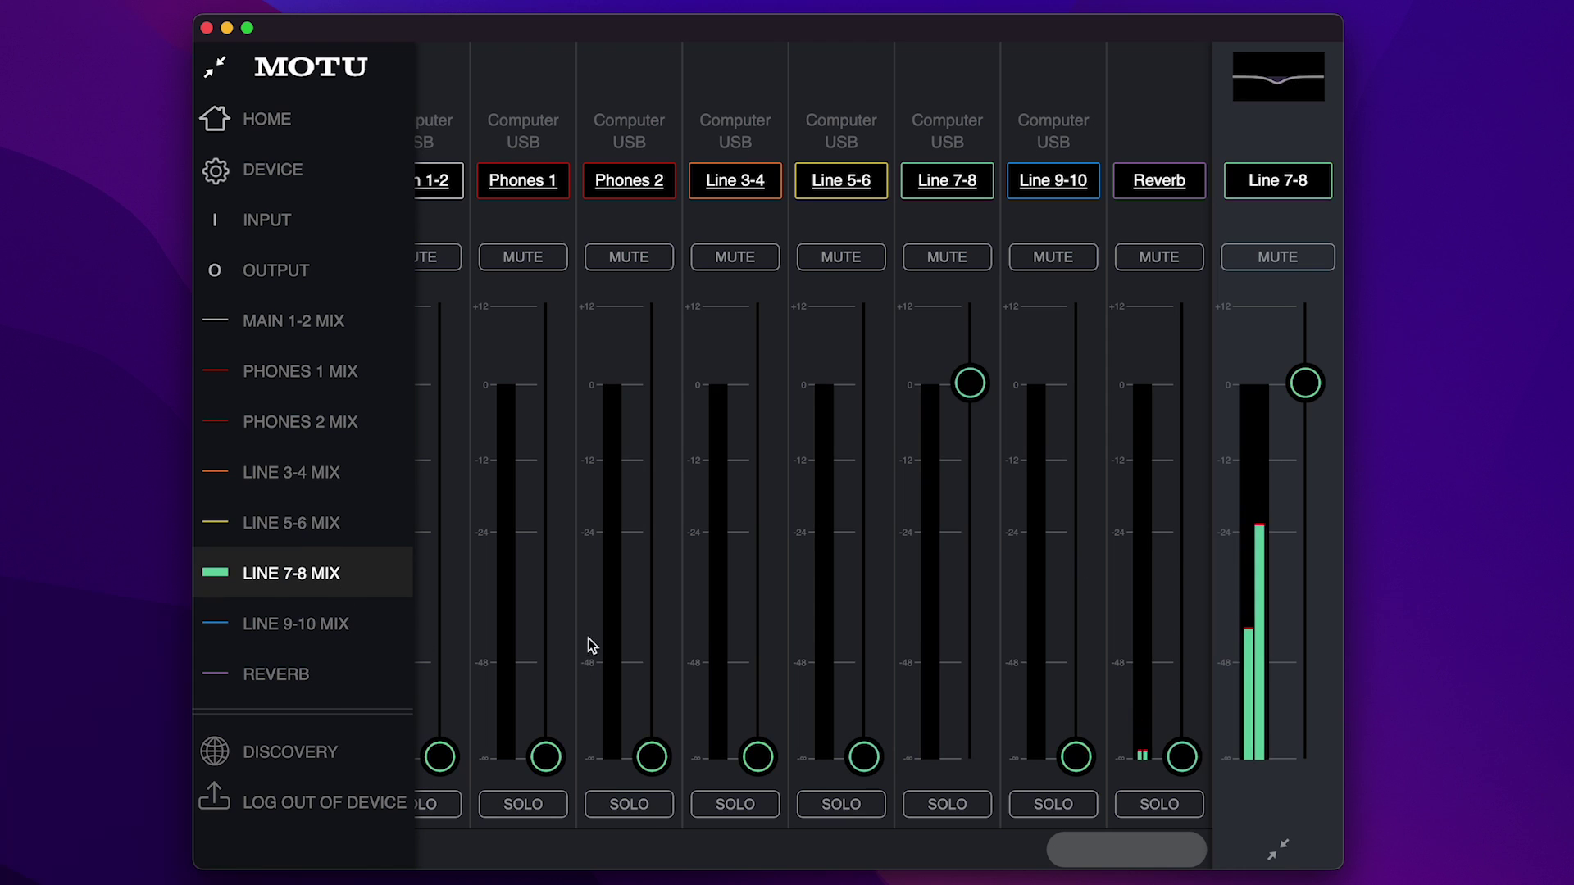
drag(1188, 756, 1145, 509)
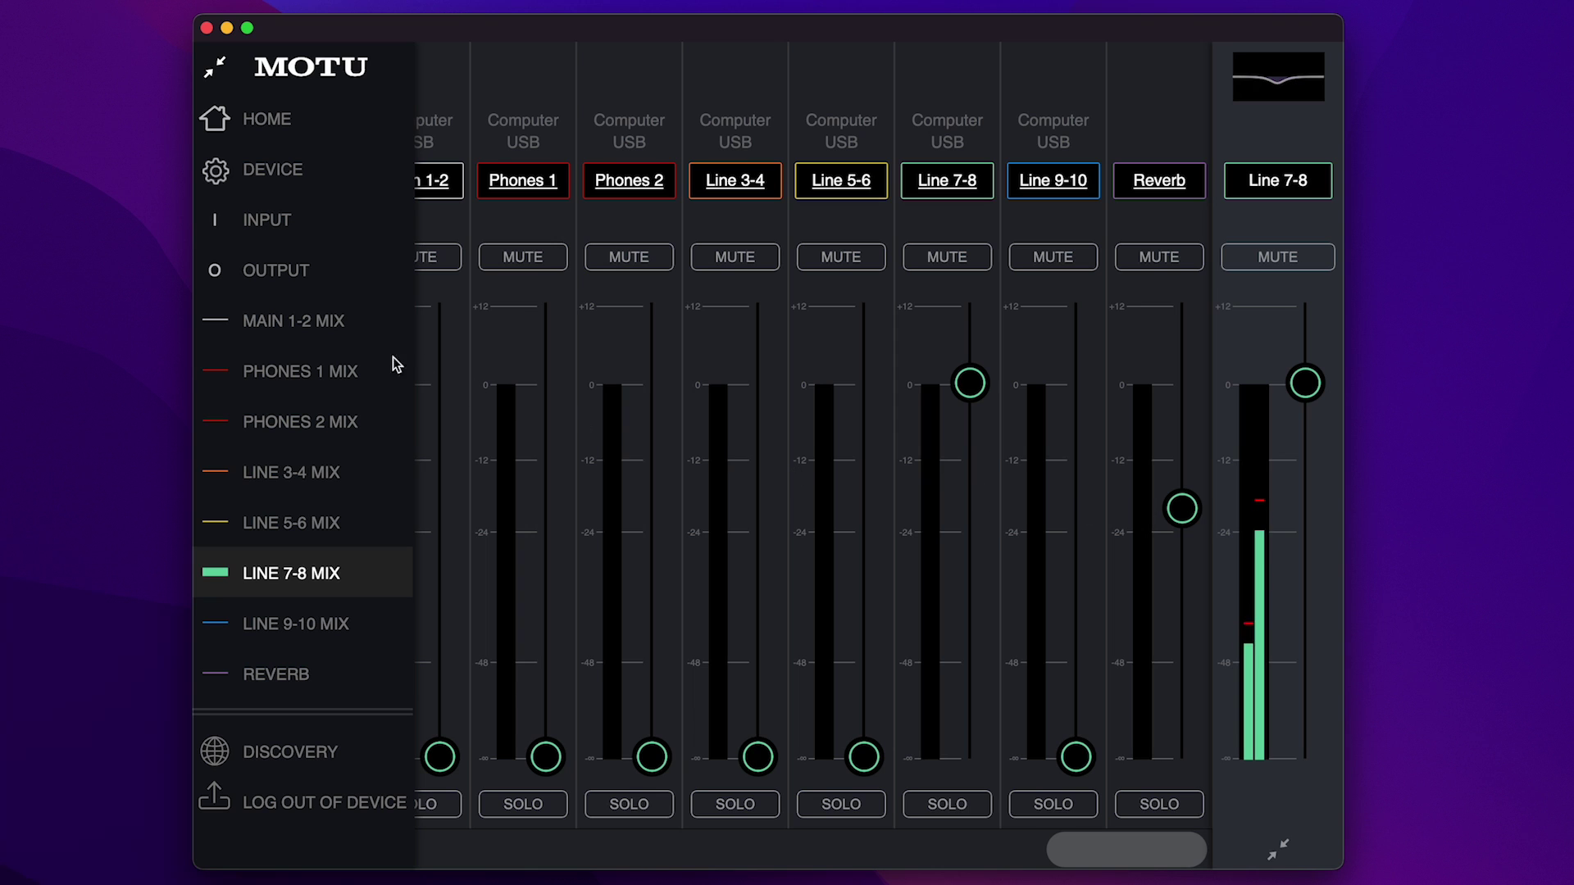
click(369, 332)
drag(1094, 849, 416, 875)
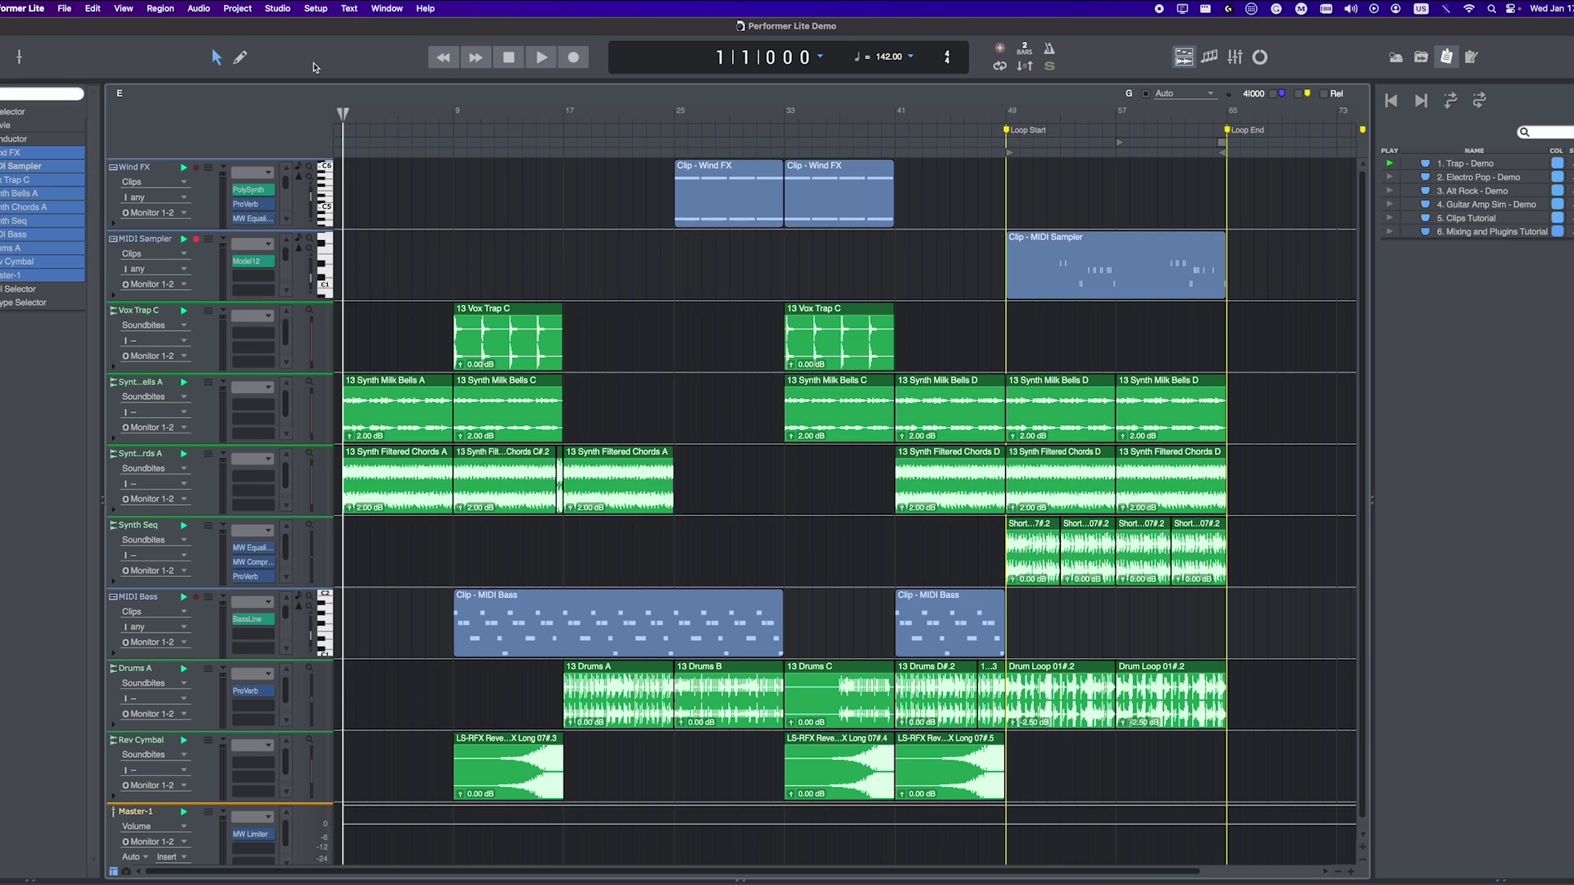
Switch to Performer Lite and set Audio Patch Thru to Off
click(291, 11)
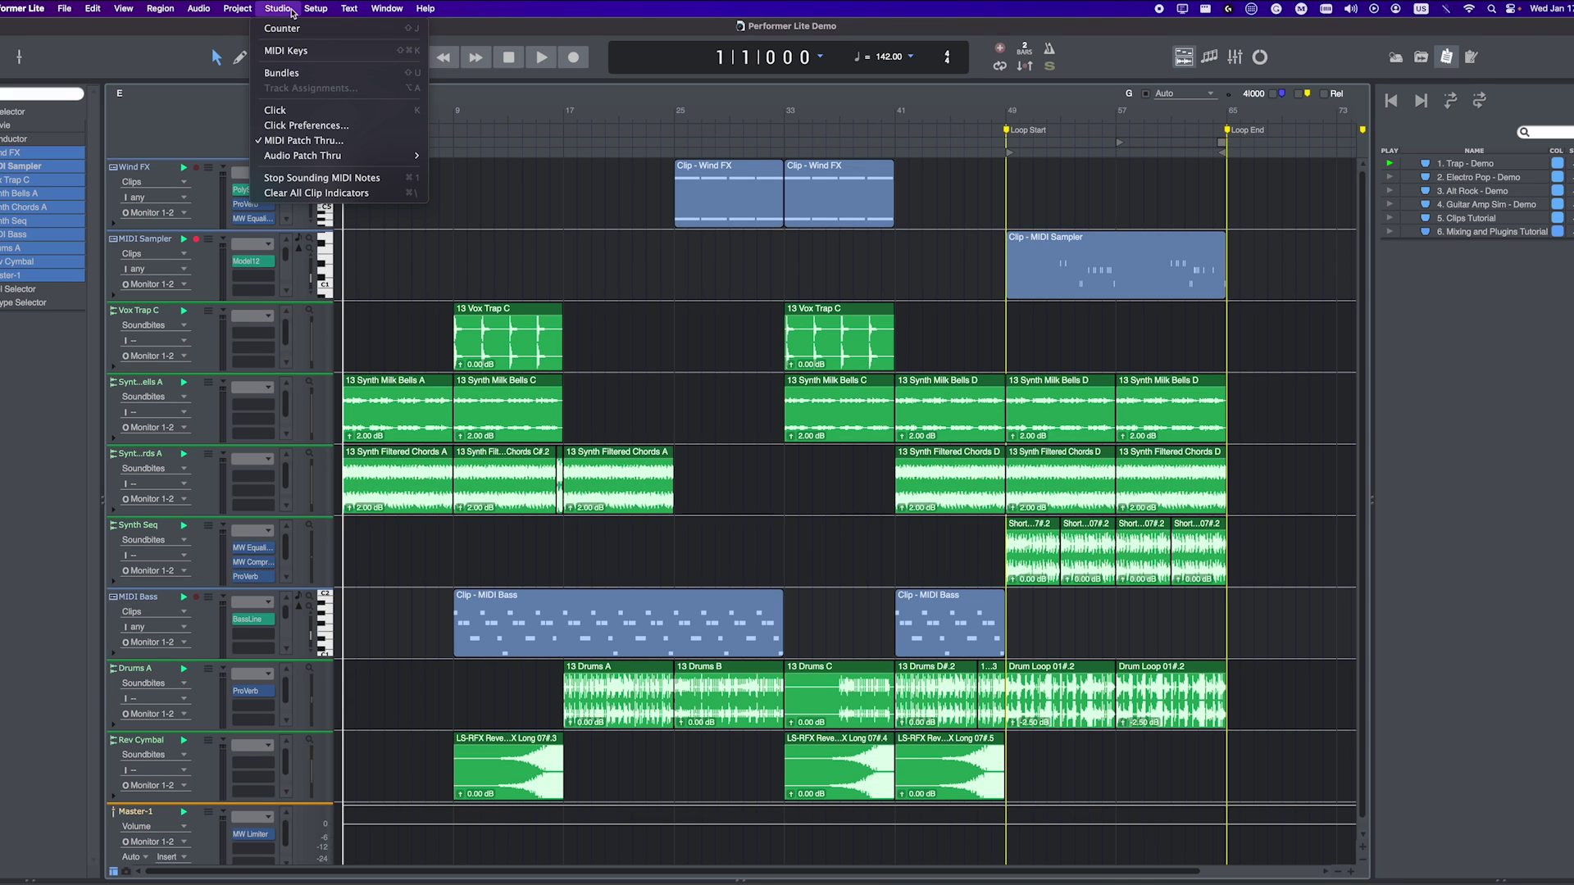
mouse_move(361, 156)
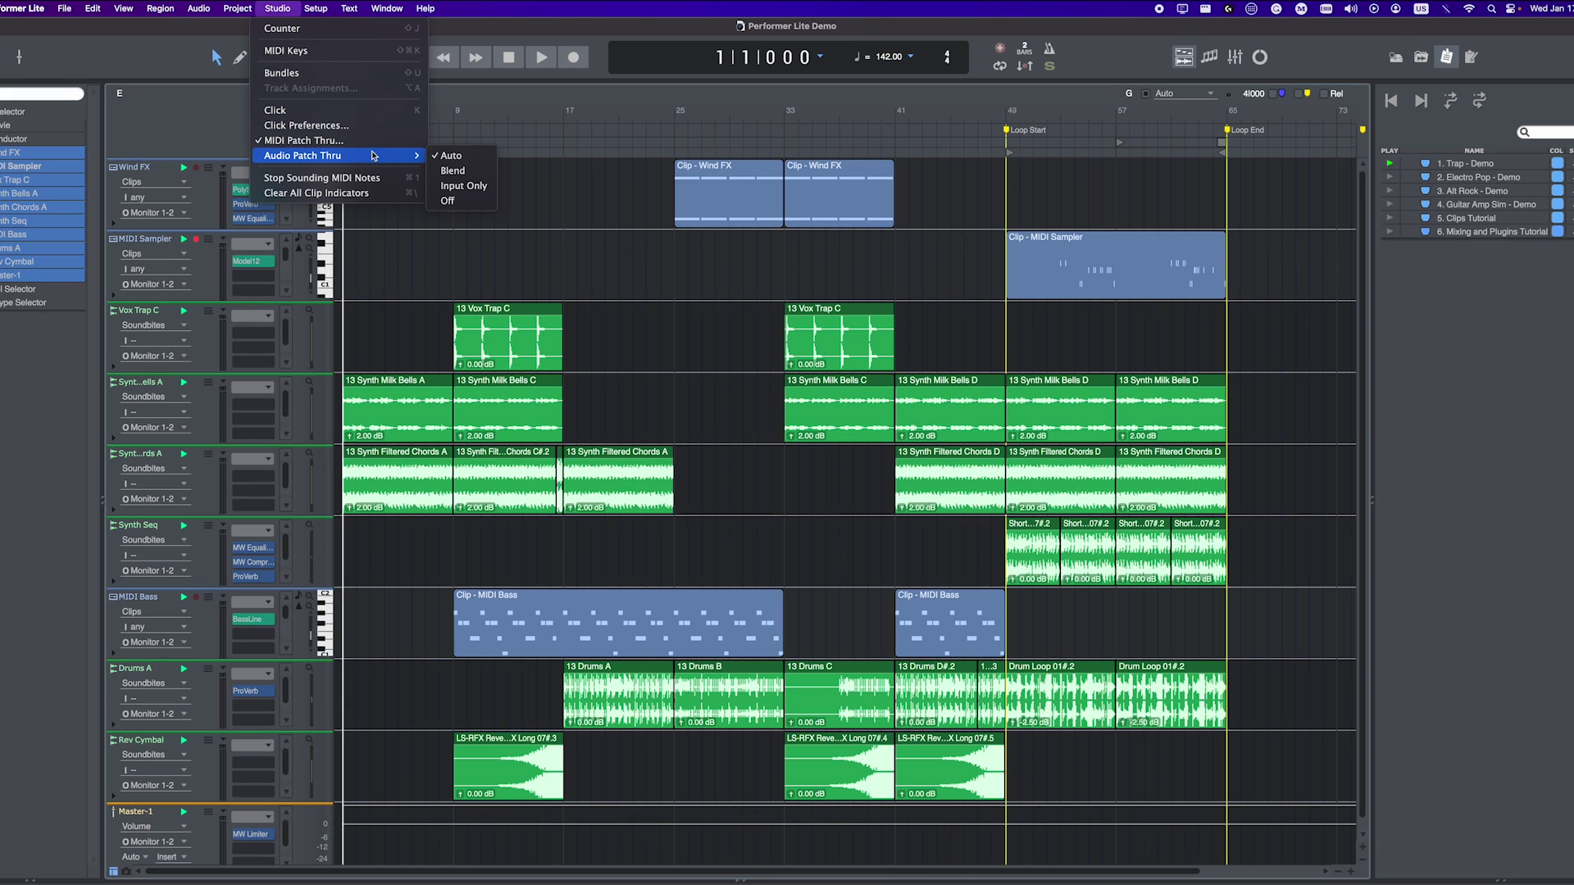
click(478, 203)
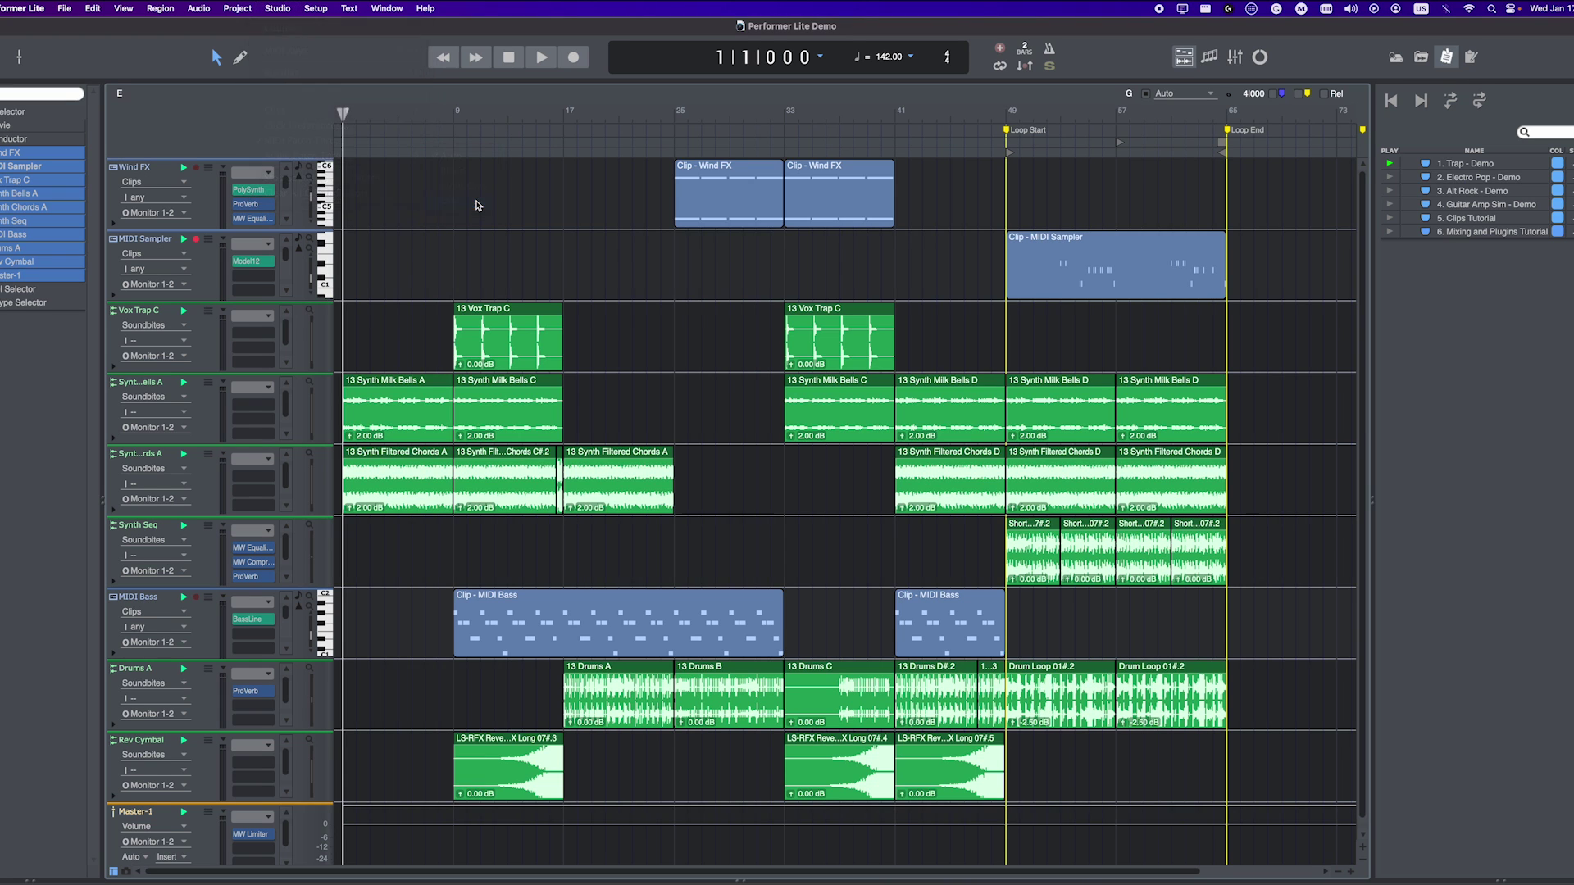